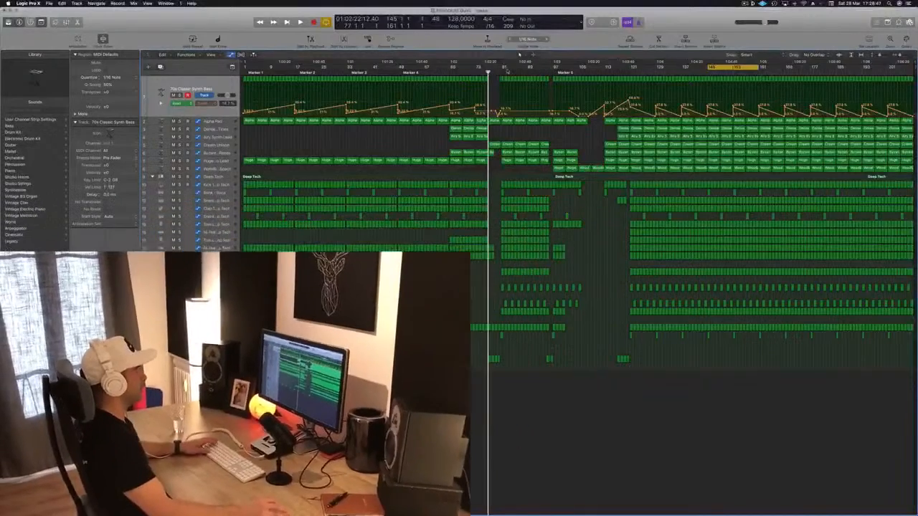
Play the arrangement from bar 121 and audition the Woodblock Space track in solo
{"action": "key", "text": "space"}
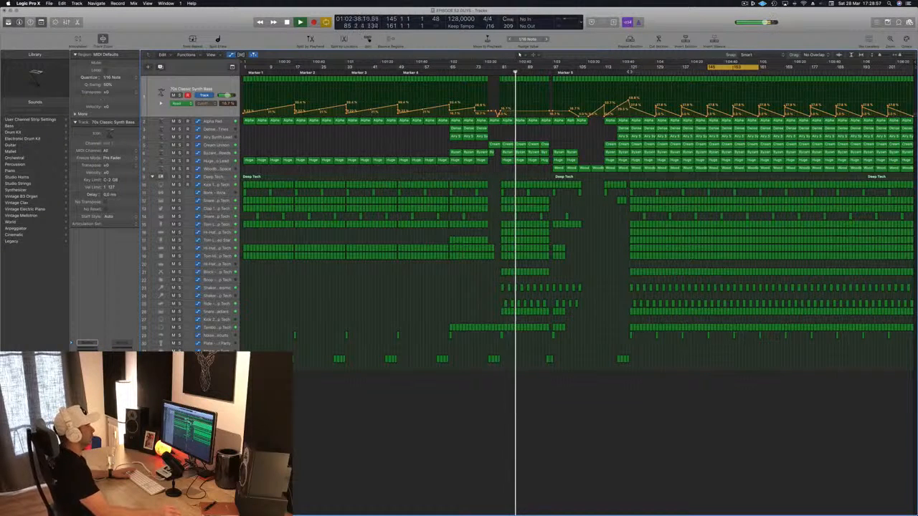
{"action": "left_click", "coordinate": [629, 71]}
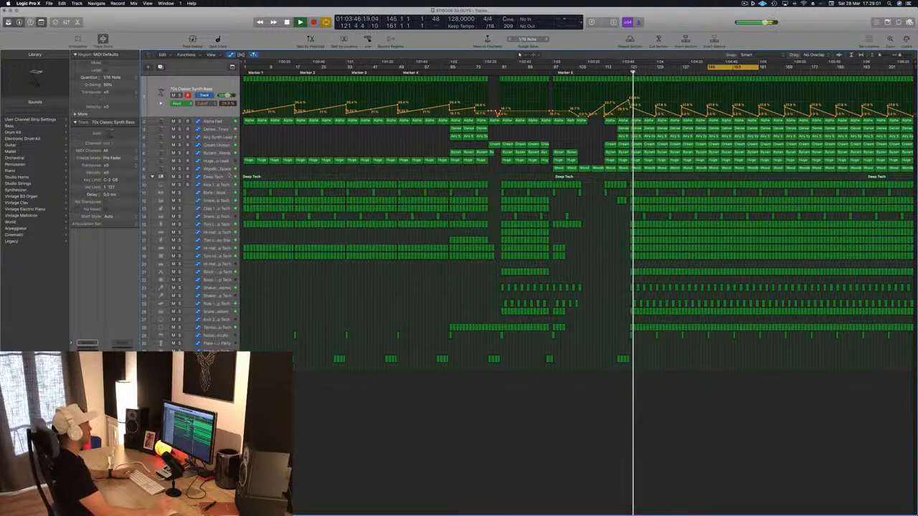
{"action": "left_click", "coordinate": [216, 169]}
{"action": "key", "text": "s"}
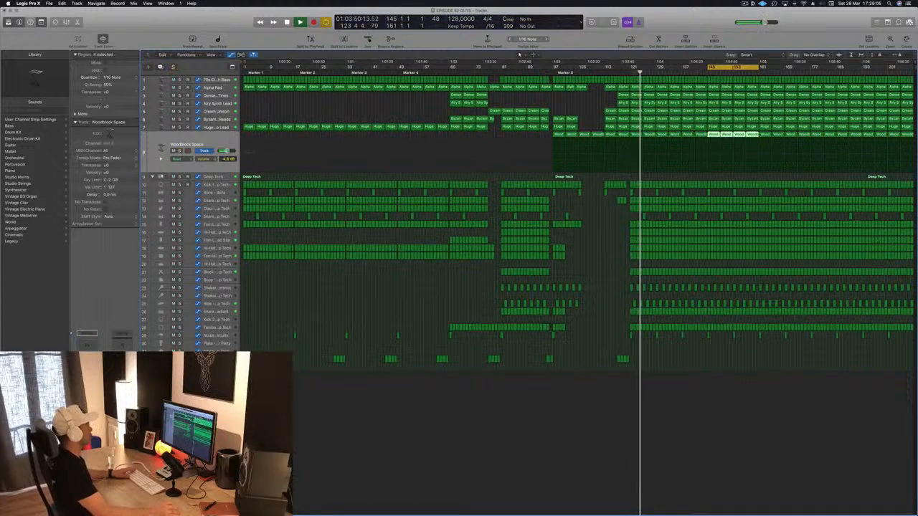
{"action": "key", "text": "s"}
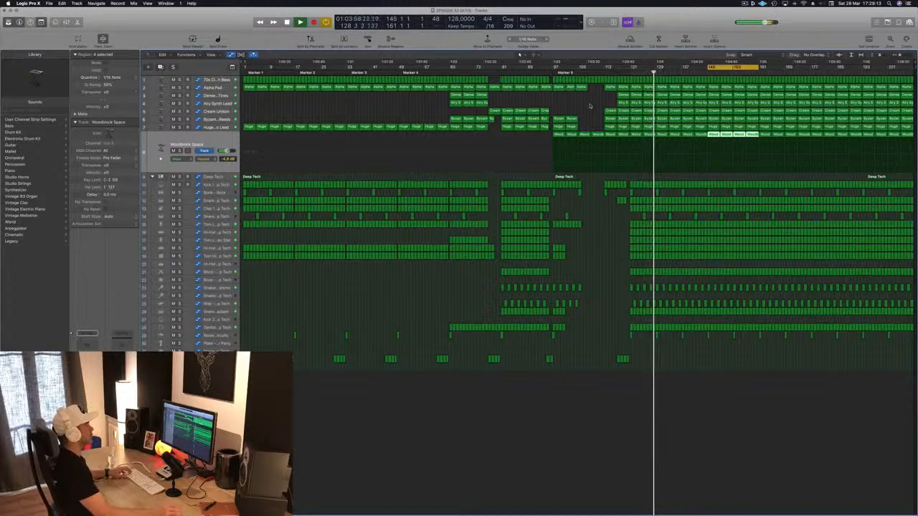
{"action": "key", "text": "space"}
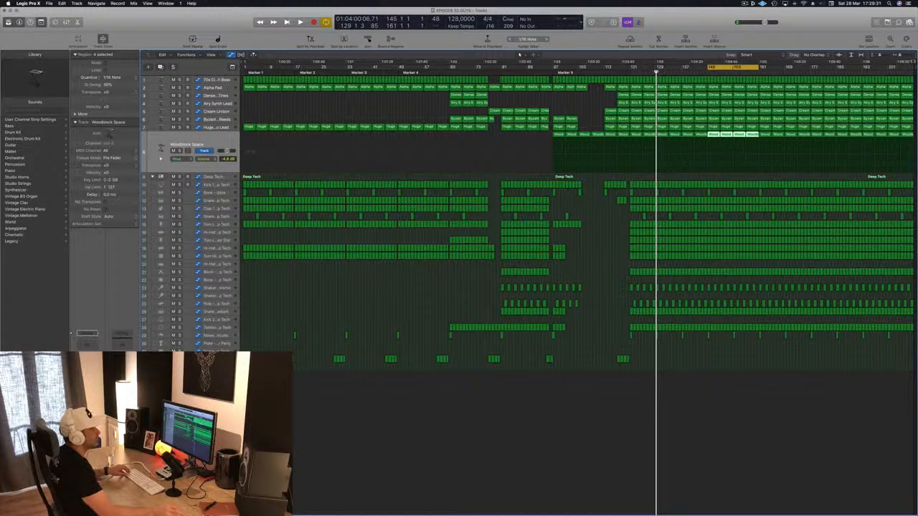
Set the cycle range from bar 1 to bar 33 and start playback of the intro
{"action": "left_click", "coordinate": [915, 66]}
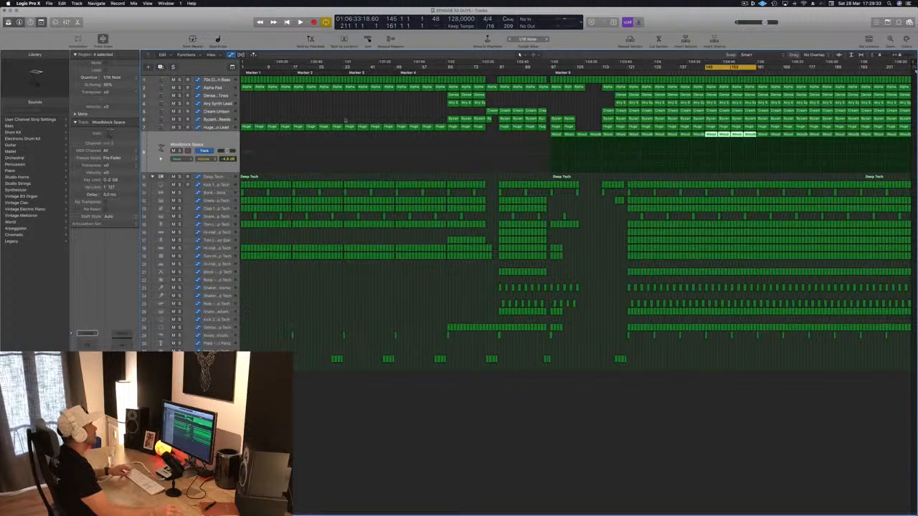
{"action": "left_click", "coordinate": [322, 106]}
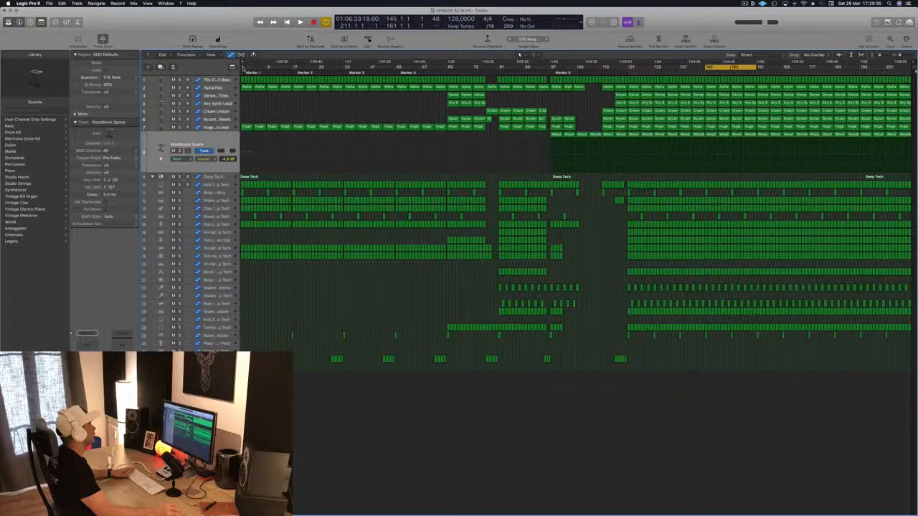
{"action": "left_click_drag", "start_coordinate": [244, 66], "coordinate": [345, 66]}
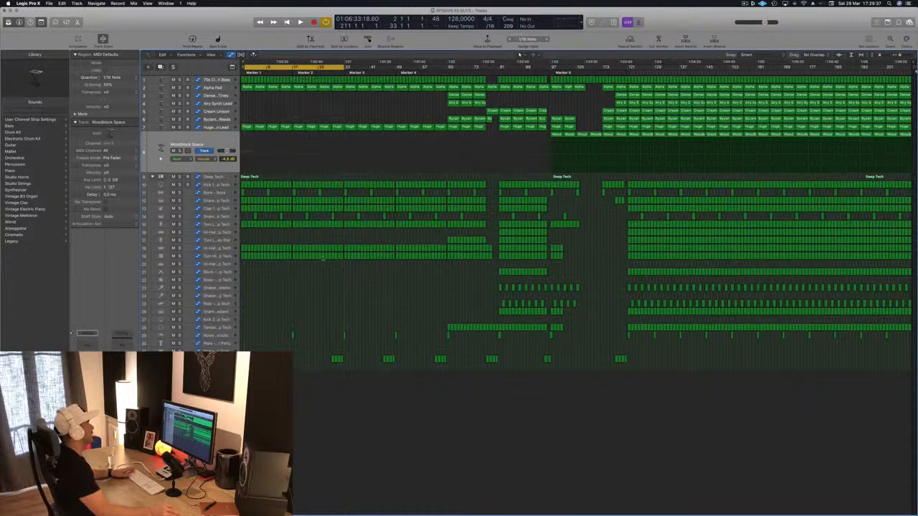
{"action": "key", "text": "space"}
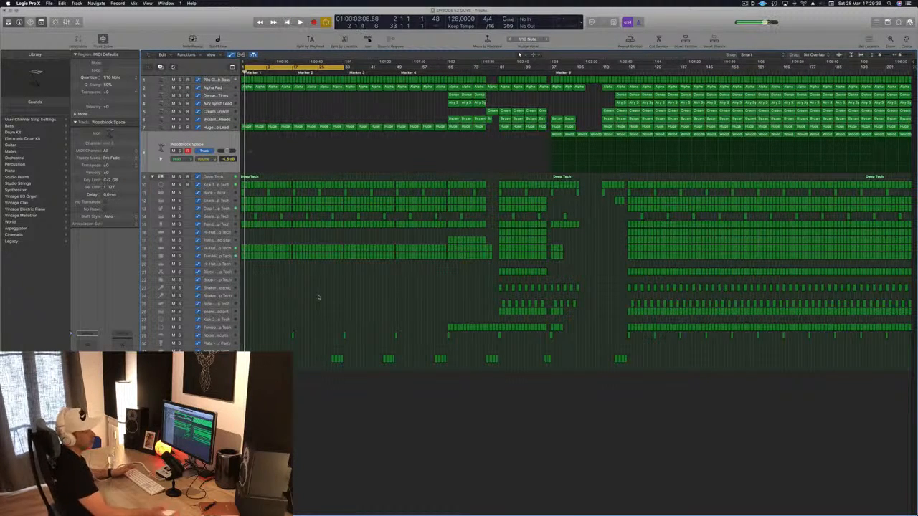
Listen to the opening bars of the intro with the Huge Echo Lead track selected
{"action": "scroll", "coordinate": [273, 81], "scroll_direction": "up", "scroll_amount": 10}
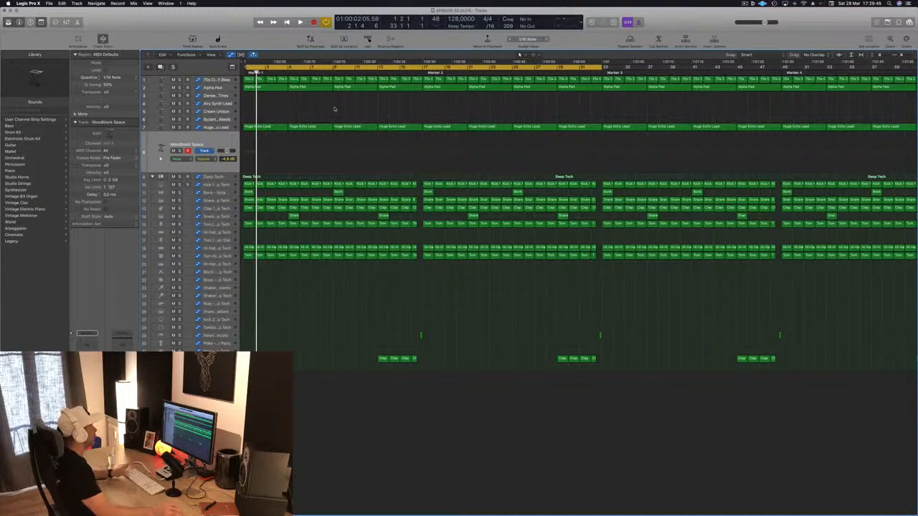
{"action": "scroll", "coordinate": [316, 111], "scroll_direction": "down", "scroll_amount": 10}
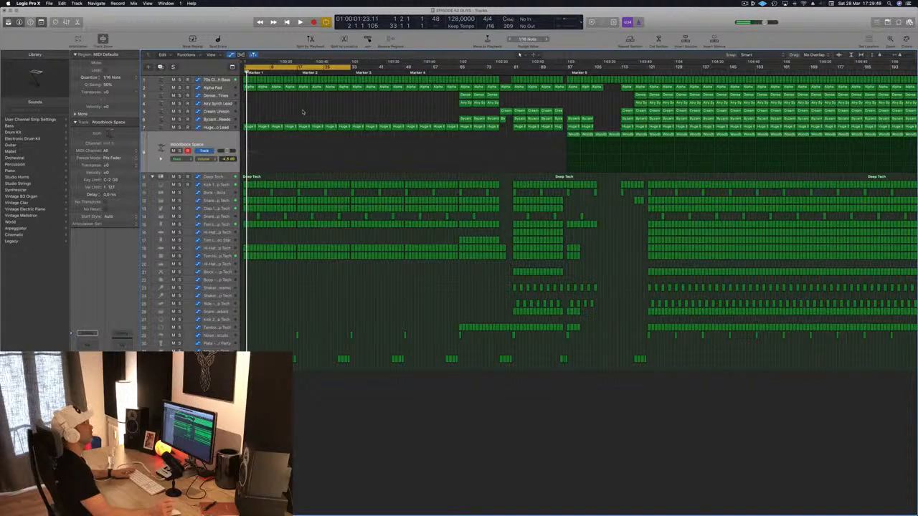
{"action": "key", "text": "space"}
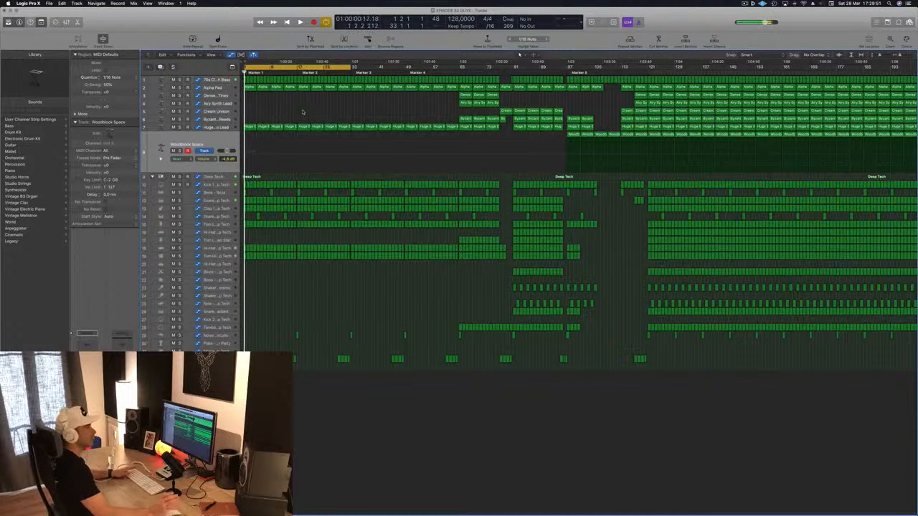
{"action": "scroll", "coordinate": [303, 110], "scroll_direction": "up", "scroll_amount": 2}
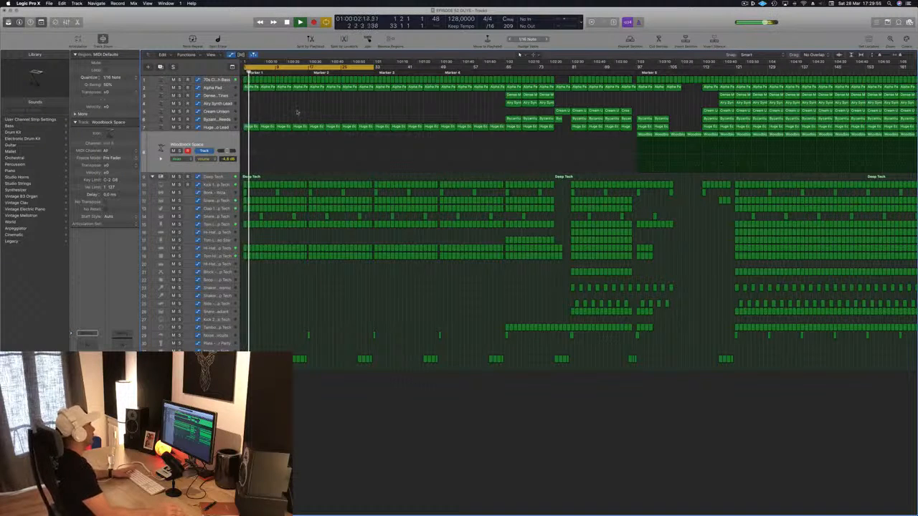
{"action": "key", "text": "Up"}
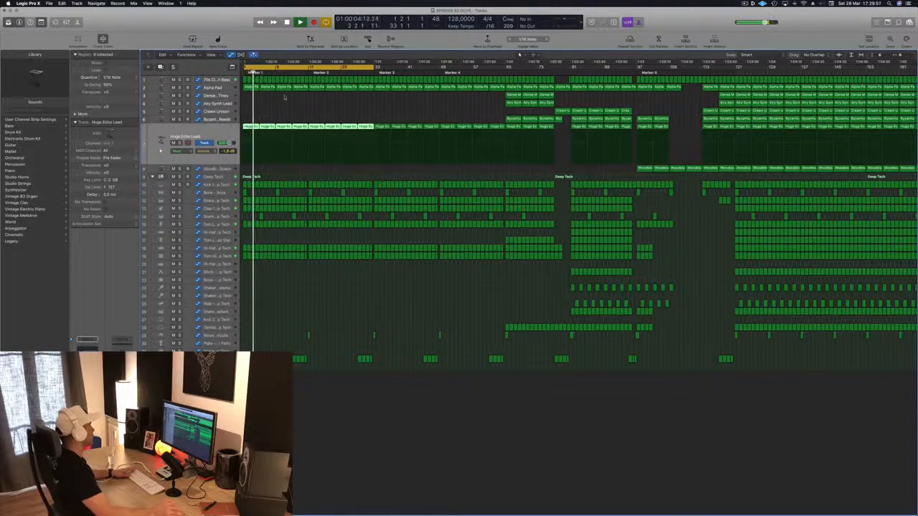
{"action": "left_click", "coordinate": [284, 98]}
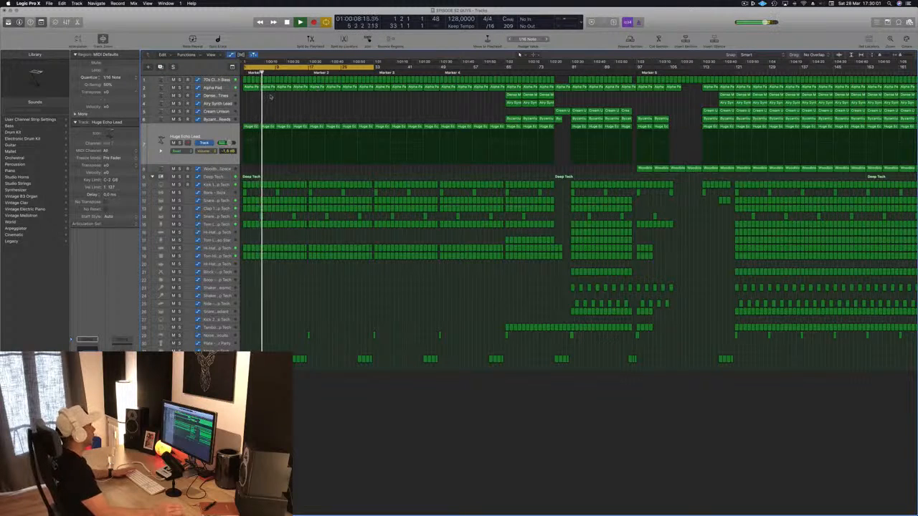
{"action": "key", "text": "space"}
Try the intro without the first four Alpha Pad regions and undo their deletion
{"action": "left_click", "coordinate": [226, 88]}
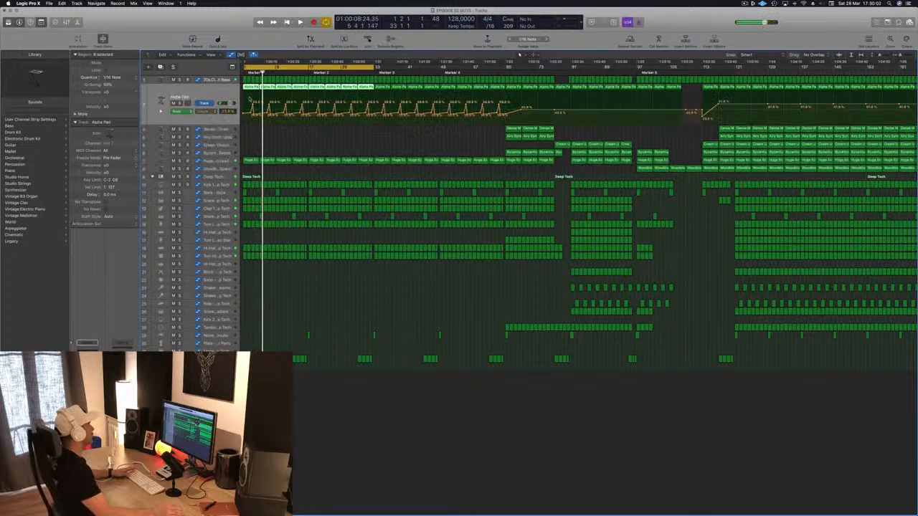
{"action": "left_click", "coordinate": [253, 134]}
{"action": "left_click_drag", "start_coordinate": [245, 133], "coordinate": [299, 88]}
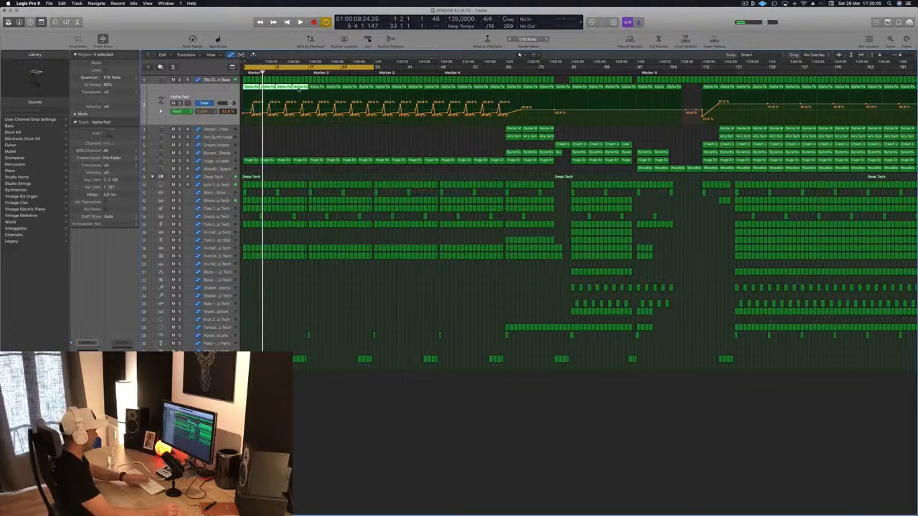
{"action": "key", "text": "Delete"}
{"action": "key", "text": "Return"}
{"action": "key", "text": "space"}
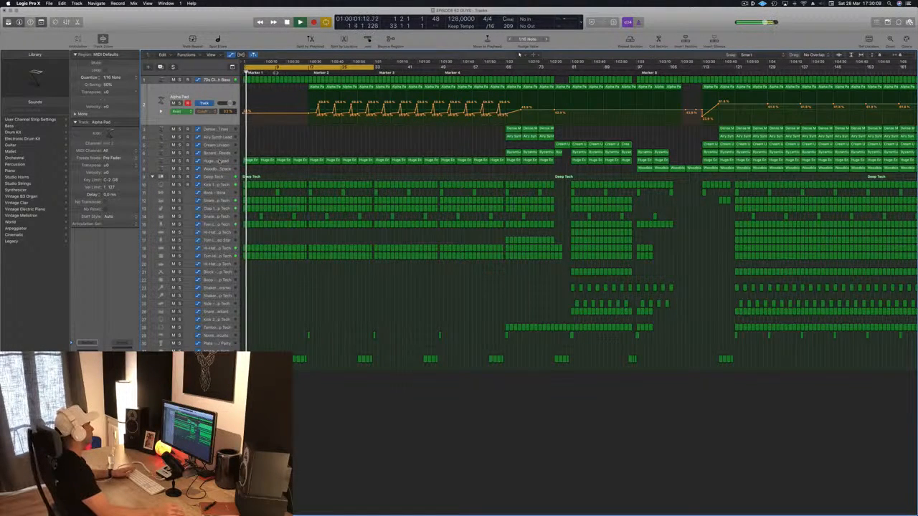
{"action": "key", "text": "super+z"}
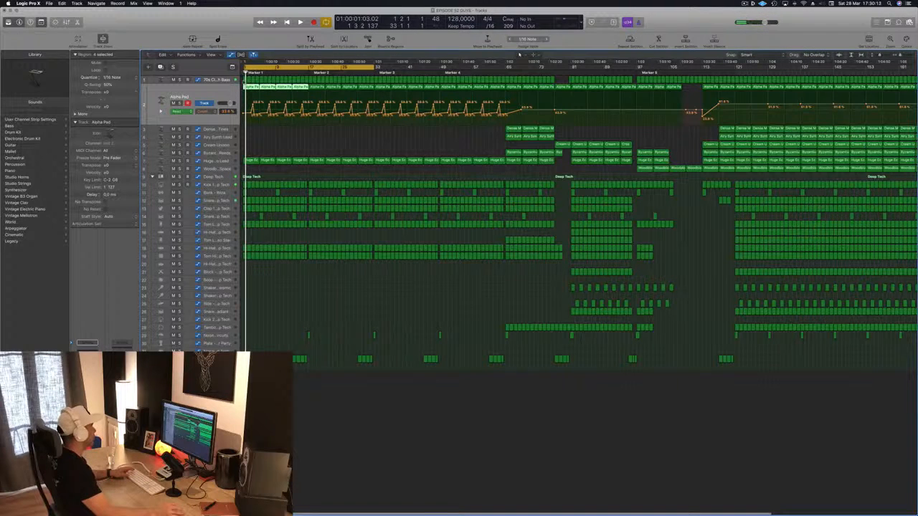
Delete the 70s Classic Synth Bass regions in the first 16 bars and play the intro without them
{"action": "left_click_drag", "start_coordinate": [244, 78], "coordinate": [296, 83]}
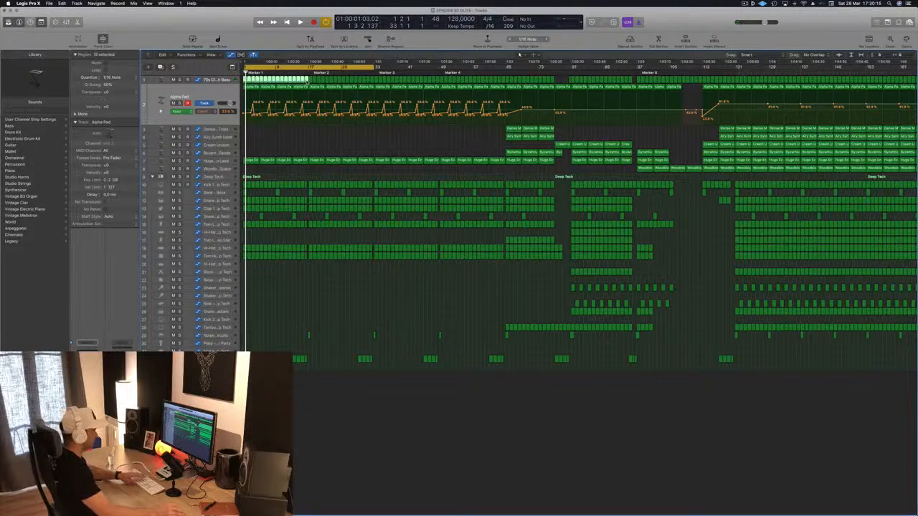
{"action": "key", "text": "Delete"}
{"action": "key", "text": "space"}
{"action": "key", "text": "super+Left"}
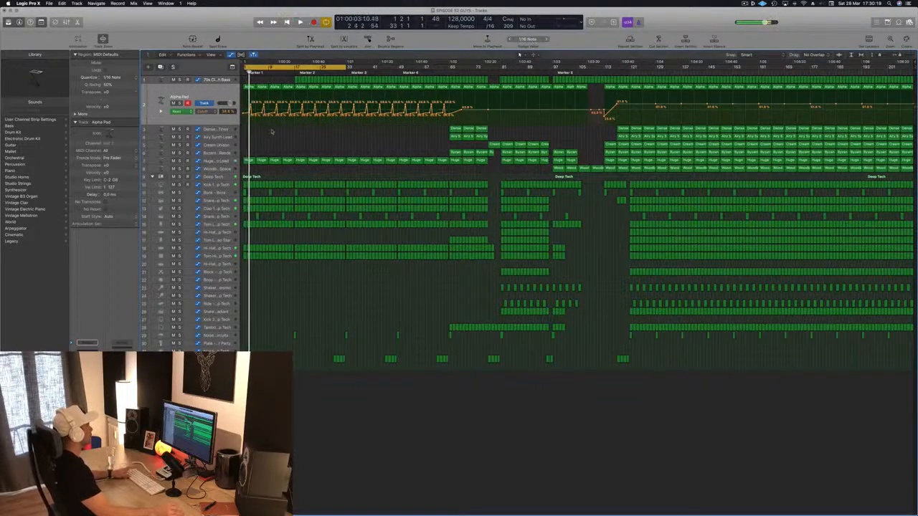
{"action": "key", "text": "super+Right"}
{"action": "key", "text": "super+Right"}
{"action": "key", "text": "super+Right"}
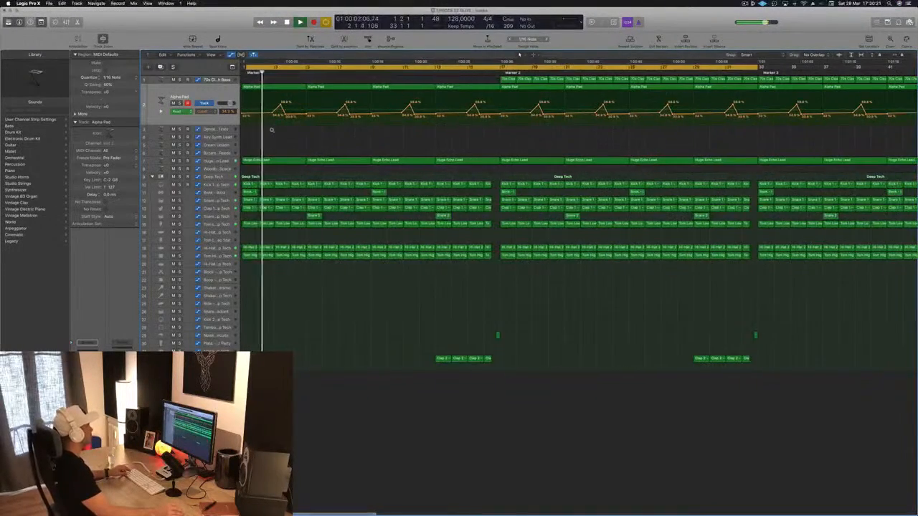
{"action": "key", "text": "super+Left"}
{"action": "key", "text": "super+Left"}
{"action": "key", "text": "super+Left"}
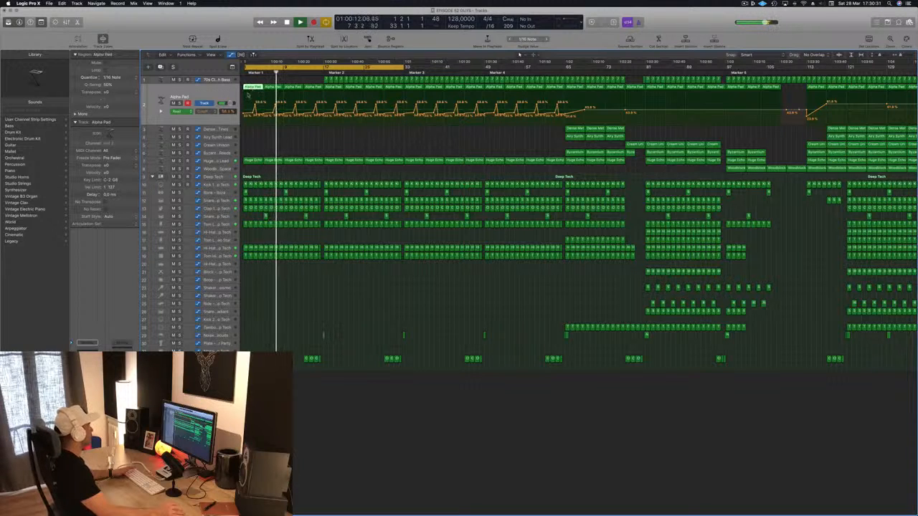
Replay the intro from bar 1, listening to the Alpha Pad and Huge Echo Lead parts
{"action": "scroll", "coordinate": [248, 87], "scroll_direction": "up", "scroll_amount": 10}
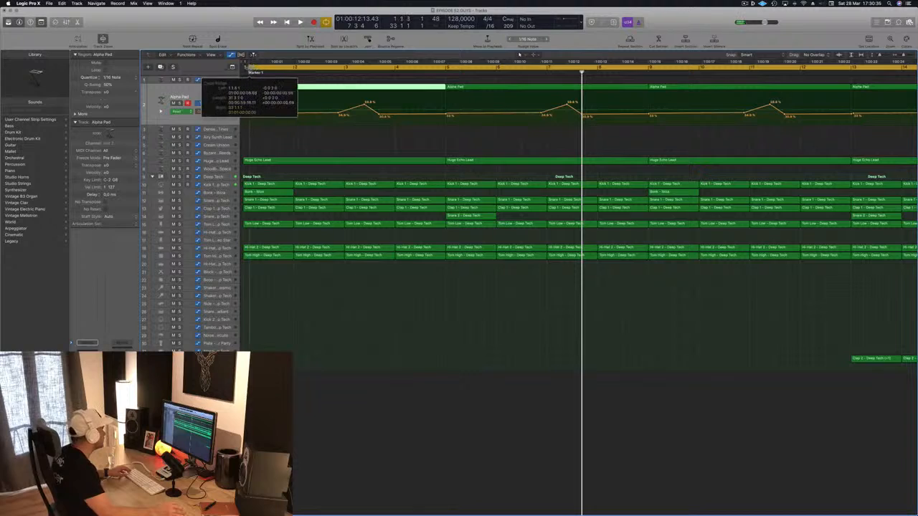
{"action": "key", "text": "Return"}
{"action": "key", "text": "space"}
{"action": "scroll", "coordinate": [271, 88], "scroll_direction": "down", "scroll_amount": 8}
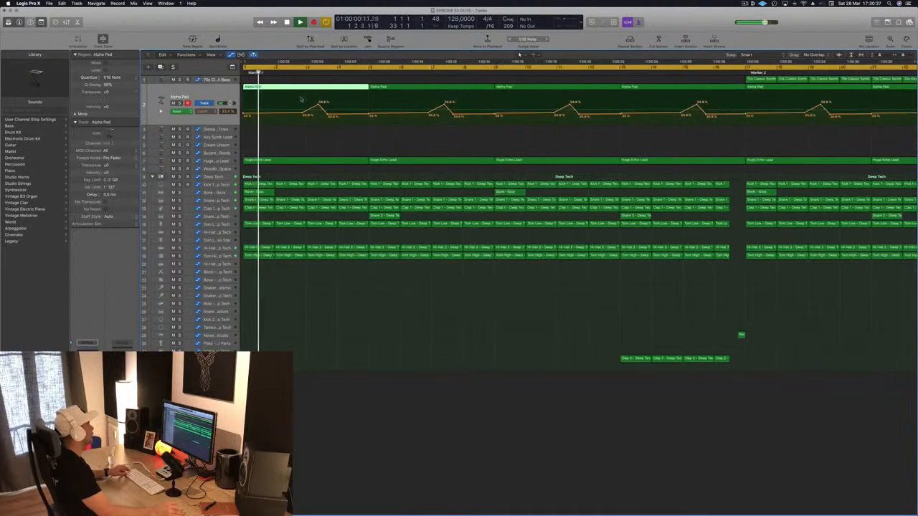
{"action": "scroll", "coordinate": [304, 103], "scroll_direction": "up", "scroll_amount": 4}
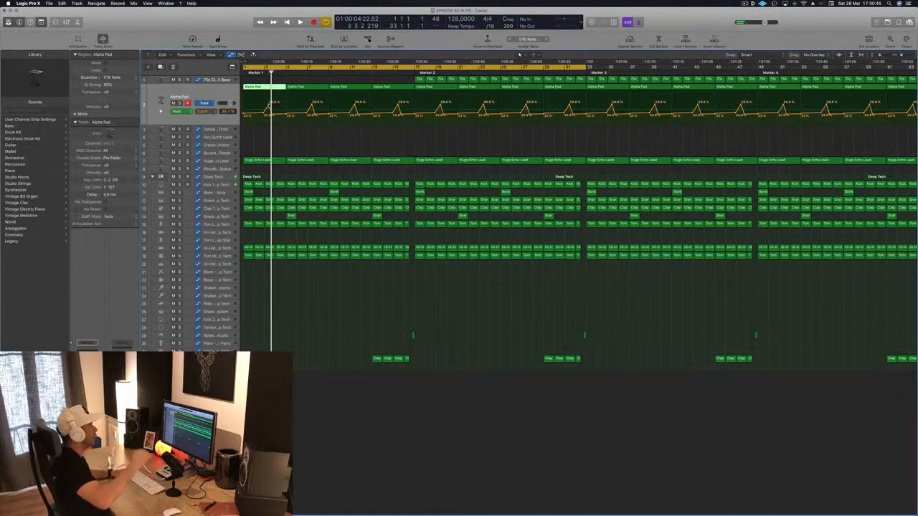
{"action": "key", "text": "Return"}
{"action": "key", "text": "space"}
{"action": "scroll", "coordinate": [254, 135], "scroll_direction": "left", "scroll_amount": 10}
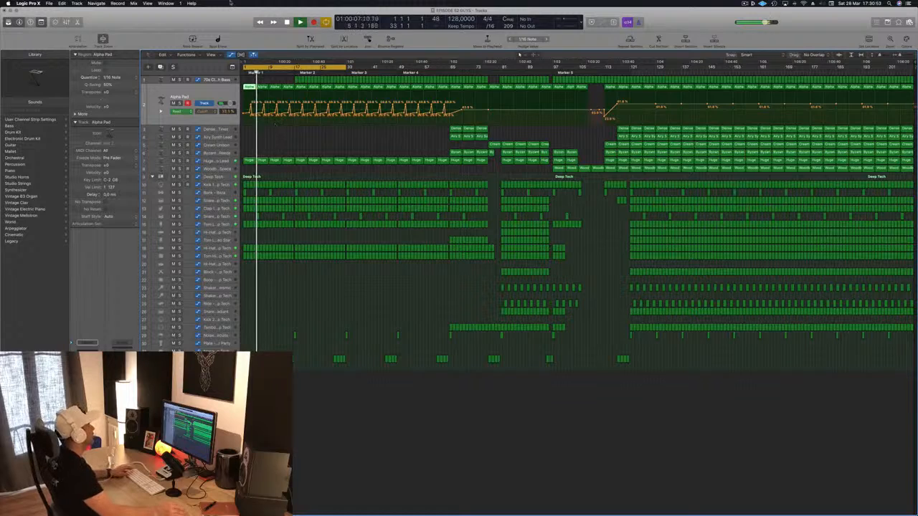
{"action": "left_click", "coordinate": [221, 161]}
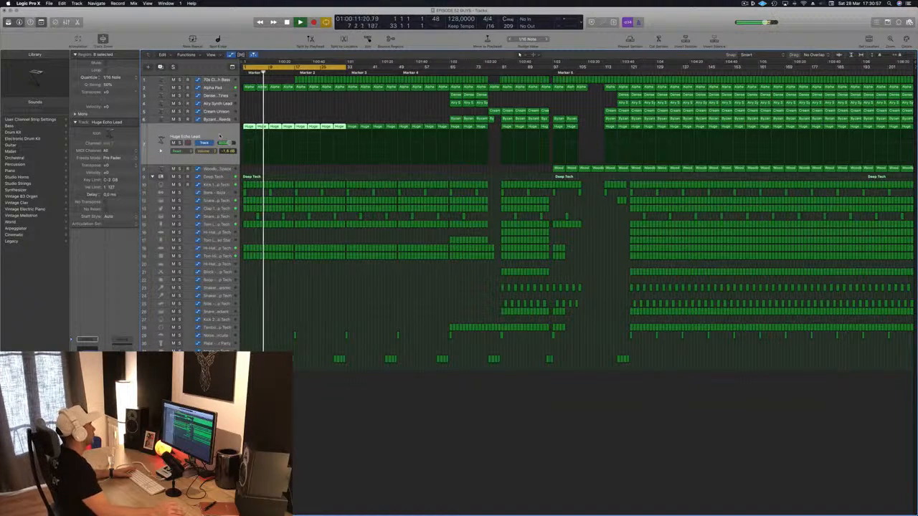
{"action": "left_click", "coordinate": [276, 117]}
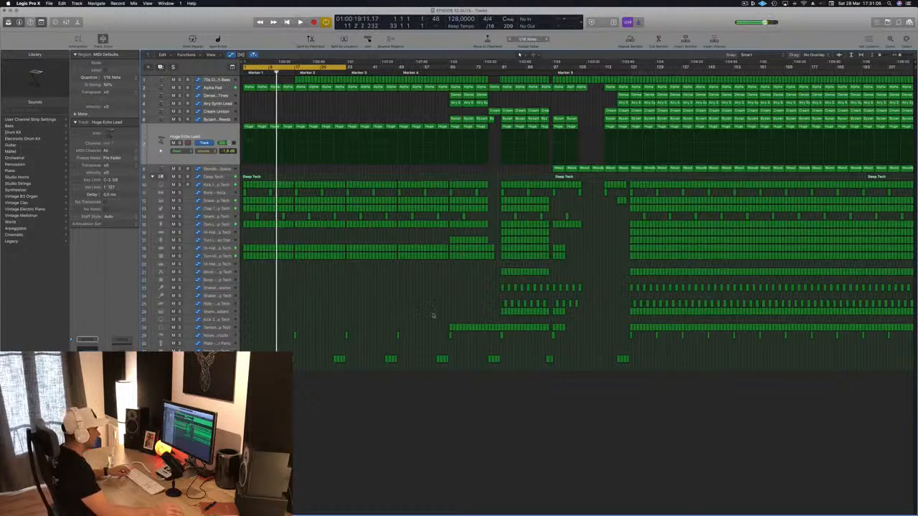
Copy the Tambourine - Deep Tech regions starting at bar 65 to bar 1 and play the intro
{"action": "left_click_drag", "start_coordinate": [434, 314], "coordinate": [562, 331]}
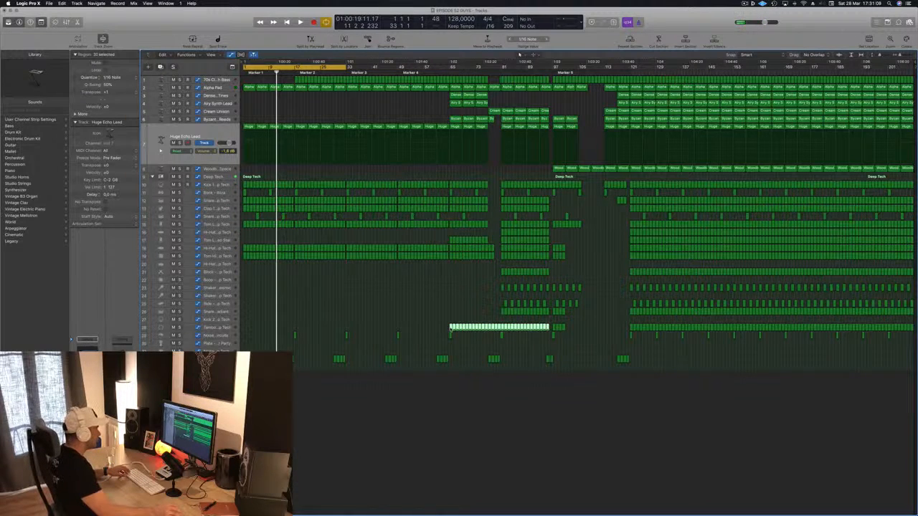
{"action": "left_click_drag", "start_coordinate": [450, 330], "coordinate": [245, 335]}
{"action": "key", "text": "Return"}
{"action": "key", "text": "space"}
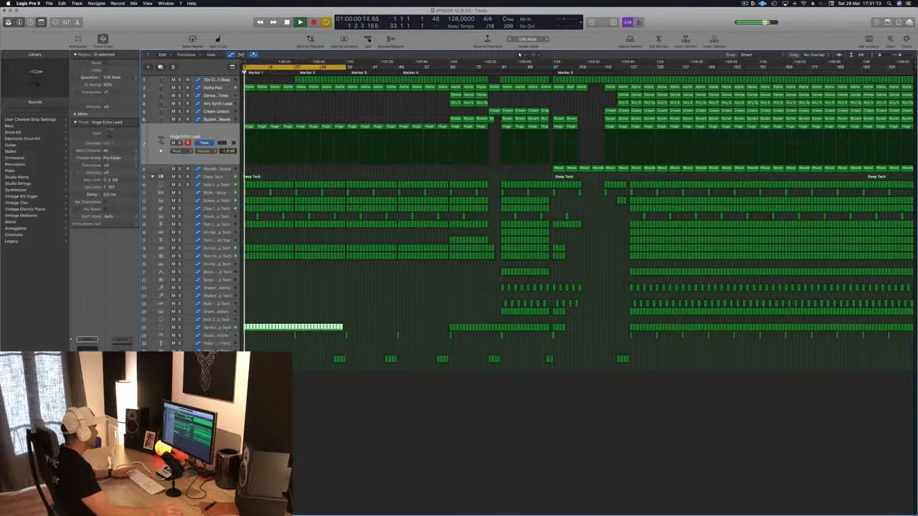
Select the Tambourine - Deep Tech track and replay the intro from the start
{"action": "left_click", "coordinate": [217, 327]}
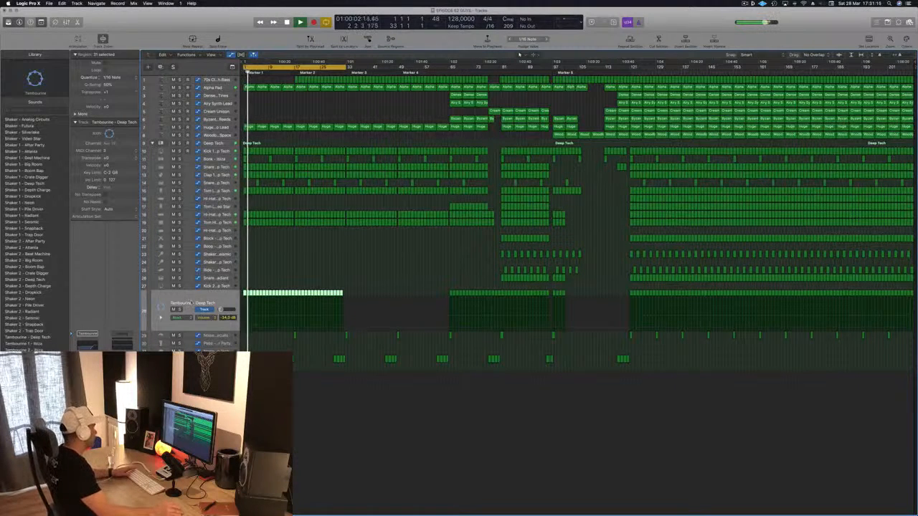
{"action": "left_click", "coordinate": [260, 271]}
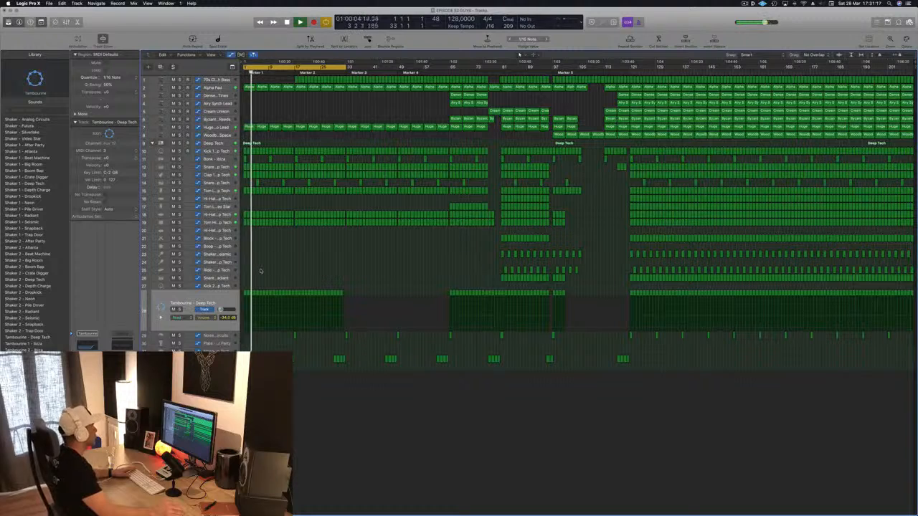
{"action": "scroll", "coordinate": [278, 116], "scroll_direction": "up", "scroll_amount": 3}
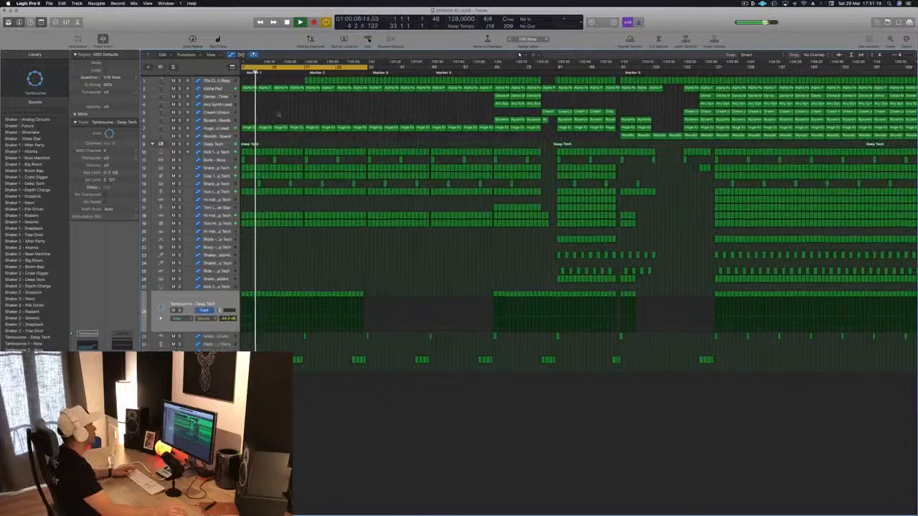
{"action": "key", "text": "Return"}
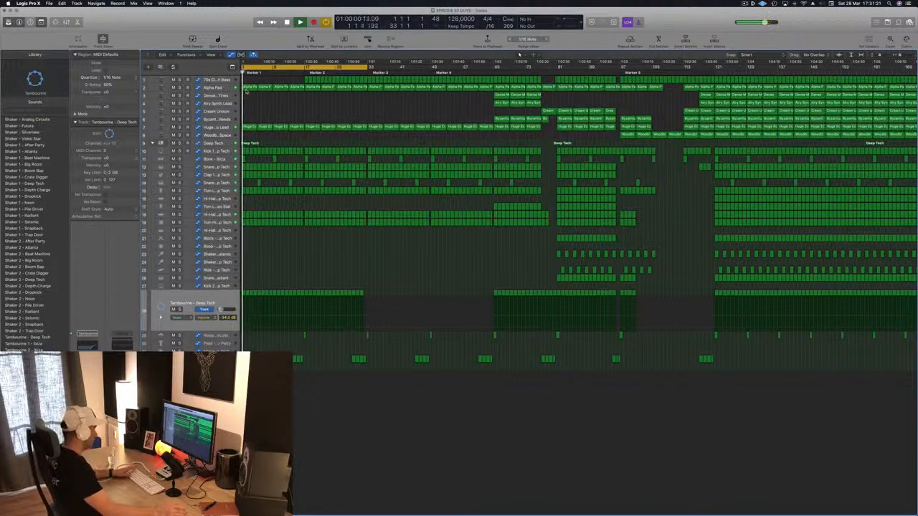
Delete the four Alpha Pad regions in the first 16 bars and select the Huge Echo Lead track
{"action": "left_click", "coordinate": [247, 89]}
{"action": "left_click", "coordinate": [263, 89], "text": "shift"}
{"action": "left_click", "coordinate": [279, 88], "text": "shift"}
{"action": "left_click", "coordinate": [293, 88], "text": "shift"}
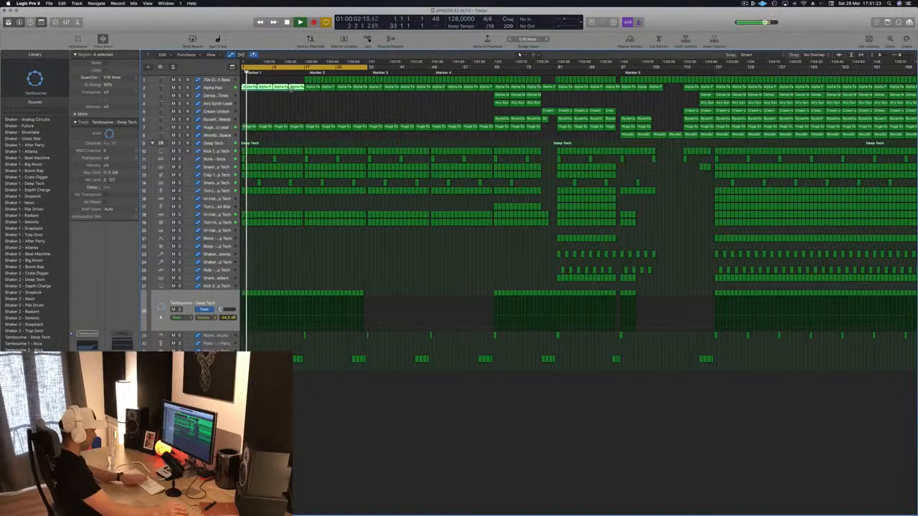
{"action": "left_click", "coordinate": [223, 127]}
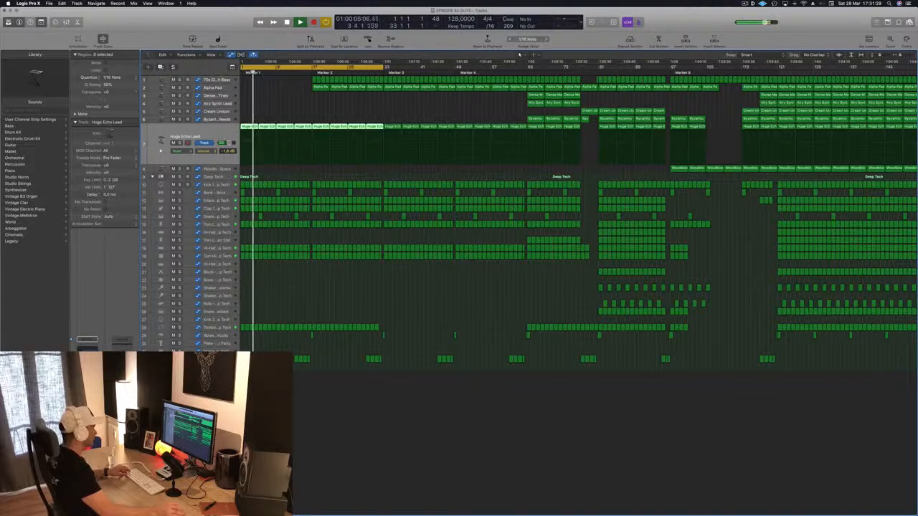
Try a copy of the Clap 2 regions from bar 13 at bar 5, play the passage, and remove the copy
{"action": "left_click", "coordinate": [296, 359]}
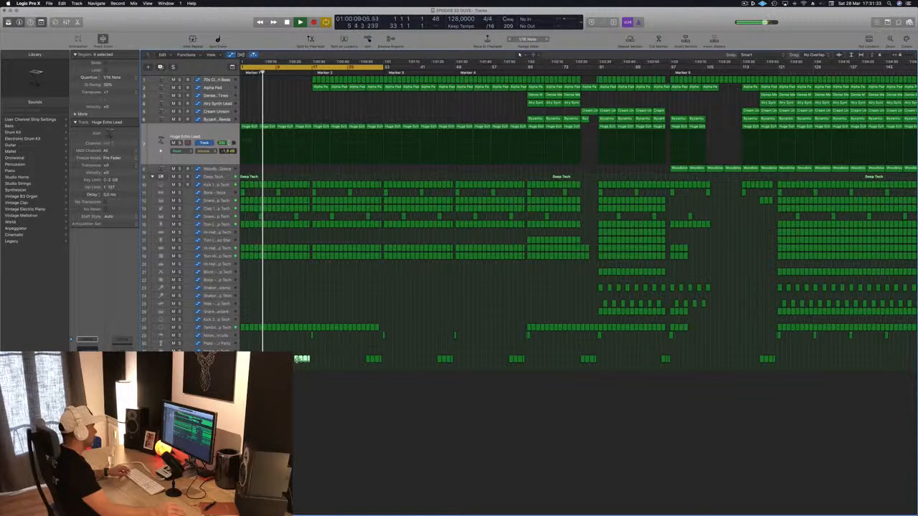
{"action": "left_click_drag", "start_coordinate": [297, 361], "coordinate": [261, 361]}
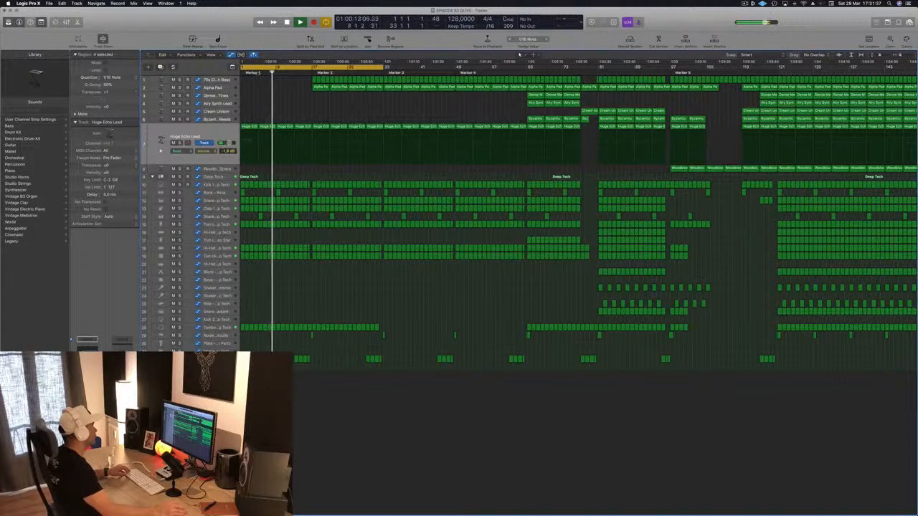
{"action": "left_click", "coordinate": [255, 71]}
{"action": "scroll", "coordinate": [260, 114], "scroll_direction": "left", "scroll_amount": 3}
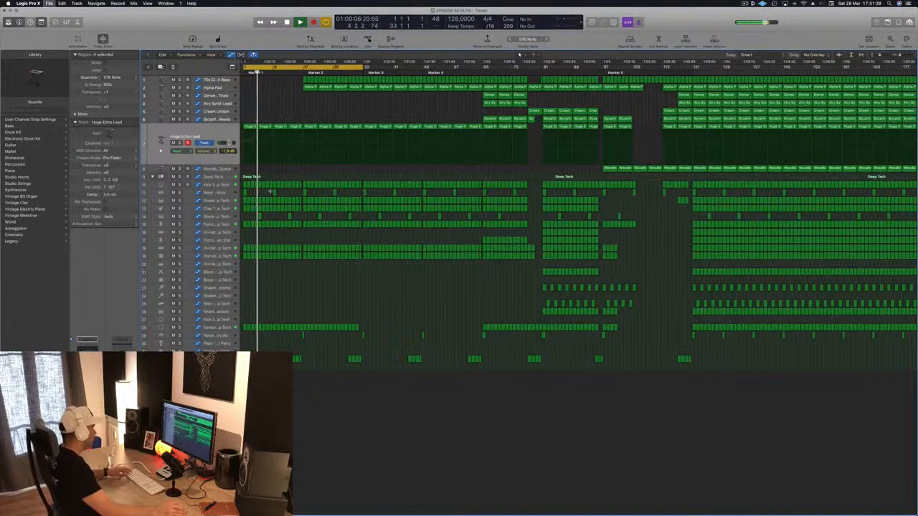
{"action": "scroll", "coordinate": [259, 115], "scroll_direction": "right", "scroll_amount": 5}
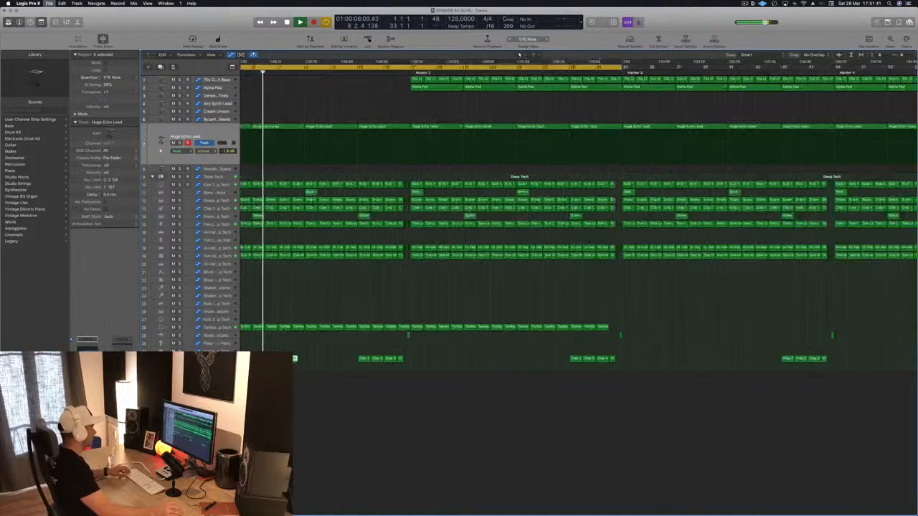
{"action": "key", "text": "Delete"}
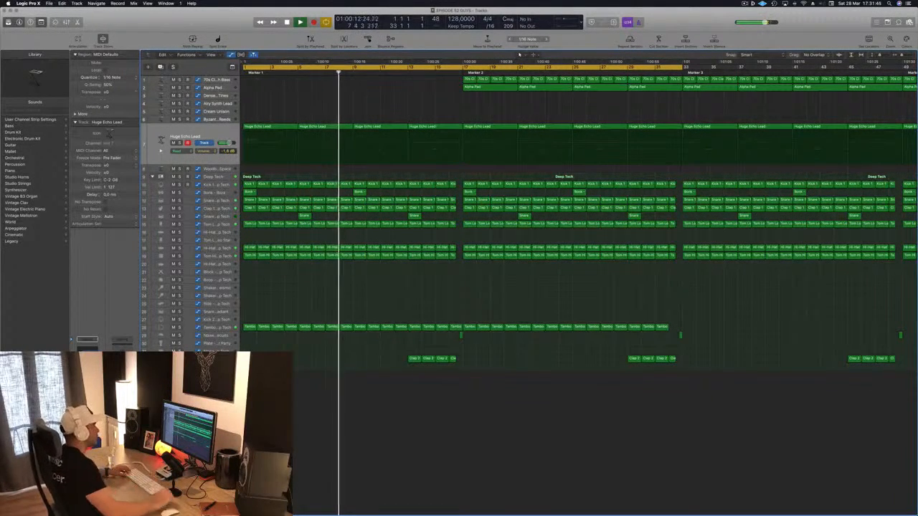
Stop playback and replay the intro from bar 1
{"action": "scroll", "coordinate": [361, 311], "scroll_direction": "down", "scroll_amount": 6}
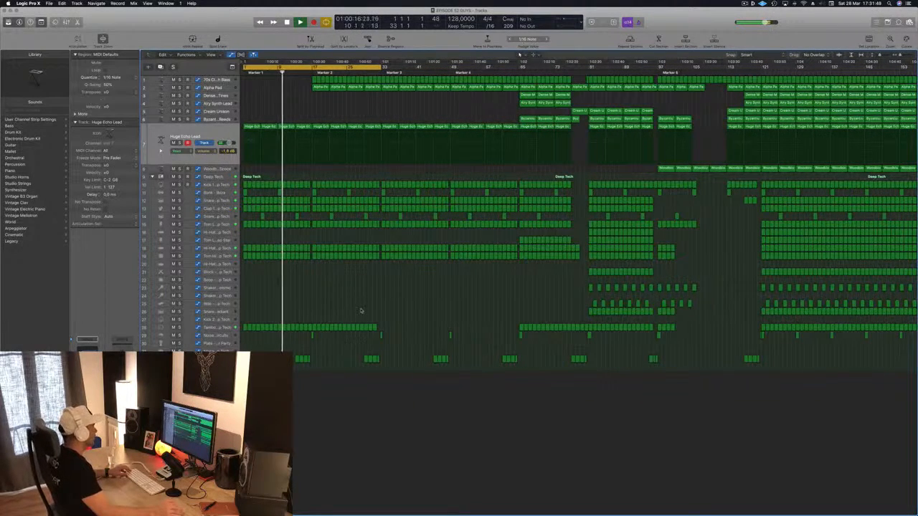
{"action": "key", "text": "space"}
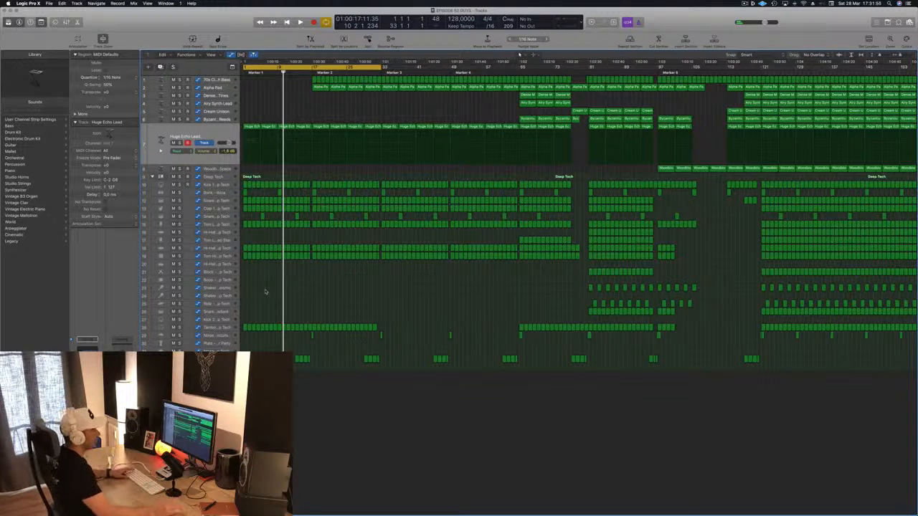
{"action": "key", "text": "Return"}
{"action": "key", "text": "space"}
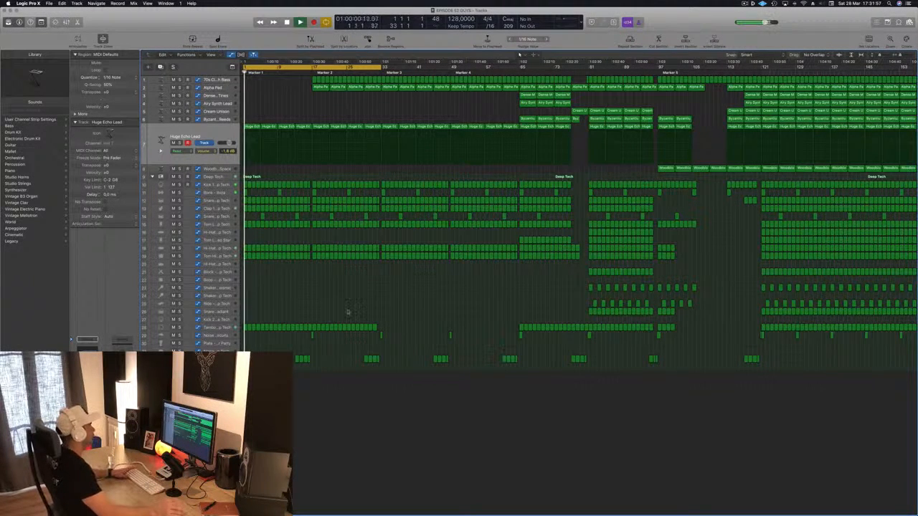
{"action": "scroll", "coordinate": [277, 96], "scroll_direction": "up", "scroll_amount": 5}
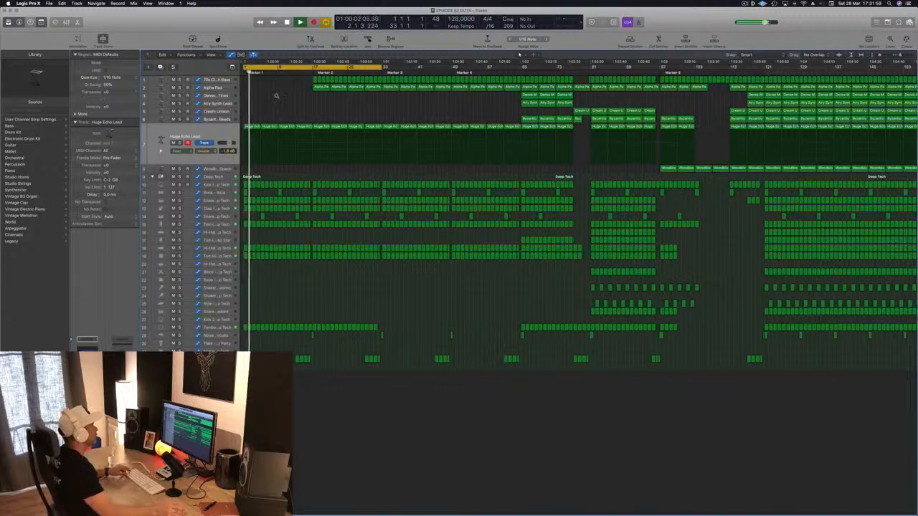
Delete the 70s Classic Synth Bass regions between bars 17 and 33
{"action": "scroll", "coordinate": [290, 93], "scroll_direction": "down", "scroll_amount": 2}
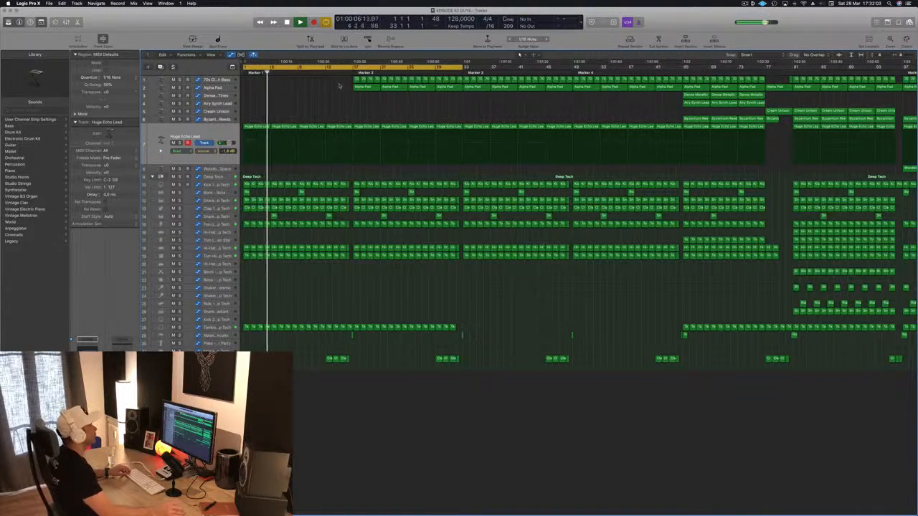
{"action": "left_click_drag", "start_coordinate": [335, 85], "coordinate": [460, 79]}
{"action": "key", "text": "Delete"}
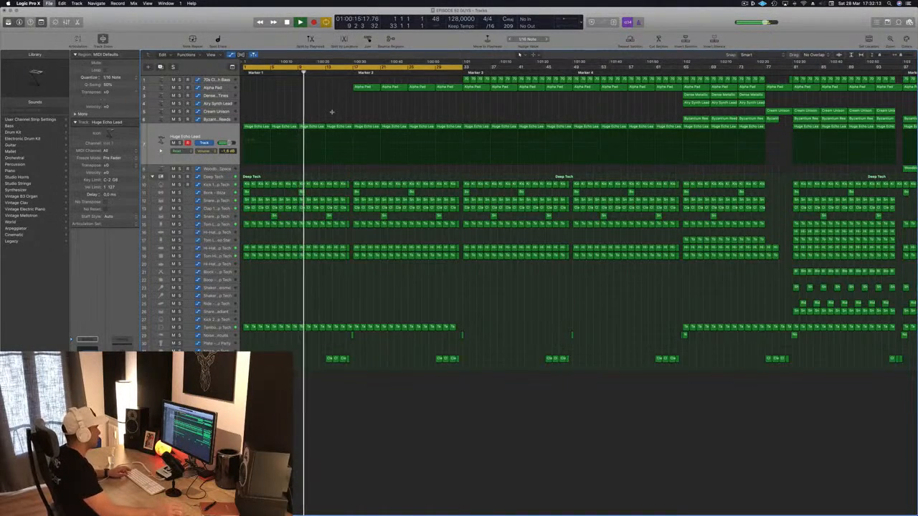
Delete the group of Clap 2 regions in bars 13 to 16, just before Marker 2
{"action": "key", "text": "super+Left"}
{"action": "scroll", "coordinate": [315, 220], "scroll_direction": "up", "scroll_amount": 6}
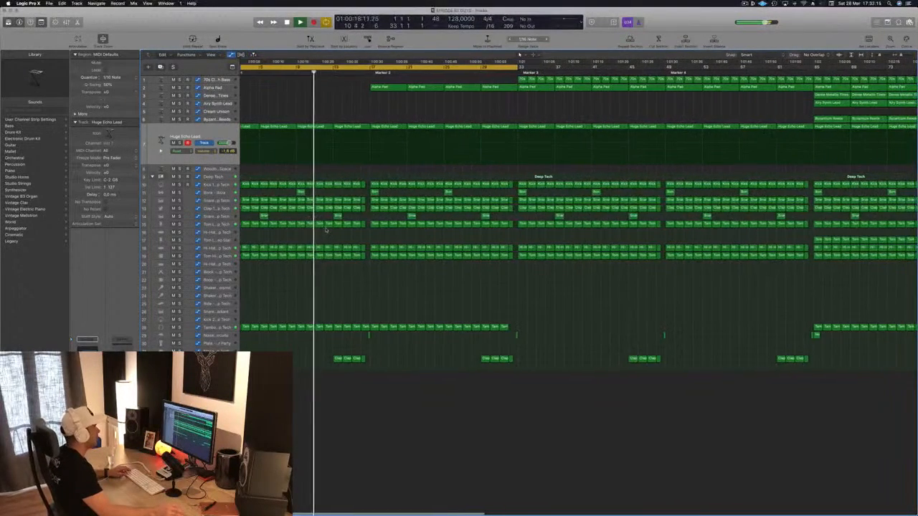
{"action": "scroll", "coordinate": [326, 230], "scroll_direction": "down", "scroll_amount": 2}
{"action": "left_click", "coordinate": [349, 358]}
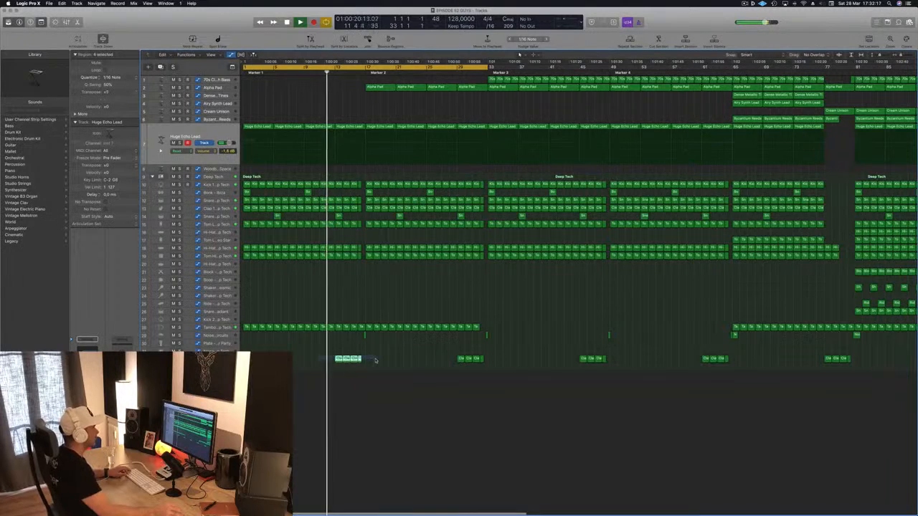
{"action": "key", "text": "Delete"}
{"action": "scroll", "coordinate": [360, 269], "scroll_direction": "up", "scroll_amount": 4}
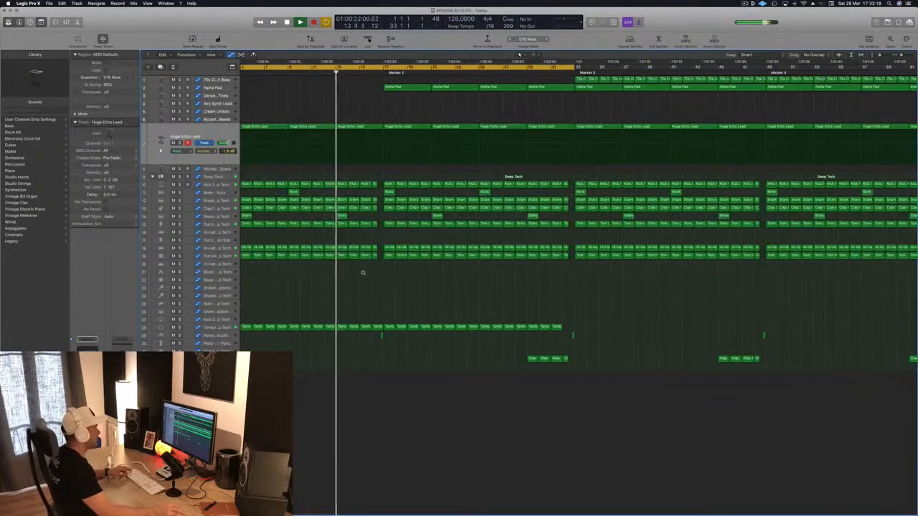
Play the intro from bar 1 with the low tom on track 15 muted, and unmute it
{"action": "scroll", "coordinate": [319, 210], "scroll_direction": "left", "scroll_amount": 3}
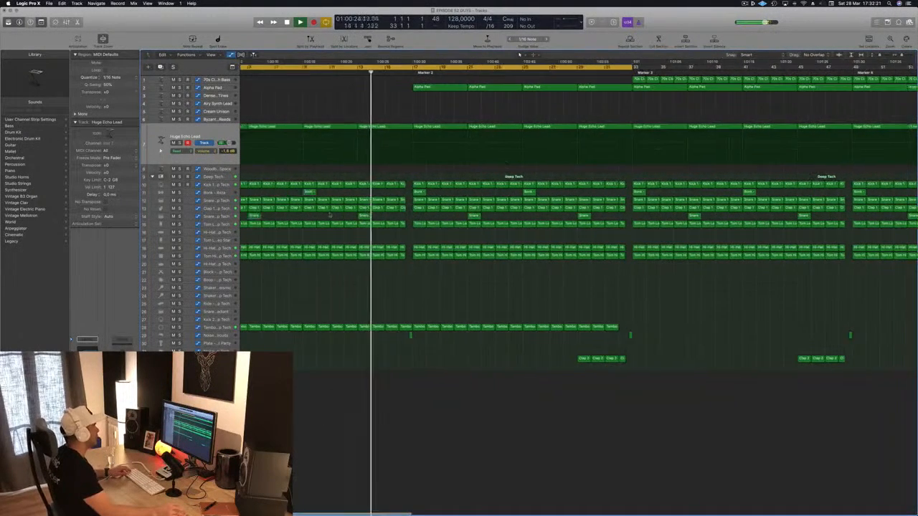
{"action": "scroll", "coordinate": [320, 212], "scroll_direction": "down", "scroll_amount": 3}
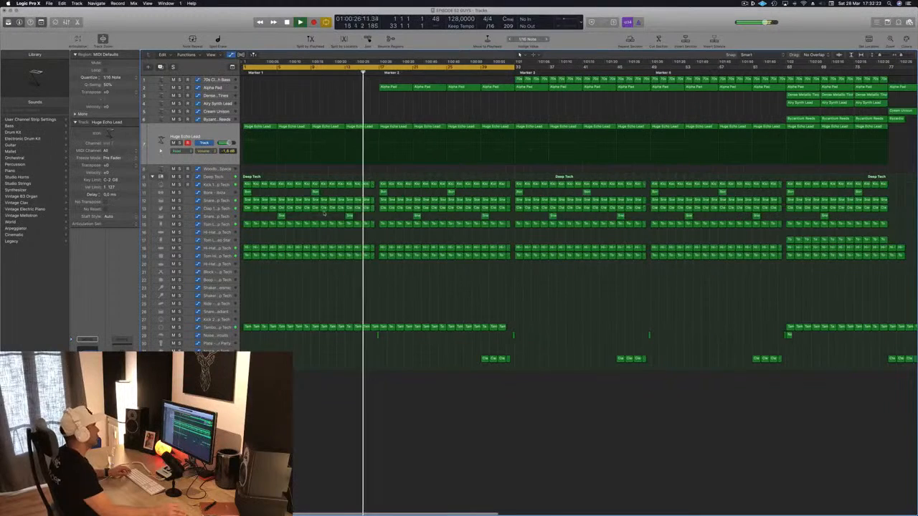
{"action": "key", "text": "Return"}
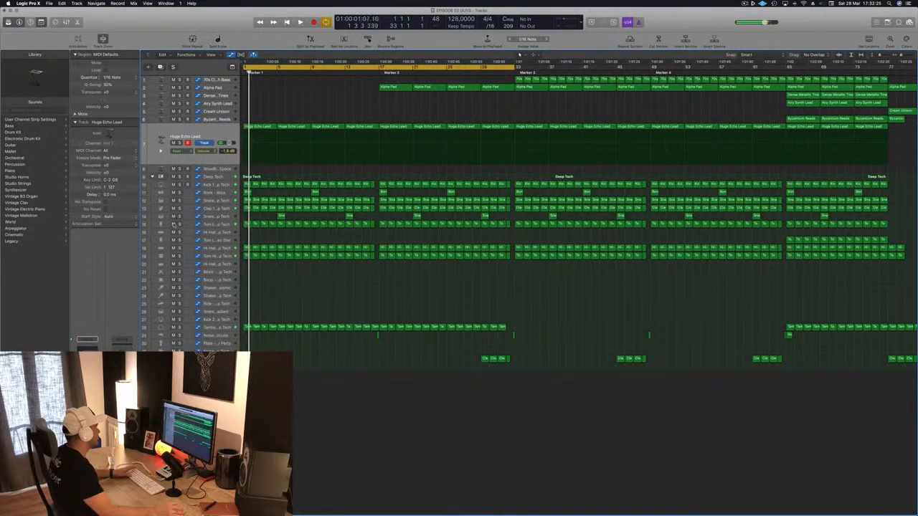
{"action": "left_click", "coordinate": [173, 224]}
{"action": "key", "text": "space"}
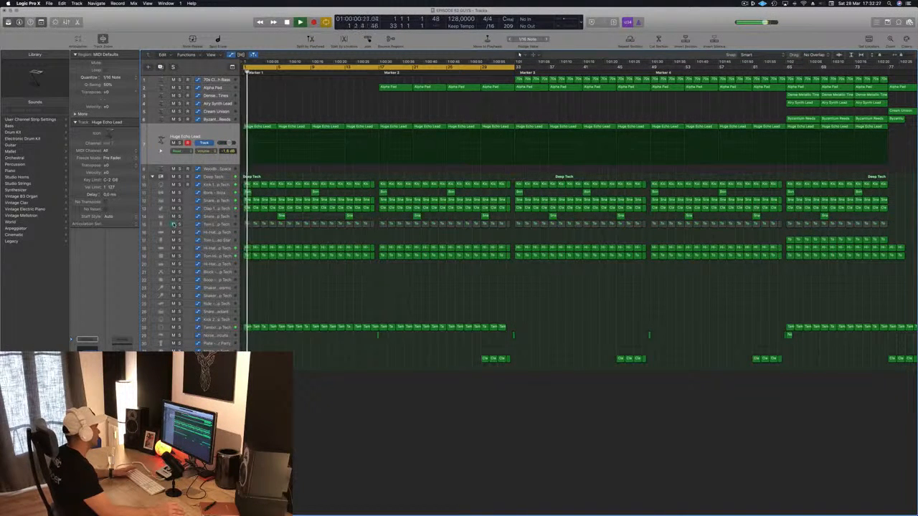
{"action": "left_click", "coordinate": [173, 224]}
{"action": "key", "text": "space"}
Solo the high tom on track 19 and the low tom on track 15 in turn, playing bar 1 for each
{"action": "left_click", "coordinate": [179, 256]}
{"action": "key", "text": "space"}
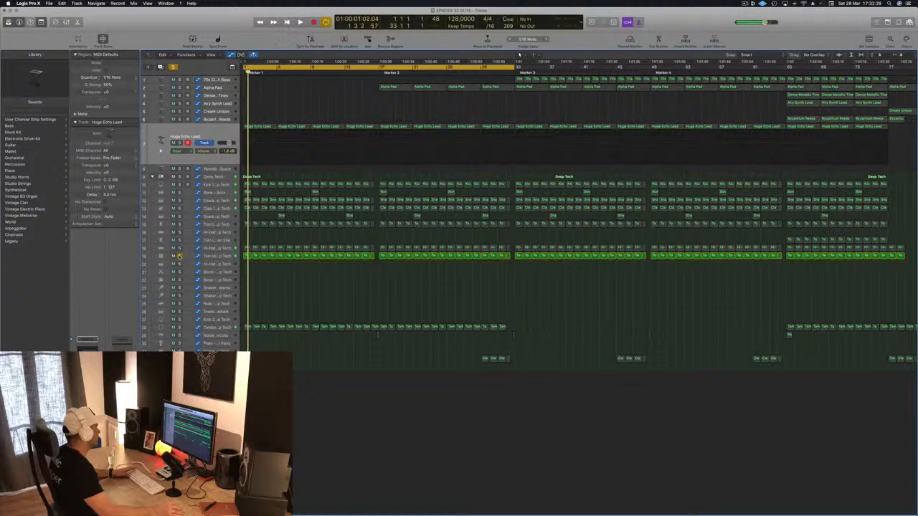
{"action": "left_click", "coordinate": [179, 256]}
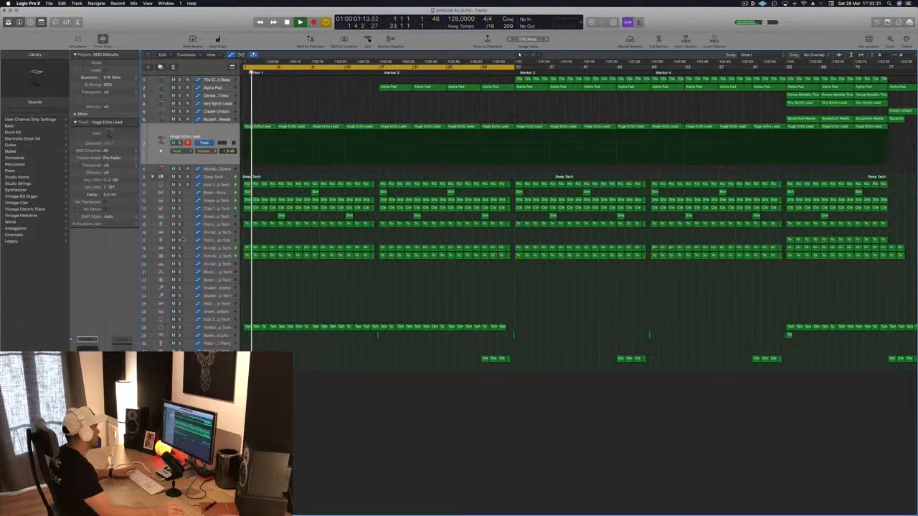
{"action": "left_click", "coordinate": [179, 224]}
{"action": "key", "text": "space"}
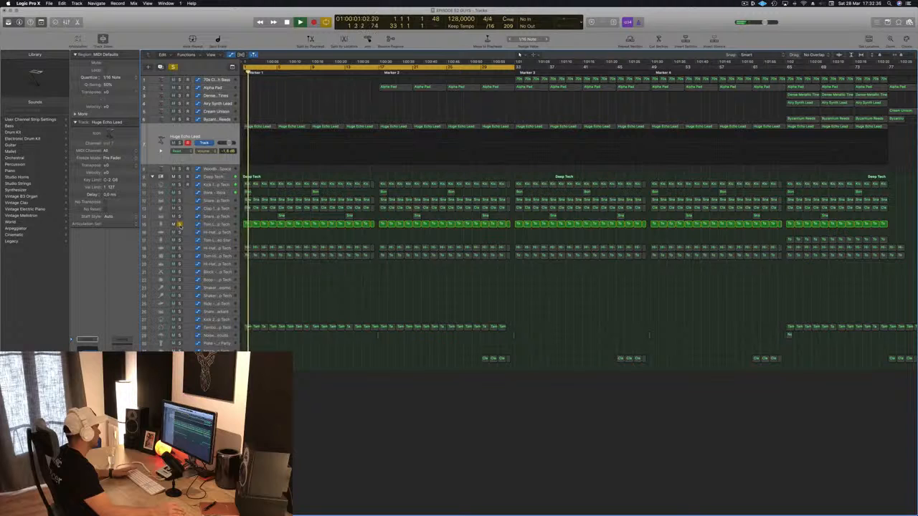
{"action": "left_click", "coordinate": [180, 223]}
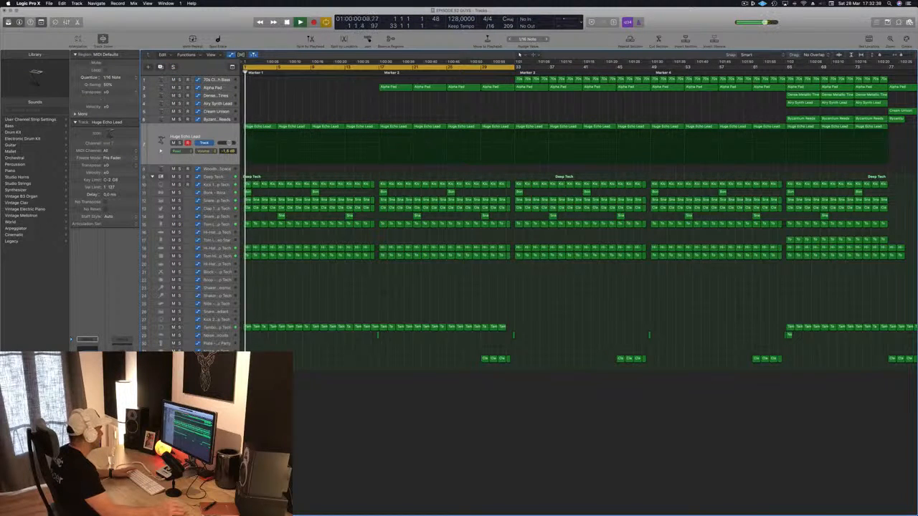
Delete the two Bonk - Ibiza regions in the first 16 bars and replay from bar 1
{"action": "left_click", "coordinate": [218, 192]}
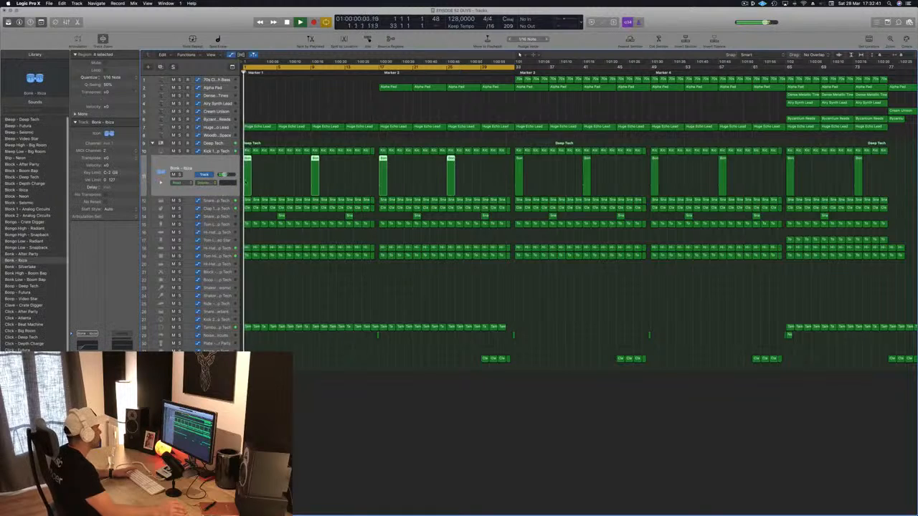
{"action": "left_click", "coordinate": [349, 173]}
{"action": "left_click_drag", "start_coordinate": [350, 174], "coordinate": [245, 181]}
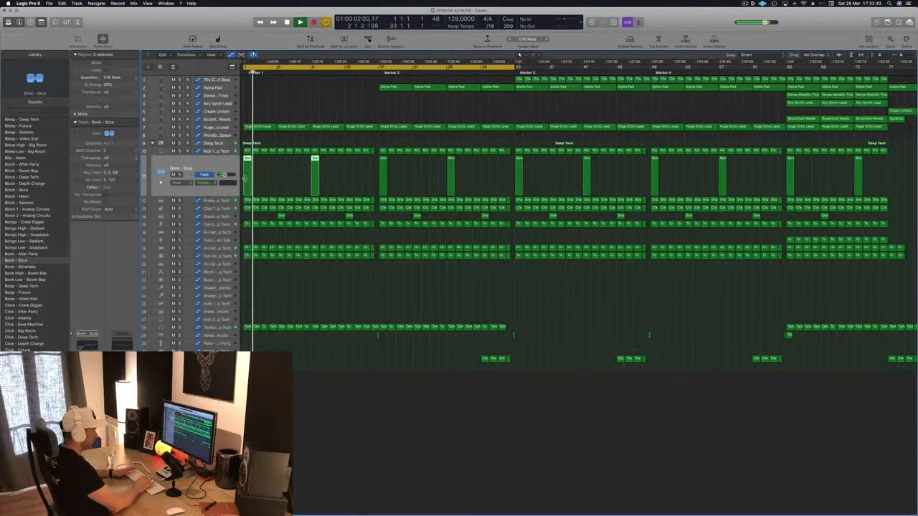
{"action": "key", "text": "Delete"}
{"action": "key", "text": "Return"}
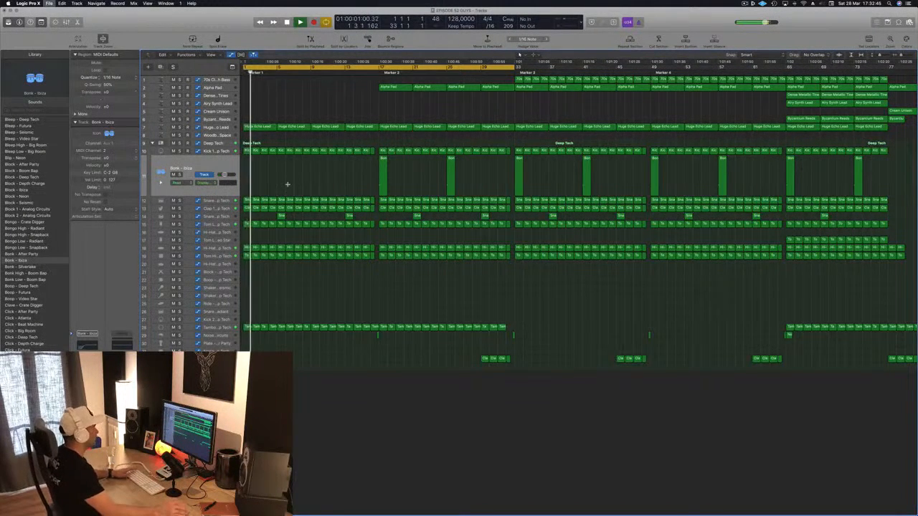
Try a copy of the noise sweep region just before bar 17 at the start of bar 1
{"action": "key", "text": "super+Left"}
{"action": "key", "text": "super+Left"}
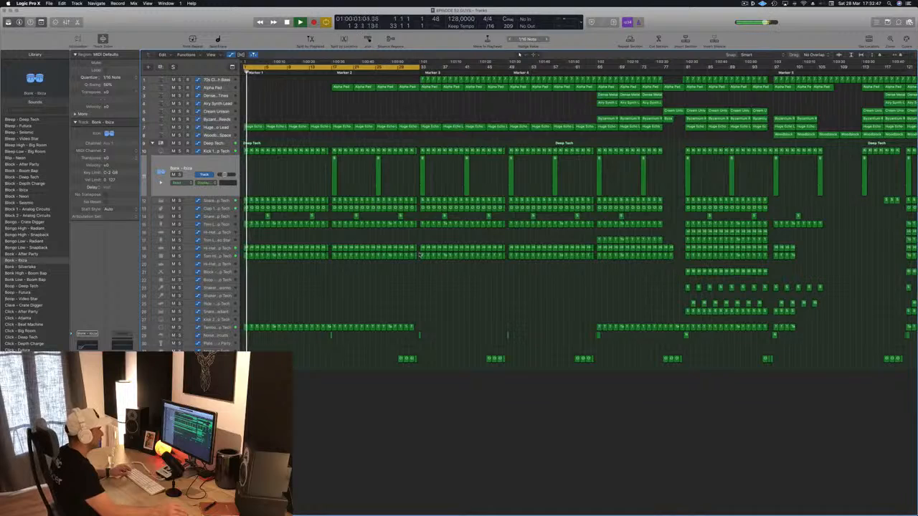
{"action": "key", "text": "super+Left"}
{"action": "key", "text": "super+Left"}
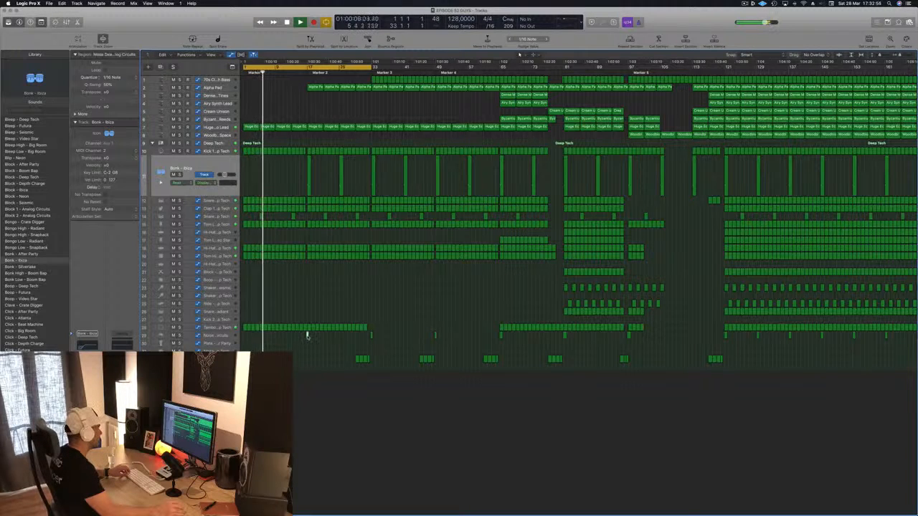
{"action": "left_click_drag", "start_coordinate": [306, 335], "coordinate": [244, 342]}
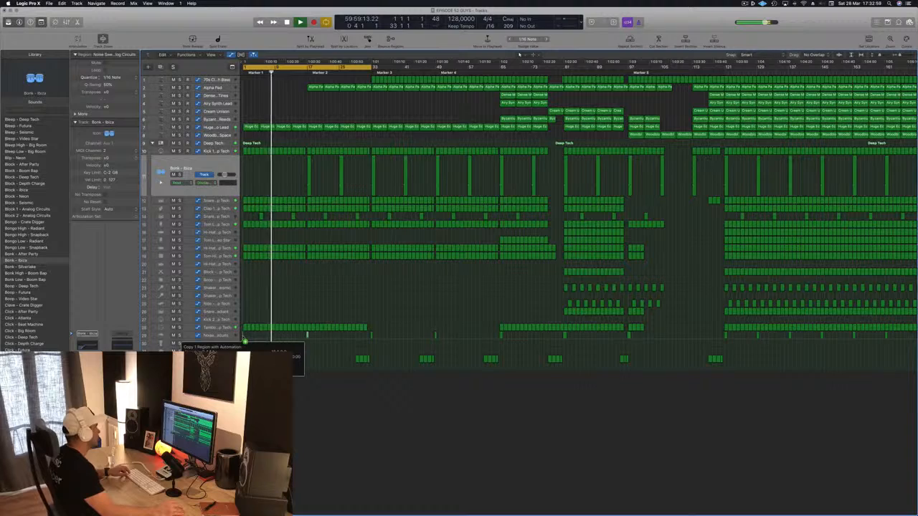
{"action": "left_click_drag", "start_coordinate": [242, 337], "coordinate": [243, 337]}
{"action": "key", "text": "super+Right"}
{"action": "key", "text": "super+Right"}
{"action": "key", "text": "super+Right"}
{"action": "key", "text": "super+Right"}
Restart playback from bar 1 and listen to the opening of the intro
{"action": "key", "text": "space"}
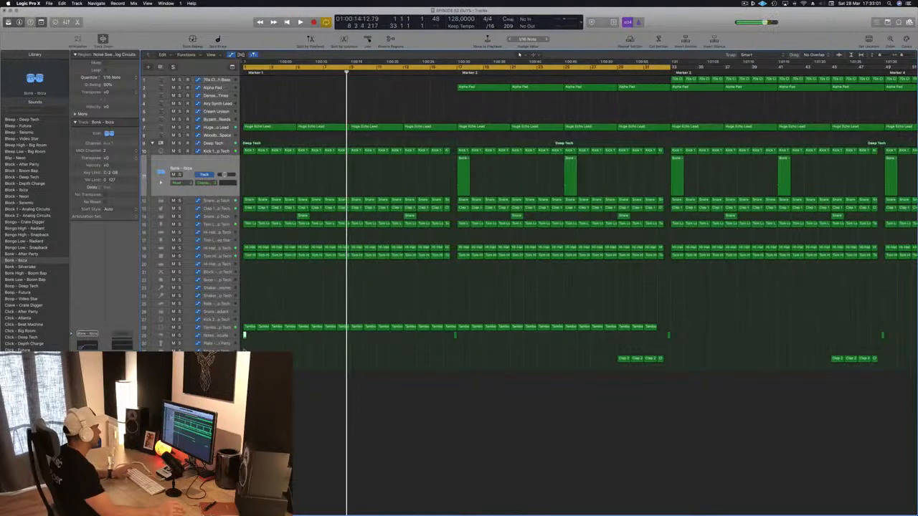
{"action": "key", "text": "Return"}
{"action": "key", "text": "space"}
{"action": "key", "text": "super+Left"}
{"action": "key", "text": "super+Left"}
{"action": "key", "text": "super+Left"}
{"action": "key", "text": "super+Left"}
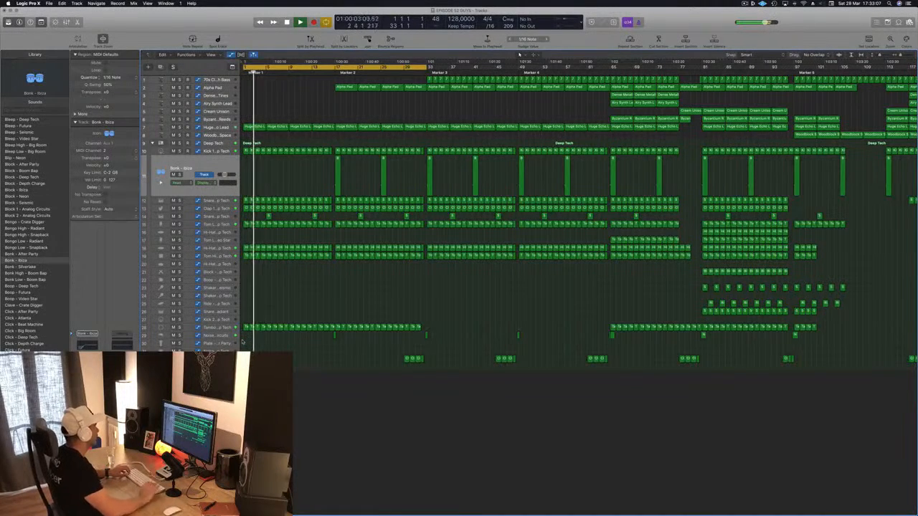
Copy a Clap 2 - Deep Tech region to bar 1 and open it in the Piano Roll
{"action": "scroll", "coordinate": [261, 294], "scroll_direction": "left", "scroll_amount": 4}
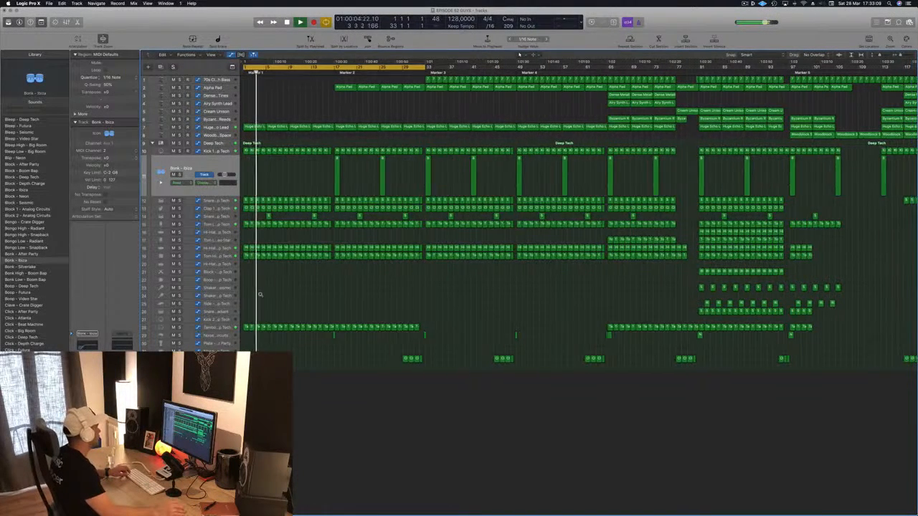
{"action": "scroll", "coordinate": [261, 295], "scroll_direction": "left", "scroll_amount": 3}
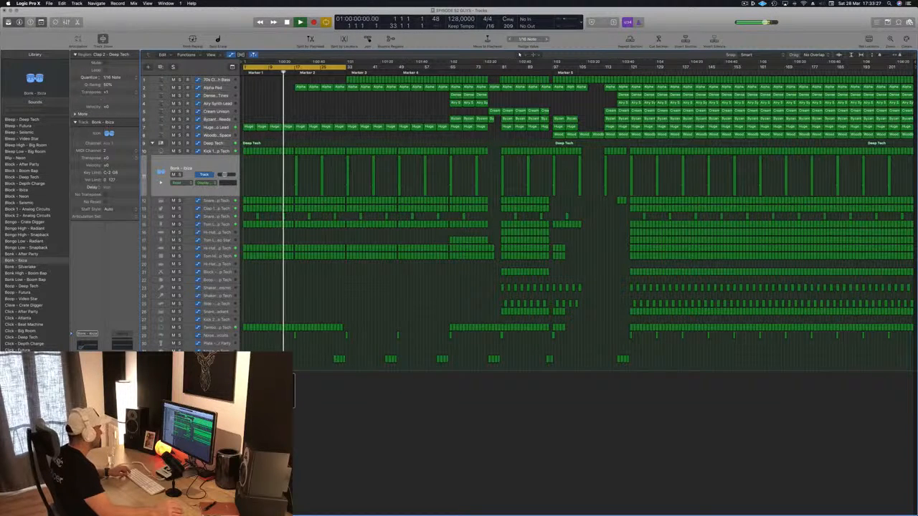
{"action": "key", "text": "e"}
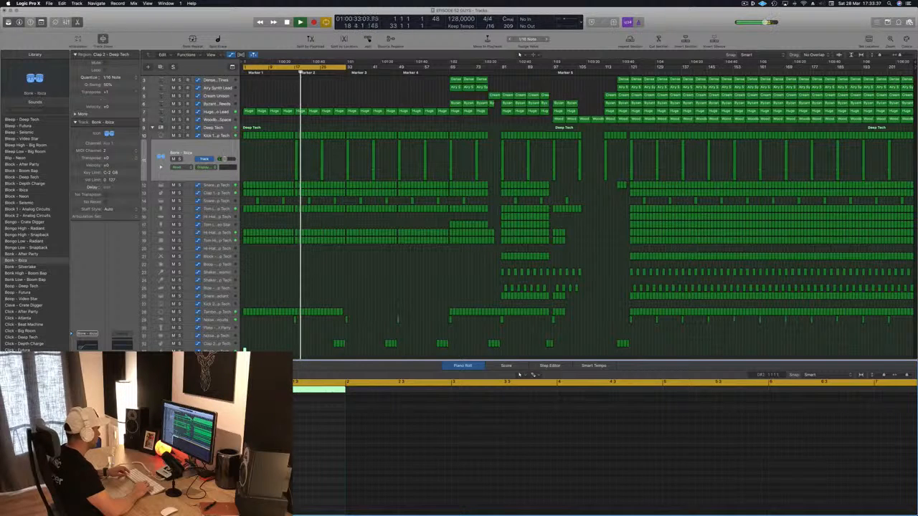
Remove the volume automation from the Bleep - Deep Tech track and replay the opening from bar 1
{"action": "key", "text": "Return"}
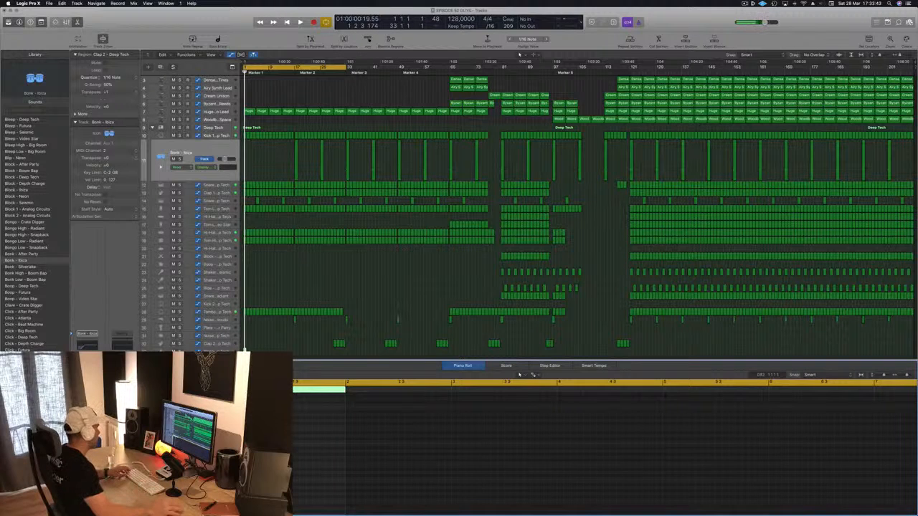
{"action": "left_click", "coordinate": [226, 349]}
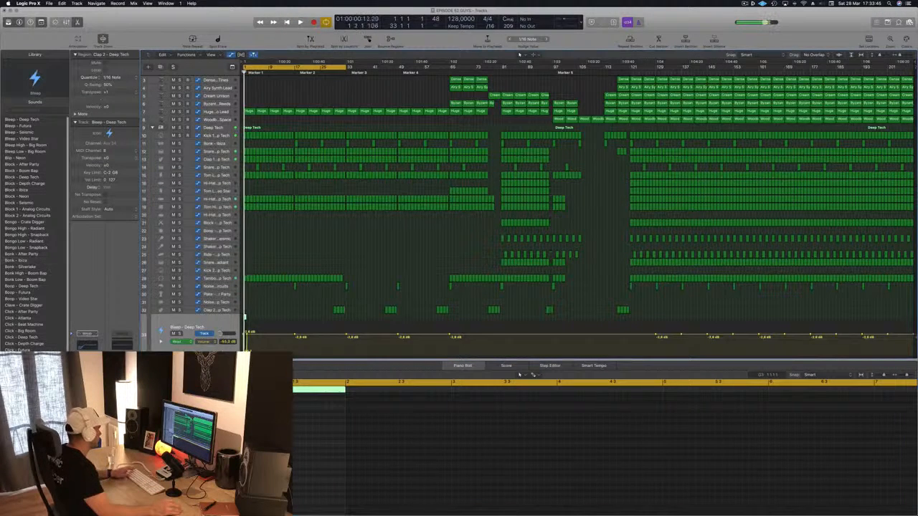
{"action": "key", "text": "space"}
{"action": "key", "text": "ctrl+super+BackSpace"}
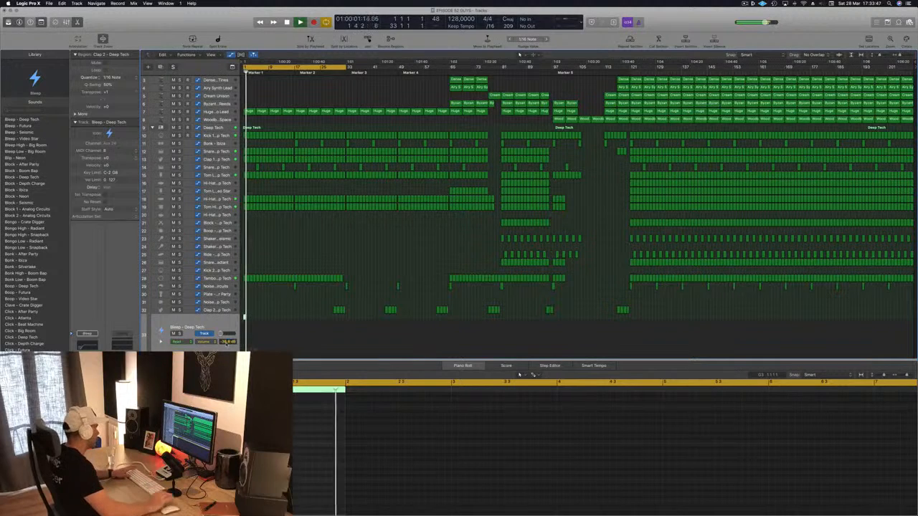
{"action": "key", "text": "space"}
{"action": "key", "text": "space"}
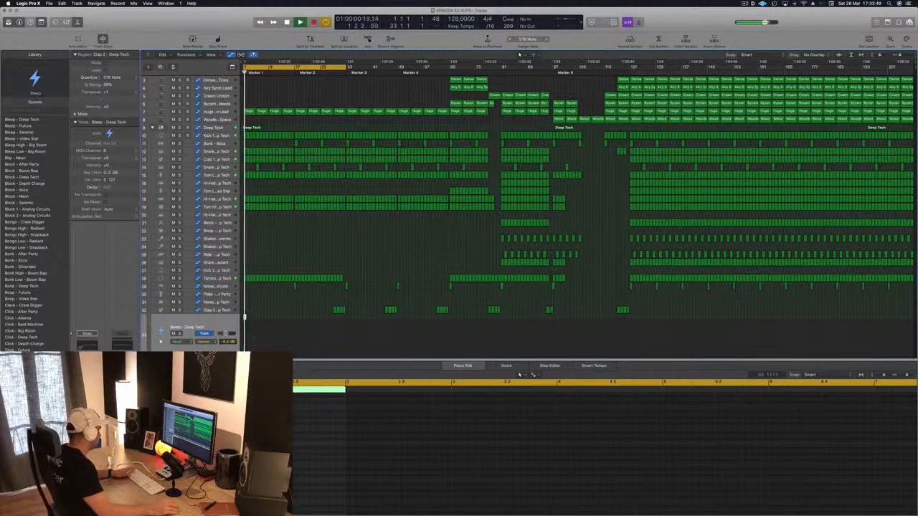
{"action": "key", "text": "space"}
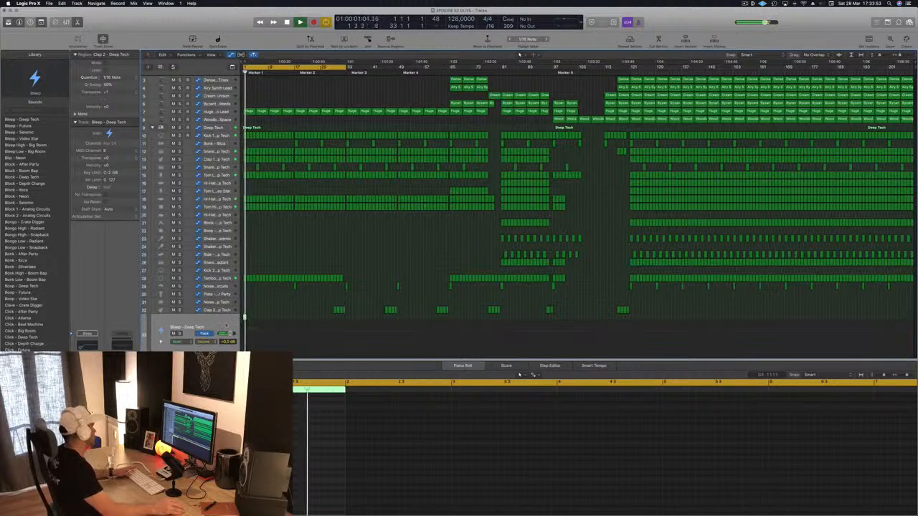
Audition the Noise - Big Room, Deep Tech and Futura sounds on the Bleep - Deep Tech track, settling on Noise - Dropkick
{"action": "scroll", "coordinate": [42, 291], "scroll_direction": "down", "scroll_amount": 8}
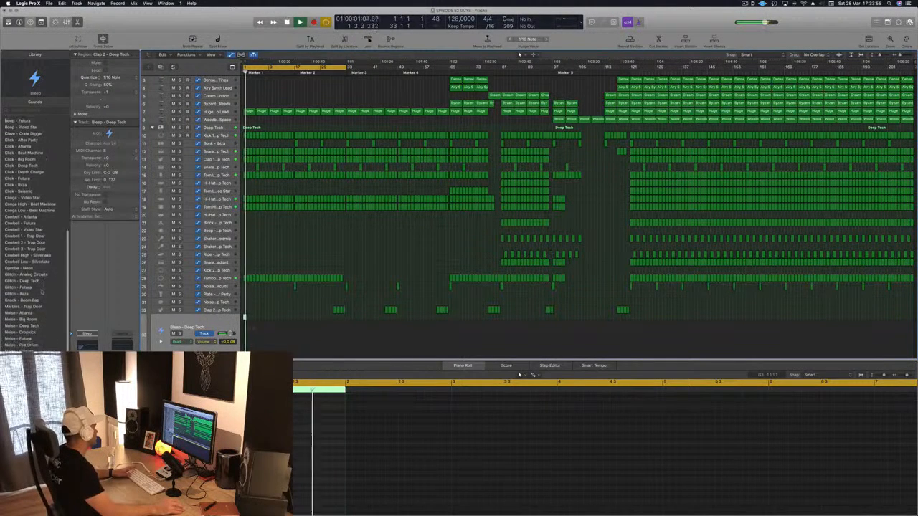
{"action": "scroll", "coordinate": [41, 291], "scroll_direction": "down", "scroll_amount": 1}
{"action": "left_click", "coordinate": [22, 309]}
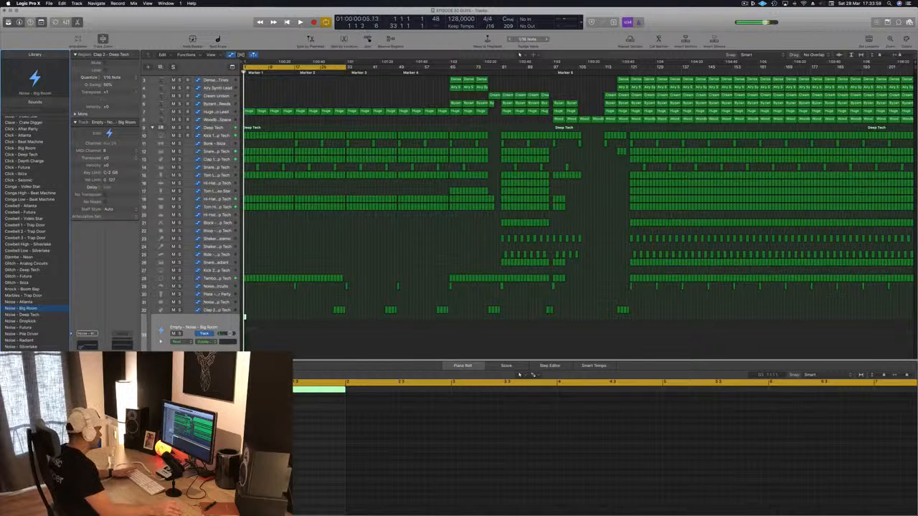
{"action": "left_click_drag", "start_coordinate": [251, 445], "coordinate": [294, 447]}
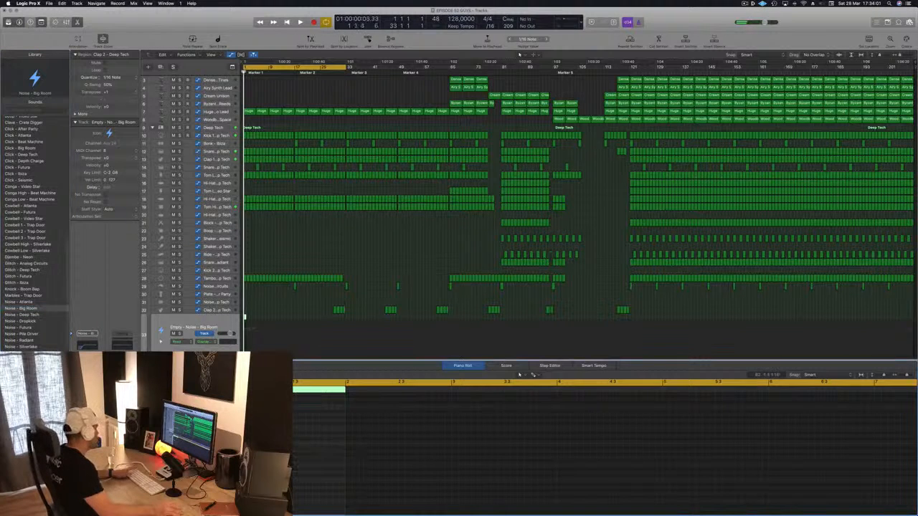
{"action": "left_click", "coordinate": [14, 315]}
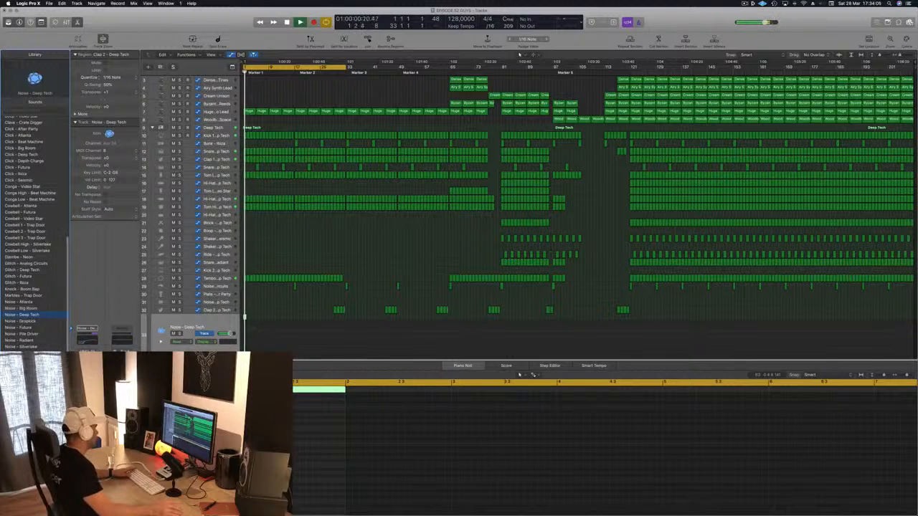
{"action": "key", "text": "space"}
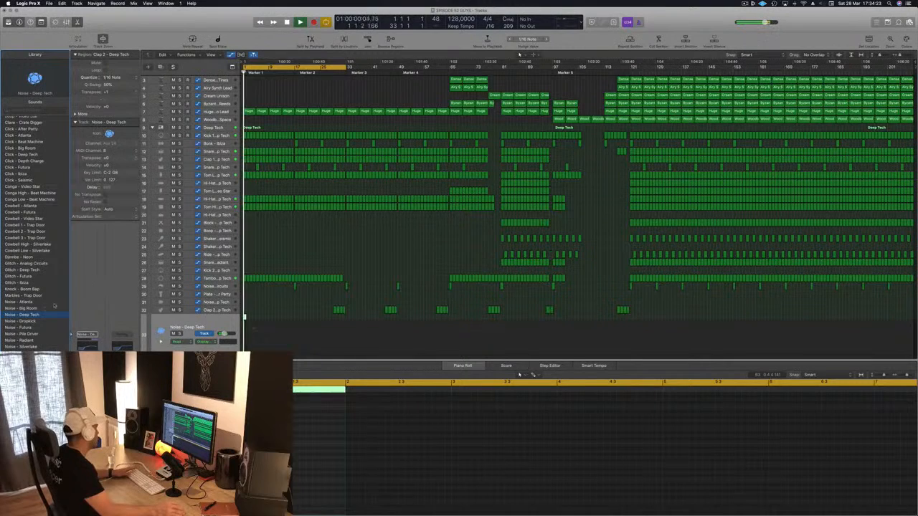
{"action": "left_click", "coordinate": [17, 328]}
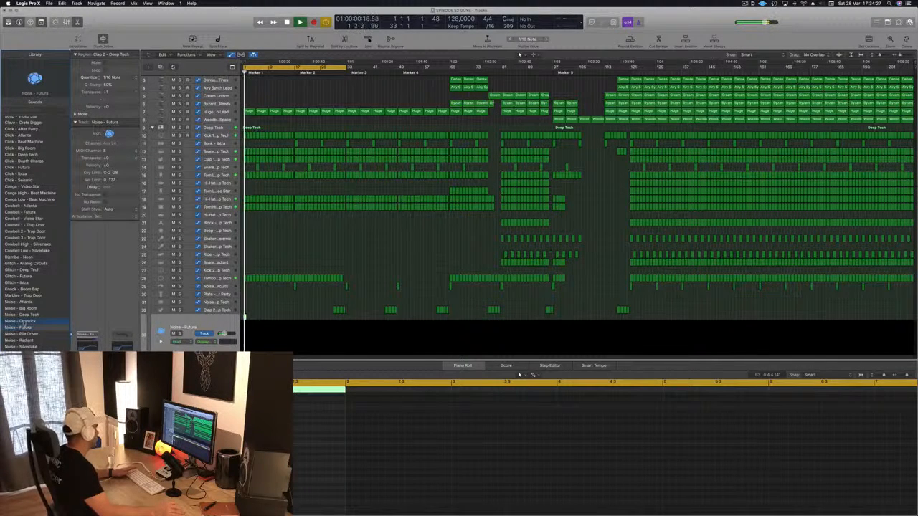
{"action": "left_click", "coordinate": [22, 322]}
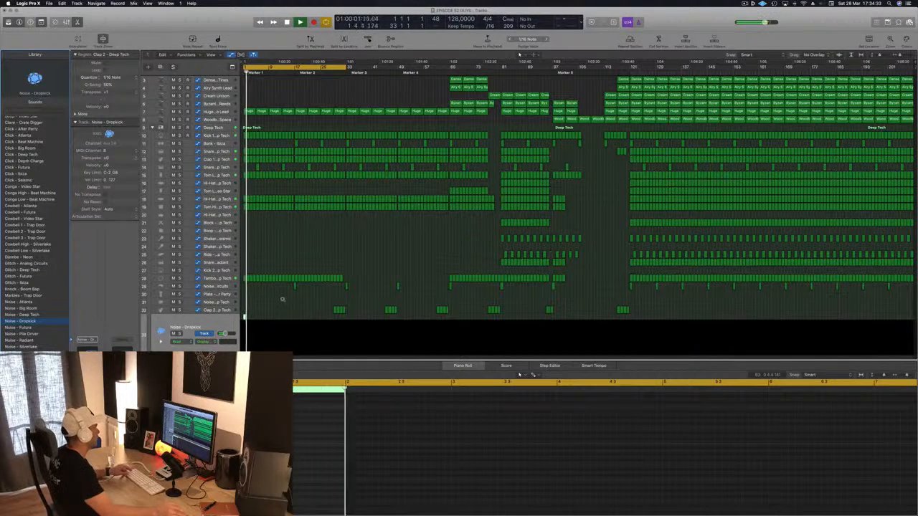
{"action": "key", "text": "space"}
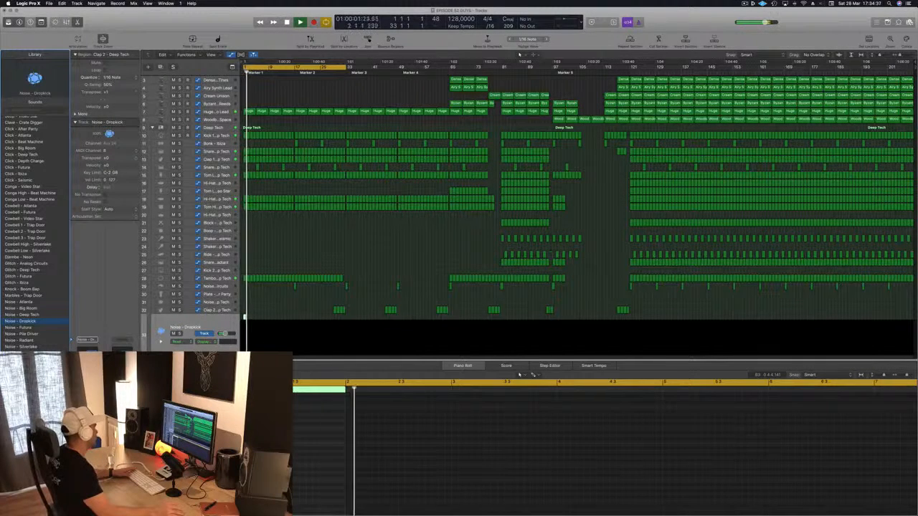
Set the Noise - Dropkick track's Compressor side chain to Bus 13 (Kick 1 - Deep Tech) and its ratio to about 3.7:1
{"action": "left_click", "coordinate": [87, 373]}
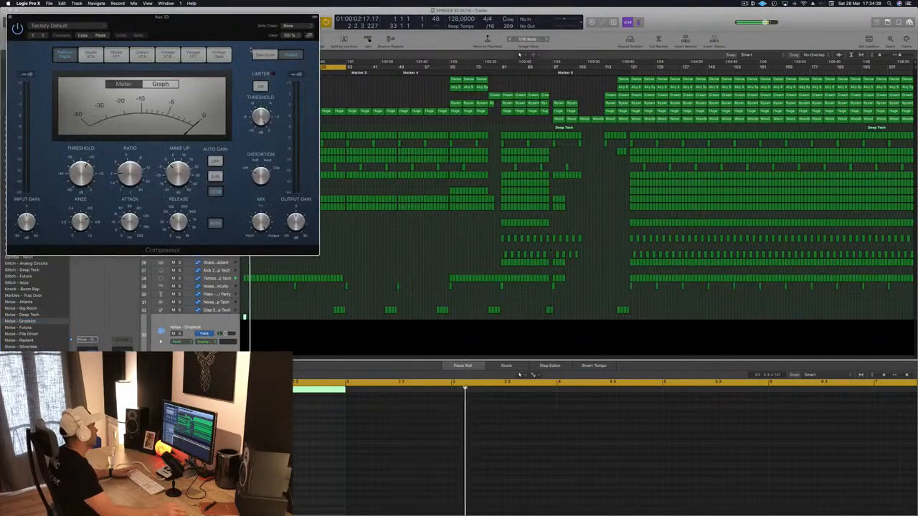
{"action": "left_click_drag", "start_coordinate": [199, 32], "coordinate": [486, 170]}
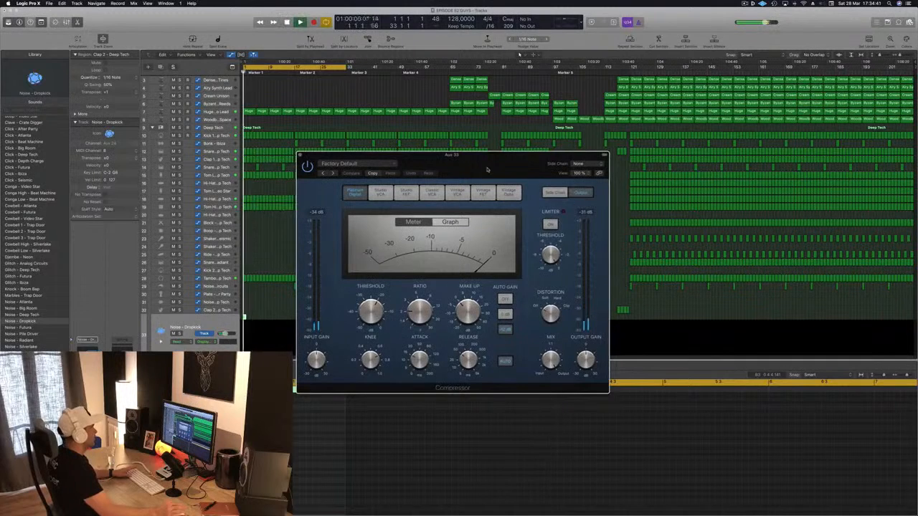
{"action": "left_click", "coordinate": [580, 168]}
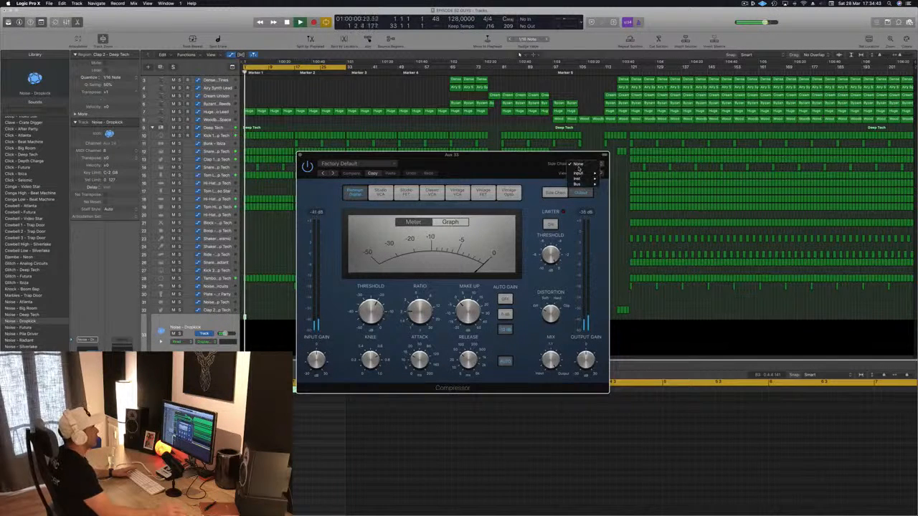
{"action": "mouse_move", "coordinate": [583, 180]}
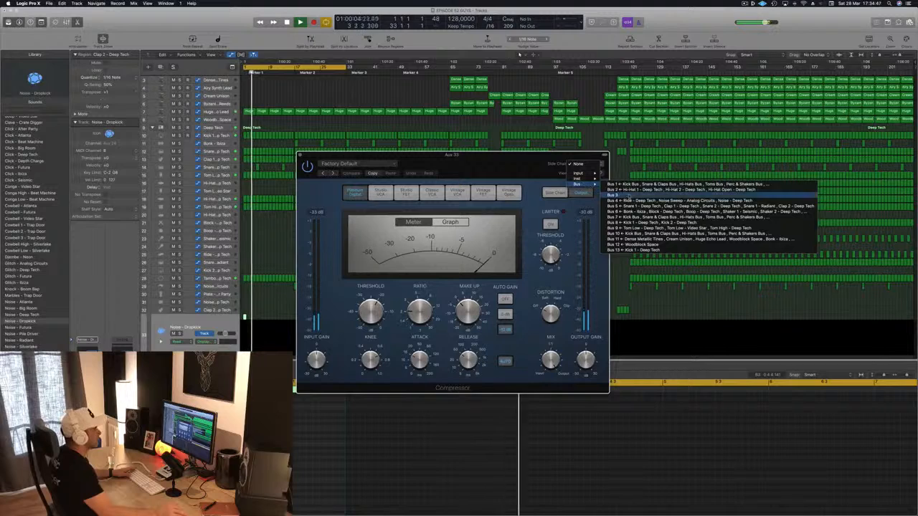
{"action": "left_click", "coordinate": [631, 249]}
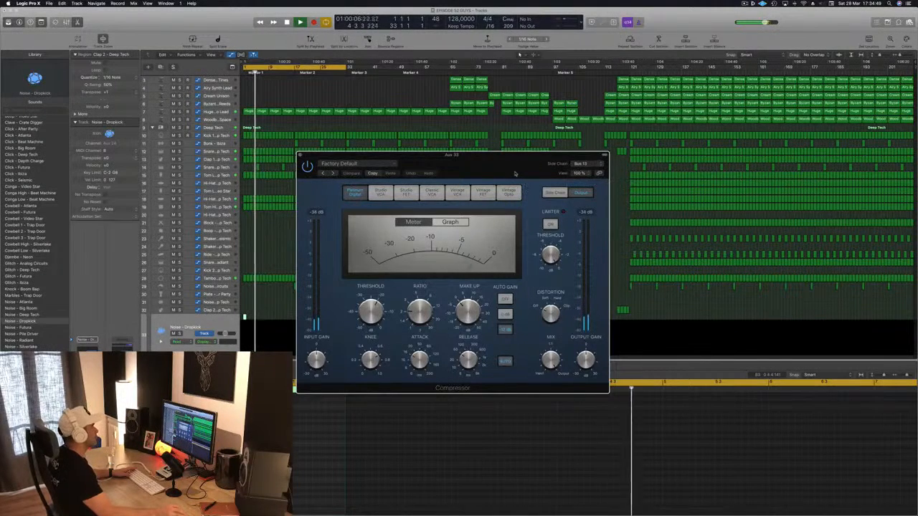
{"action": "left_click_drag", "start_coordinate": [519, 172], "coordinate": [485, 191]}
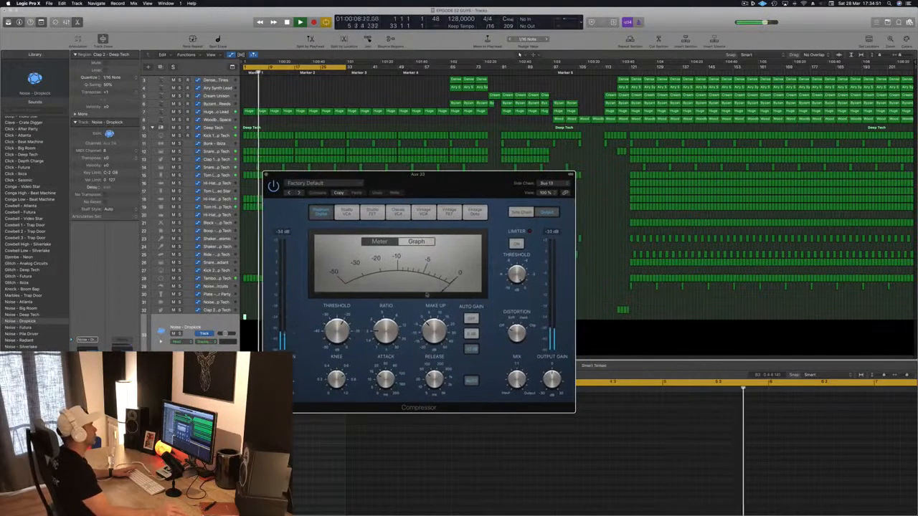
{"action": "left_click_drag", "start_coordinate": [382, 318], "coordinate": [382, 313]}
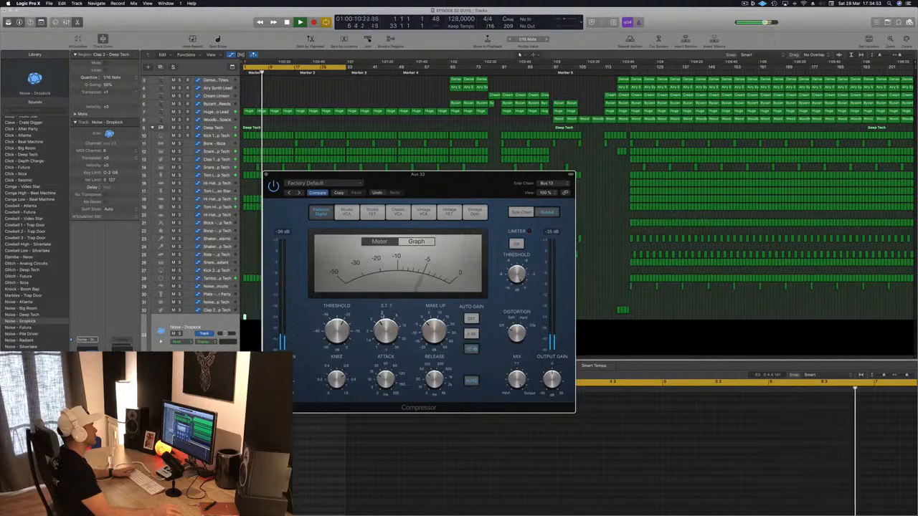
{"action": "left_click", "coordinate": [265, 174]}
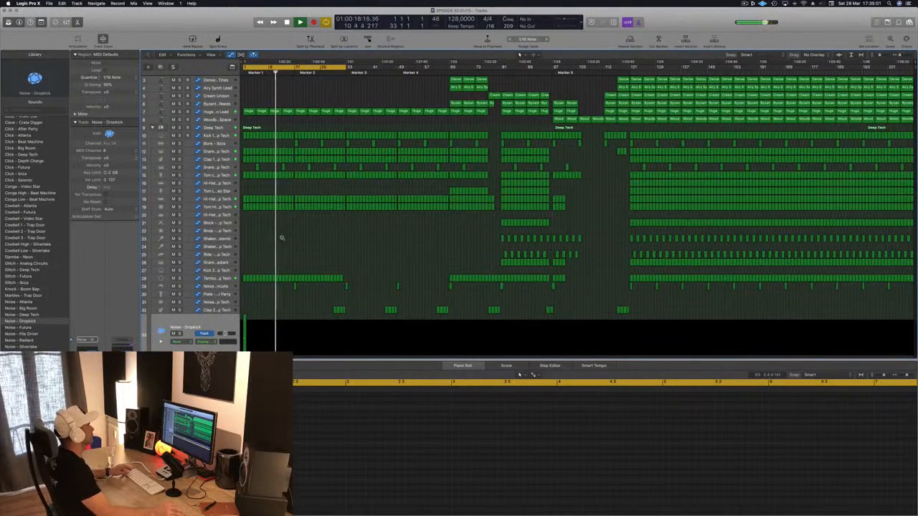
Delete the Huge Echo Lead regions at bars 1 and 9 while replaying the intro
{"action": "scroll", "coordinate": [282, 237], "scroll_direction": "up", "scroll_amount": 2}
{"action": "key", "text": "space"}
{"action": "key", "text": "space"}
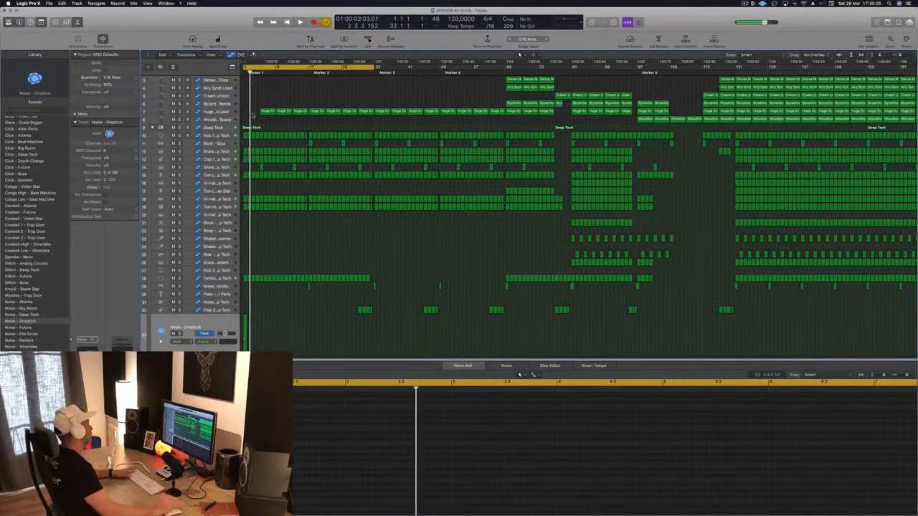
{"action": "key", "text": "space"}
{"action": "left_click", "coordinate": [284, 111]}
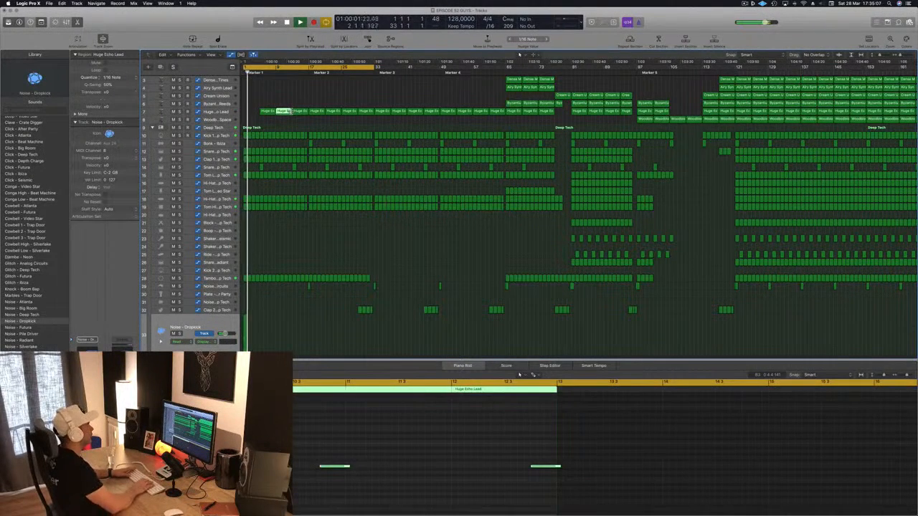
{"action": "key", "text": "Delete"}
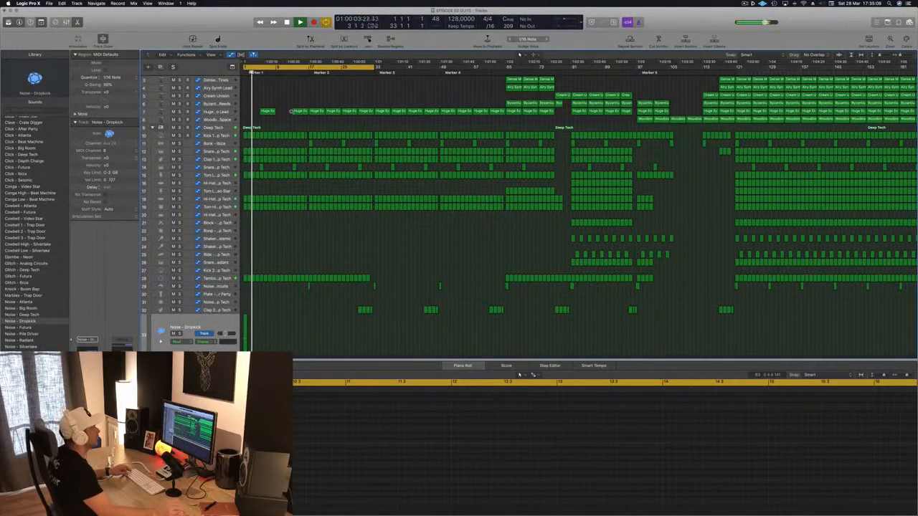
Copy the first Cream Unison region to bar 9 and select the Cream Unison track
{"action": "key", "text": "super+Left"}
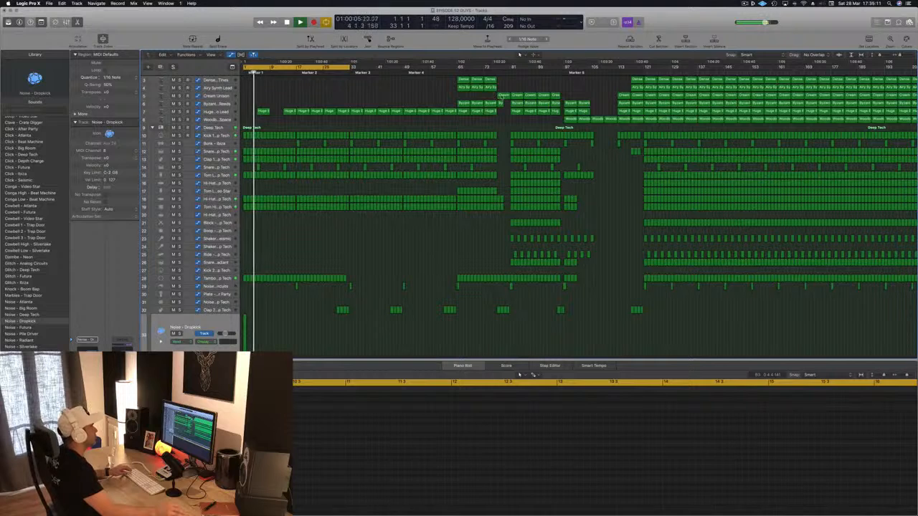
{"action": "left_click", "coordinate": [501, 95]}
{"action": "left_click_drag", "start_coordinate": [502, 96], "coordinate": [276, 97]}
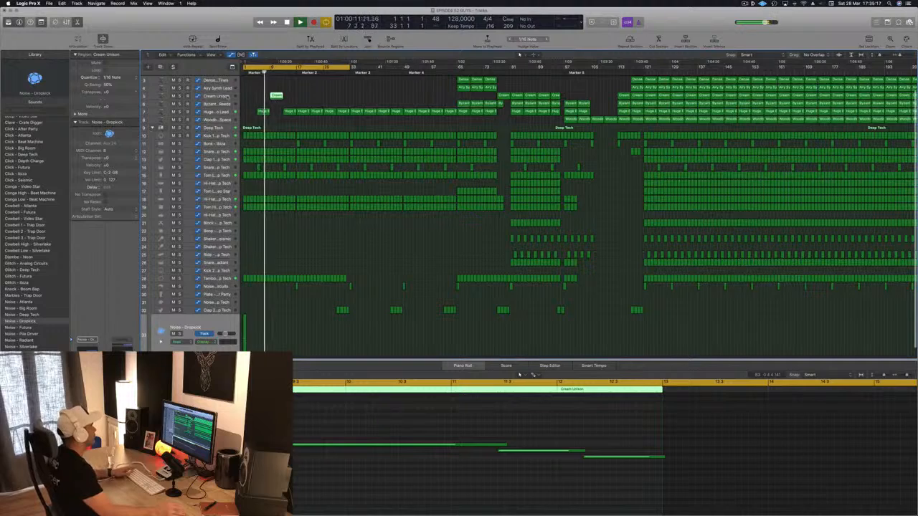
{"action": "left_click", "coordinate": [228, 95]}
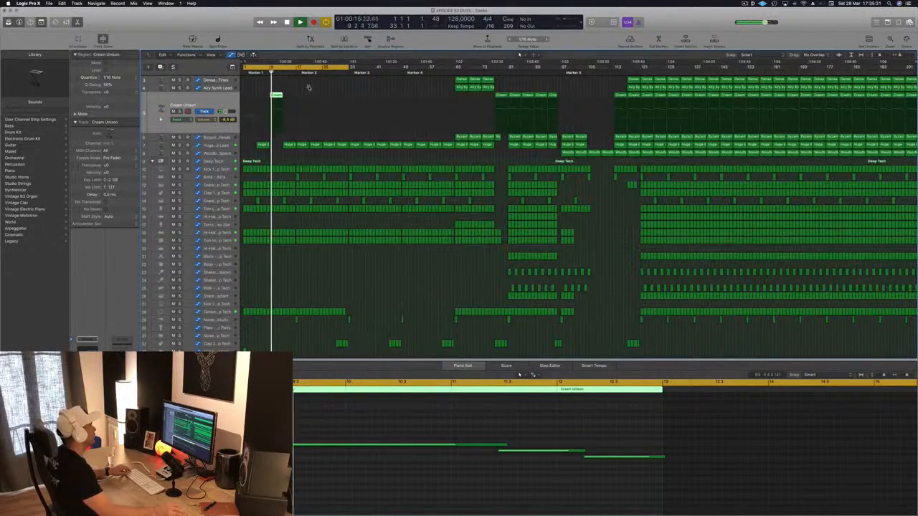
Delete the last two notes of the Cream Unison region at bar 9, shorten its long note, and replay from bar 1
{"action": "key", "text": "super+Right"}
{"action": "key", "text": "super+Right"}
{"action": "key", "text": "super+Right"}
{"action": "key", "text": "super+Right"}
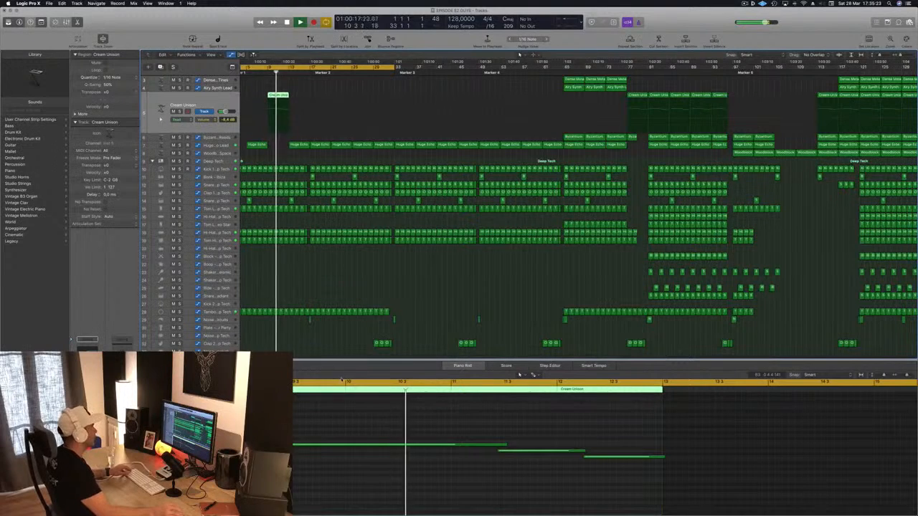
{"action": "left_click_drag", "start_coordinate": [517, 426], "coordinate": [623, 469]}
{"action": "key", "text": "Delete"}
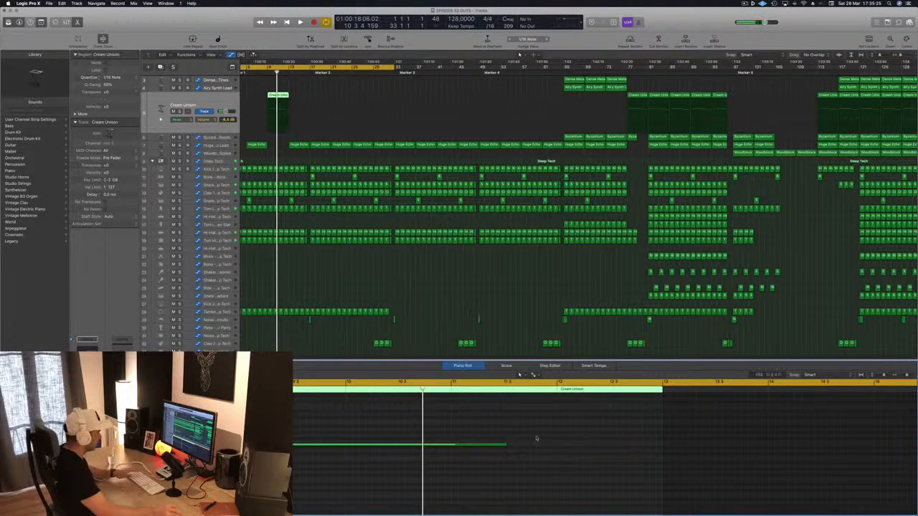
{"action": "left_click_drag", "start_coordinate": [506, 446], "coordinate": [344, 449]}
{"action": "key", "text": "space"}
{"action": "key", "text": "super+Left"}
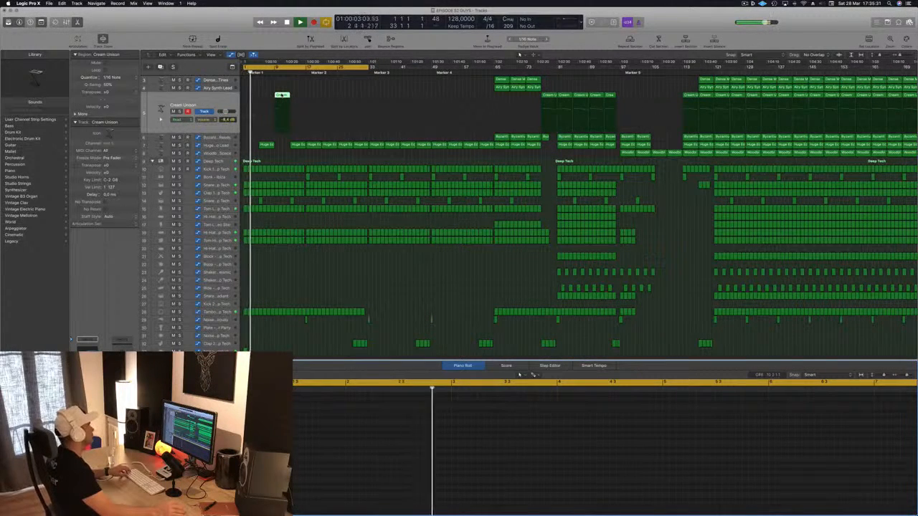
Copy the edited Cream Unison region from bar 9 to bar 17
{"action": "left_click_drag", "start_coordinate": [282, 95], "coordinate": [313, 102]}
{"action": "scroll", "coordinate": [277, 279], "scroll_direction": "down", "scroll_amount": 3}
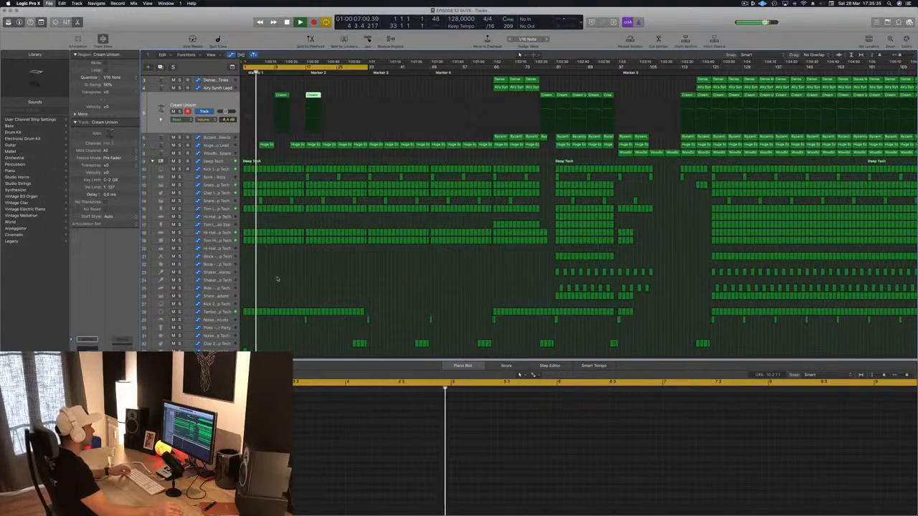
{"action": "left_click", "coordinate": [278, 279]}
{"action": "scroll", "coordinate": [277, 278], "scroll_direction": "up", "scroll_amount": 3}
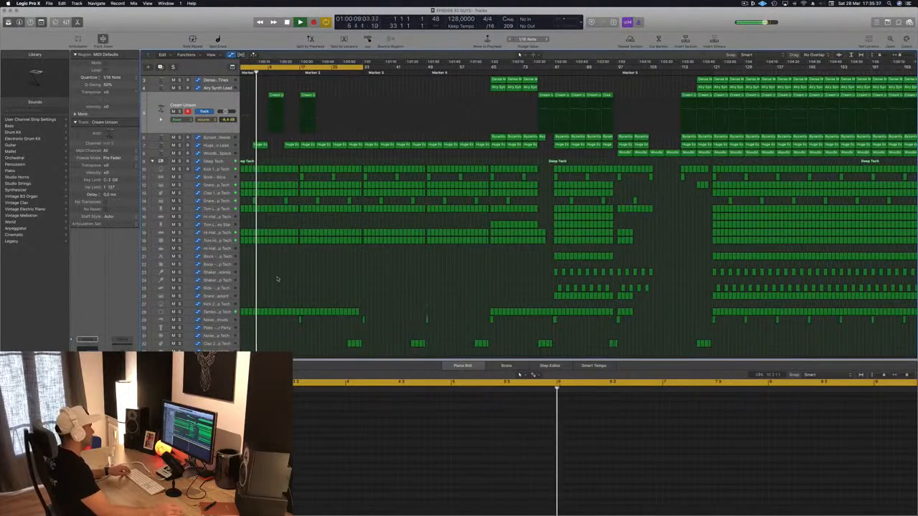
{"action": "scroll", "coordinate": [277, 279], "scroll_direction": "up", "scroll_amount": 2}
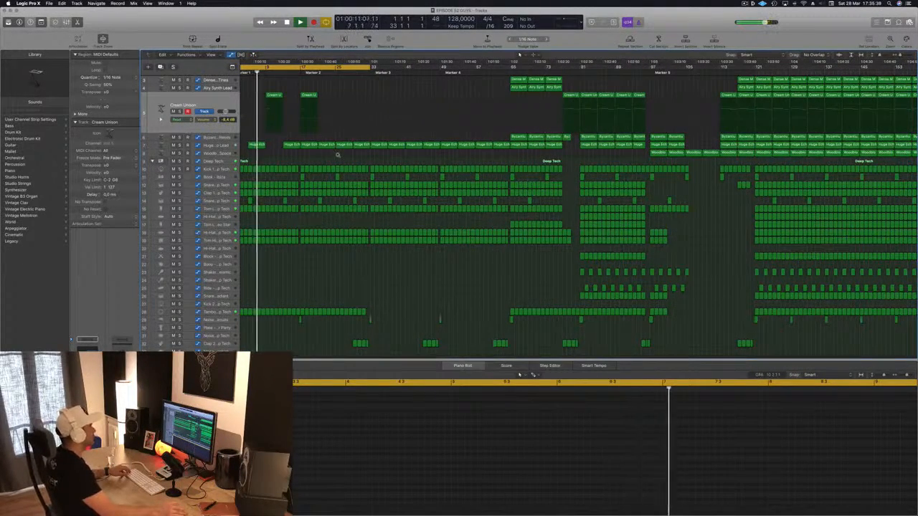
{"action": "scroll", "coordinate": [316, 158], "scroll_direction": "down", "scroll_amount": 2}
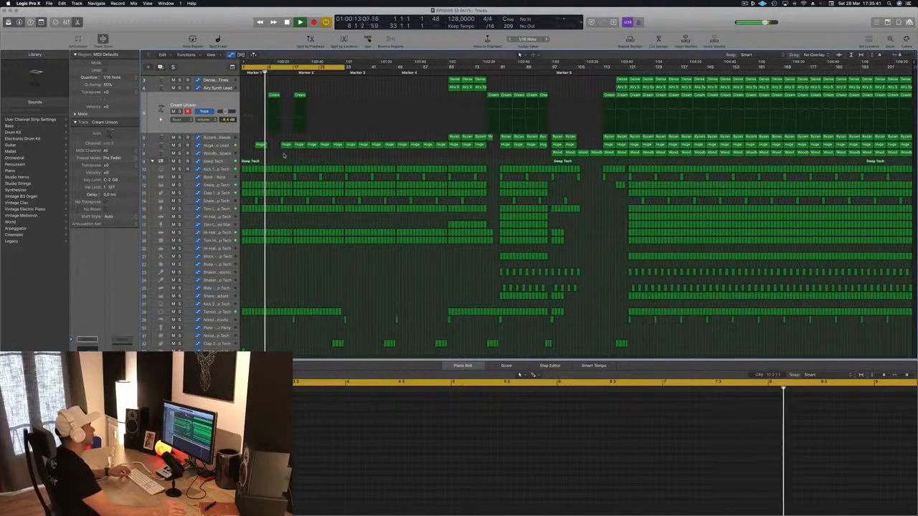
{"action": "scroll", "coordinate": [365, 115], "scroll_direction": "up", "scroll_amount": 2}
{"action": "scroll", "coordinate": [365, 115], "scroll_direction": "up", "scroll_amount": 3}
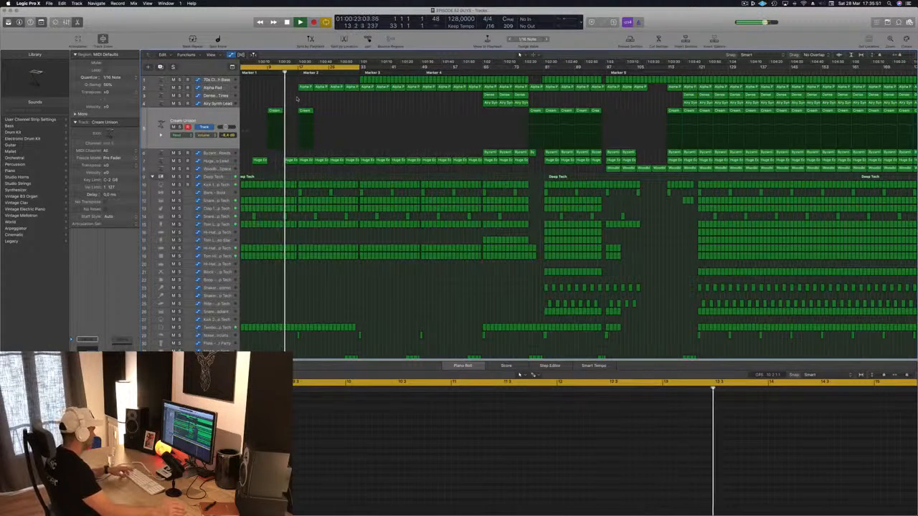
Select the Alpha Pad track and copy the short Cream Unison region from bar 17 to bars 25 and 33
{"action": "key", "text": "super+Right"}
{"action": "key", "text": "super+Right"}
{"action": "key", "text": "super+Right"}
{"action": "key", "text": "super+Right"}
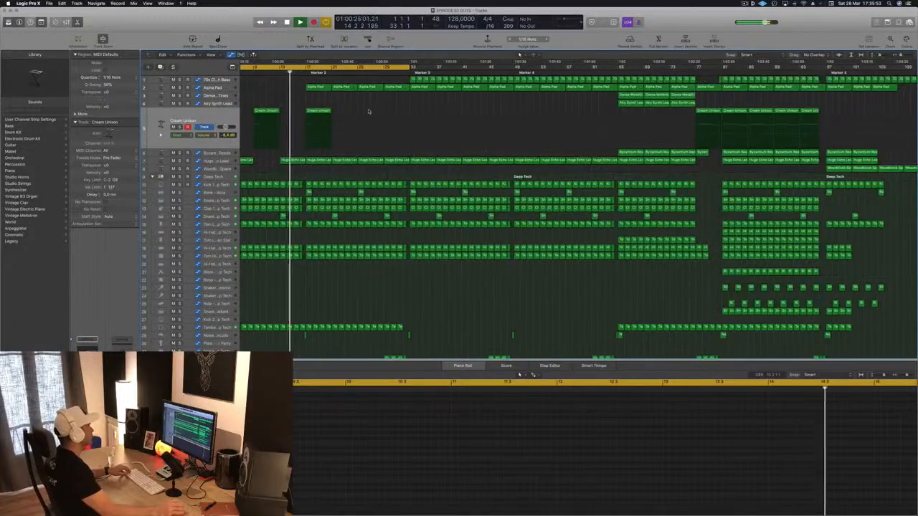
{"action": "key", "text": "super+Left"}
{"action": "key", "text": "super+Left"}
{"action": "key", "text": "super+Left"}
{"action": "key", "text": "super+Left"}
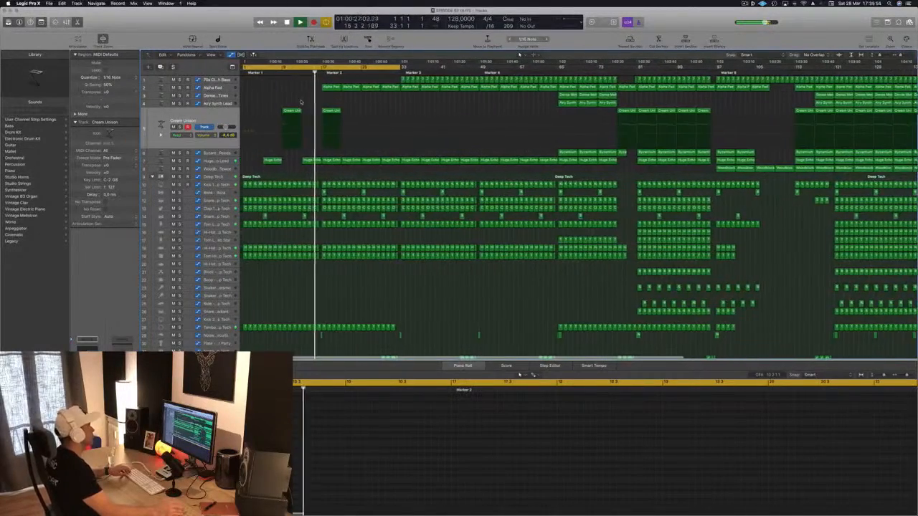
{"action": "key", "text": "super+Left"}
{"action": "key", "text": "super+Left"}
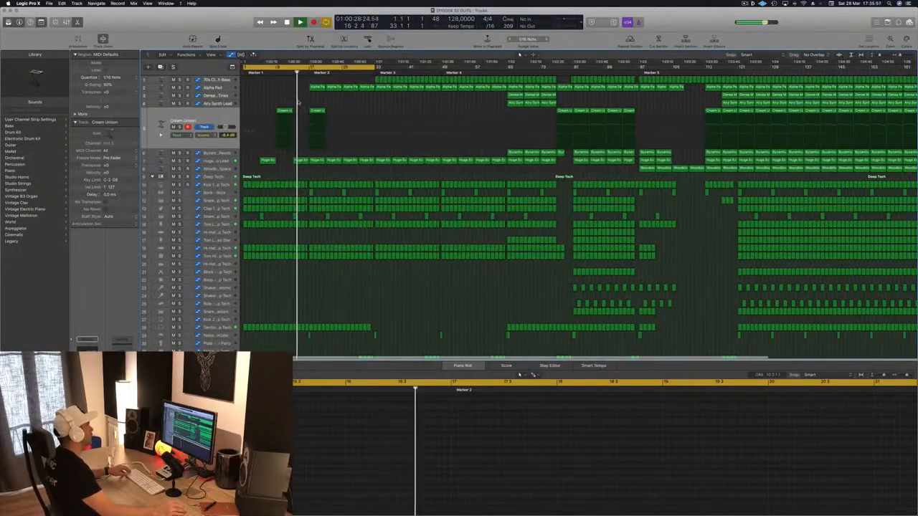
{"action": "left_click", "coordinate": [215, 87]}
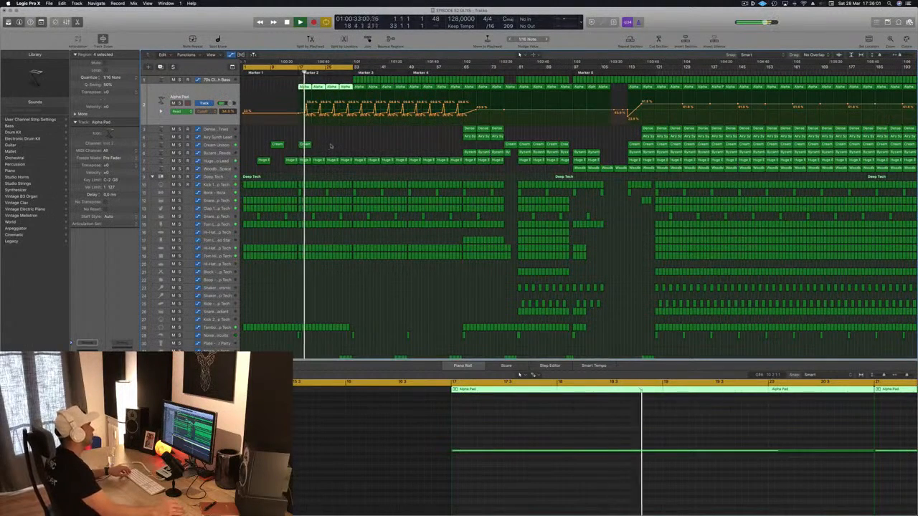
{"action": "mouse_move", "coordinate": [332, 146]}
{"action": "left_mouse_down"}
{"action": "mouse_move", "coordinate": [263, 147]}
{"action": "mouse_move", "coordinate": [331, 151]}
{"action": "left_mouse_up"}
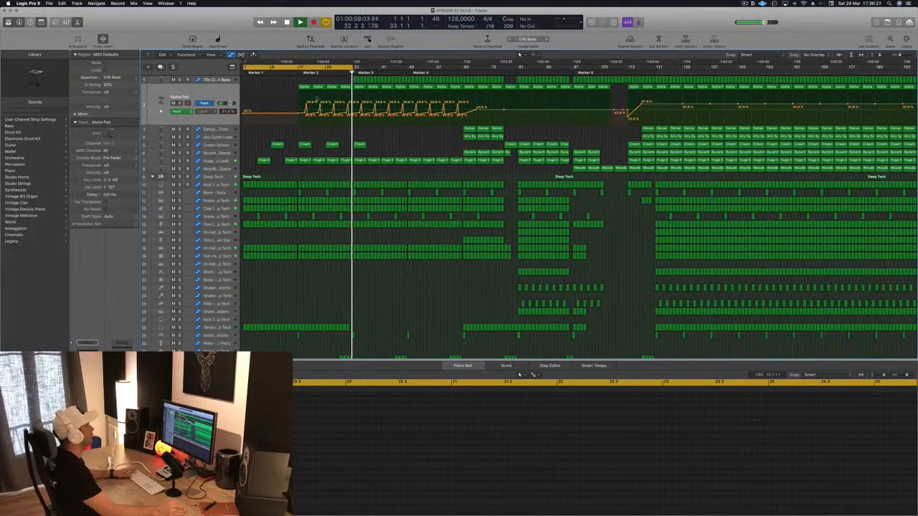
Replay from around bar 28 and fill the Tambourine track with repeated regions from bar 33 up to bar 65
{"action": "left_click", "coordinate": [335, 72]}
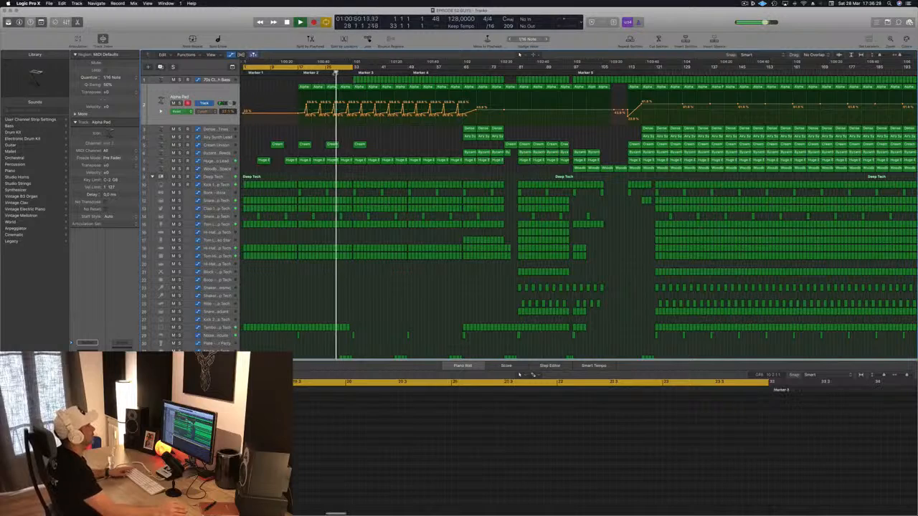
{"action": "scroll", "coordinate": [338, 120], "scroll_direction": "left", "scroll_amount": 1}
{"action": "scroll", "coordinate": [364, 228], "scroll_direction": "down", "scroll_amount": 2}
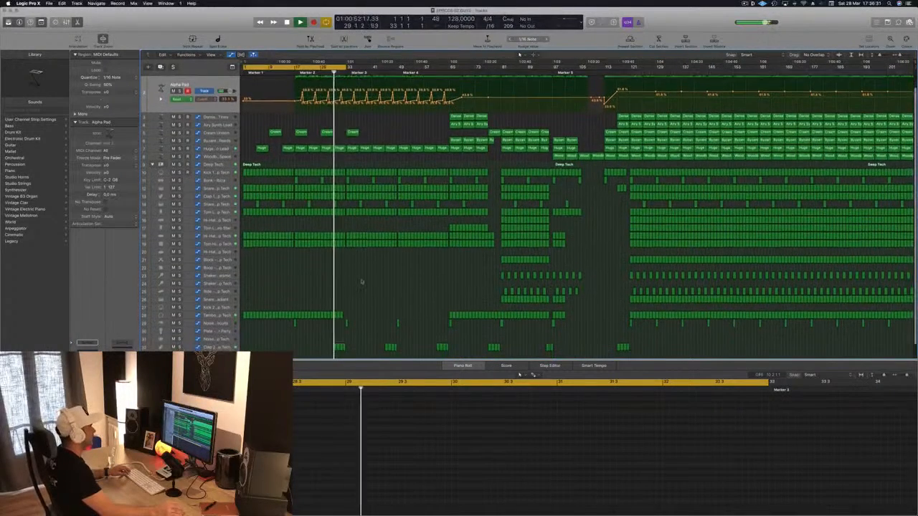
{"action": "mouse_move", "coordinate": [352, 313]}
{"action": "left_mouse_down"}
{"action": "mouse_move", "coordinate": [243, 314]}
{"action": "mouse_move", "coordinate": [347, 317]}
{"action": "left_mouse_up"}
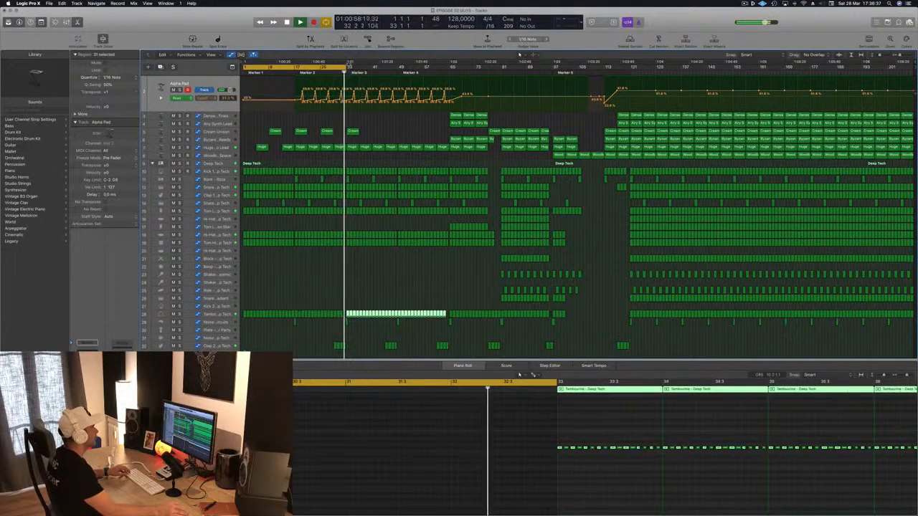
Extend the end of the cycle range to bar 45 and select the Huge Echo Lead track during playback
{"action": "left_click_drag", "start_coordinate": [345, 68], "coordinate": [385, 71]}
{"action": "left_click_drag", "start_coordinate": [377, 136], "coordinate": [383, 143]}
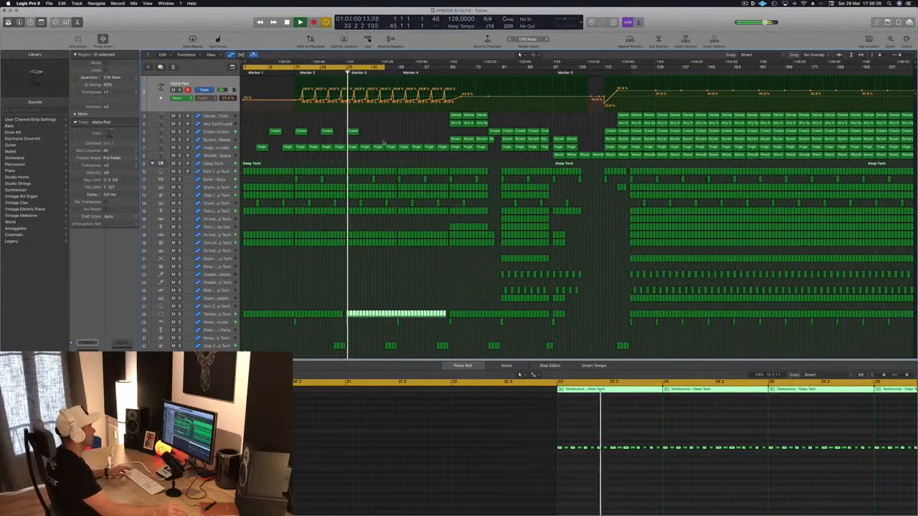
{"action": "scroll", "coordinate": [382, 113], "scroll_direction": "up", "scroll_amount": 1}
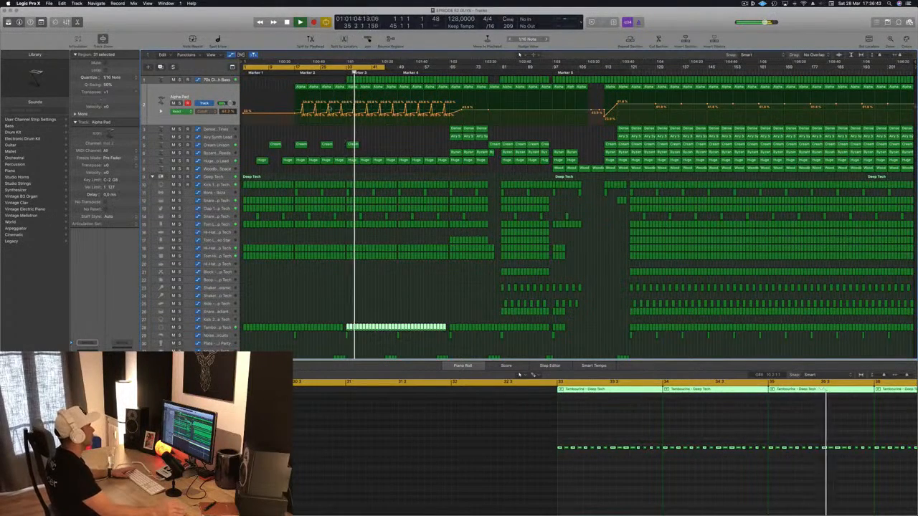
{"action": "left_click", "coordinate": [215, 161]}
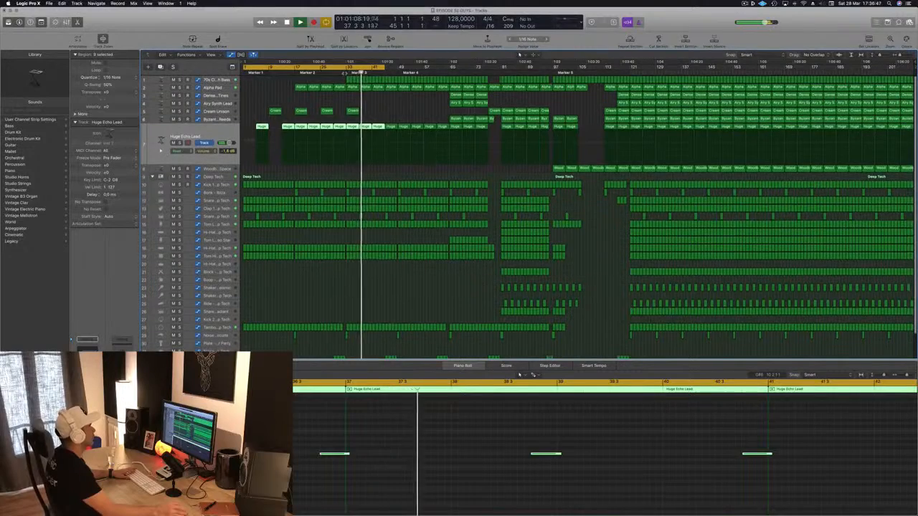
Open the Compressor on the 70s Classic Synth Bass track and lower its threshold to about -24 dB during playback
{"action": "left_click", "coordinate": [340, 72]}
{"action": "left_click", "coordinate": [215, 80]}
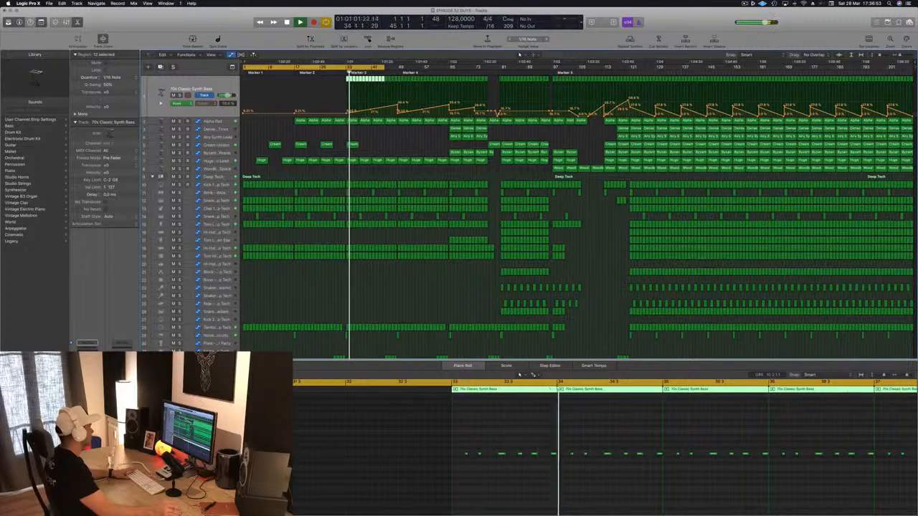
{"action": "left_click", "coordinate": [87, 402]}
{"action": "left_click_drag", "start_coordinate": [197, 23], "coordinate": [410, 76]}
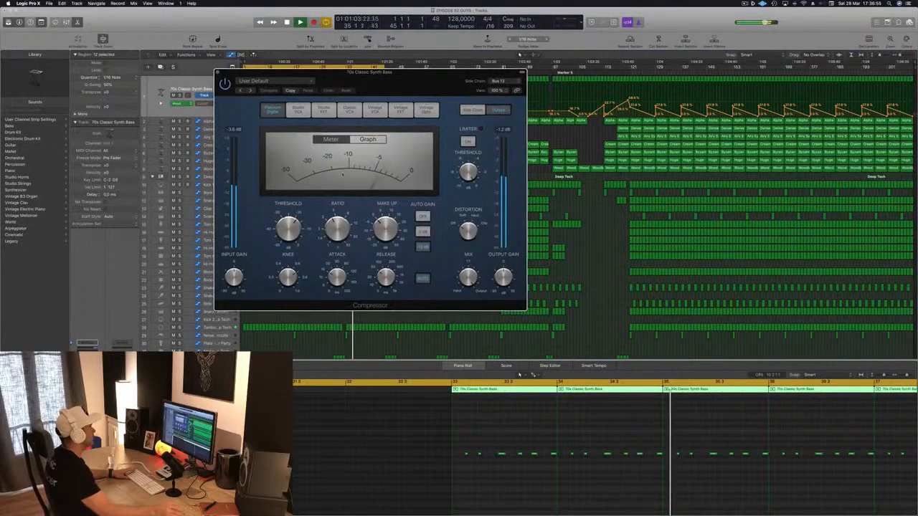
{"action": "left_click_drag", "start_coordinate": [293, 233], "coordinate": [294, 238]}
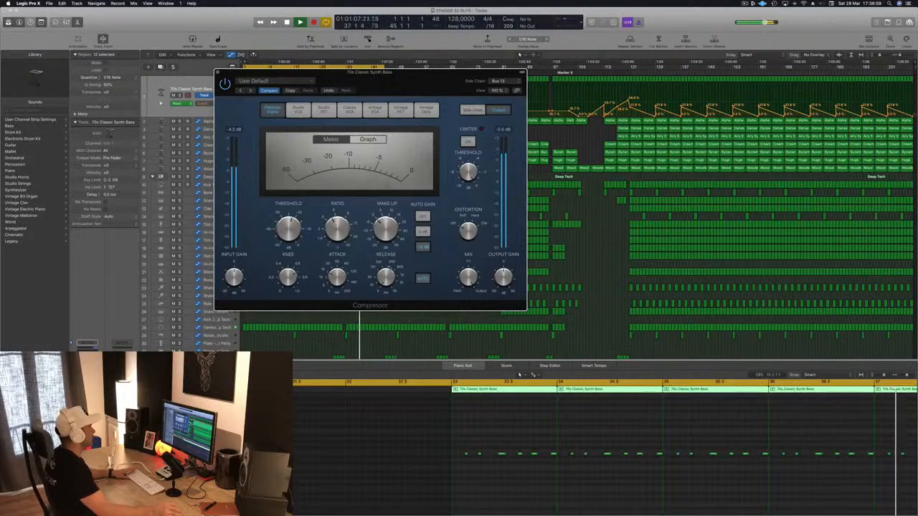
{"action": "left_click_drag", "start_coordinate": [288, 230], "coordinate": [289, 233]}
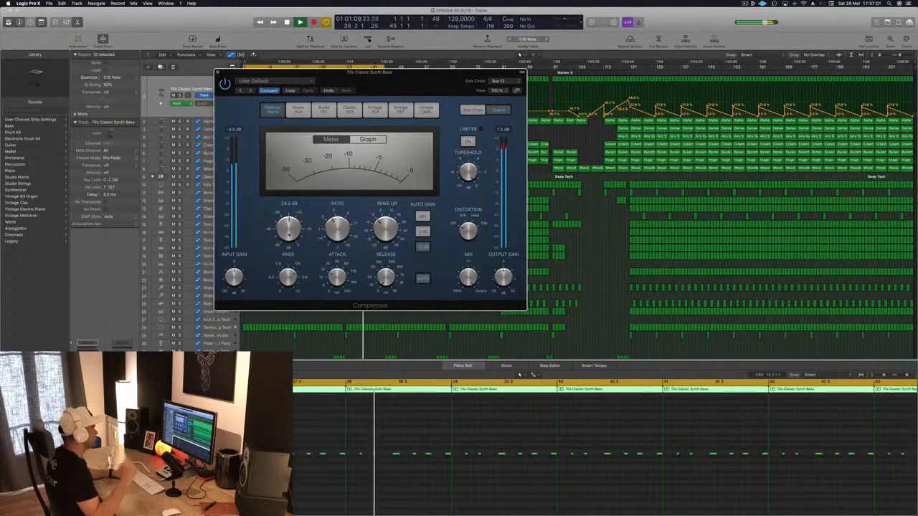
Move the Compressor window off the arrangement, set the cycle range to bars 33–65, and play from its start
{"action": "key", "text": "Return"}
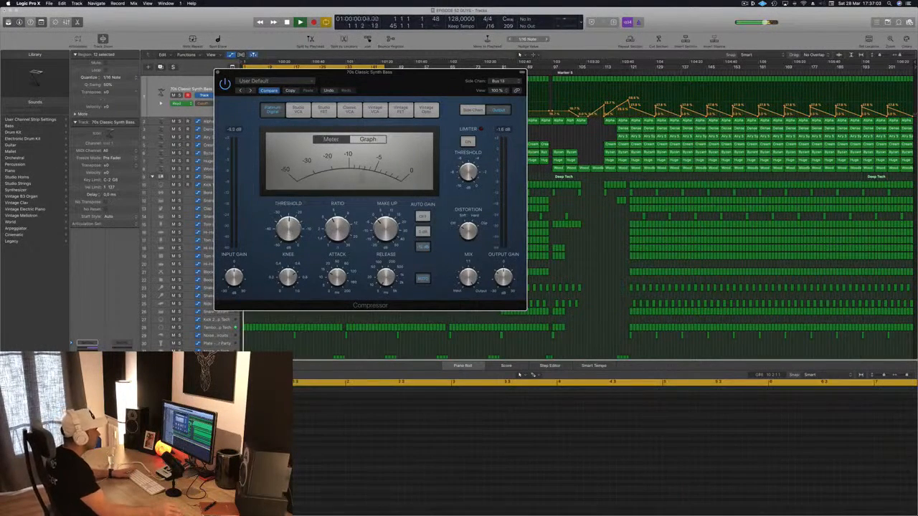
{"action": "left_click_drag", "start_coordinate": [436, 72], "coordinate": [854, 81]}
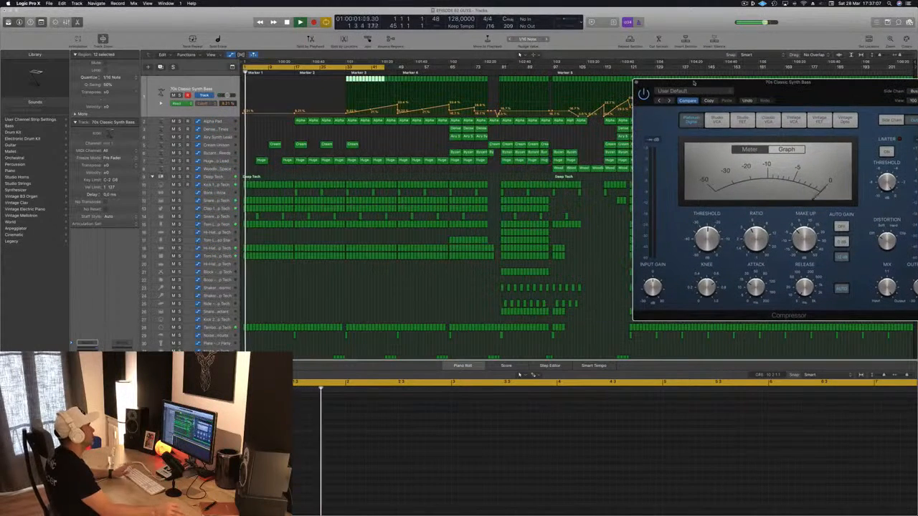
{"action": "key", "text": "space"}
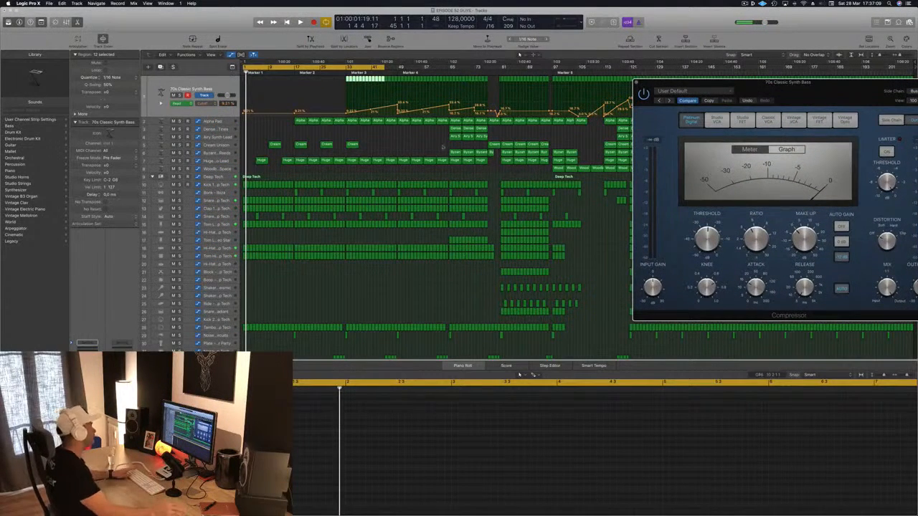
{"action": "left_click", "coordinate": [399, 144]}
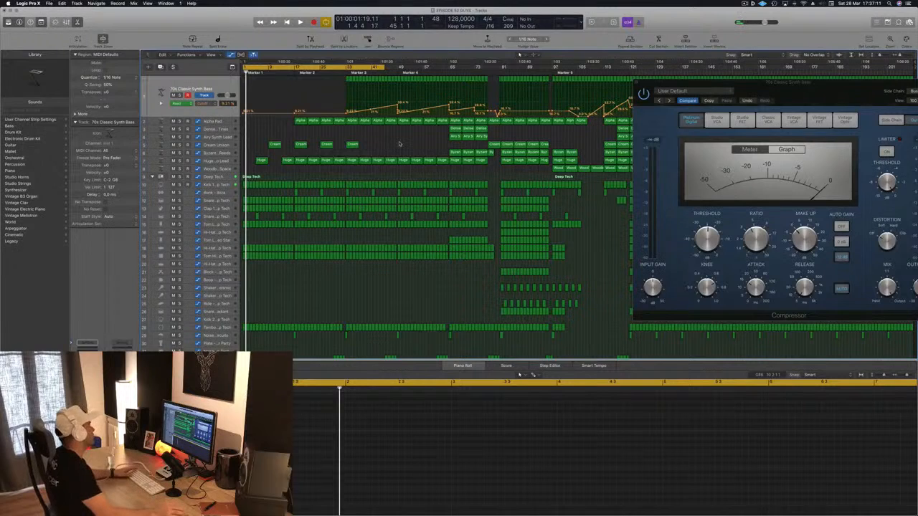
{"action": "key", "text": "Return"}
{"action": "key", "text": "space"}
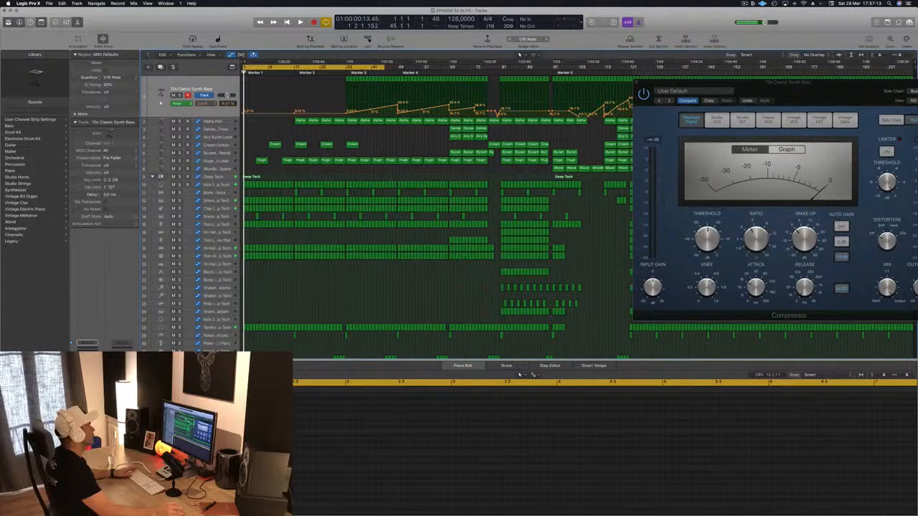
{"action": "mouse_move", "coordinate": [385, 67]}
{"action": "left_mouse_down"}
{"action": "mouse_move", "coordinate": [346, 68]}
{"action": "mouse_move", "coordinate": [401, 67]}
{"action": "left_mouse_up"}
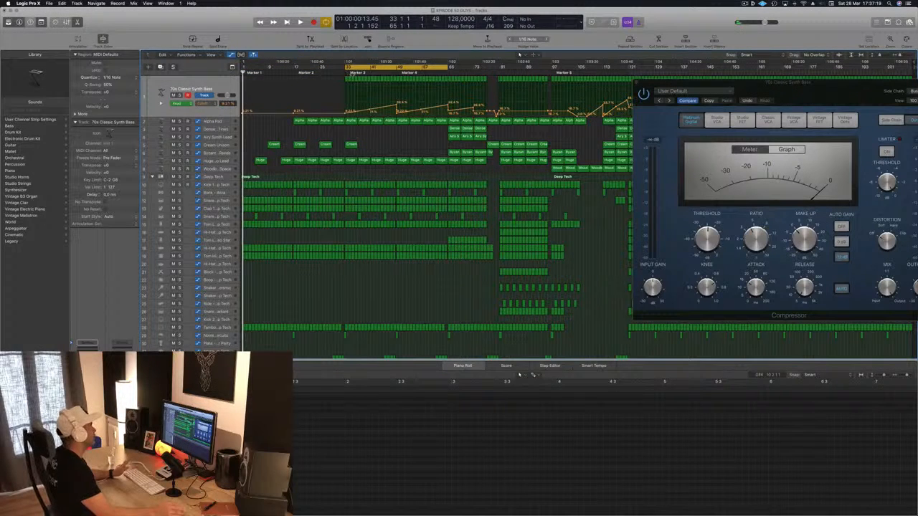
{"action": "key", "text": "space"}
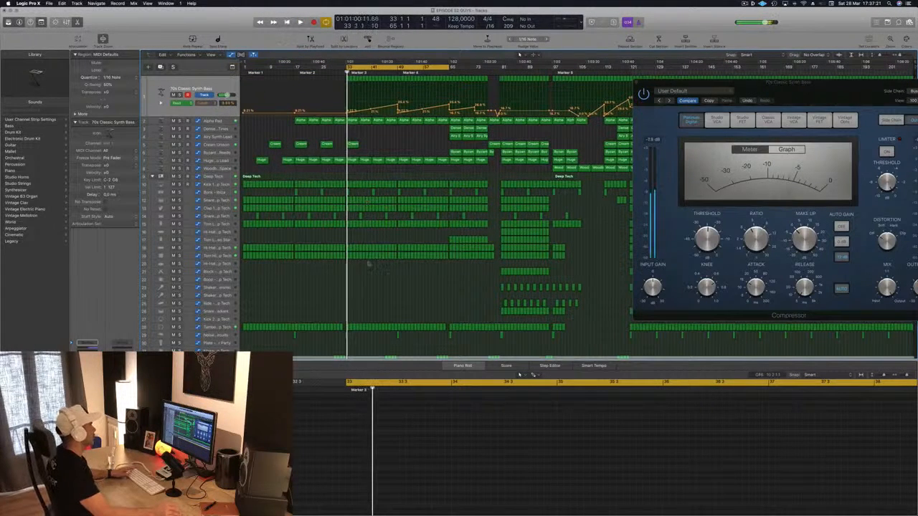
Delete the eight Tambourine regions from bar 33 up to bar 41 and resume playback
{"action": "key", "text": "super+Right"}
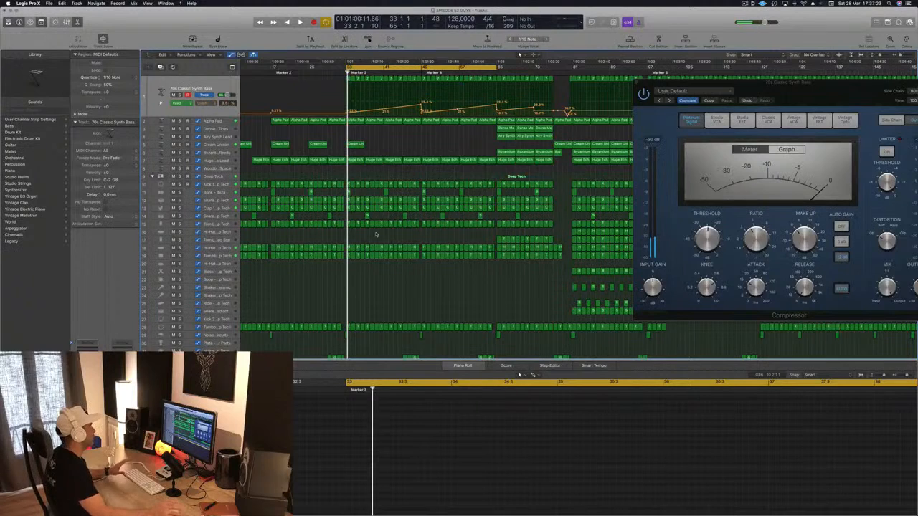
{"action": "scroll", "coordinate": [353, 297], "scroll_direction": "down", "scroll_amount": 1}
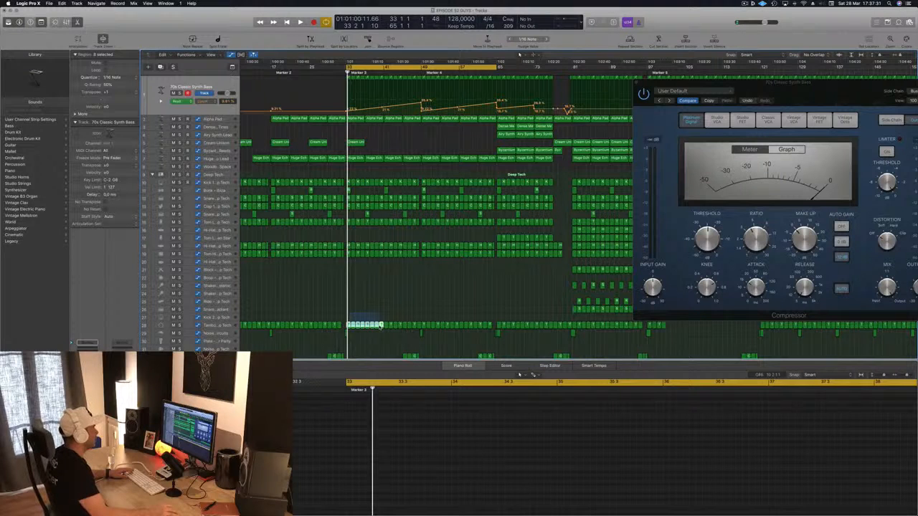
{"action": "key", "text": "Delete"}
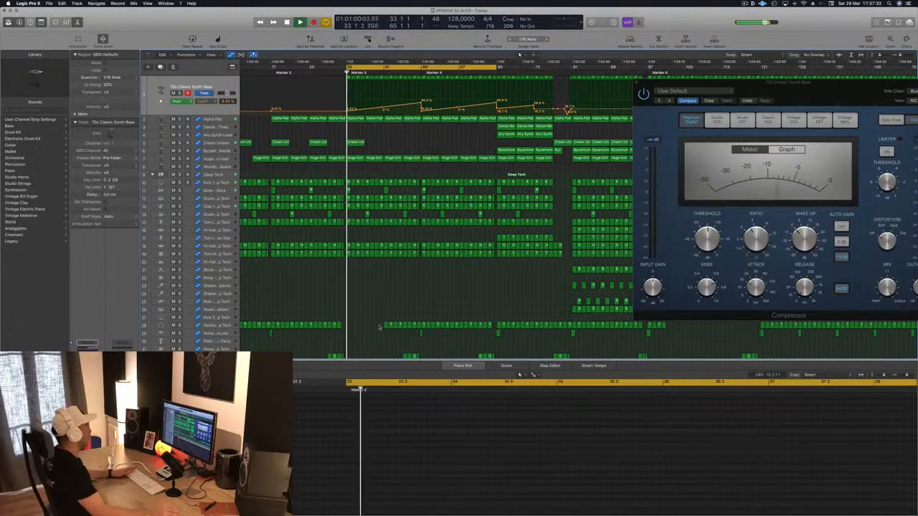
Delete the Snare 1, Clap 1, Snare 2 and Tom Low regions across bars 33–41
{"action": "scroll", "coordinate": [363, 275], "scroll_direction": "up", "scroll_amount": 5}
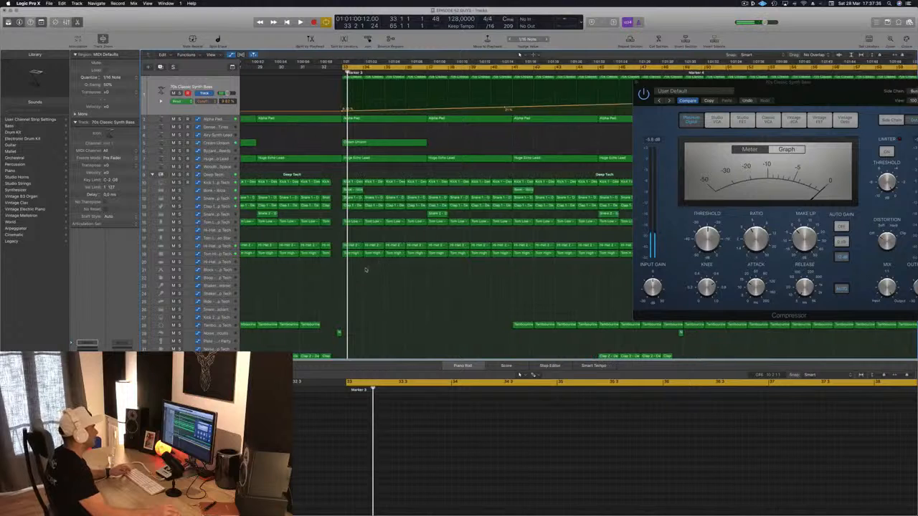
{"action": "scroll", "coordinate": [383, 262], "scroll_direction": "down", "scroll_amount": 1}
{"action": "scroll", "coordinate": [384, 262], "scroll_direction": "left", "scroll_amount": 1}
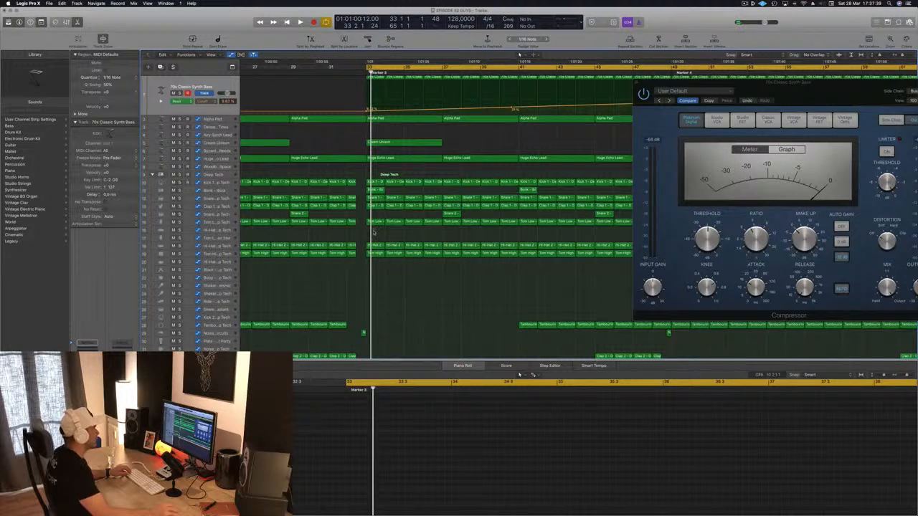
{"action": "left_click_drag", "start_coordinate": [491, 231], "coordinate": [516, 203]}
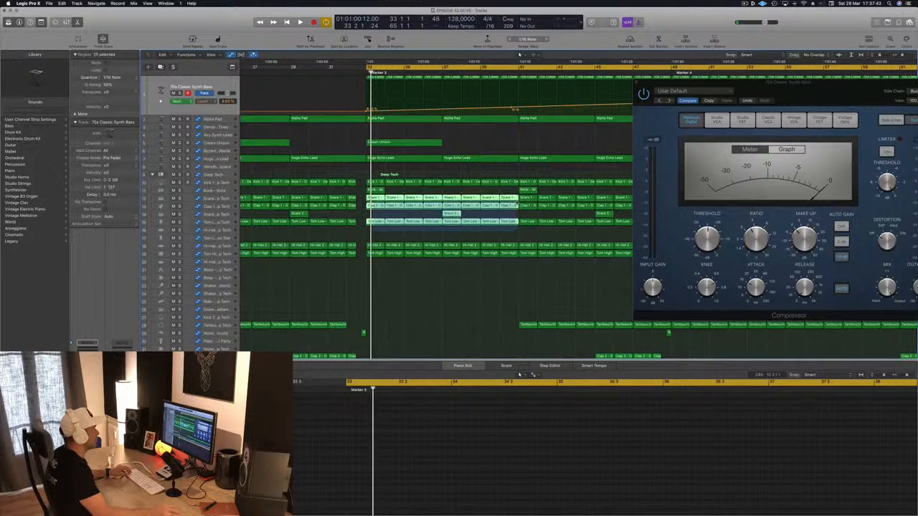
{"action": "key", "text": "Delete"}
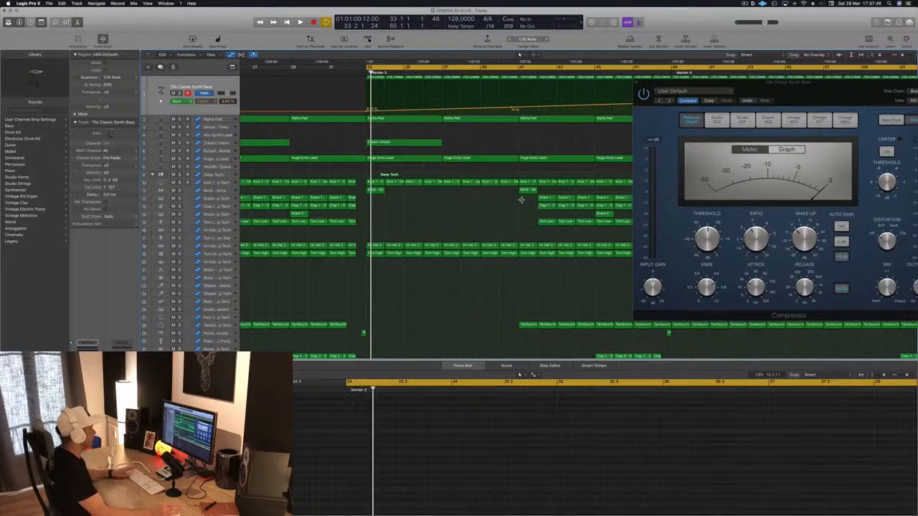
Delete the Hi-Hat 2 and Tom High regions across bars 33–41
{"action": "key", "text": "space"}
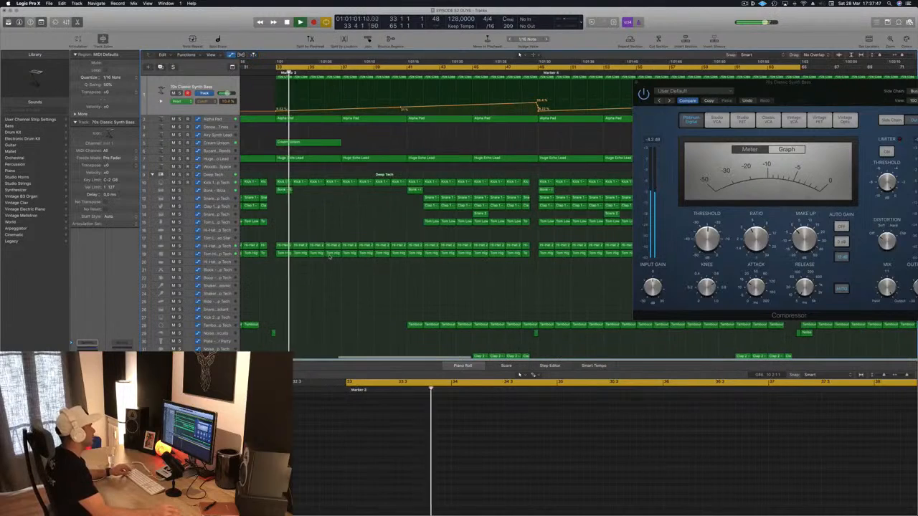
{"action": "left_click_drag", "start_coordinate": [290, 239], "coordinate": [408, 246]}
{"action": "key", "text": "Delete"}
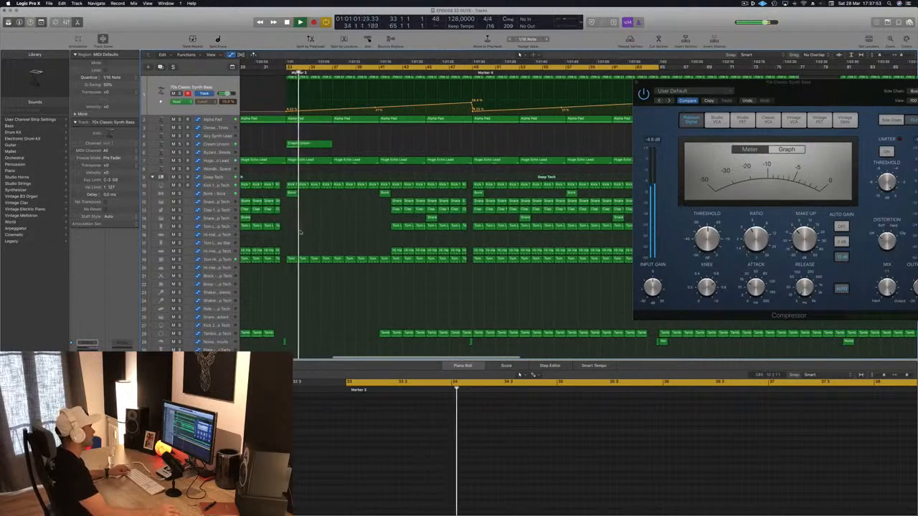
{"action": "left_click_drag", "start_coordinate": [287, 251], "coordinate": [389, 262]}
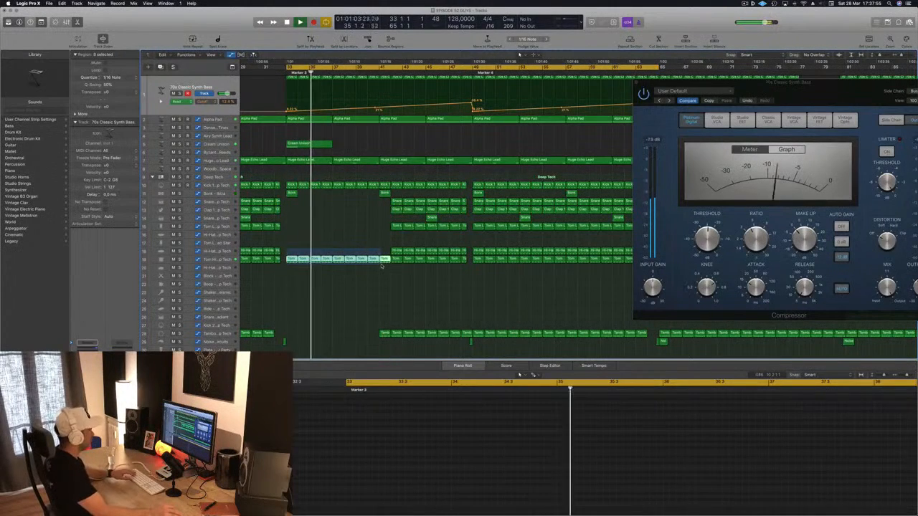
{"action": "key", "text": "Delete"}
Replay the thinned section from bar 33 and close the Compressor window
{"action": "key", "text": "space"}
{"action": "key", "text": "space"}
{"action": "scroll", "coordinate": [332, 270], "scroll_direction": "left", "scroll_amount": 3}
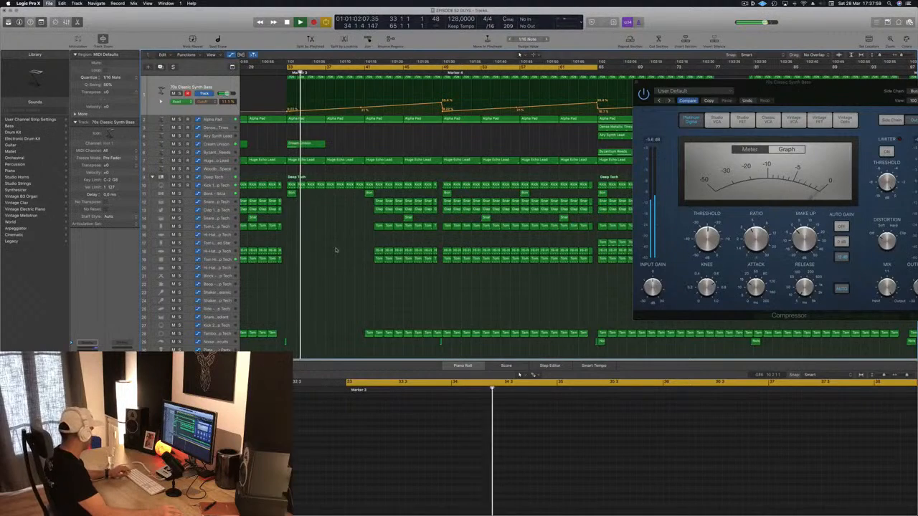
{"action": "scroll", "coordinate": [341, 244], "scroll_direction": "left", "scroll_amount": 2}
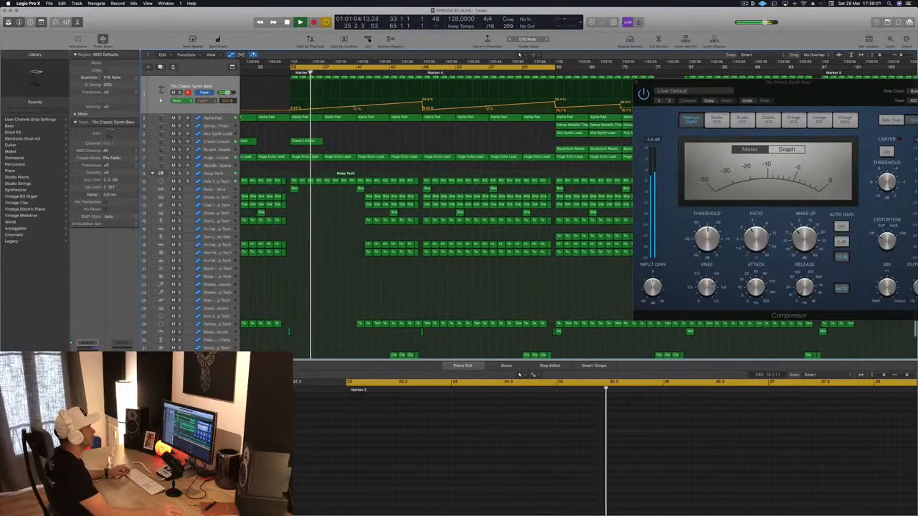
{"action": "left_click_drag", "start_coordinate": [638, 84], "coordinate": [563, 88]}
{"action": "left_click", "coordinate": [562, 88]}
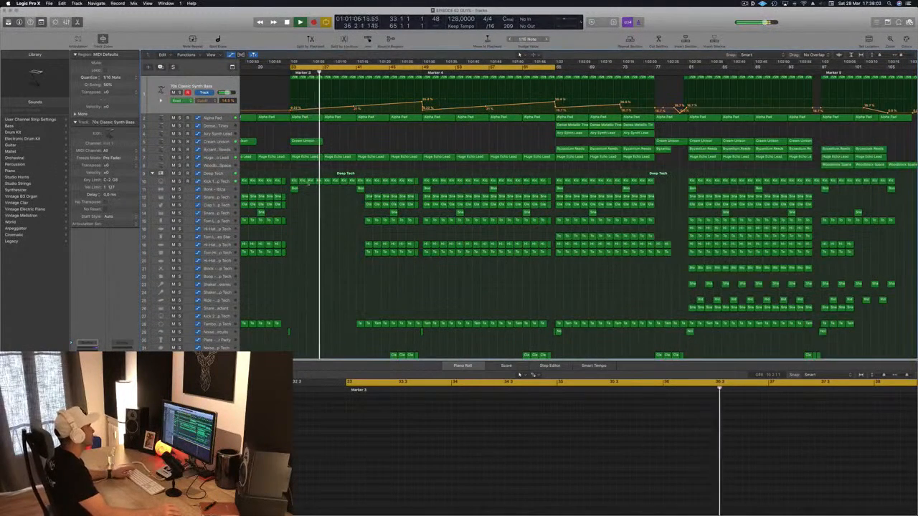
Try deleting the Huge Echo Lead region at bar 37, replay from bar 33, and undo the deletion
{"action": "scroll", "coordinate": [340, 147], "scroll_direction": "up", "scroll_amount": 2}
{"action": "left_click", "coordinate": [336, 158]}
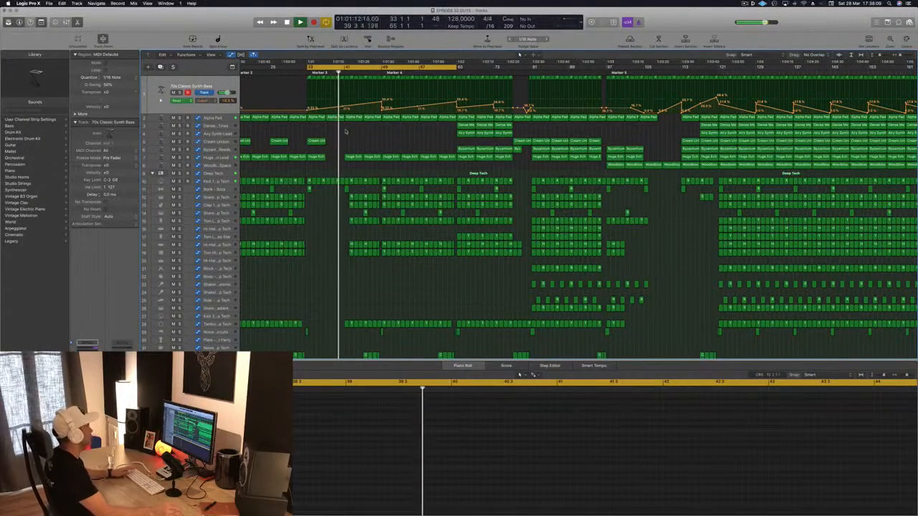
{"action": "left_click", "coordinate": [338, 132]}
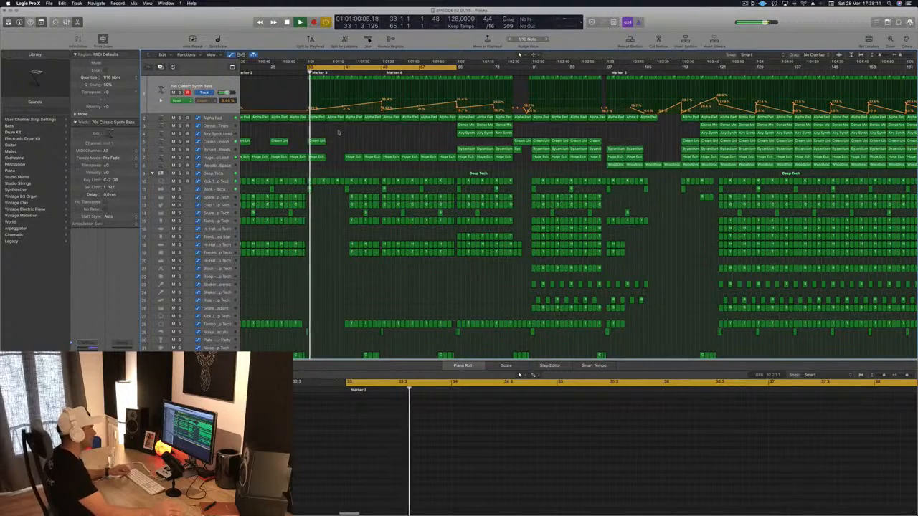
{"action": "key", "text": "super+z"}
{"action": "scroll", "coordinate": [338, 140], "scroll_direction": "up", "scroll_amount": 3}
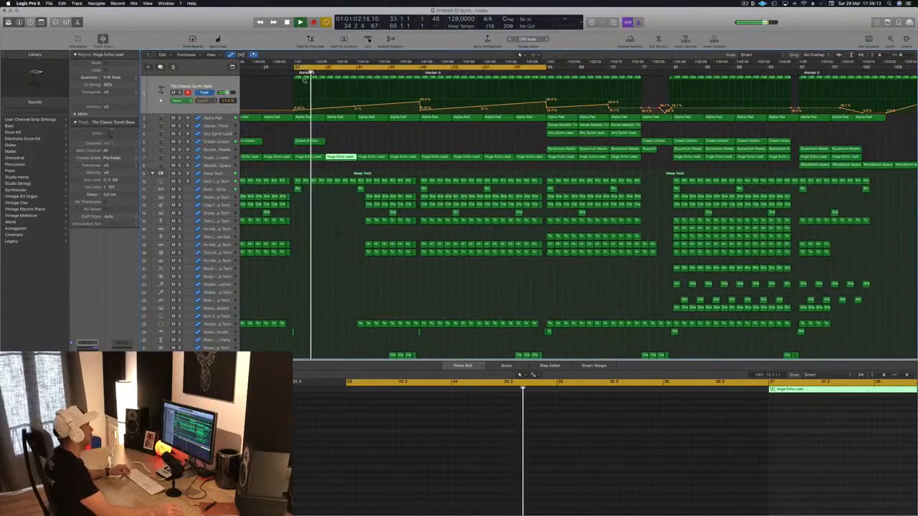
Solo the Kick 1 – Deep Tech track from bar 33 and set its volume to +0.7 dB
{"action": "key", "text": "super+Left"}
{"action": "left_click", "coordinate": [223, 86]}
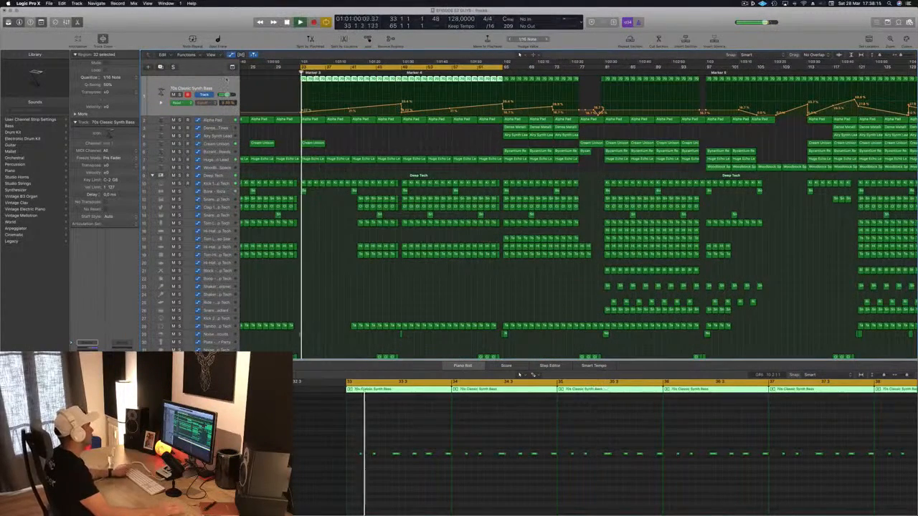
{"action": "left_click", "coordinate": [223, 183]}
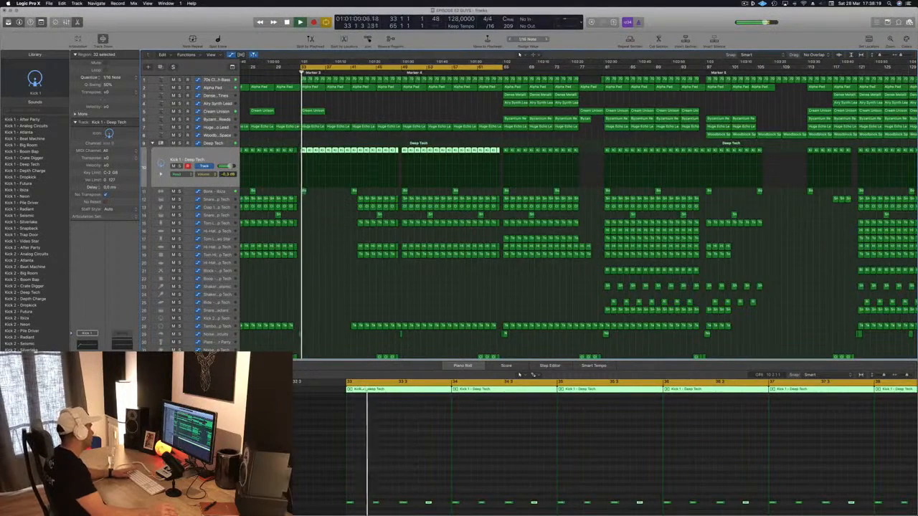
{"action": "key", "text": "ctrl+s"}
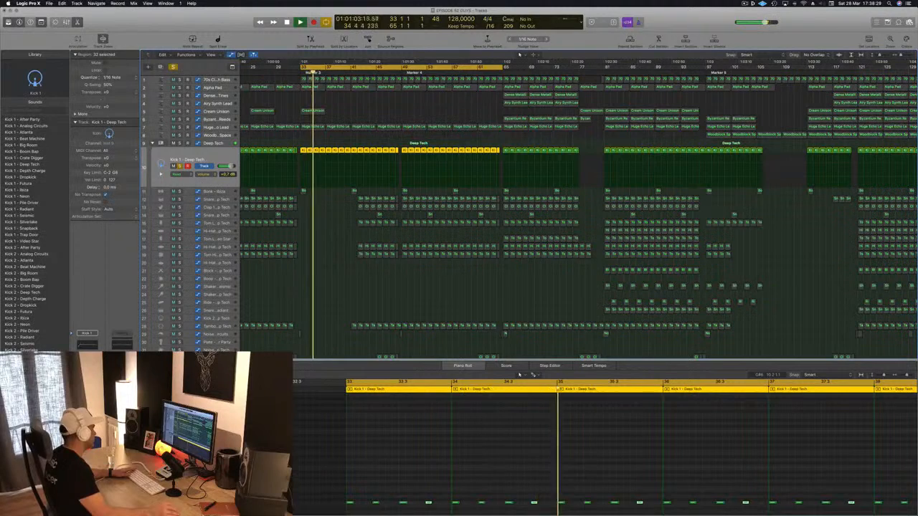
Adjust the band 1 settings of the Multipressor on the Deep Tech drum track, close it, and replay from bar 33
{"action": "left_click", "coordinate": [216, 144]}
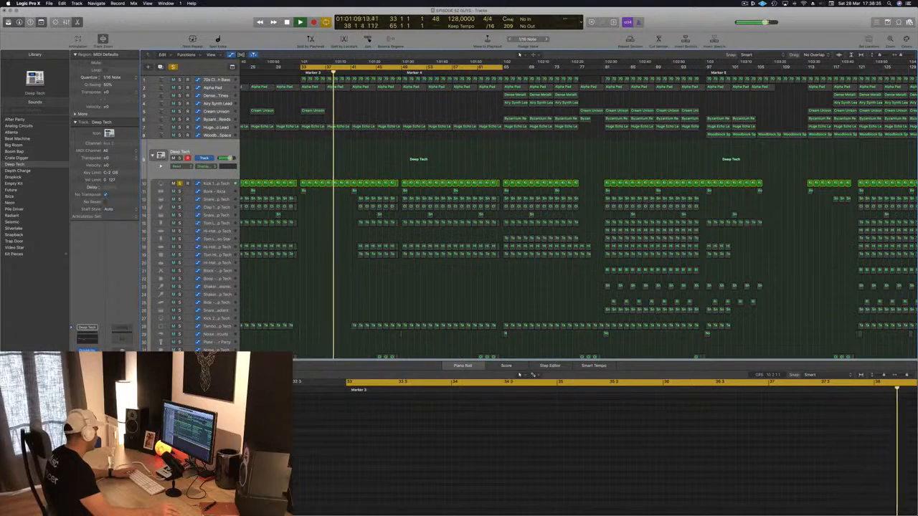
{"action": "left_click", "coordinate": [87, 367]}
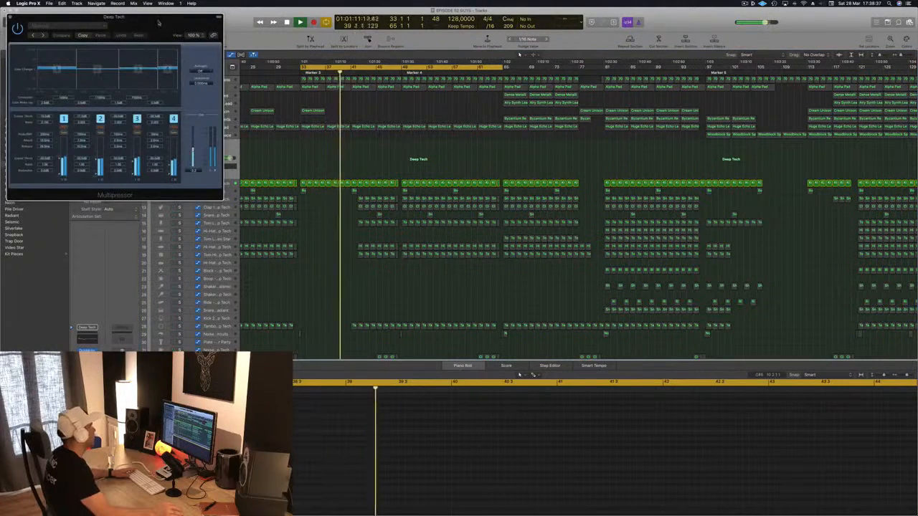
{"action": "left_click_drag", "start_coordinate": [159, 22], "coordinate": [547, 169]}
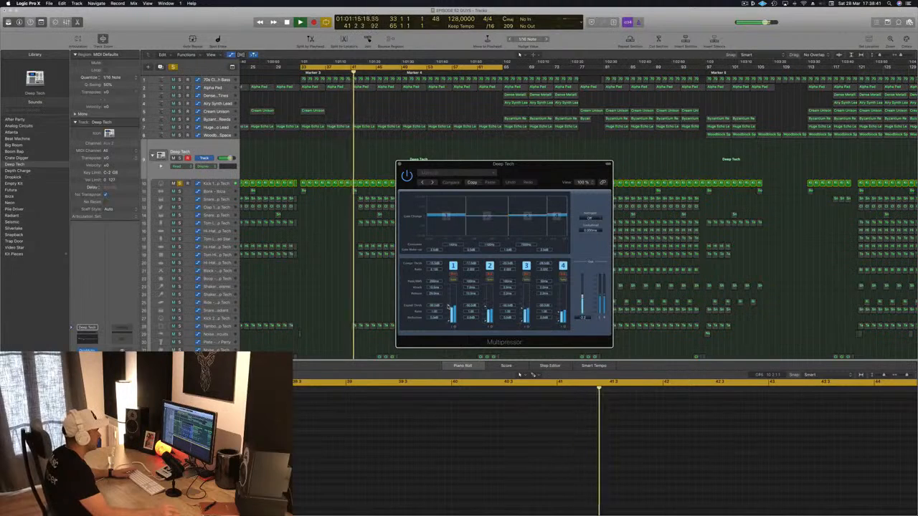
{"action": "left_click_drag", "start_coordinate": [449, 307], "coordinate": [449, 310]}
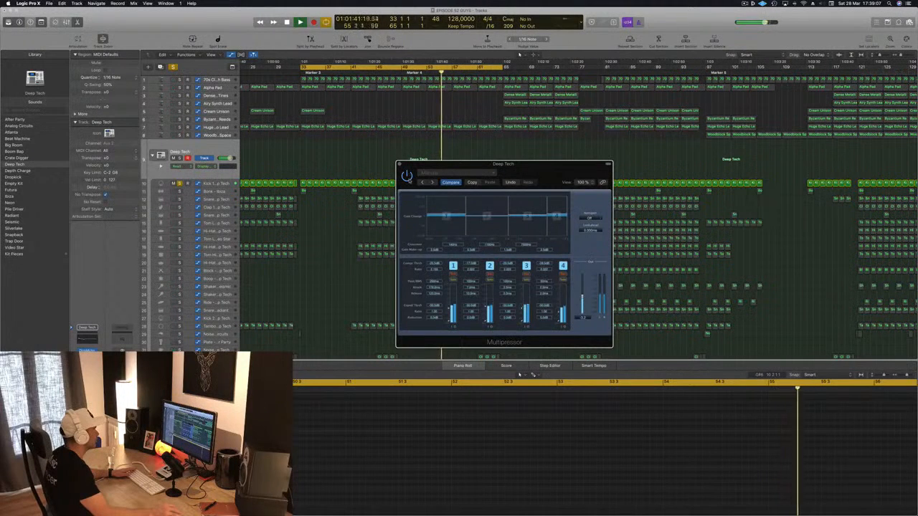
{"action": "left_click_drag", "start_coordinate": [481, 179], "coordinate": [390, 185]}
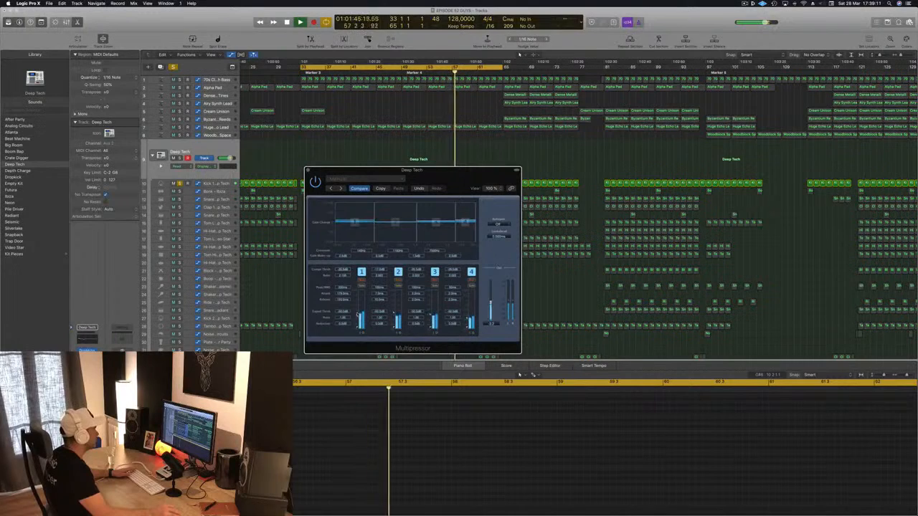
{"action": "left_click", "coordinate": [517, 170]}
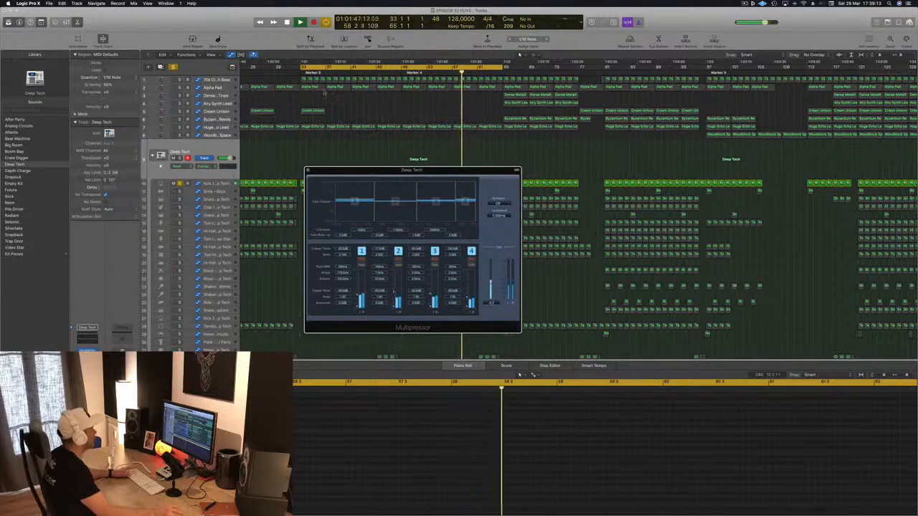
{"action": "key", "text": "space"}
{"action": "key", "text": "space"}
{"action": "key", "text": "space"}
{"action": "key", "text": "space"}
{"action": "left_click", "coordinate": [308, 169]}
{"action": "scroll", "coordinate": [273, 126], "scroll_direction": "up", "scroll_amount": 1}
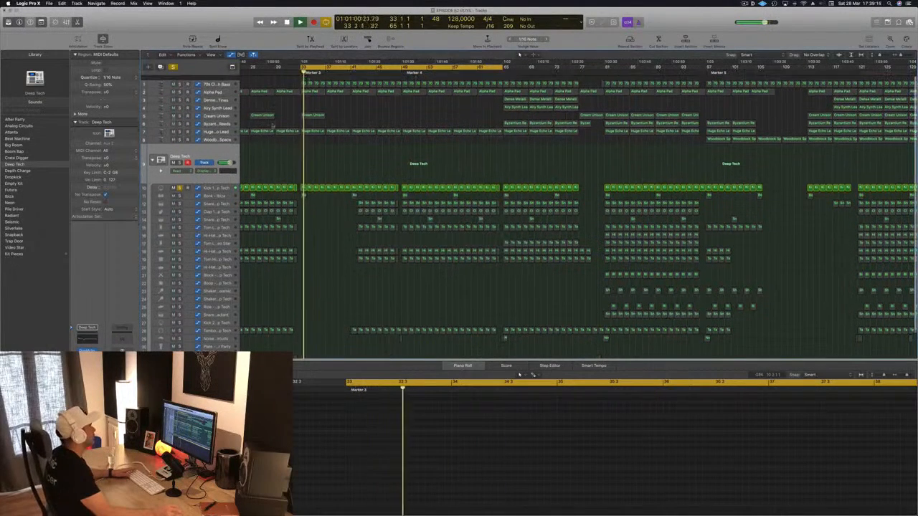
{"action": "key", "text": "space"}
{"action": "key", "text": "space"}
Solo the 70s Classic Synth Bass alongside the kick and check its Channel EQ spectrum
{"action": "left_click", "coordinate": [180, 80]}
{"action": "key", "text": "space"}
{"action": "key", "text": "space"}
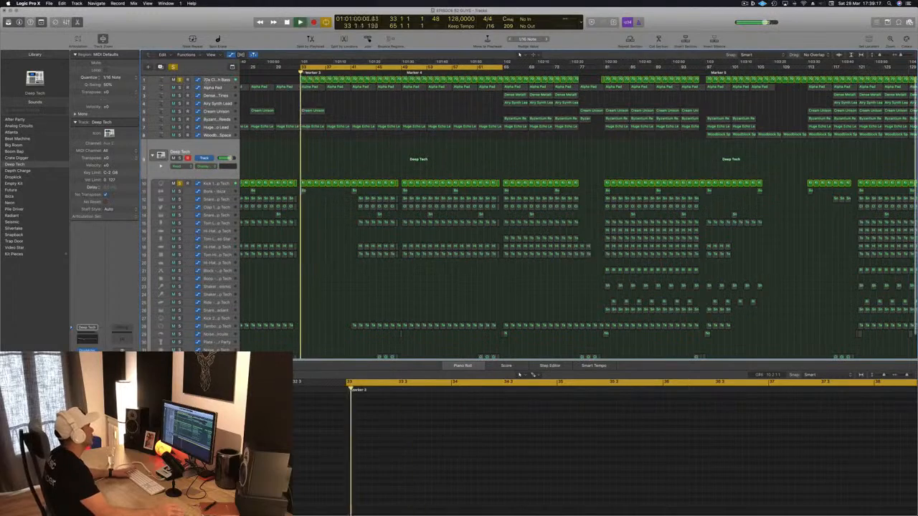
{"action": "left_click", "coordinate": [206, 80]}
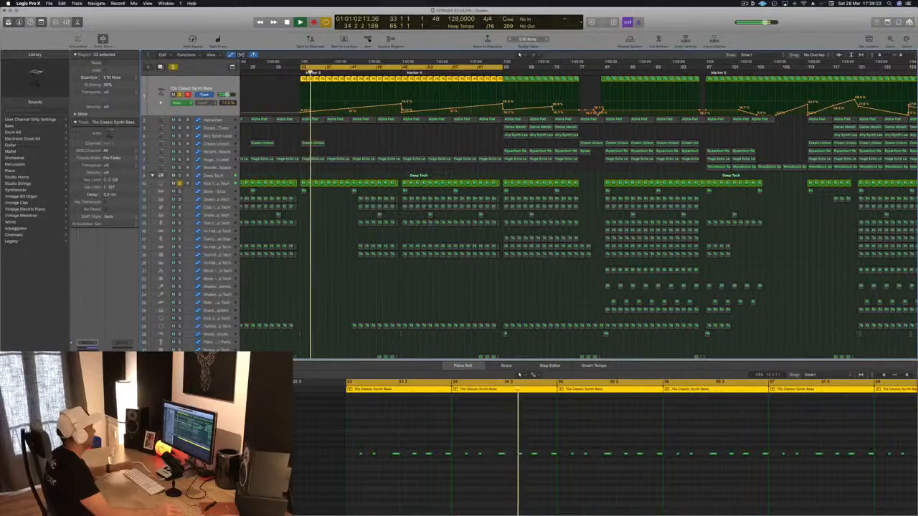
{"action": "left_click", "coordinate": [88, 355]}
{"action": "left_click_drag", "start_coordinate": [311, 33], "coordinate": [612, 48]}
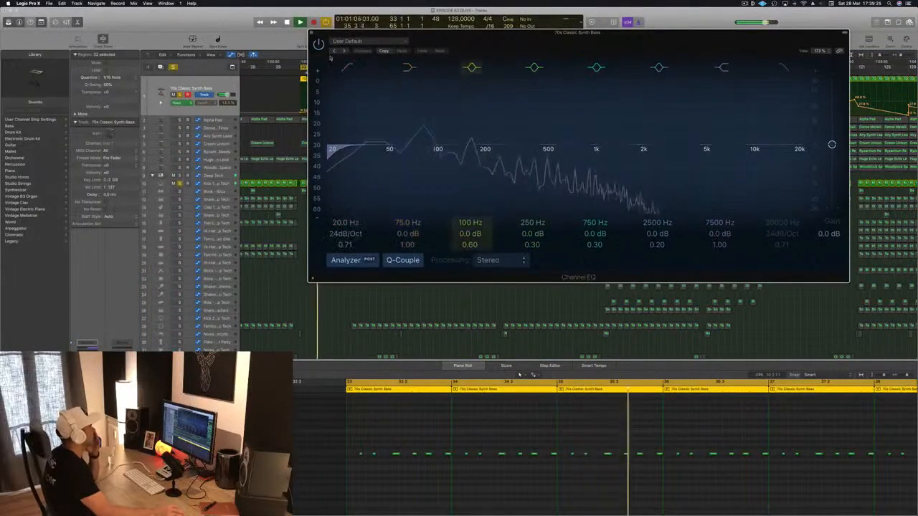
{"action": "key", "text": "super+w"}
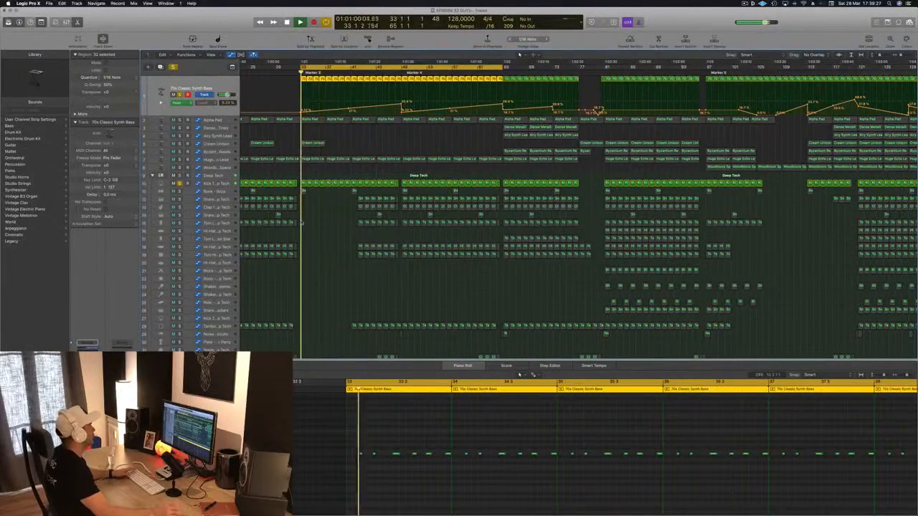
Show the Smart Controls for the Kick 1 track while the soloed kick and bass play
{"action": "left_click", "coordinate": [229, 184]}
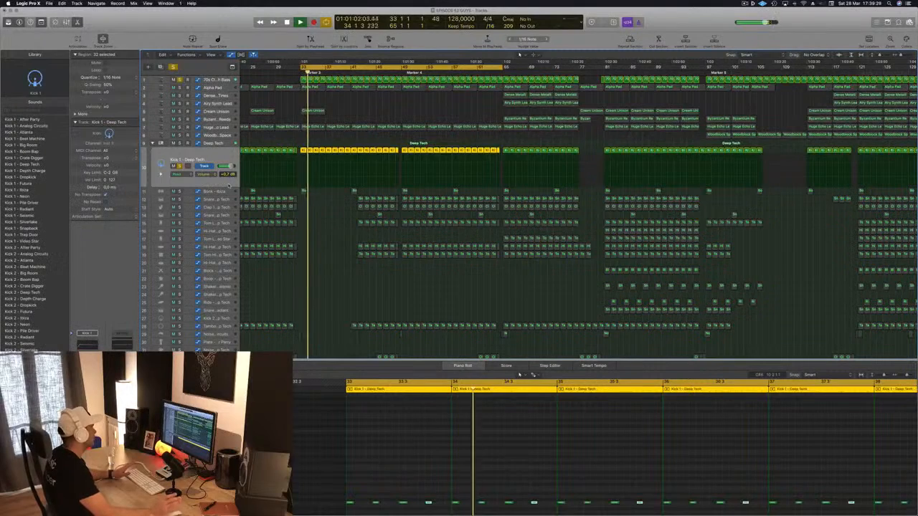
{"action": "left_click", "coordinate": [227, 145]}
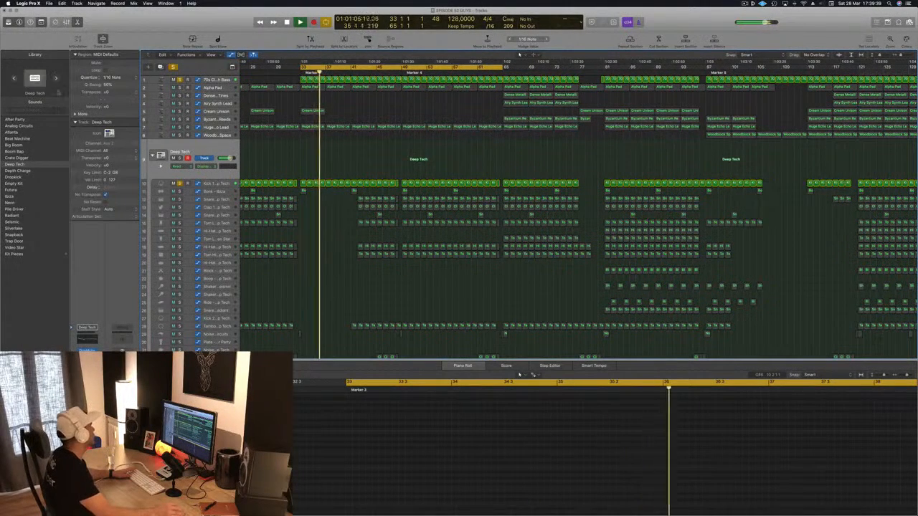
{"action": "key", "text": "b"}
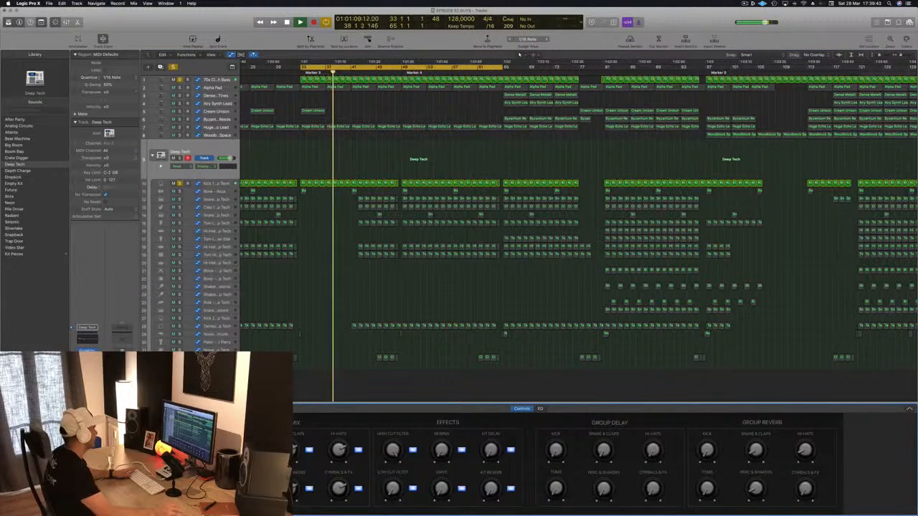
{"action": "left_click", "coordinate": [215, 185]}
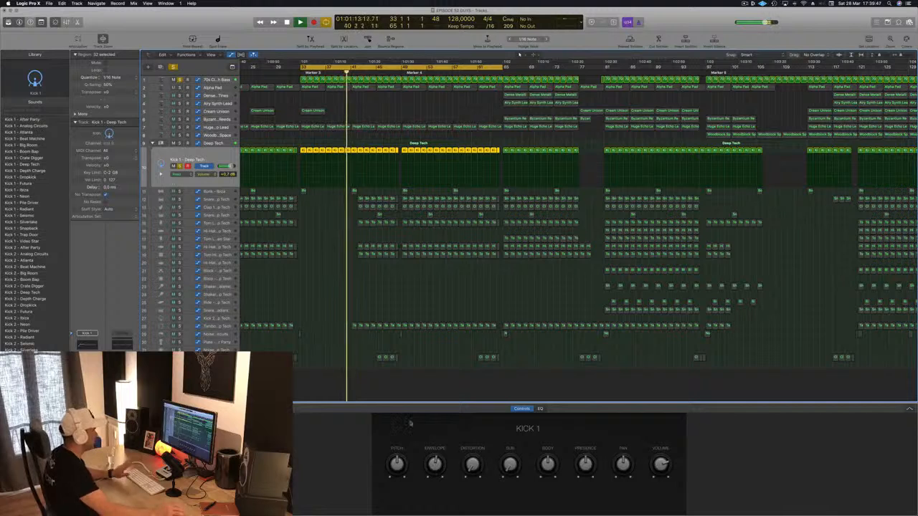
{"action": "key", "text": "space"}
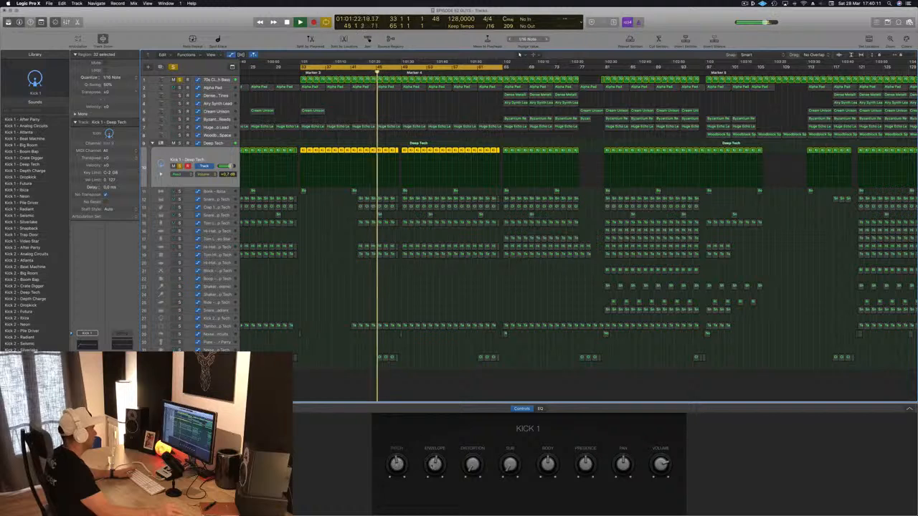
Raise the Envelope control of Kick 1, try the Body control, and replay from bar 33
{"action": "left_click_drag", "start_coordinate": [434, 464], "coordinate": [506, 512]}
{"action": "key", "text": "space"}
{"action": "key", "text": "space"}
{"action": "left_click_drag", "start_coordinate": [552, 466], "coordinate": [553, 445]}
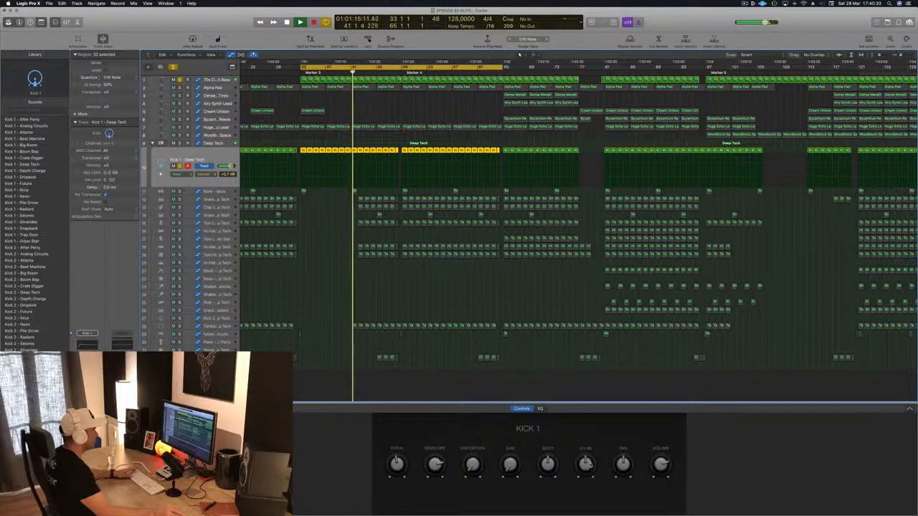
{"action": "key", "text": "Return"}
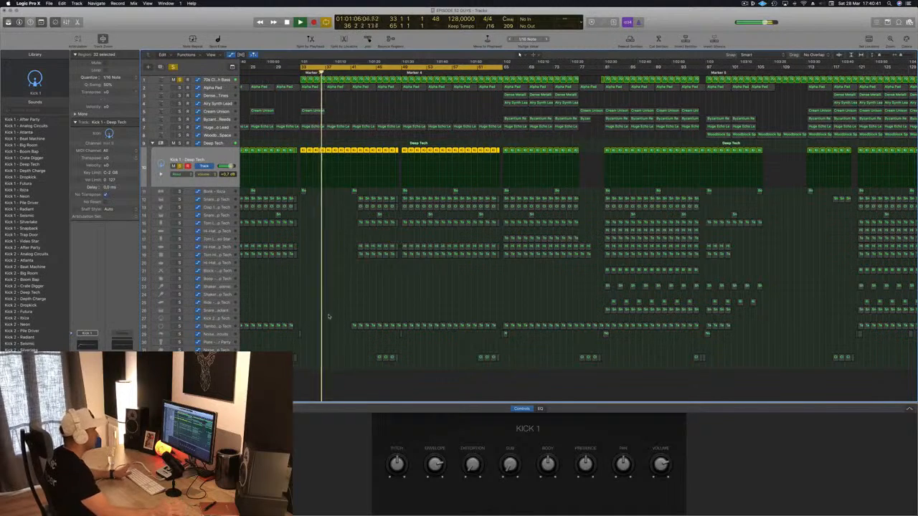
{"action": "key", "text": "Return"}
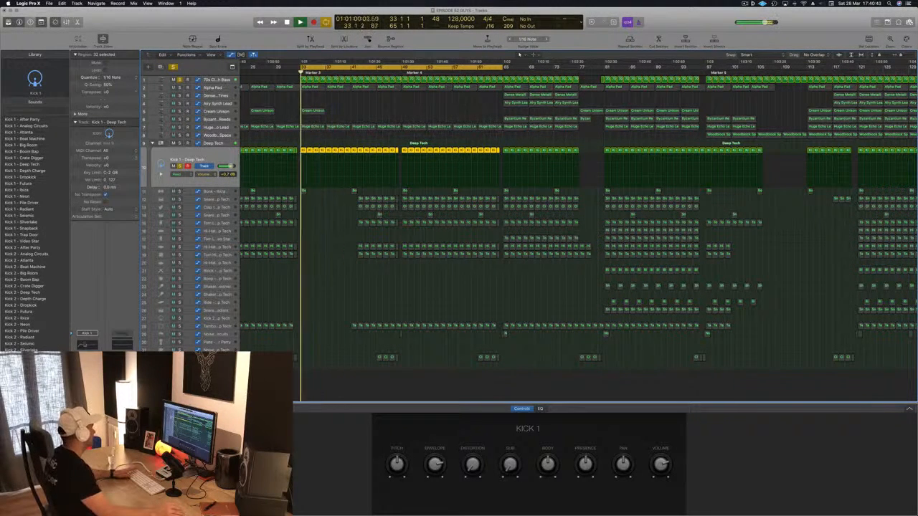
Enable a high-cut filter at 2500 Hz, 6 dB/Oct, Q 0.75 in the Kick 1 Channel EQ and replay the section
{"action": "left_click", "coordinate": [86, 346]}
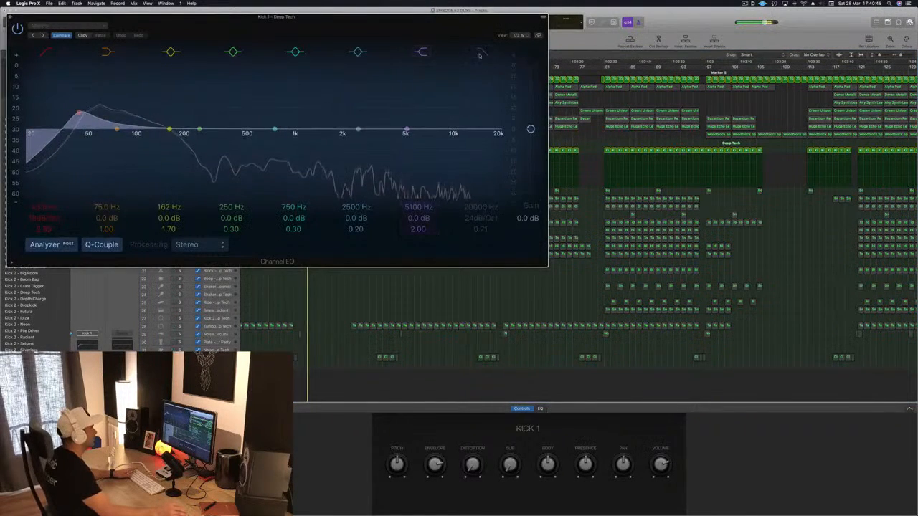
{"action": "left_click_drag", "start_coordinate": [500, 133], "coordinate": [347, 132]}
{"action": "left_click_drag", "start_coordinate": [481, 208], "coordinate": [479, 220]}
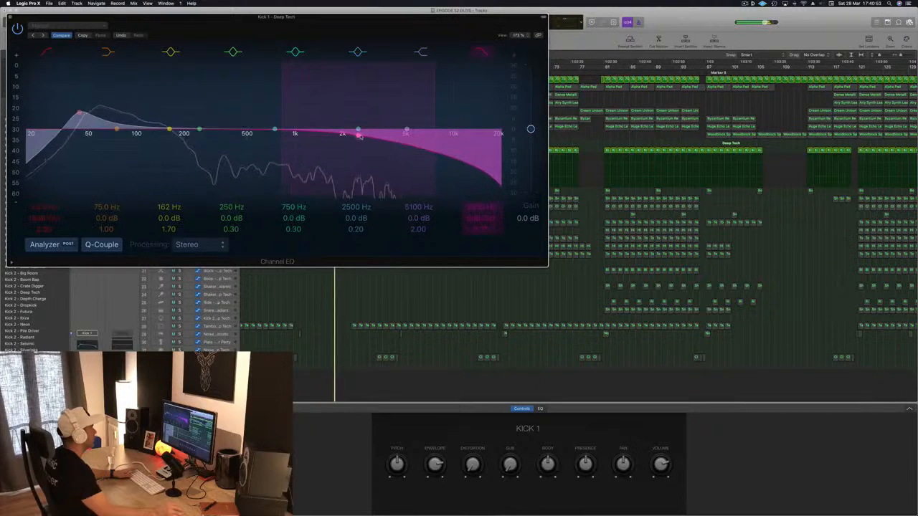
{"action": "left_click_drag", "start_coordinate": [392, 19], "coordinate": [575, 107]}
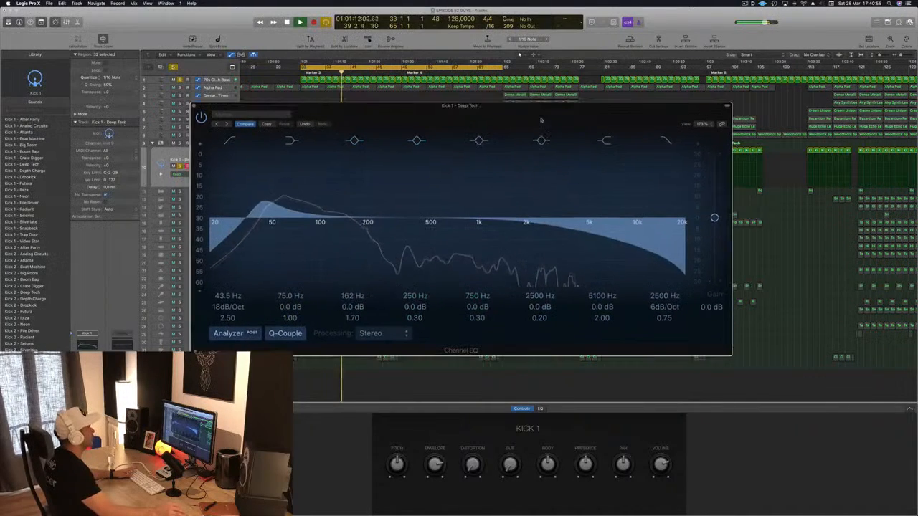
{"action": "left_click", "coordinate": [194, 104]}
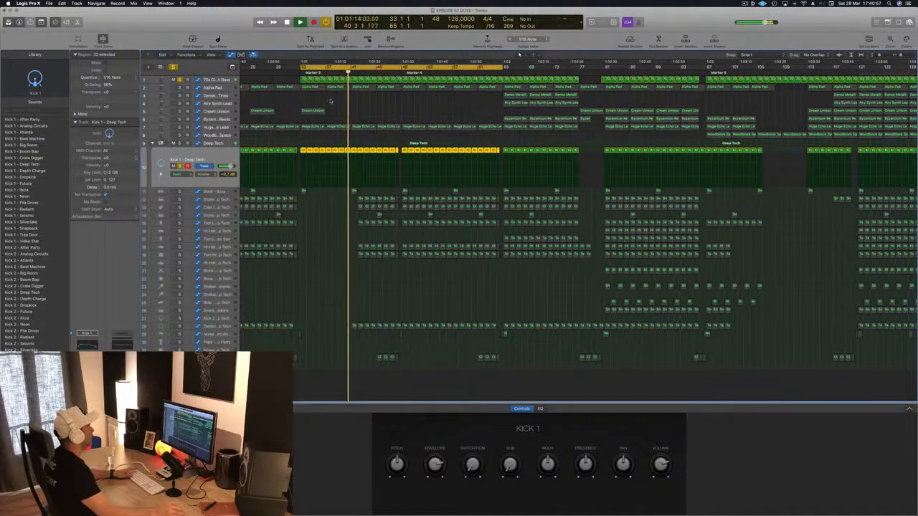
{"action": "key", "text": "space"}
{"action": "key", "text": "space"}
Set up a Vintage FET Compressor on the 70s Classic Synth Bass with a −25 dB threshold and auto release, and replay from bar 33
{"action": "left_click", "coordinate": [228, 78]}
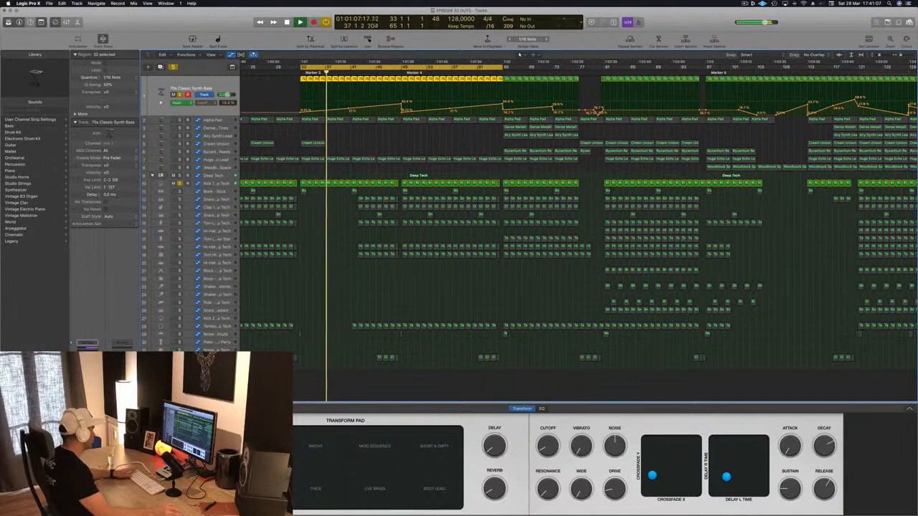
{"action": "left_click", "coordinate": [88, 384]}
{"action": "left_click_drag", "start_coordinate": [191, 26], "coordinate": [461, 94]}
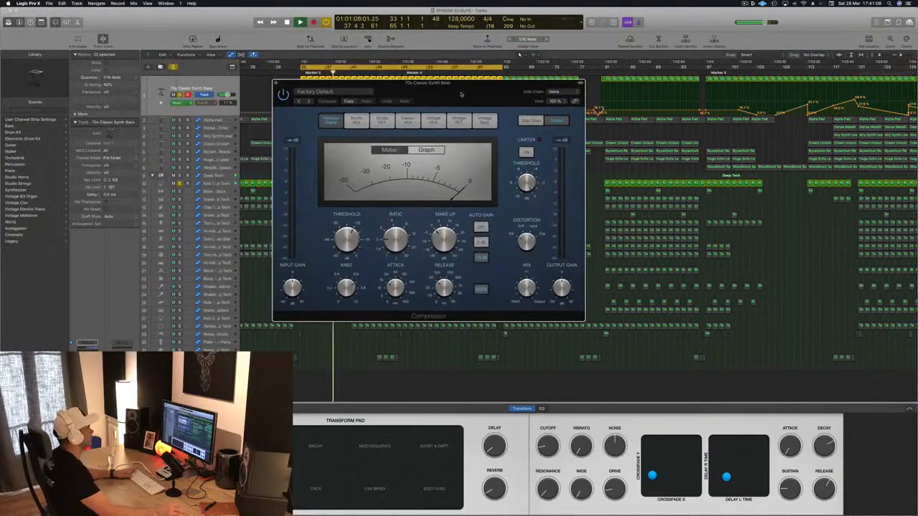
{"action": "left_click", "coordinate": [487, 122]}
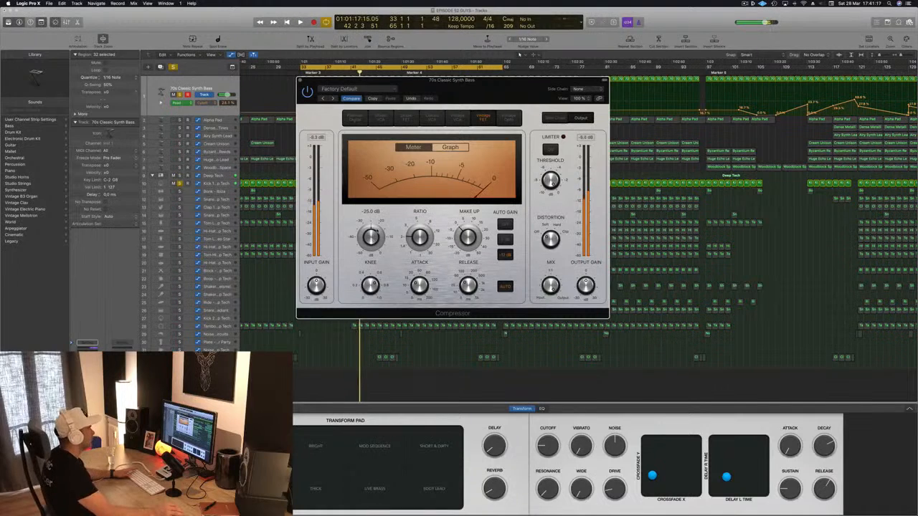
{"action": "key", "text": "space"}
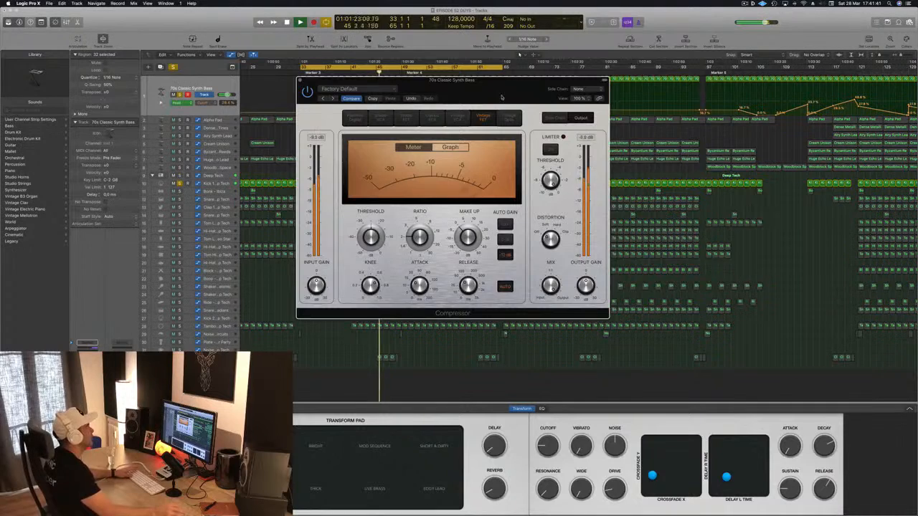
{"action": "left_click_drag", "start_coordinate": [501, 97], "coordinate": [616, 82]}
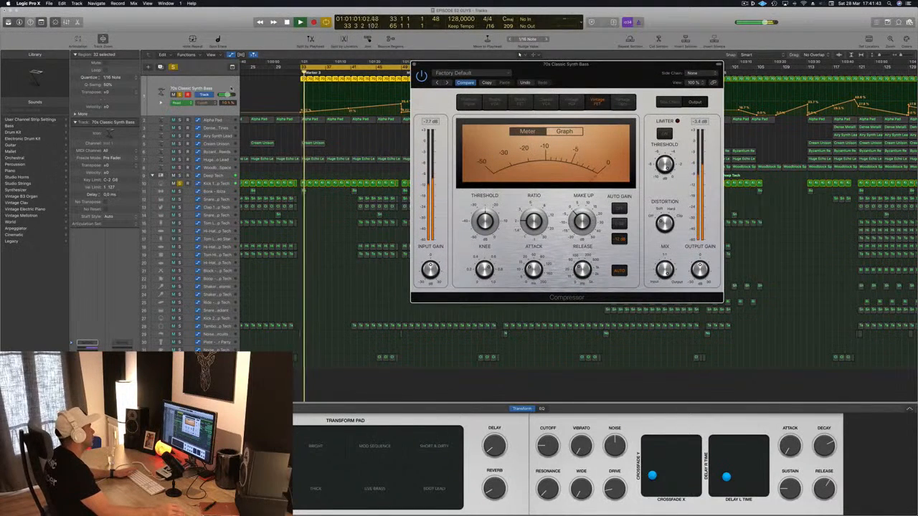
{"action": "left_click", "coordinate": [231, 88]}
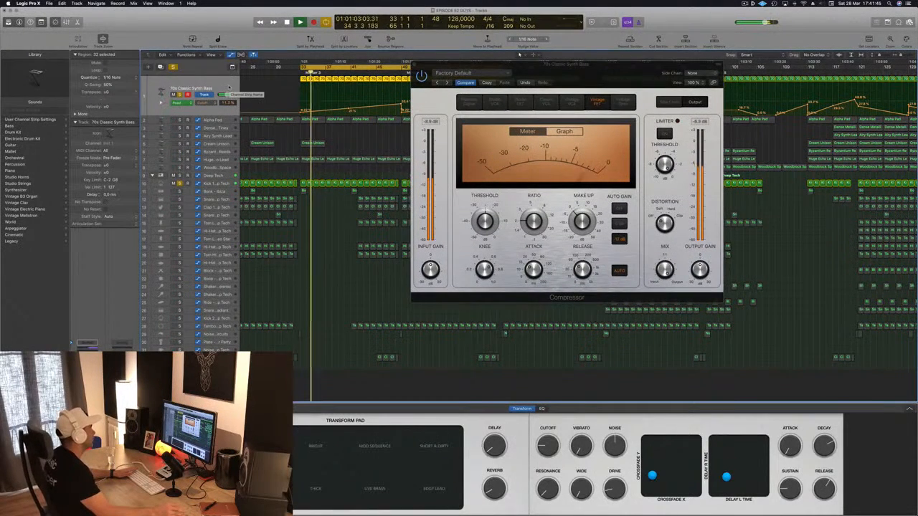
Replay the soloed kick and bass, close the Compressor, clear all solos and replay the full mix from bar 33
{"action": "key", "text": "space"}
{"action": "key", "text": "space"}
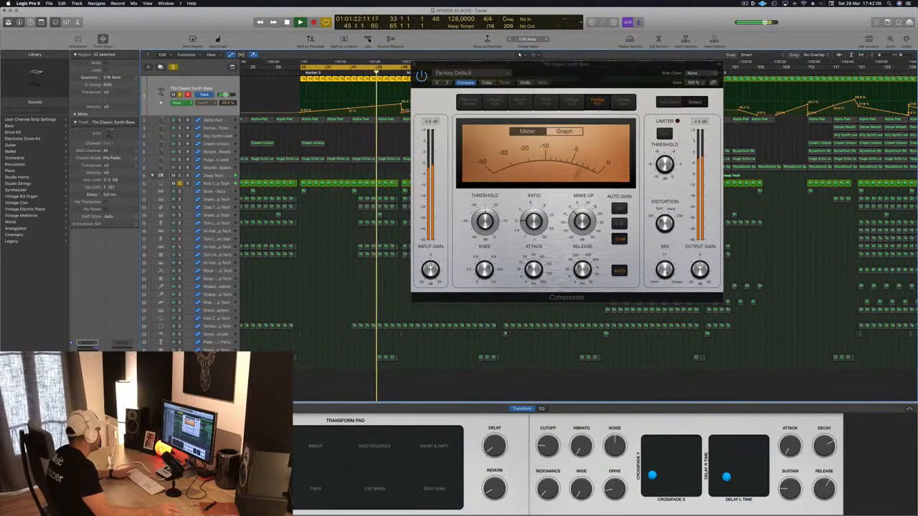
{"action": "key", "text": "space"}
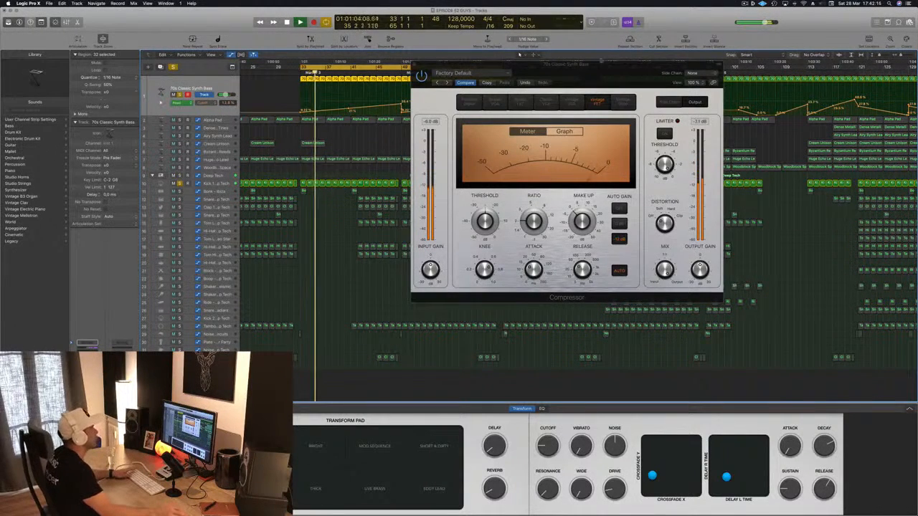
{"action": "left_click_drag", "start_coordinate": [481, 64], "coordinate": [432, 64]}
{"action": "left_click", "coordinate": [363, 65]}
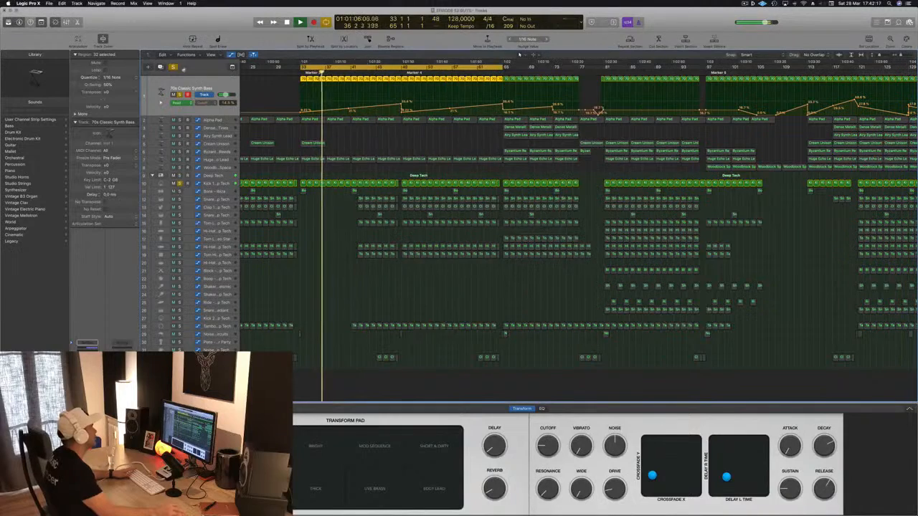
{"action": "left_click", "coordinate": [172, 67]}
{"action": "key", "text": "space"}
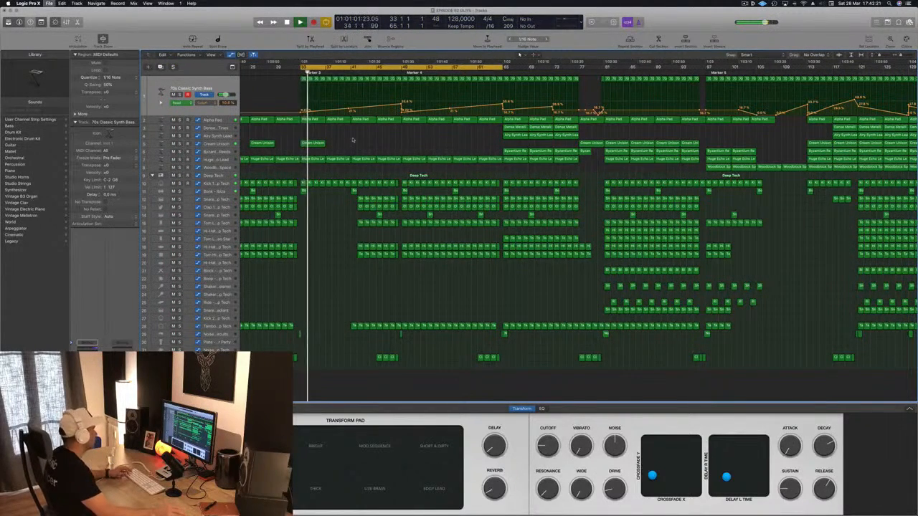
Review the arrangement around bars 33 to 49 during playback and select the Huge Echo Lead track
{"action": "scroll", "coordinate": [364, 139], "scroll_direction": "up", "scroll_amount": 3}
{"action": "scroll", "coordinate": [351, 145], "scroll_direction": "down", "scroll_amount": 4}
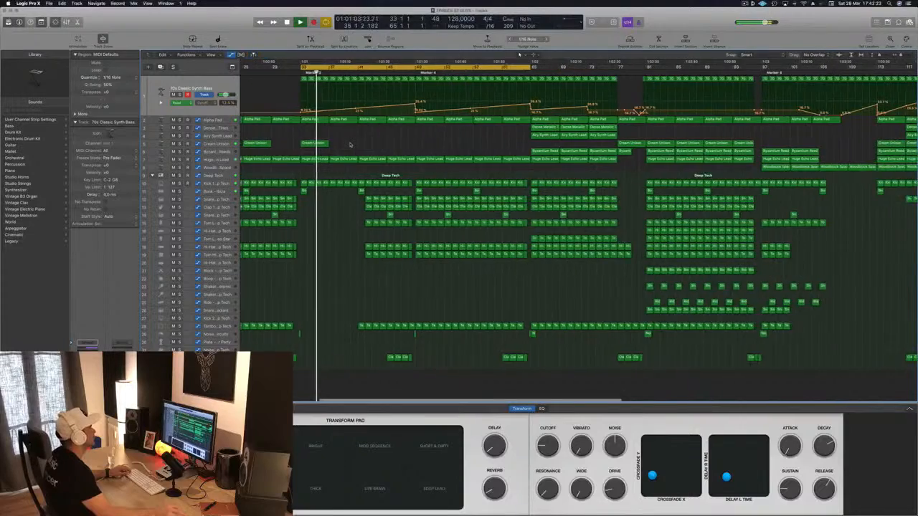
{"action": "scroll", "coordinate": [351, 145], "scroll_direction": "down", "scroll_amount": 2}
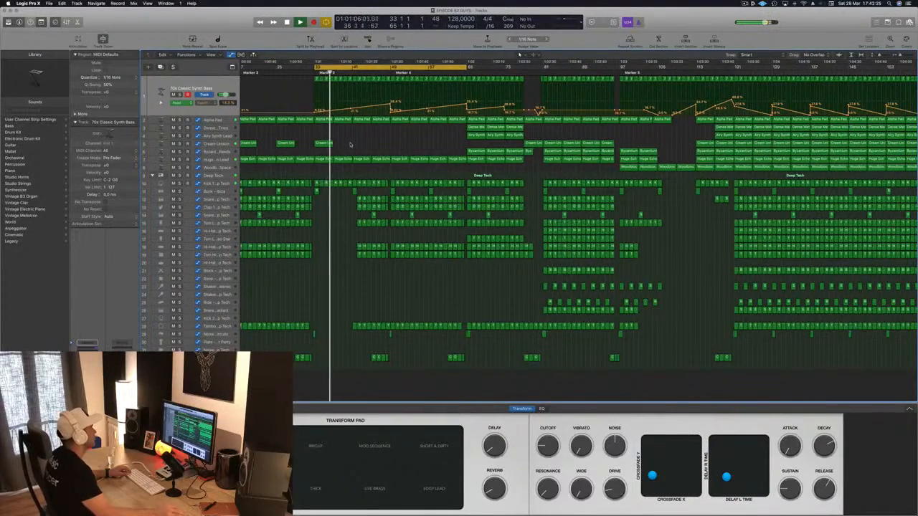
{"action": "scroll", "coordinate": [351, 145], "scroll_direction": "down", "scroll_amount": 3}
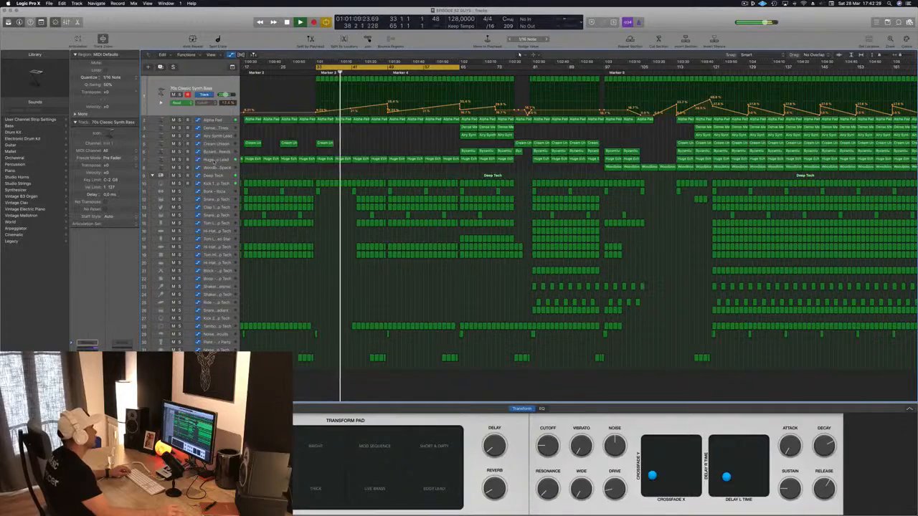
{"action": "left_click", "coordinate": [214, 162]}
{"action": "scroll", "coordinate": [369, 206], "scroll_direction": "up", "scroll_amount": 3}
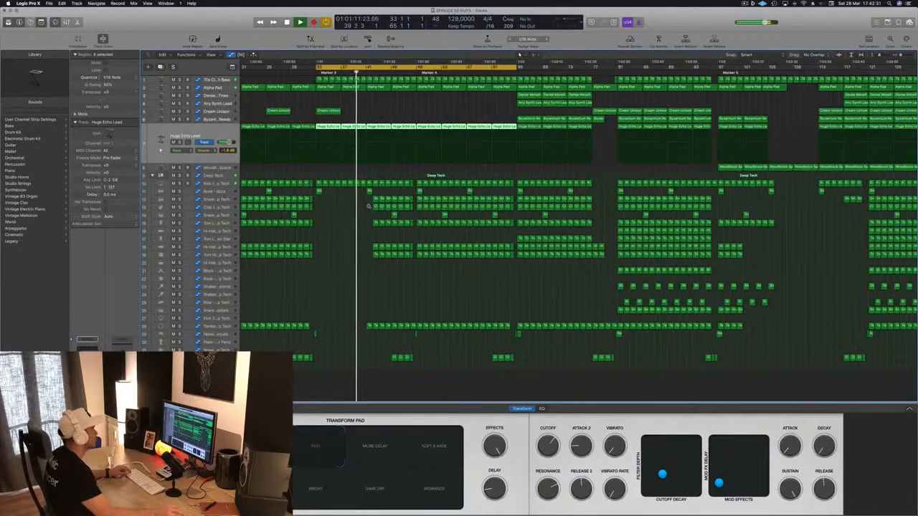
Delete the tambourine regions and the main snare, clap, tom and hi-hat regions between bars 41 and 49
{"action": "scroll", "coordinate": [368, 206], "scroll_direction": "up", "scroll_amount": 2}
{"action": "scroll", "coordinate": [372, 223], "scroll_direction": "up", "scroll_amount": 2}
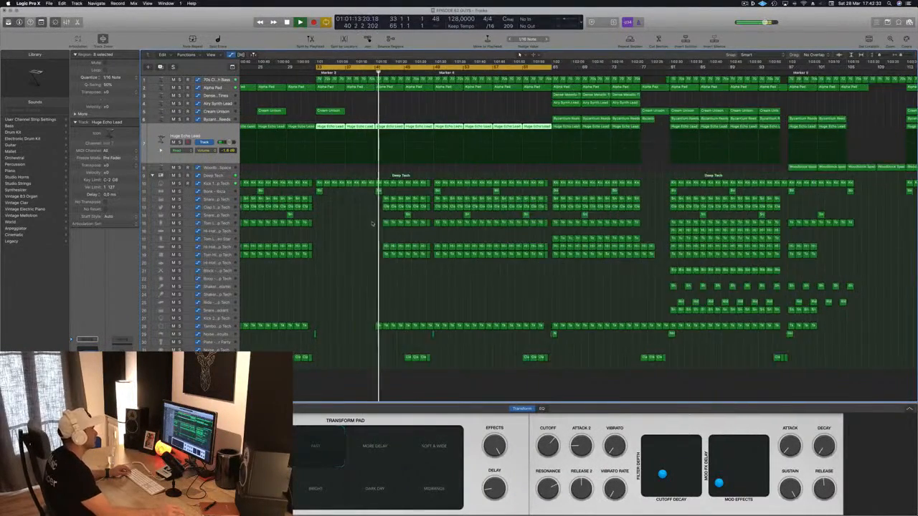
{"action": "scroll", "coordinate": [372, 224], "scroll_direction": "up", "scroll_amount": 2}
{"action": "left_click_drag", "start_coordinate": [380, 196], "coordinate": [416, 279]}
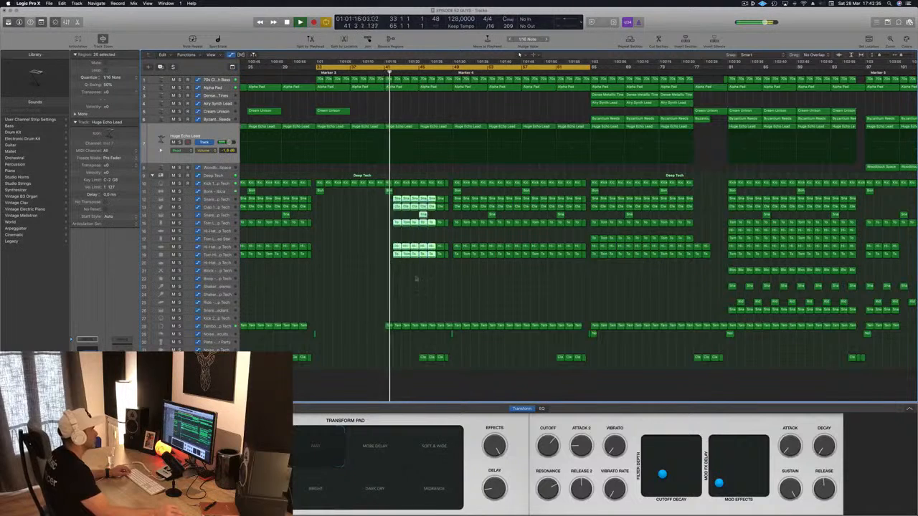
{"action": "left_click_drag", "start_coordinate": [359, 311], "coordinate": [448, 326]}
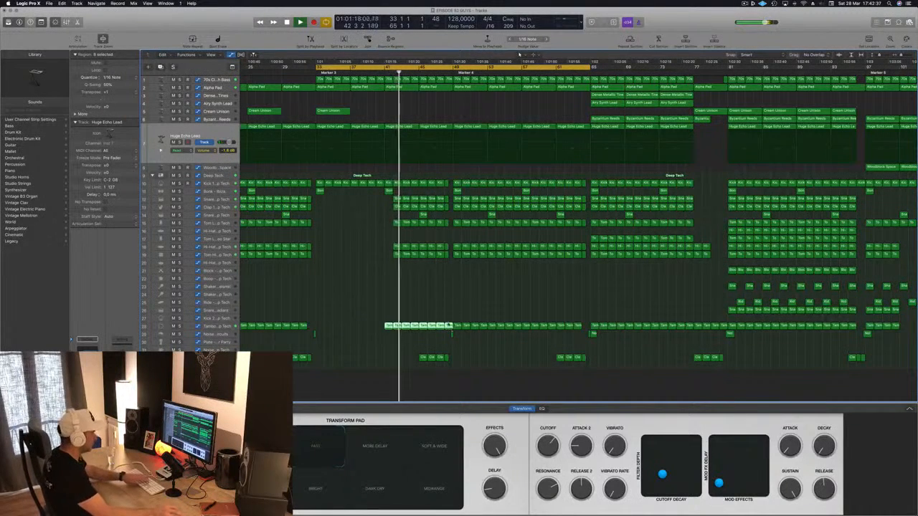
{"action": "key", "text": "Delete"}
{"action": "left_click_drag", "start_coordinate": [391, 195], "coordinate": [409, 257]}
{"action": "key", "text": "Delete"}
{"action": "key", "text": "Delete"}
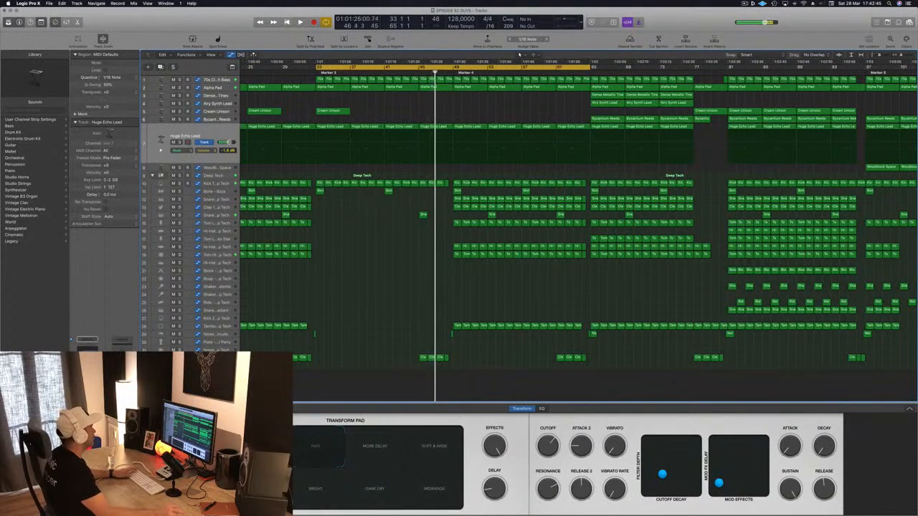
Replay the thinned section from bar 33 with the Deep Tech drum kit track selected
{"action": "key", "text": "space"}
{"action": "key", "text": "space"}
{"action": "left_click", "coordinate": [216, 177]}
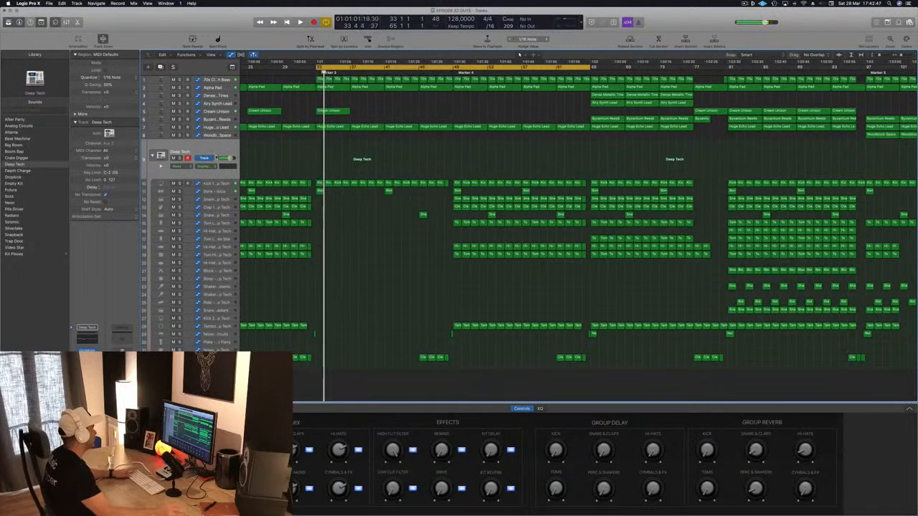
{"action": "key", "text": "space"}
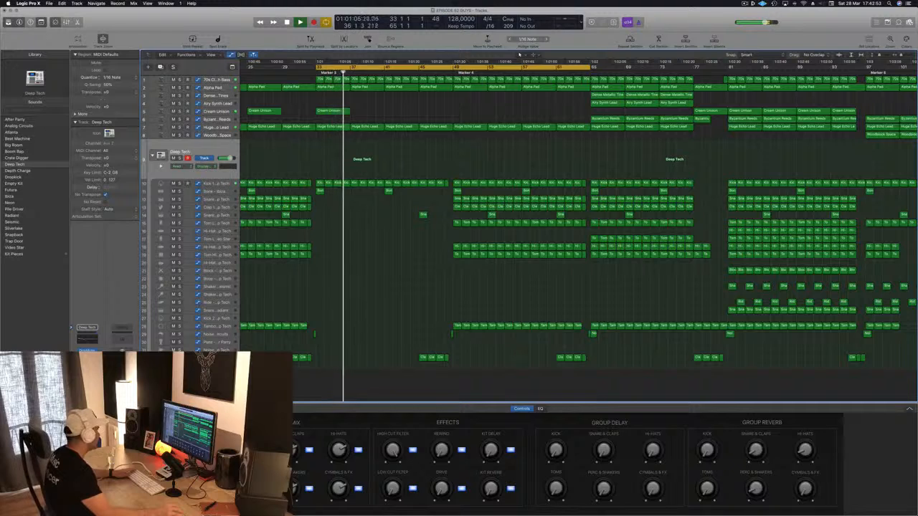
Record a rising and falling Low Cut Filter sweep on the Deep Tech track between bars 41 and 49 in Touch mode
{"action": "key", "text": "space"}
{"action": "key", "text": "ctrl+super+t"}
{"action": "key", "text": "space"}
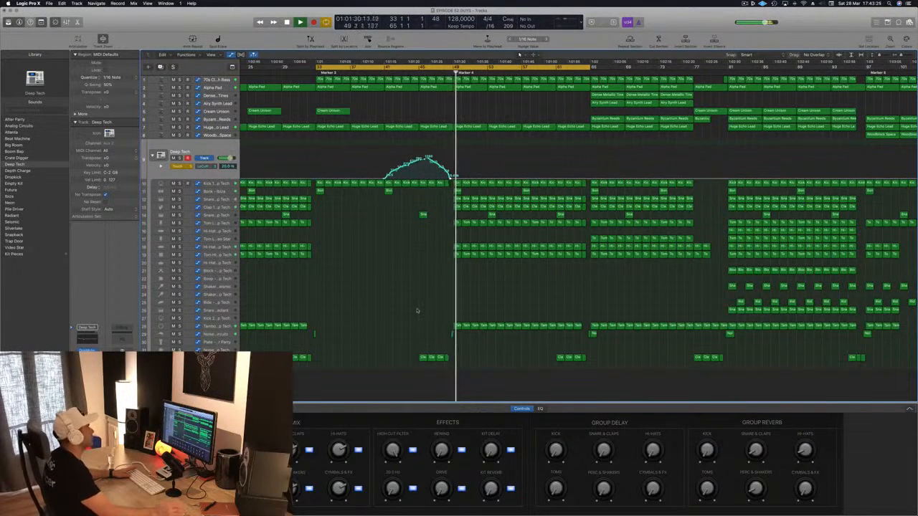
{"action": "key", "text": "space"}
{"action": "key", "text": "space"}
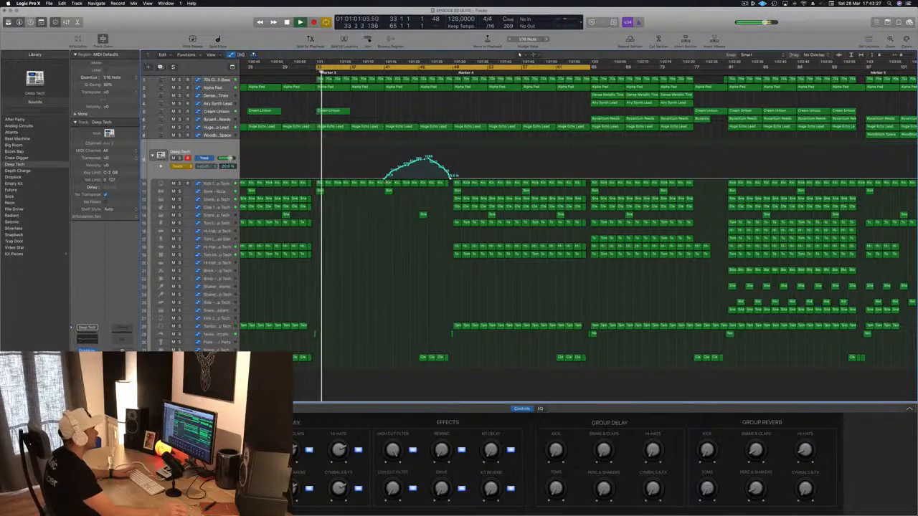
Redraw the Low Cut Filter automation as straight ramps rising, dipping and rising between bars 41 and 49, and set automation to Read
{"action": "left_click_drag", "start_coordinate": [386, 179], "coordinate": [455, 180]}
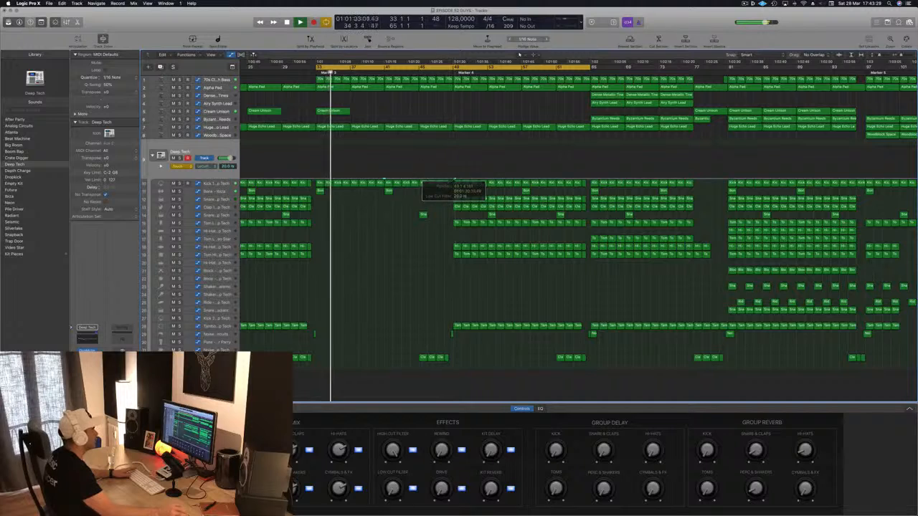
{"action": "left_click_drag", "start_coordinate": [383, 180], "coordinate": [450, 161]}
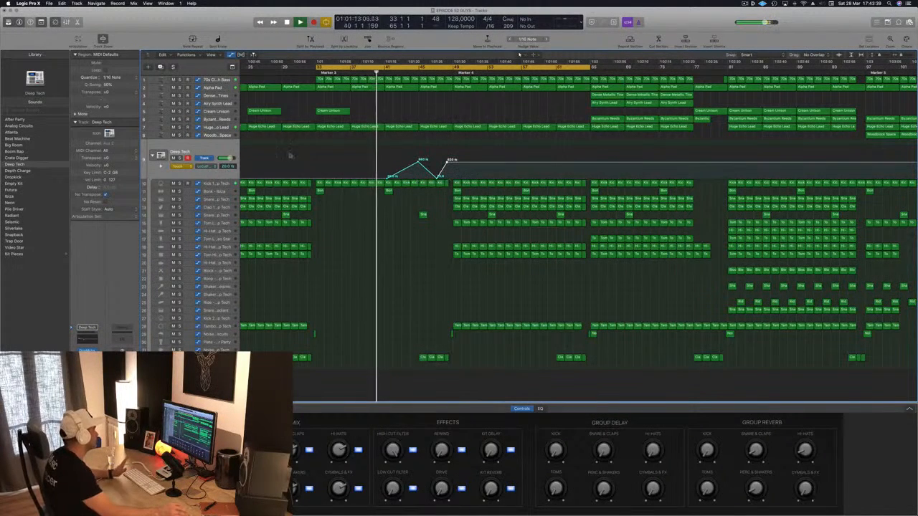
{"action": "left_click", "coordinate": [179, 166]}
{"action": "left_click", "coordinate": [179, 160]}
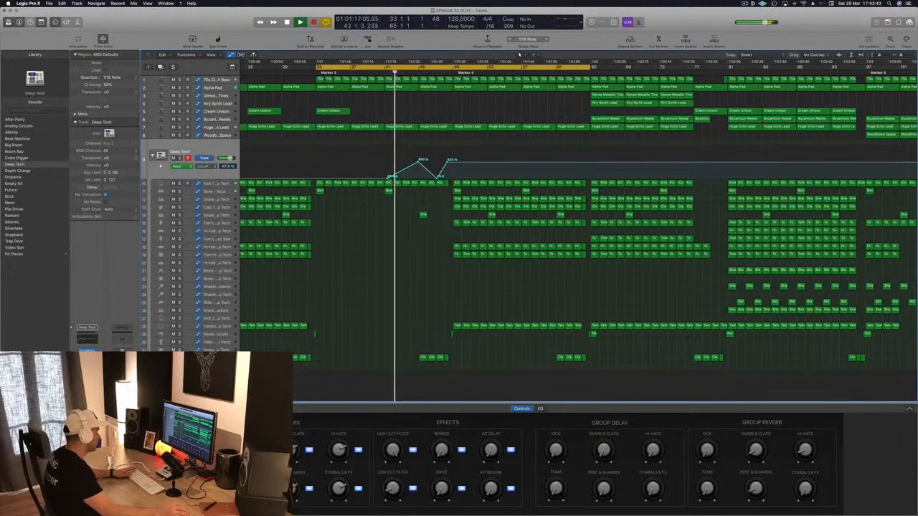
{"action": "left_click_drag", "start_coordinate": [387, 179], "coordinate": [385, 178]}
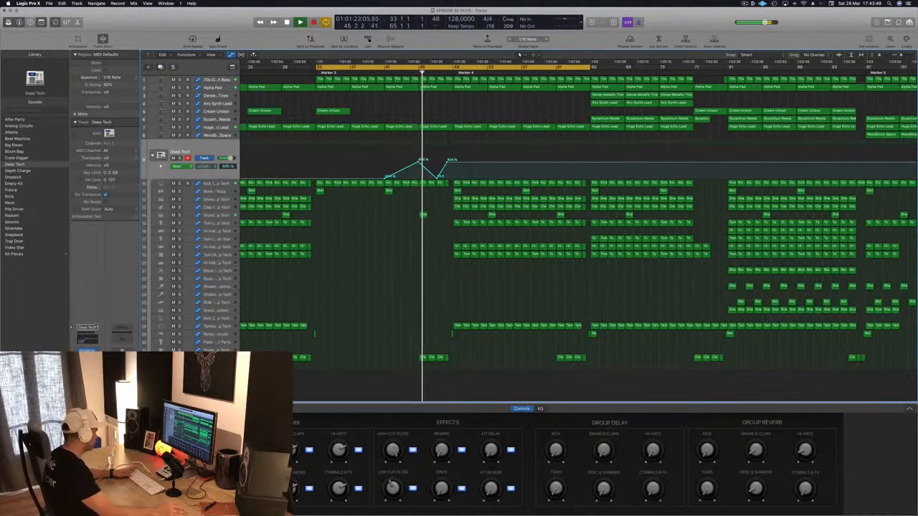
Set the low-cut band in the Deep Tech Channel EQ to a 24 dB/Oct slope and a Q of 1.00
{"action": "left_click", "coordinate": [87, 338]}
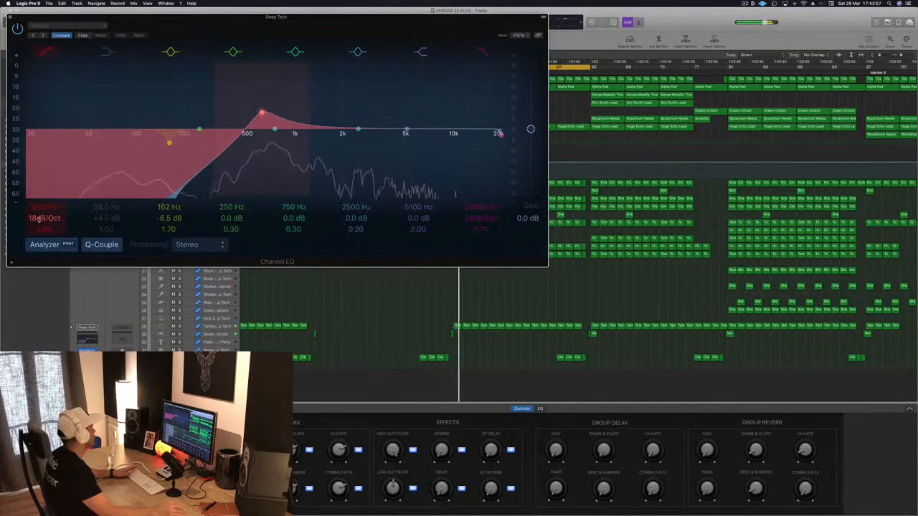
{"action": "mouse_move", "coordinate": [39, 219]}
{"action": "left_mouse_down"}
{"action": "mouse_move", "coordinate": [40, 228]}
{"action": "mouse_move", "coordinate": [43, 207]}
{"action": "left_mouse_up"}
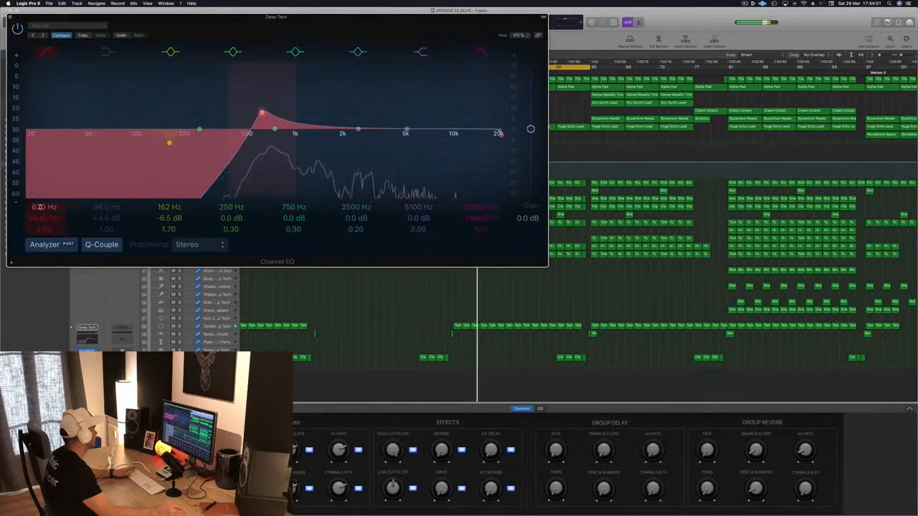
{"action": "left_click_drag", "start_coordinate": [43, 229], "coordinate": [43, 243]}
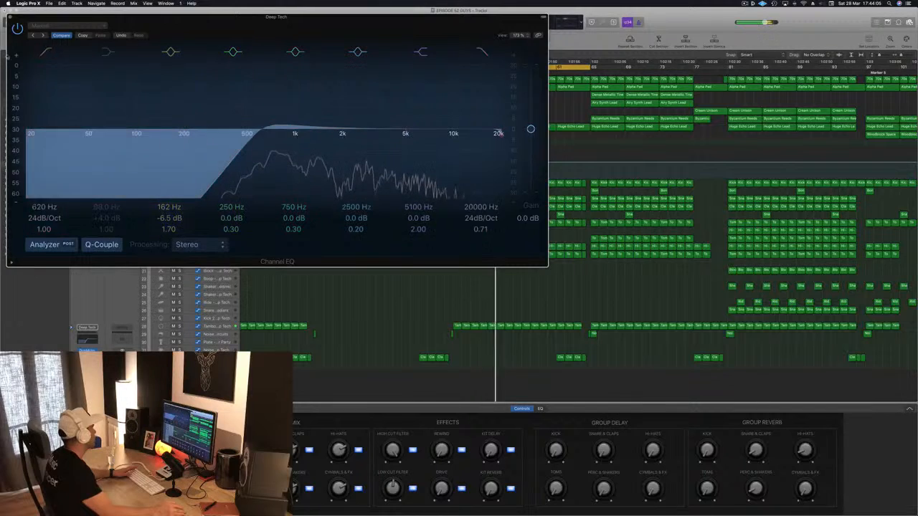
{"action": "left_click", "coordinate": [10, 16]}
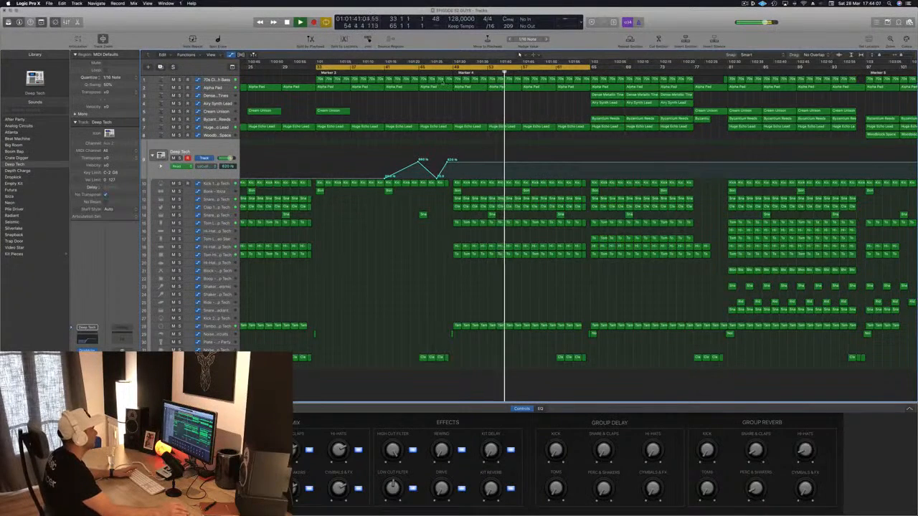
Bring the Low Cut Filter automation back down to 20 Hz at bar 49 and save the project
{"action": "left_click", "coordinate": [437, 72]}
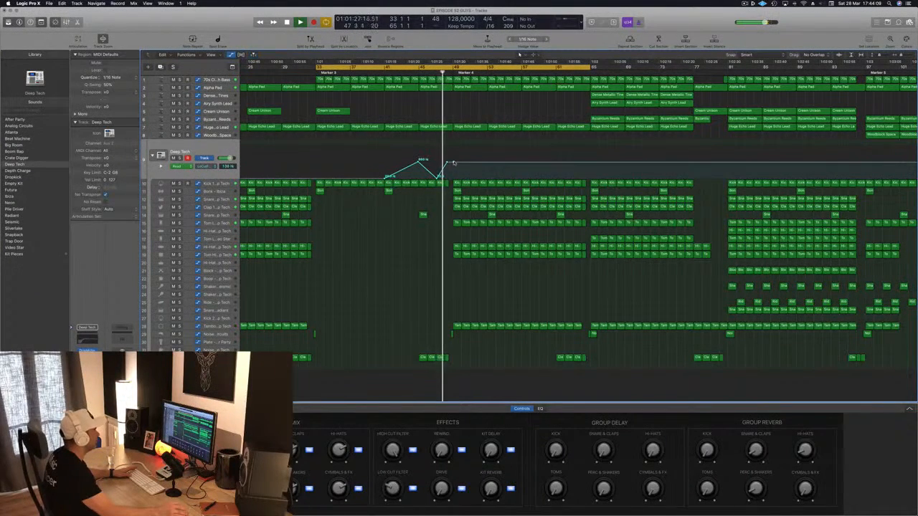
{"action": "left_click_drag", "start_coordinate": [453, 162], "coordinate": [453, 179]}
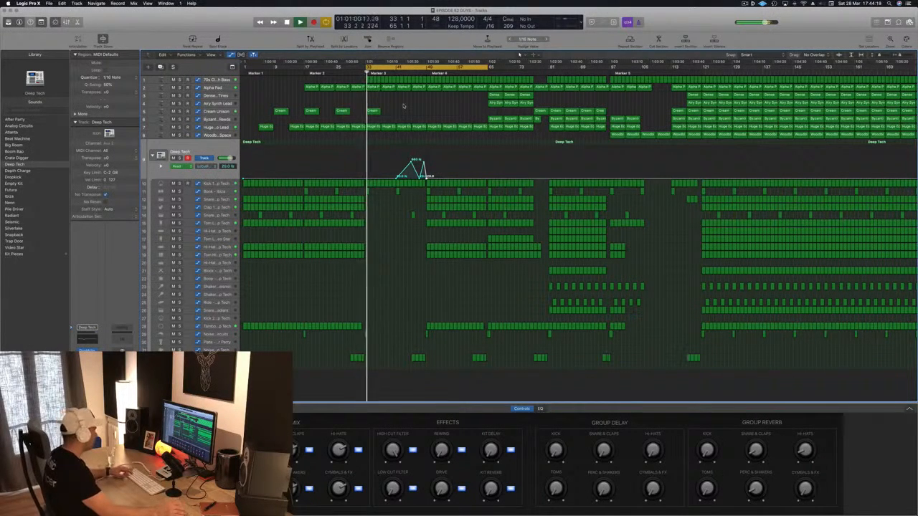
{"action": "key", "text": "super+s"}
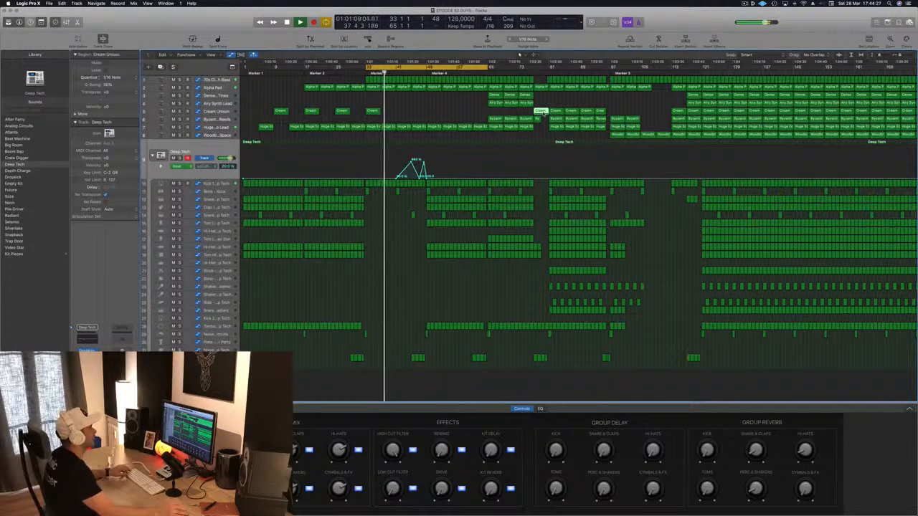
Copy the Cream Union region from bar 77 to bars 41 and 45, and try shifting the pair to bar 49
{"action": "left_click_drag", "start_coordinate": [542, 113], "coordinate": [420, 113]}
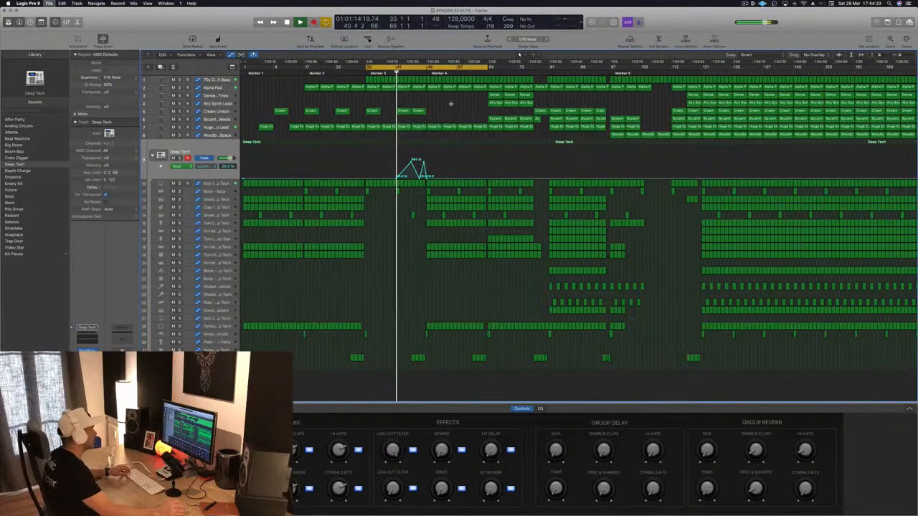
{"action": "scroll", "coordinate": [469, 111], "scroll_direction": "down", "scroll_amount": 3}
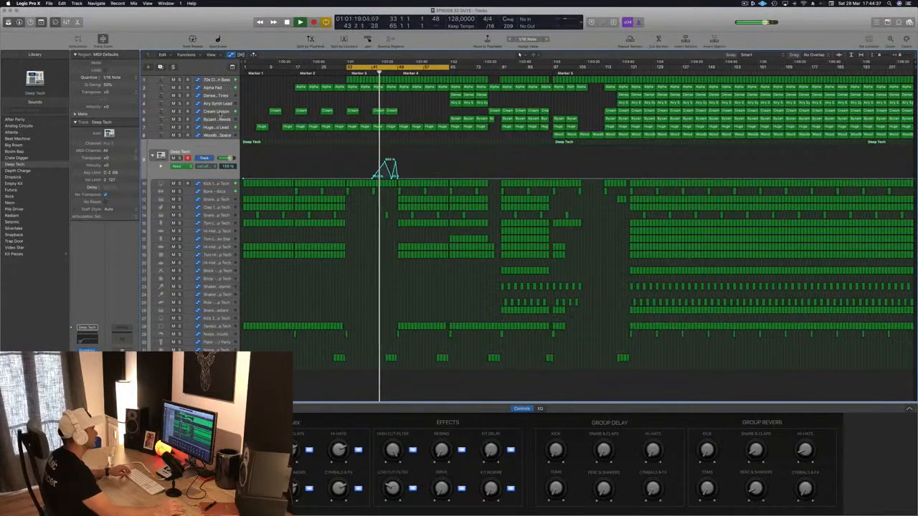
{"action": "left_click", "coordinate": [221, 112]}
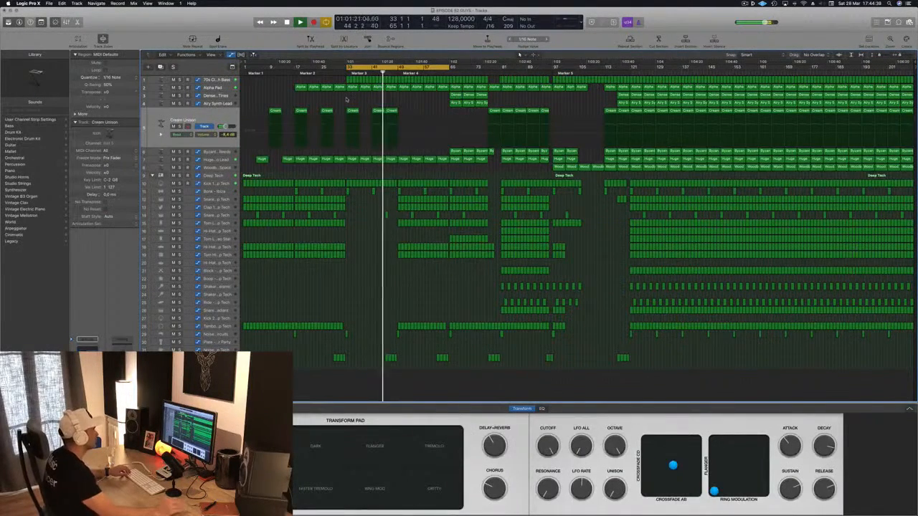
{"action": "scroll", "coordinate": [395, 104], "scroll_direction": "up", "scroll_amount": 2}
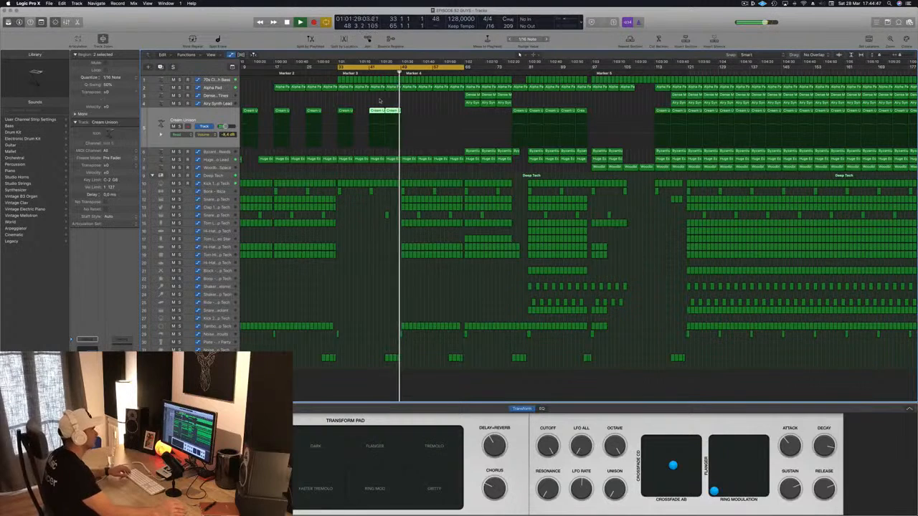
{"action": "left_click_drag", "start_coordinate": [375, 111], "coordinate": [407, 116]}
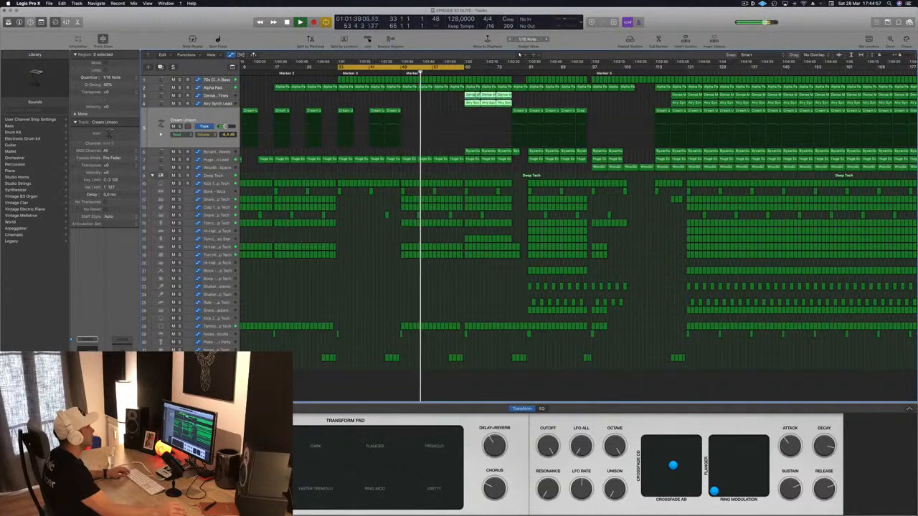
Move the Dense Metallic and Airy Synth Lead regions from bar 65 to bar 49 and replay the transition
{"action": "left_click_drag", "start_coordinate": [470, 96], "coordinate": [406, 95]}
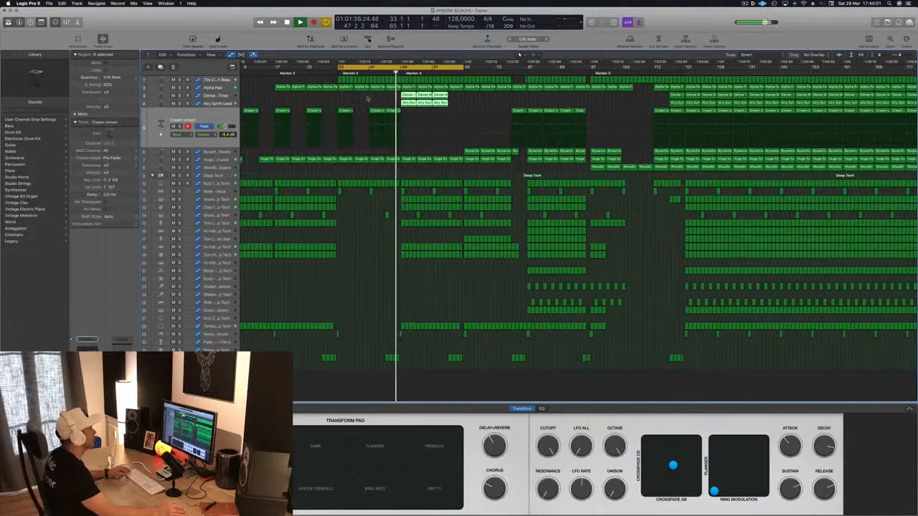
{"action": "key", "text": "super+Left"}
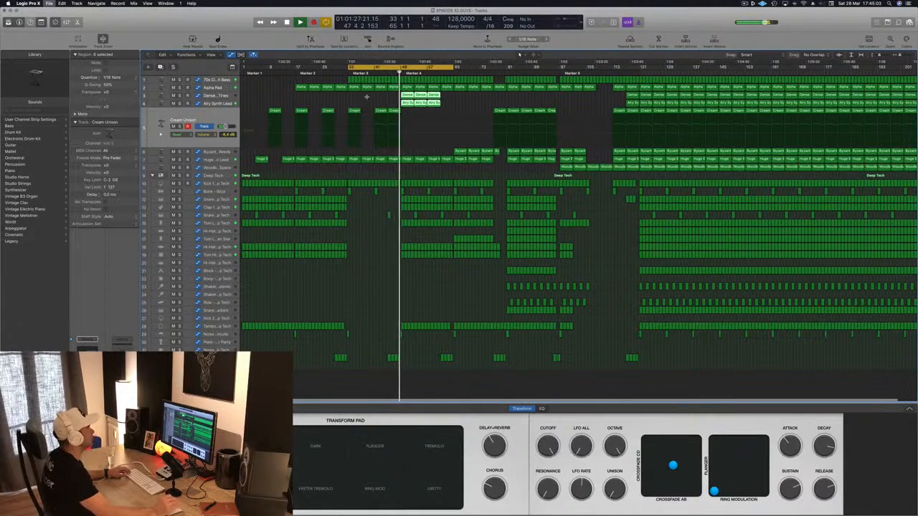
{"action": "scroll", "coordinate": [380, 97], "scroll_direction": "right", "scroll_amount": 5}
{"action": "scroll", "coordinate": [382, 96], "scroll_direction": "left", "scroll_amount": 4}
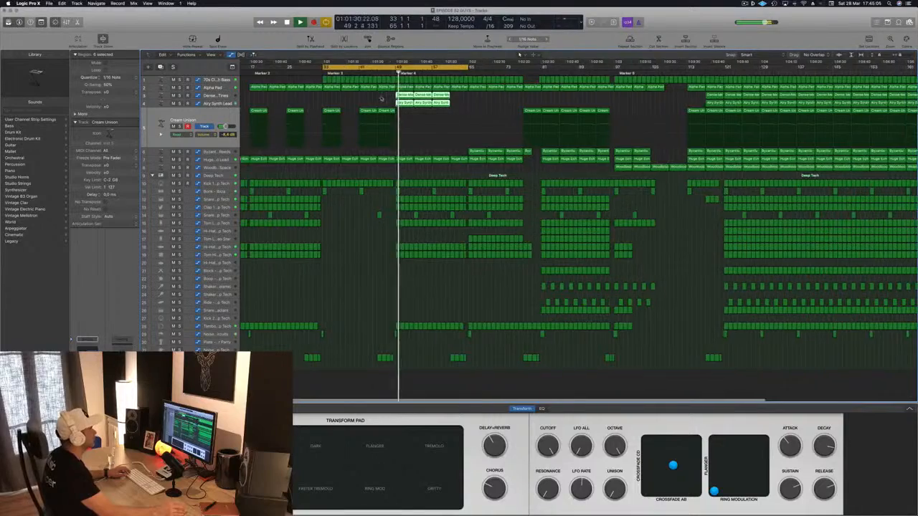
Select the Dense Metallic Tines track and listen to it soloed, returning to the full mix
{"action": "scroll", "coordinate": [381, 97], "scroll_direction": "left", "scroll_amount": 2}
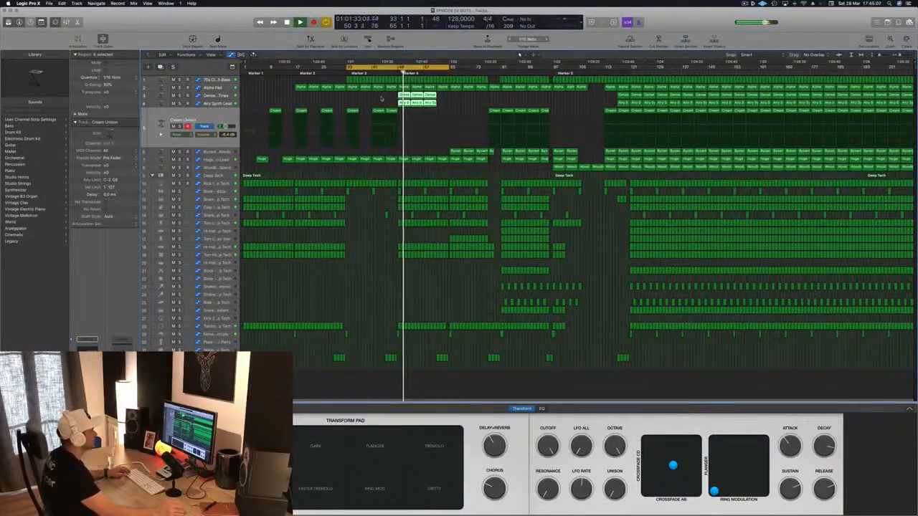
{"action": "left_click", "coordinate": [211, 96]}
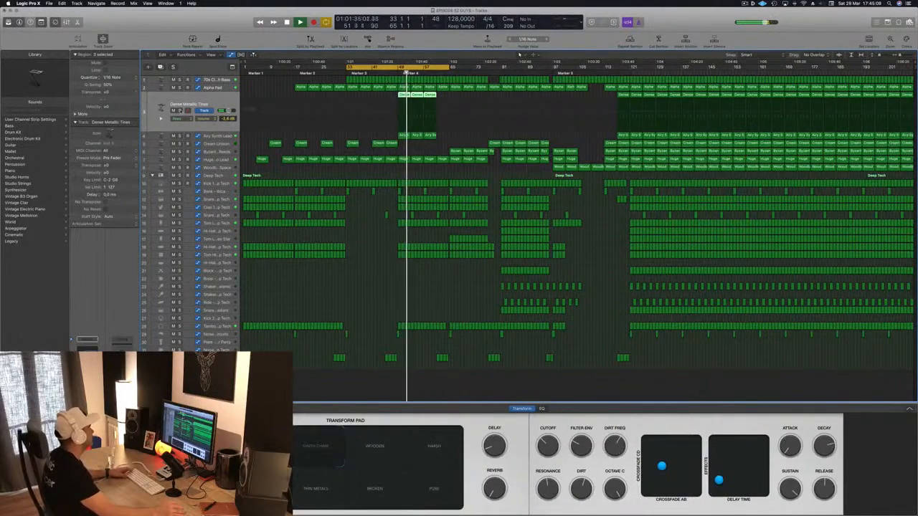
{"action": "key", "text": "s"}
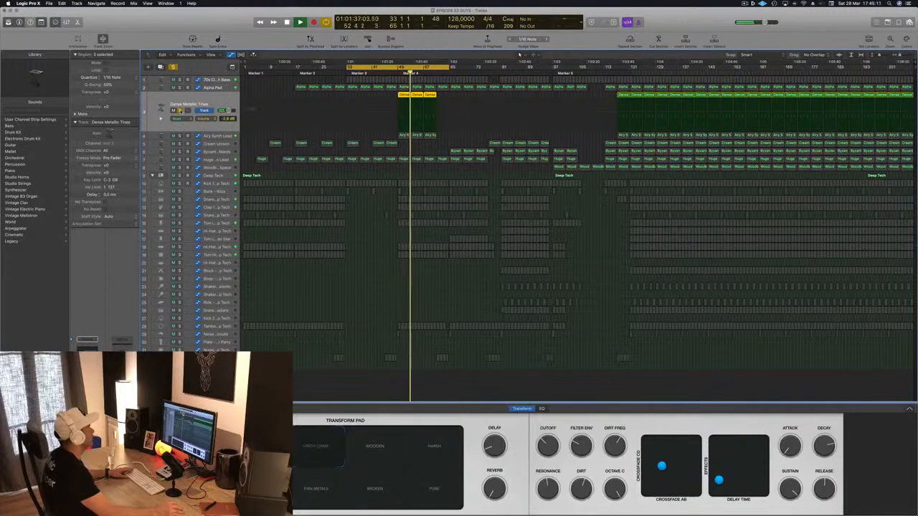
{"action": "key", "text": "s"}
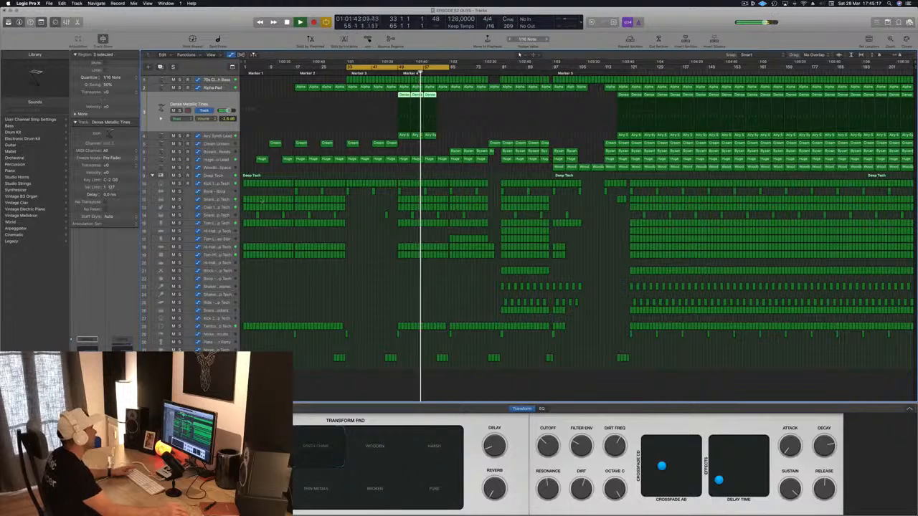
Audition the Airy Synth Lead track in solo and lower its volume to -11.8 dB
{"action": "key", "text": "Down"}
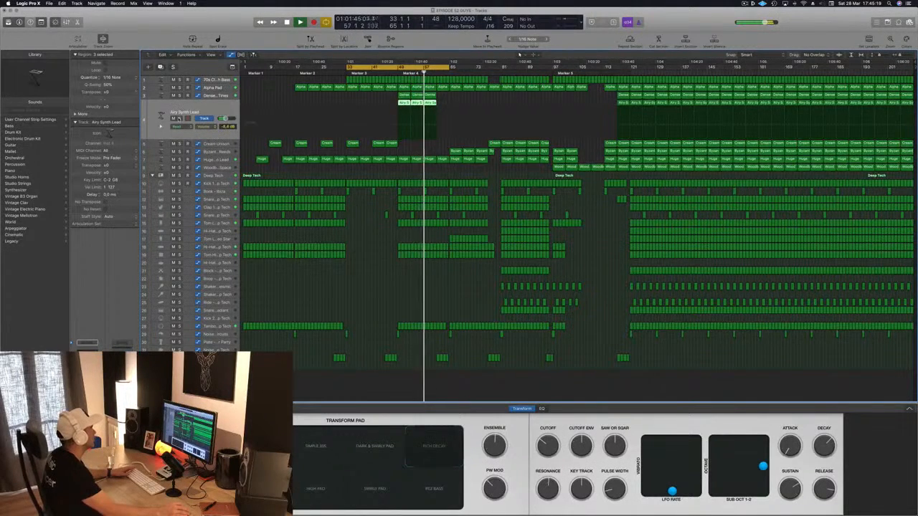
{"action": "key", "text": "s"}
{"action": "key", "text": "s"}
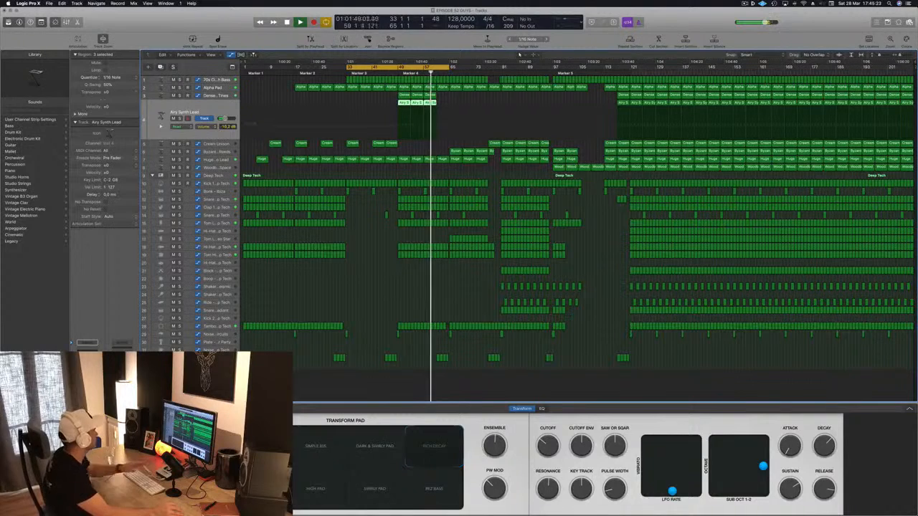
Stop playback and copy the Dense Metallic Tines and Airy Synth Lead regions at bar 49 to bar 61
{"action": "left_click", "coordinate": [365, 303]}
{"action": "key", "text": "space"}
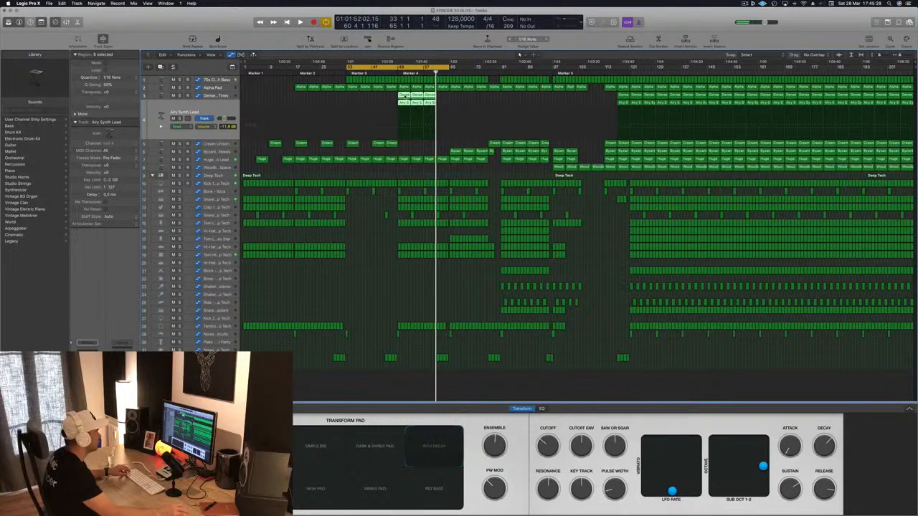
{"action": "left_click_drag", "start_coordinate": [405, 96], "coordinate": [442, 102]}
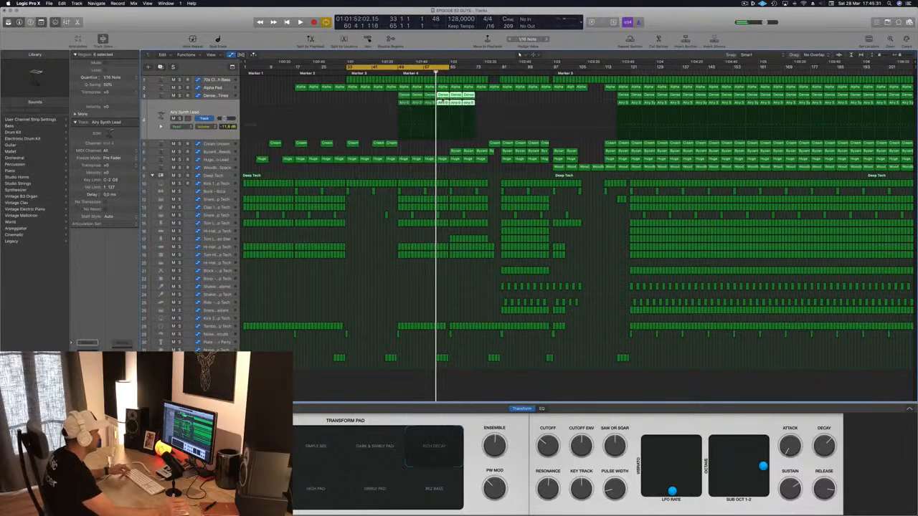
{"action": "left_click", "coordinate": [385, 96]}
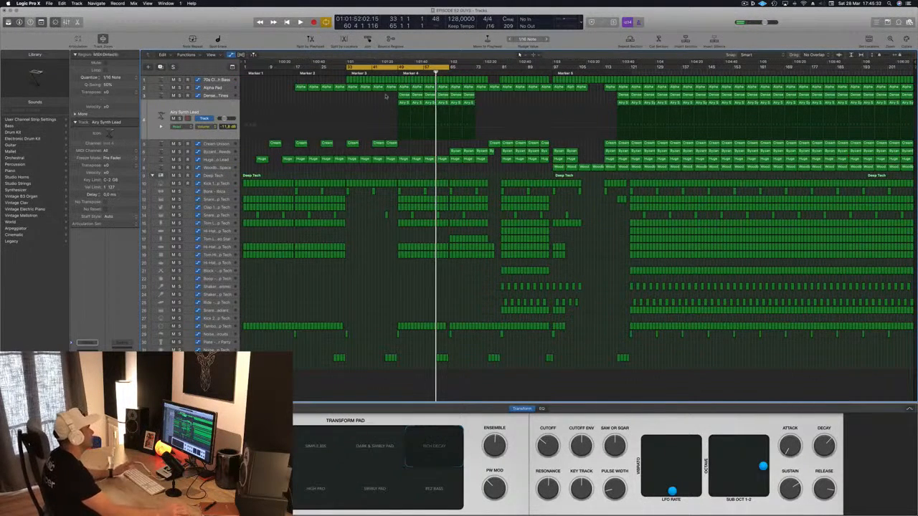
Start playback and set the cycle range from bar 49 to about bar 76
{"action": "key", "text": "space"}
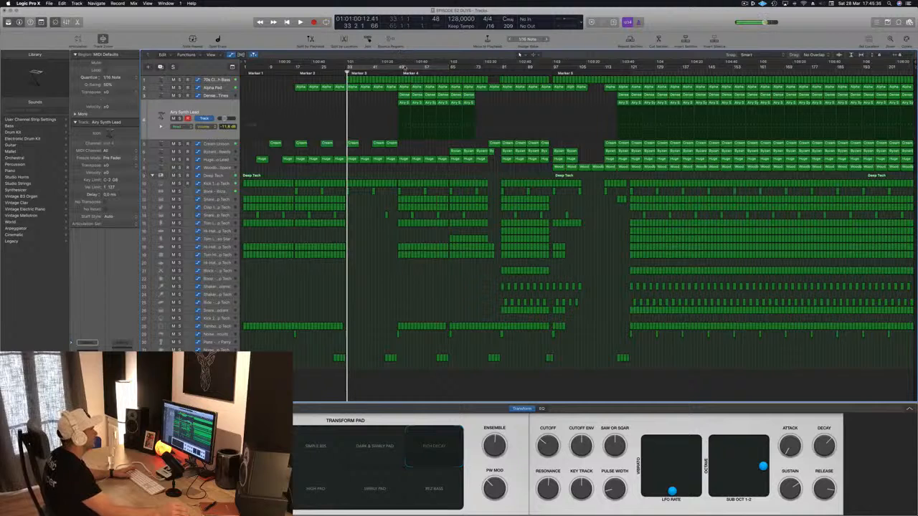
{"action": "left_click_drag", "start_coordinate": [400, 66], "coordinate": [485, 70]}
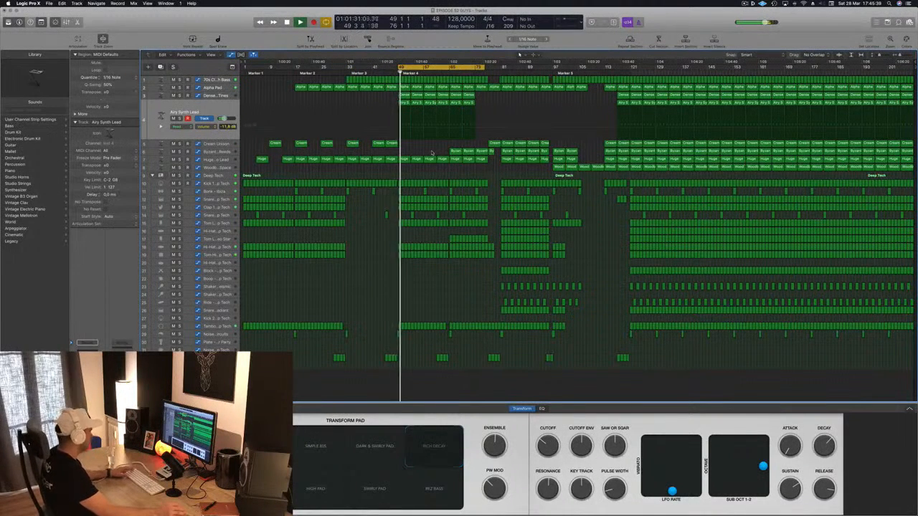
{"action": "scroll", "coordinate": [421, 172], "scroll_direction": "up", "scroll_amount": 2}
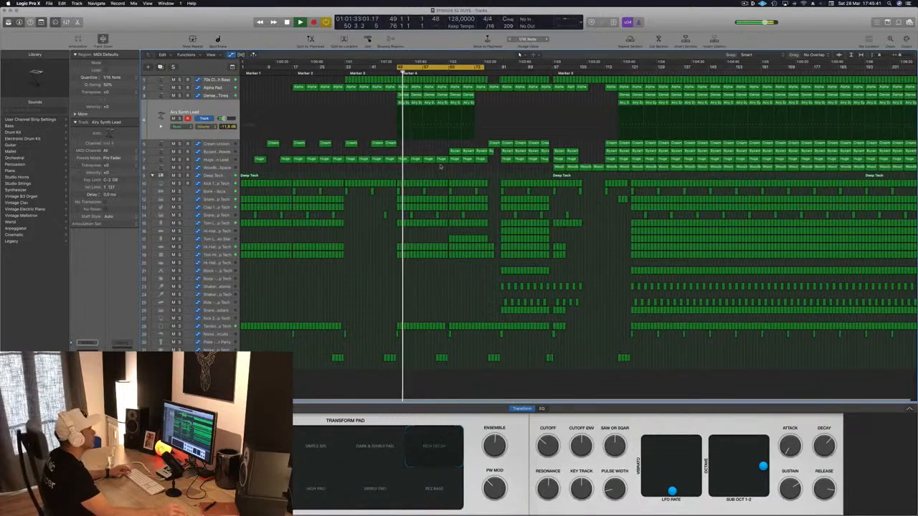
{"action": "scroll", "coordinate": [421, 171], "scroll_direction": "down", "scroll_amount": 1}
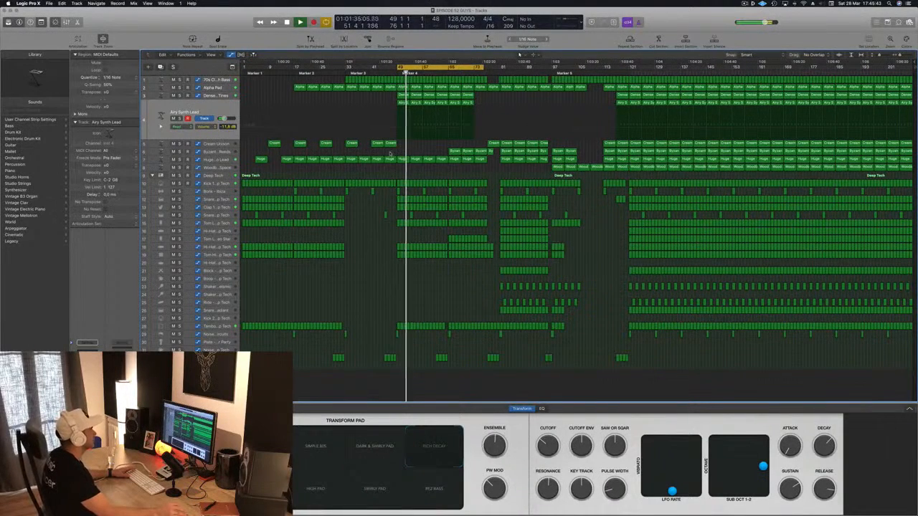
Listen through the section from bar 49 and examine the arrangement around the Byzantium Reeds entry at bar 65
{"action": "left_click", "coordinate": [447, 142]}
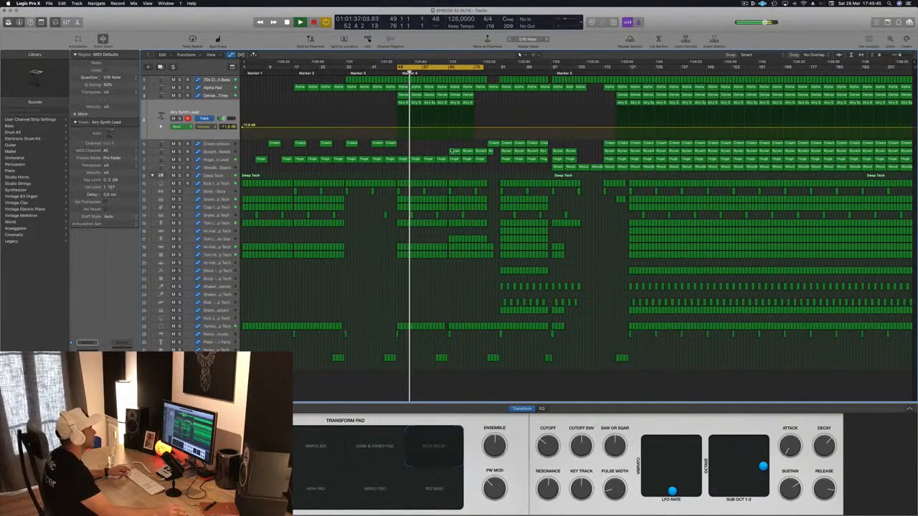
{"action": "key", "text": "super+z"}
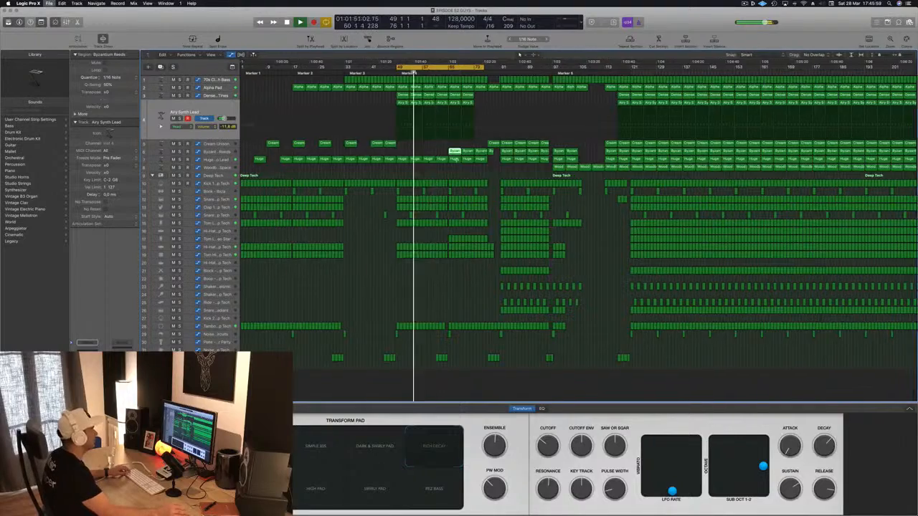
{"action": "key", "text": "super+Right"}
{"action": "key", "text": "super+Right"}
{"action": "key", "text": "super+Right"}
{"action": "key", "text": "super+Right"}
{"action": "key", "text": "super+Right"}
{"action": "key", "text": "super+Right"}
{"action": "key", "text": "super+Right"}
{"action": "key", "text": "super+Right"}
{"action": "key", "text": "super+Left"}
{"action": "key", "text": "super+Left"}
{"action": "key", "text": "super+Left"}
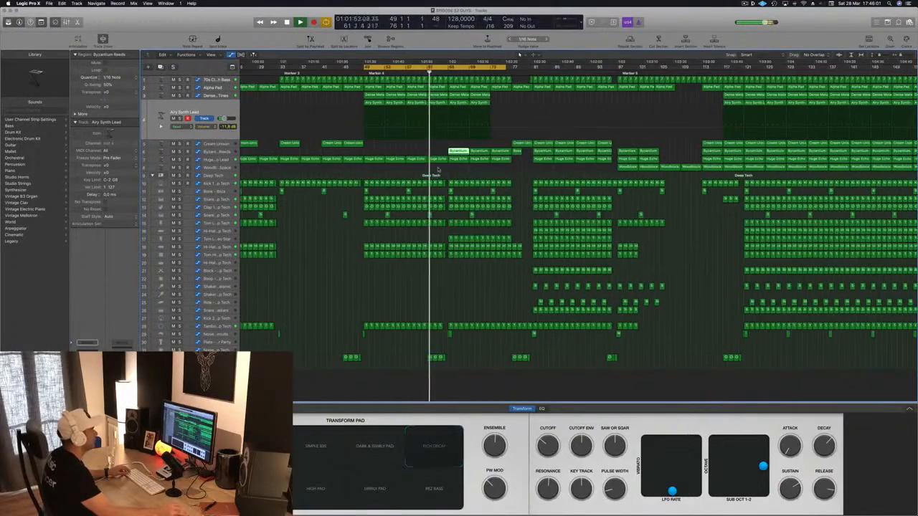
{"action": "key", "text": "super+Left"}
{"action": "key", "text": "super+Left"}
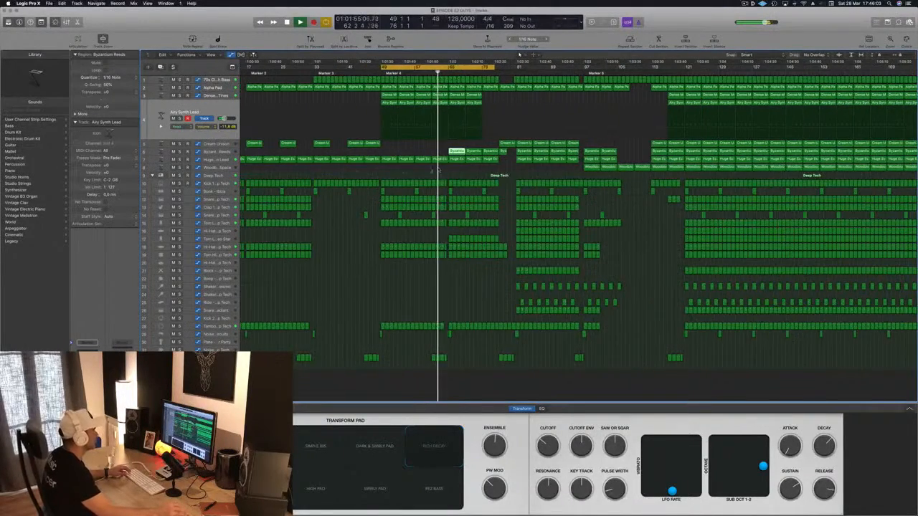
{"action": "key", "text": "super+Right"}
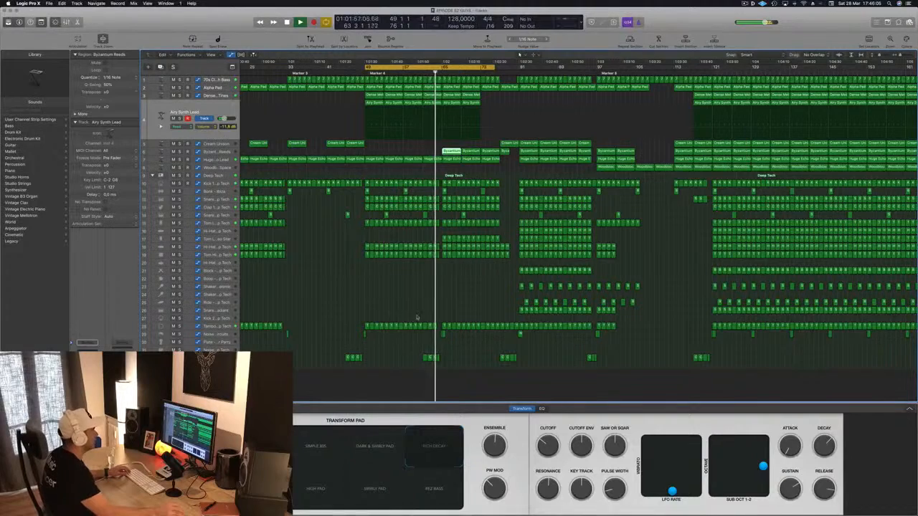
{"action": "key", "text": "super+Right"}
{"action": "key", "text": "super+Right"}
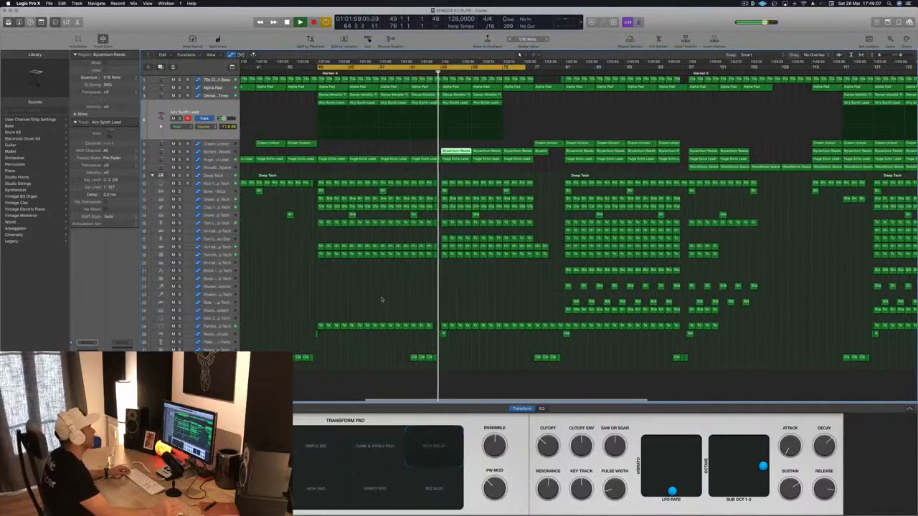
{"action": "key", "text": "super+Left"}
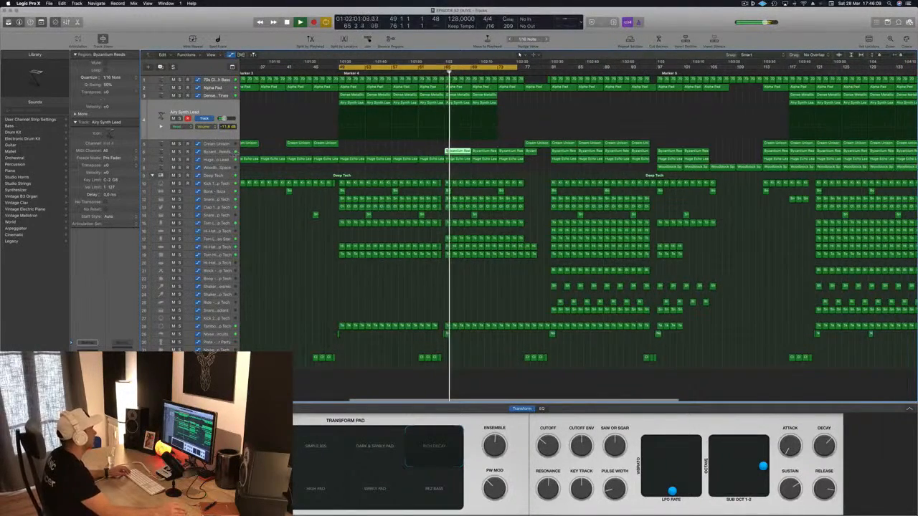
Compare the Byzantium Reeds track in solo with the full mix, replaying from bar 65
{"action": "left_click", "coordinate": [223, 153]}
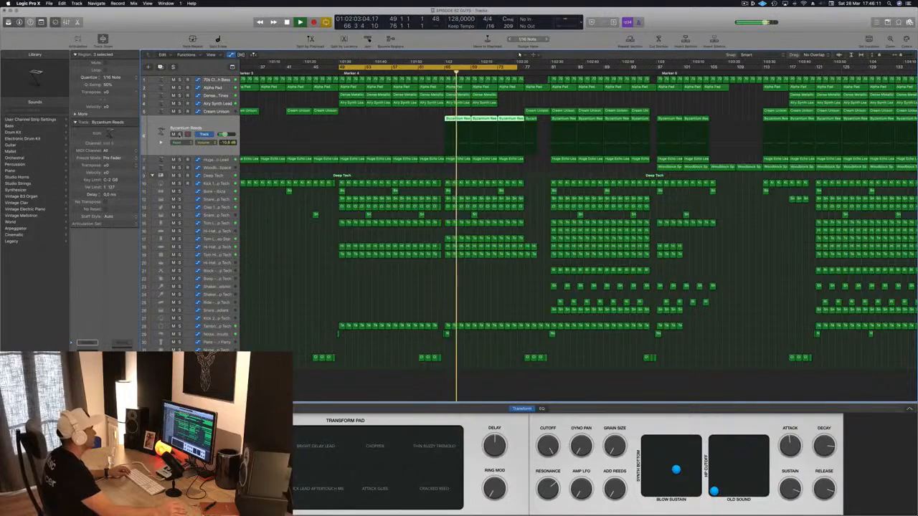
{"action": "left_click", "coordinate": [179, 135]}
{"action": "left_click", "coordinate": [179, 134]}
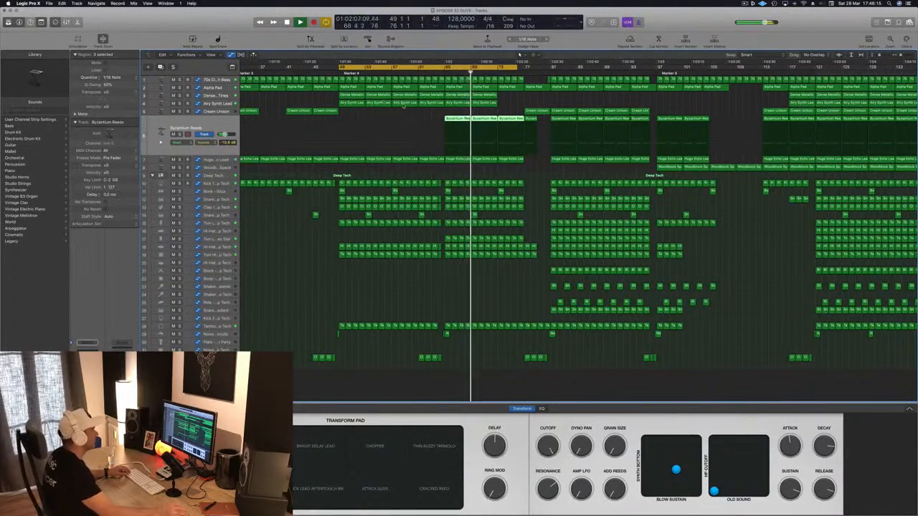
{"action": "key", "text": "super+Left"}
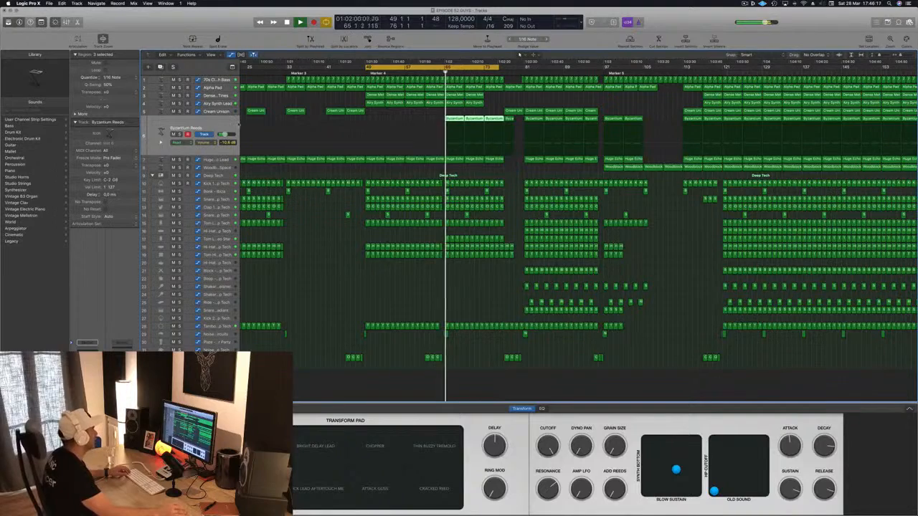
{"action": "key", "text": "s"}
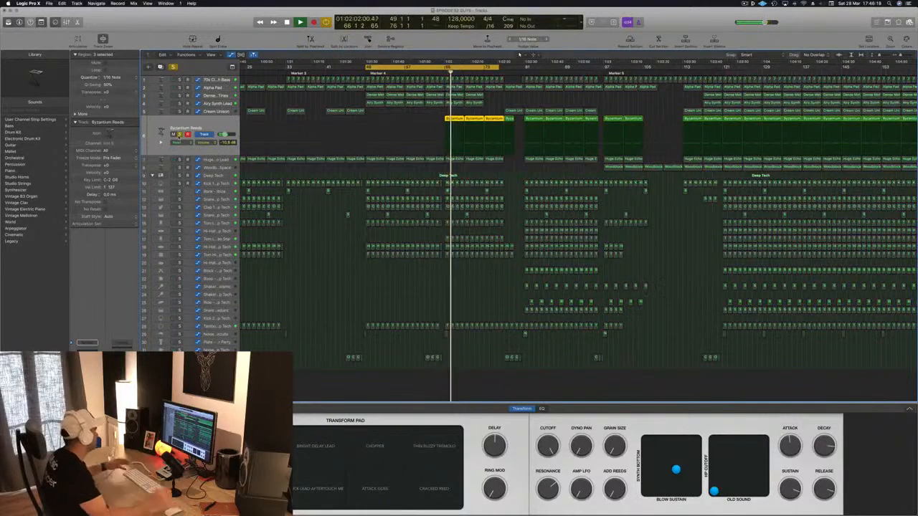
{"action": "left_click", "coordinate": [180, 134]}
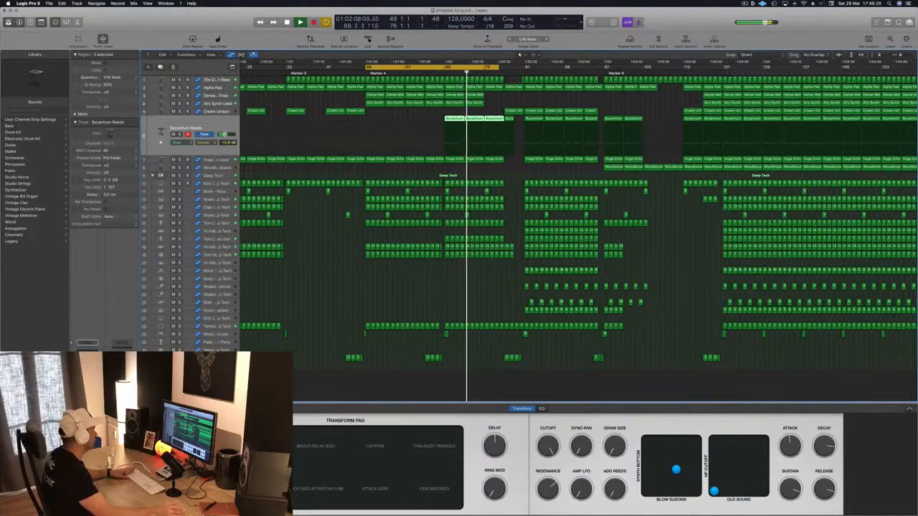
Open the Compressor on the Byzantium Reeds track and watch its gain reduction during playback, briefly soloing the tom on track 17
{"action": "left_click", "coordinate": [87, 349]}
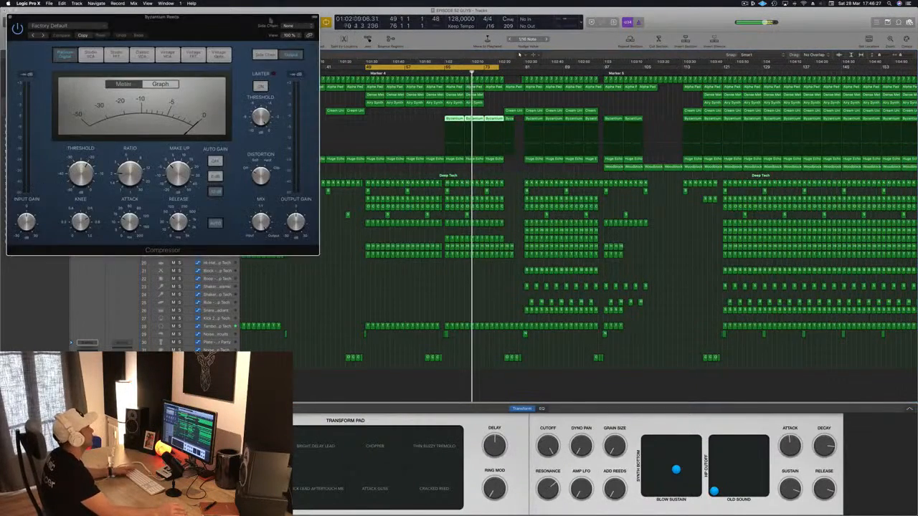
{"action": "left_click_drag", "start_coordinate": [229, 28], "coordinate": [760, 167]}
{"action": "left_click_drag", "start_coordinate": [247, 108], "coordinate": [344, 128]}
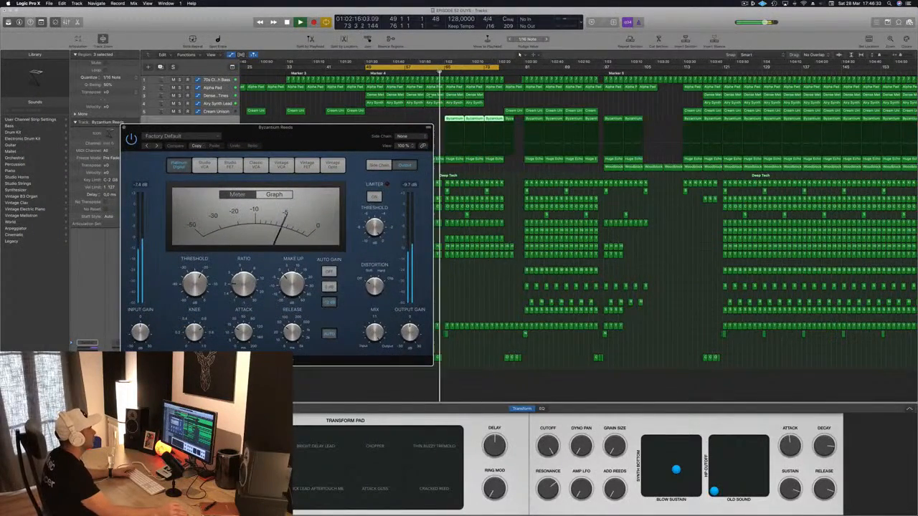
{"action": "left_click_drag", "start_coordinate": [344, 128], "coordinate": [740, 316]}
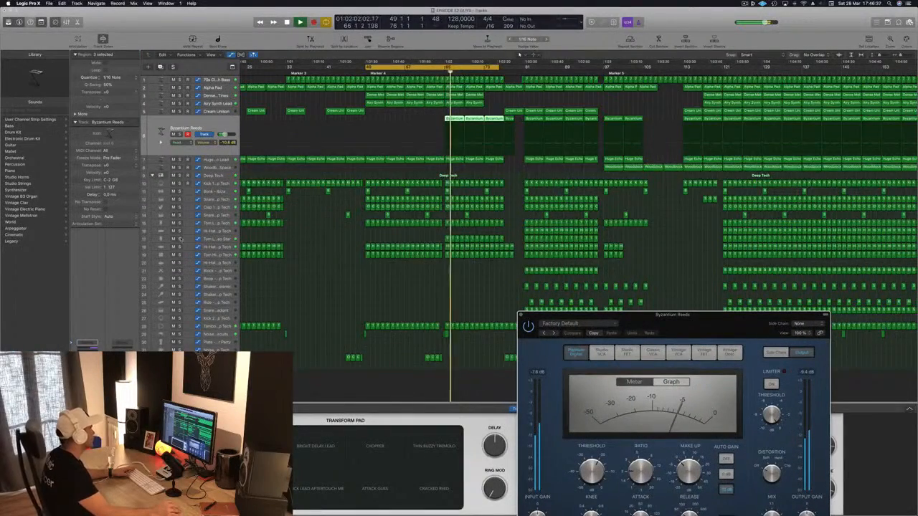
{"action": "left_click", "coordinate": [179, 238]}
{"action": "left_click", "coordinate": [179, 239]}
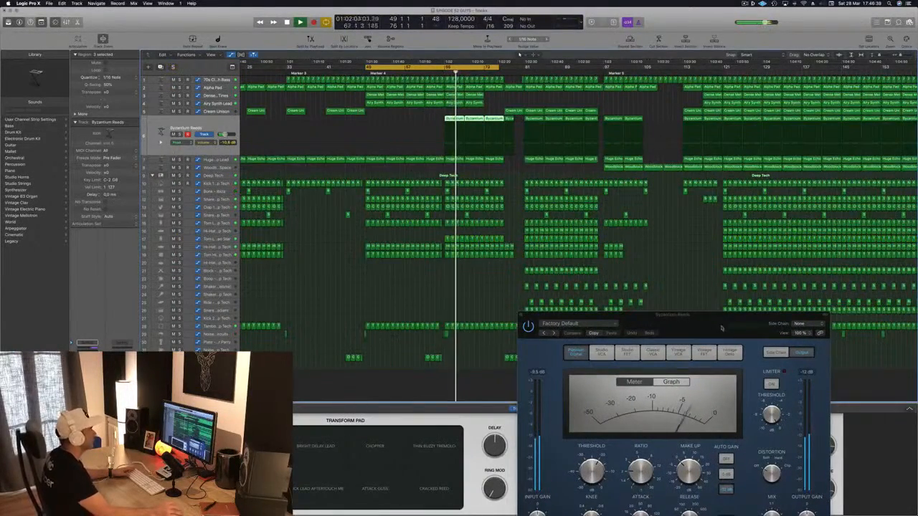
{"action": "left_click_drag", "start_coordinate": [716, 324], "coordinate": [743, 149]}
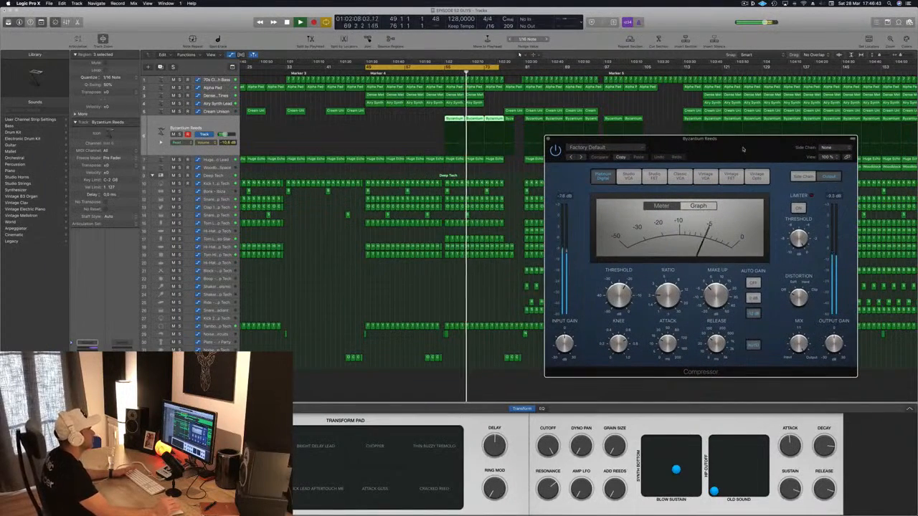
{"action": "key", "text": "space"}
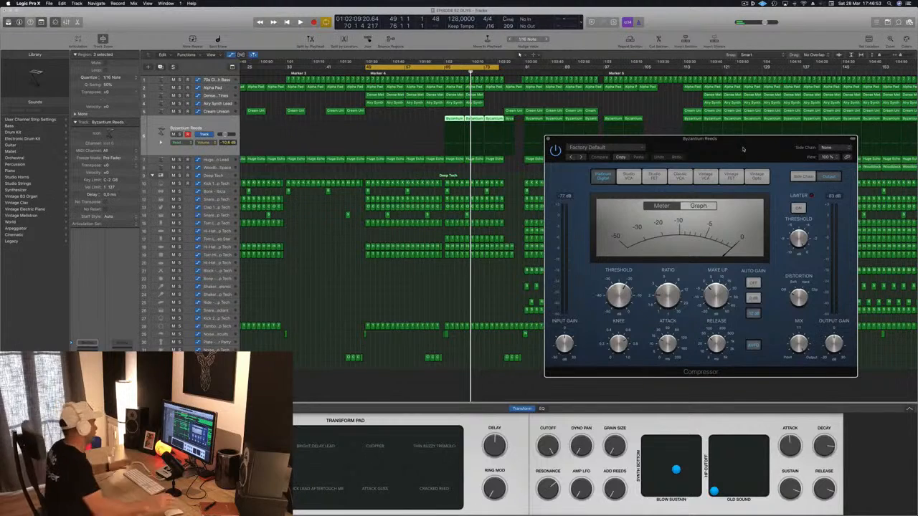
Move the Compressor window aside, replay the section from bar 49 and review the arrangement from the first bars onward
{"action": "left_click", "coordinate": [343, 298]}
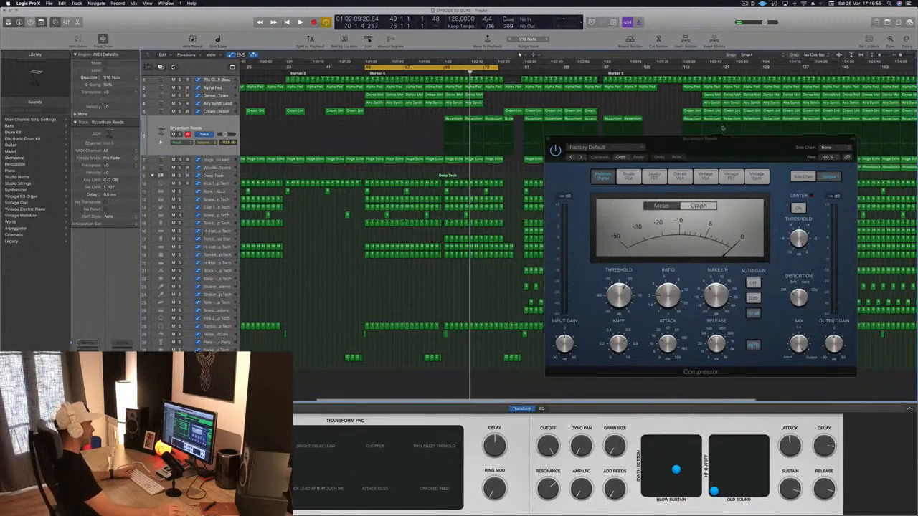
{"action": "left_click_drag", "start_coordinate": [721, 140], "coordinate": [786, 112]}
{"action": "key", "text": "space"}
{"action": "left_click", "coordinate": [403, 299]}
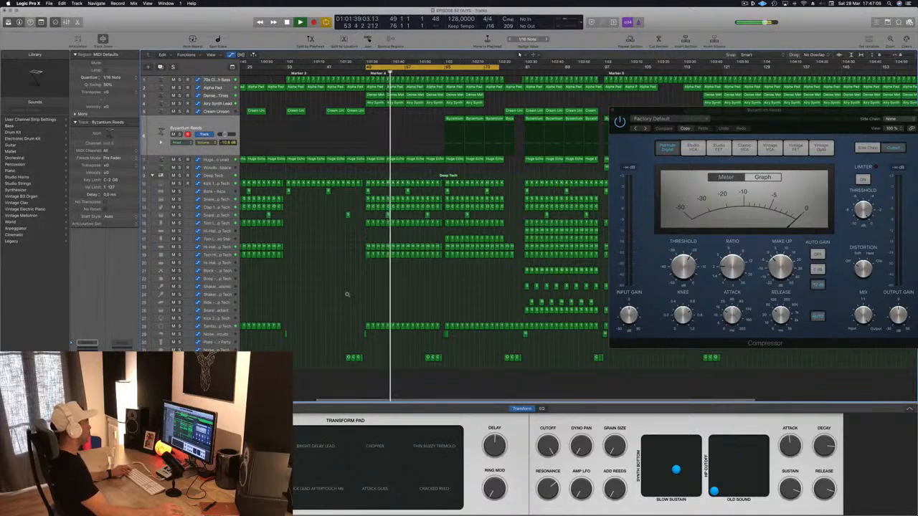
{"action": "scroll", "coordinate": [347, 295], "scroll_direction": "up", "scroll_amount": 1}
{"action": "scroll", "coordinate": [347, 294], "scroll_direction": "down", "scroll_amount": 1}
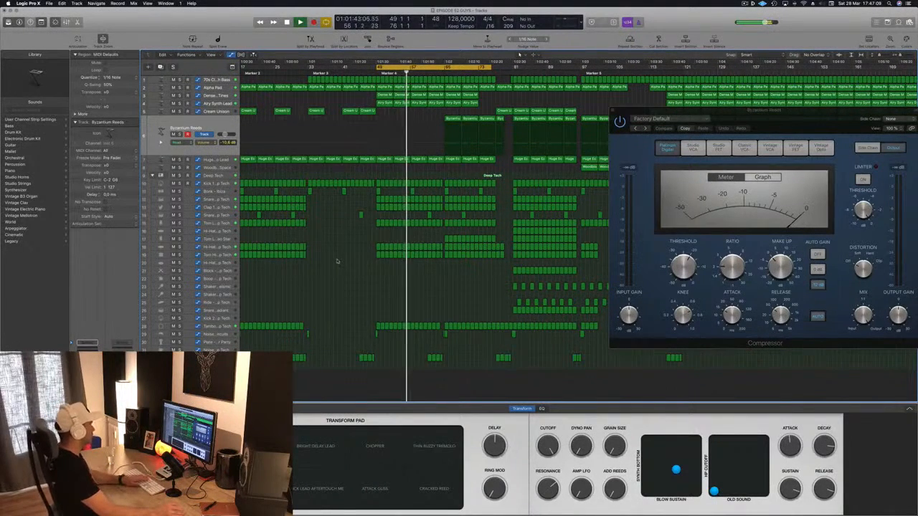
{"action": "scroll", "coordinate": [350, 278], "scroll_direction": "left", "scroll_amount": 1}
{"action": "scroll", "coordinate": [350, 278], "scroll_direction": "left", "scroll_amount": 5}
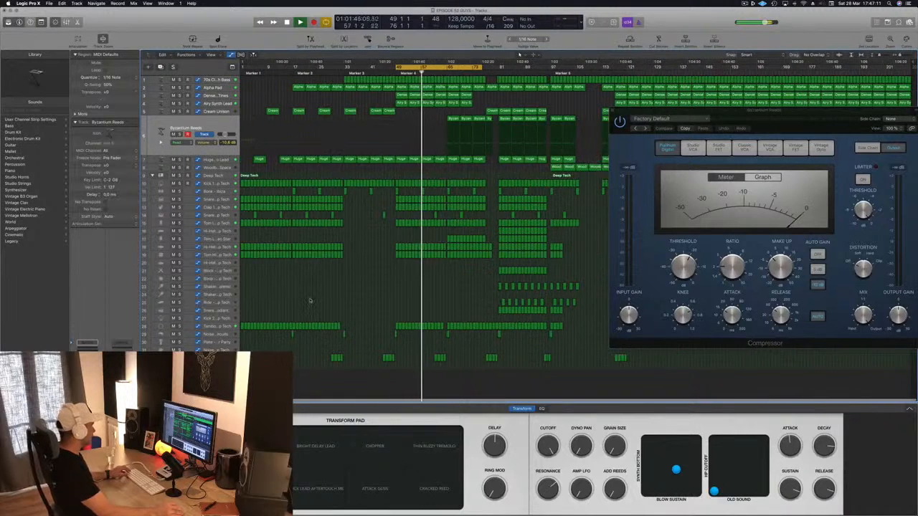
{"action": "scroll", "coordinate": [351, 278], "scroll_direction": "right", "scroll_amount": 1}
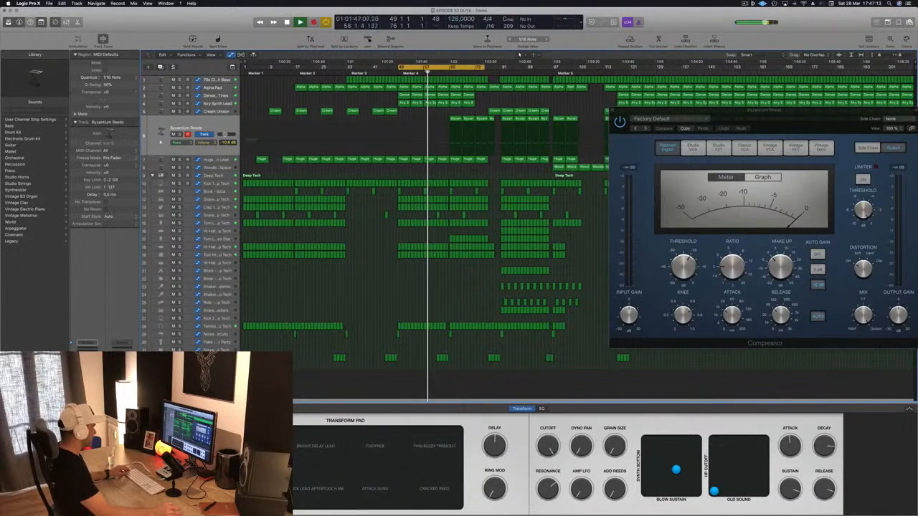
Place a Clap 2 region at bar 49, replay from there, and copy the region to bar 77
{"action": "left_click", "coordinate": [284, 358]}
{"action": "left_click_drag", "start_coordinate": [276, 364], "coordinate": [399, 365]}
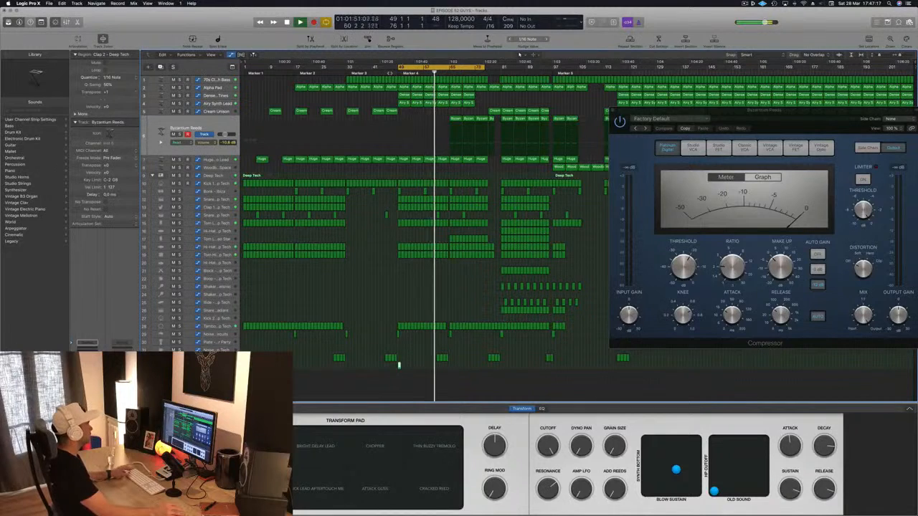
{"action": "key", "text": "shift+Return"}
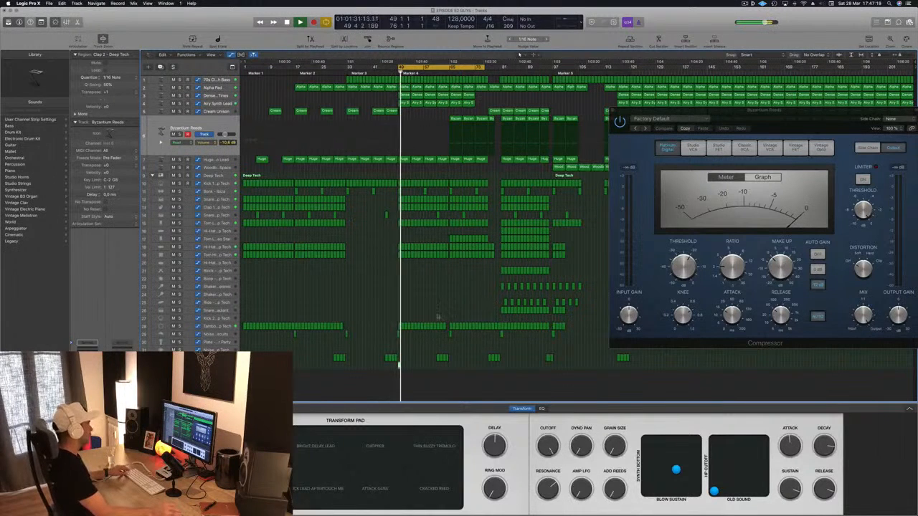
{"action": "left_click_drag", "start_coordinate": [399, 364], "coordinate": [492, 371]}
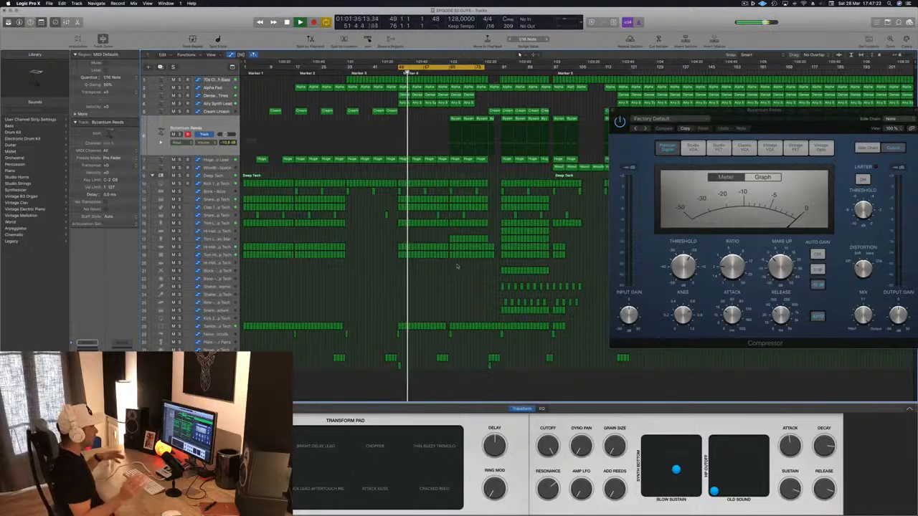
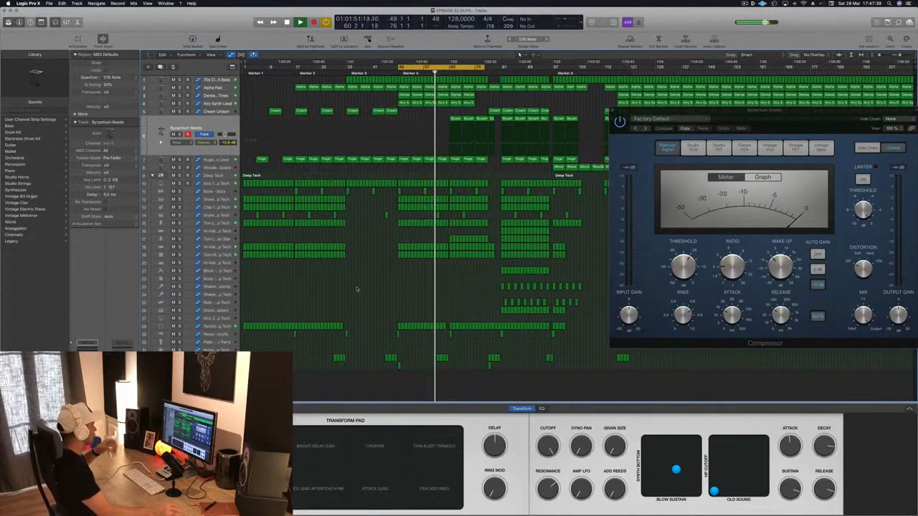
Check the 70s Classic Synth Bass automation and the Byzantium Reeds track during playback, briefly hiding the plug-in window
{"action": "left_click", "coordinate": [228, 80]}
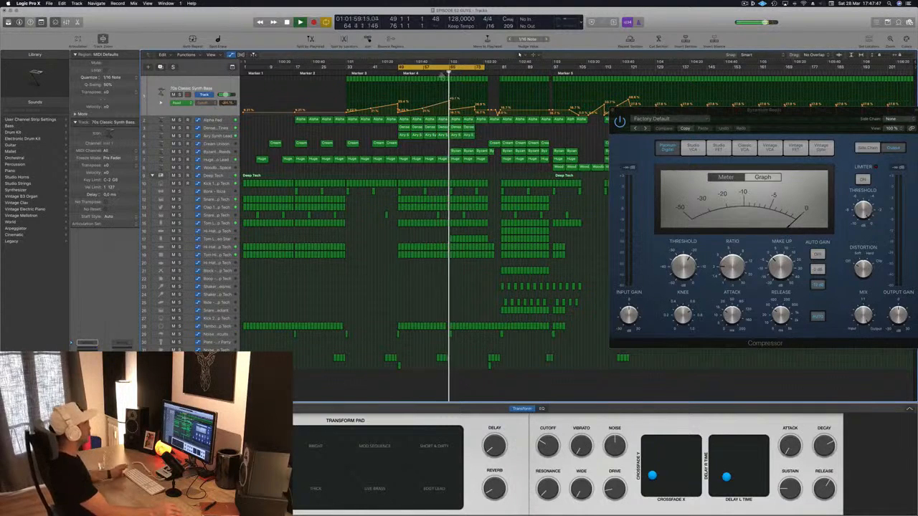
{"action": "left_click", "coordinate": [443, 74]}
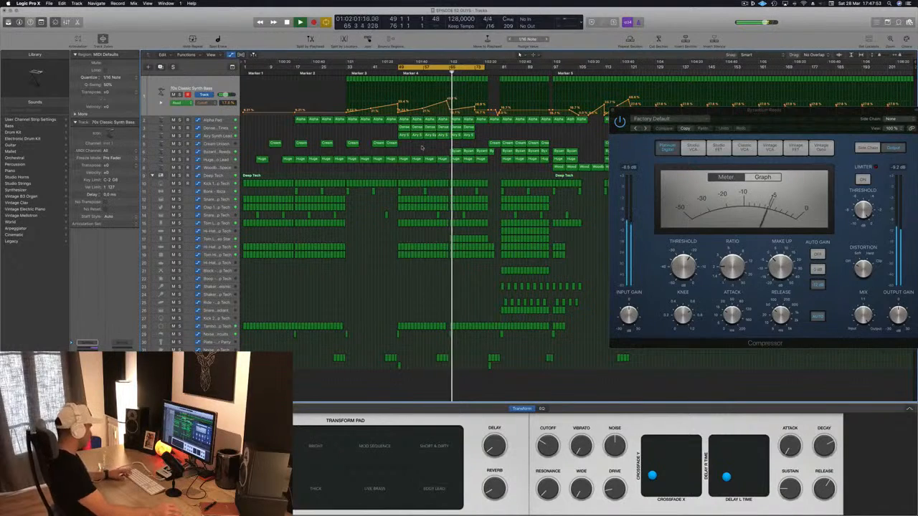
{"action": "left_click", "coordinate": [226, 152]}
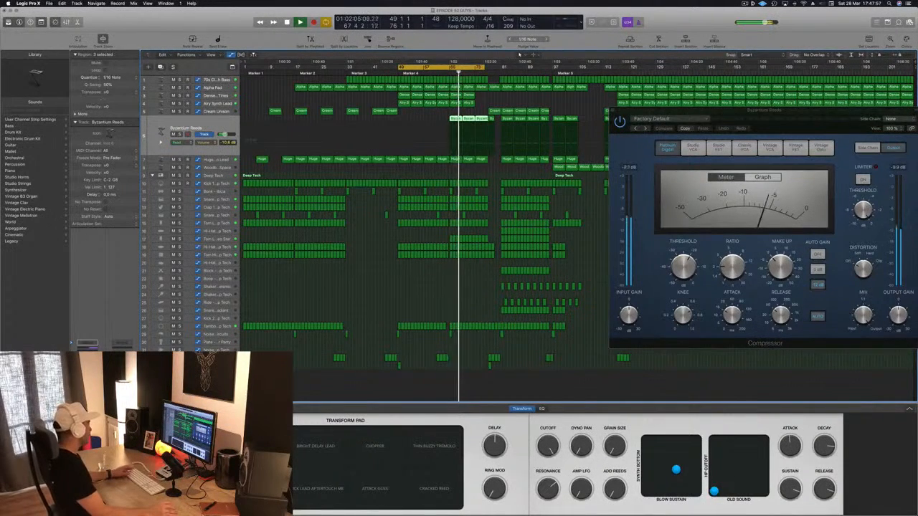
{"action": "key", "text": "v"}
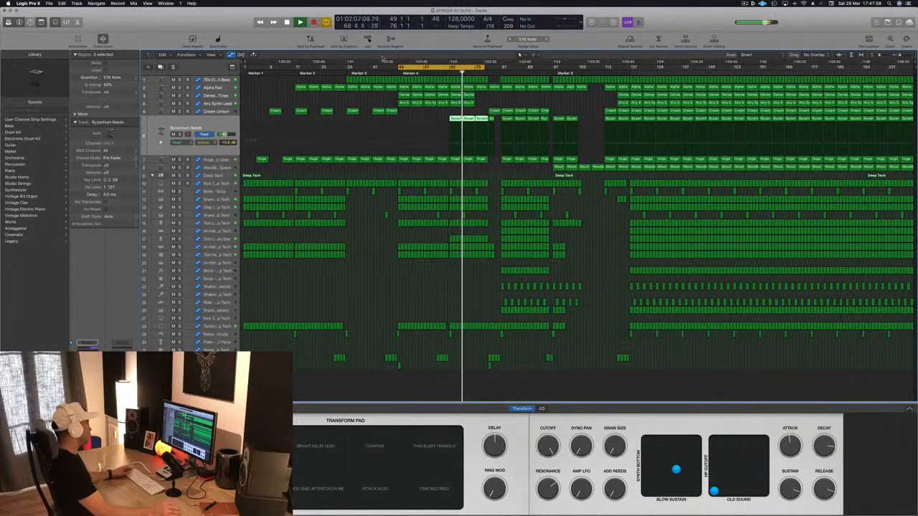
{"action": "key", "text": "v"}
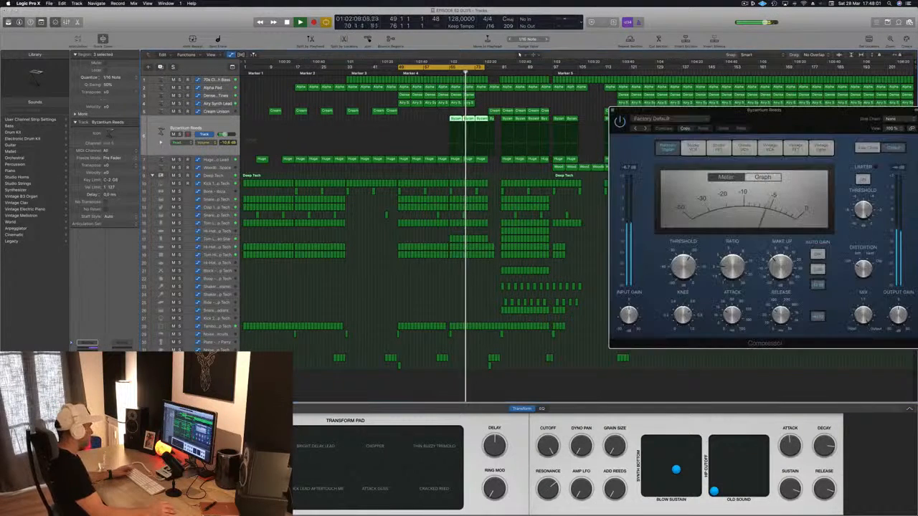
Side-chain the Byzantium Reeds Compressor to Bus 13, raise its ratio to about 3.9:1, and move the window aside
{"action": "left_click_drag", "start_coordinate": [839, 106], "coordinate": [633, 123]}
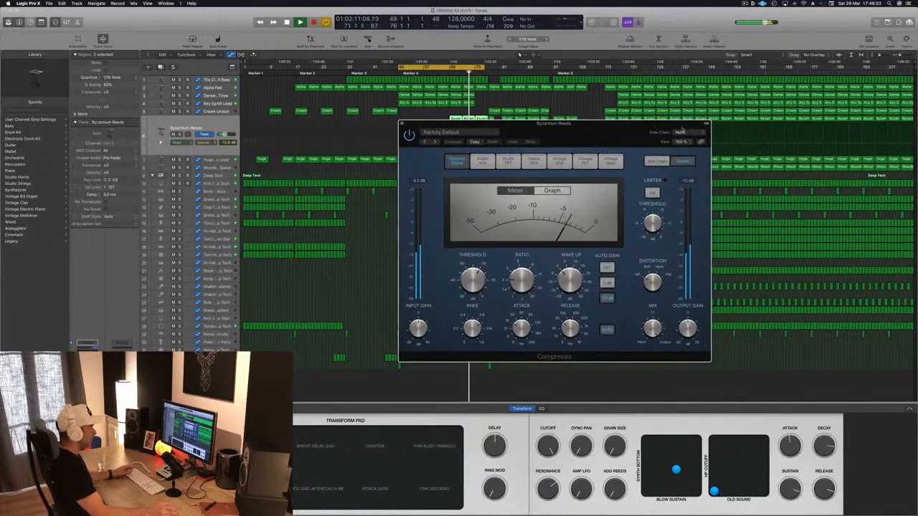
{"action": "left_click", "coordinate": [681, 131]}
{"action": "mouse_move", "coordinate": [678, 152]}
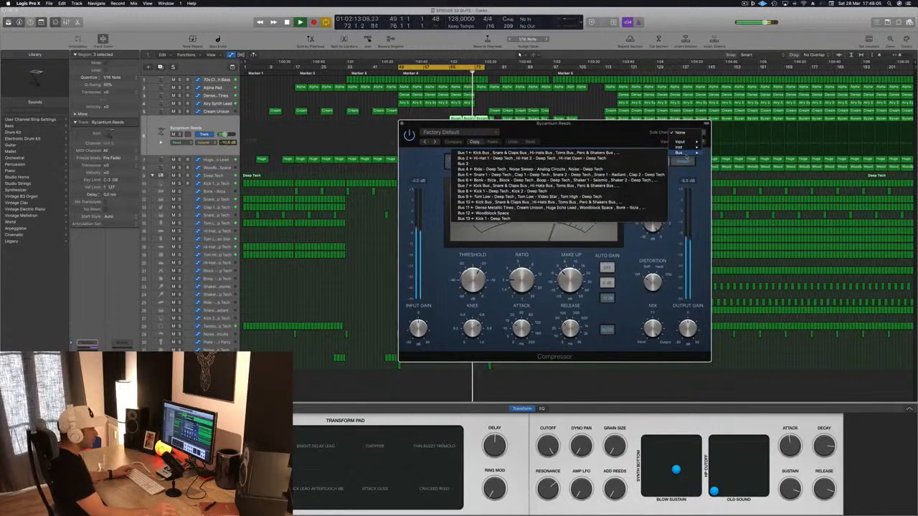
{"action": "left_click", "coordinate": [497, 218]}
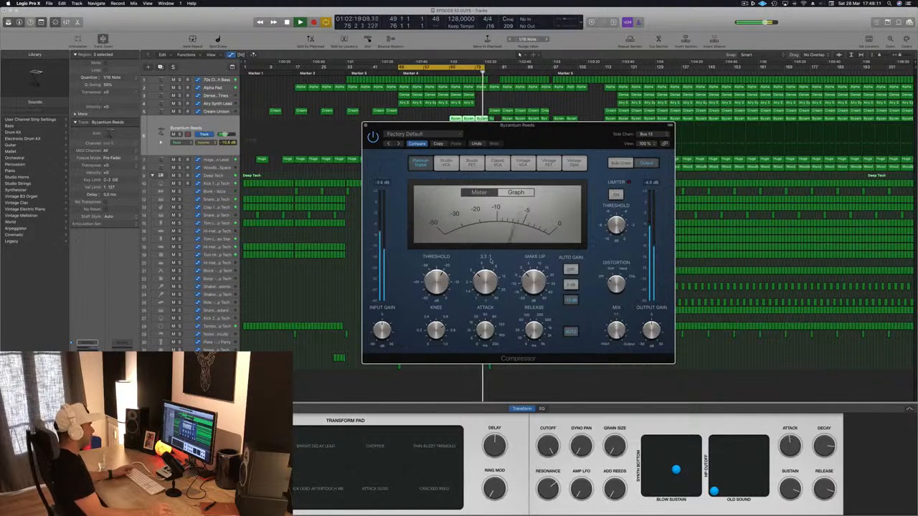
{"action": "left_click_drag", "start_coordinate": [490, 260], "coordinate": [492, 256]}
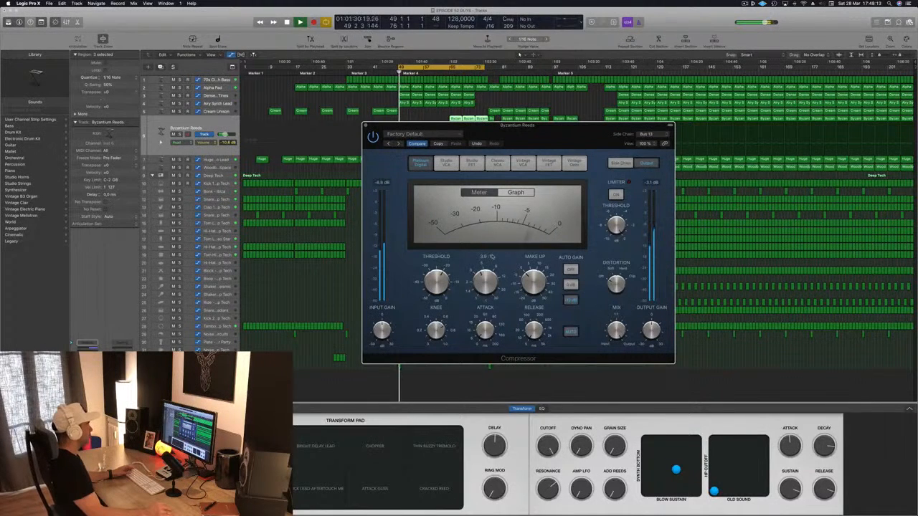
{"action": "left_click_drag", "start_coordinate": [495, 126], "coordinate": [706, 113]}
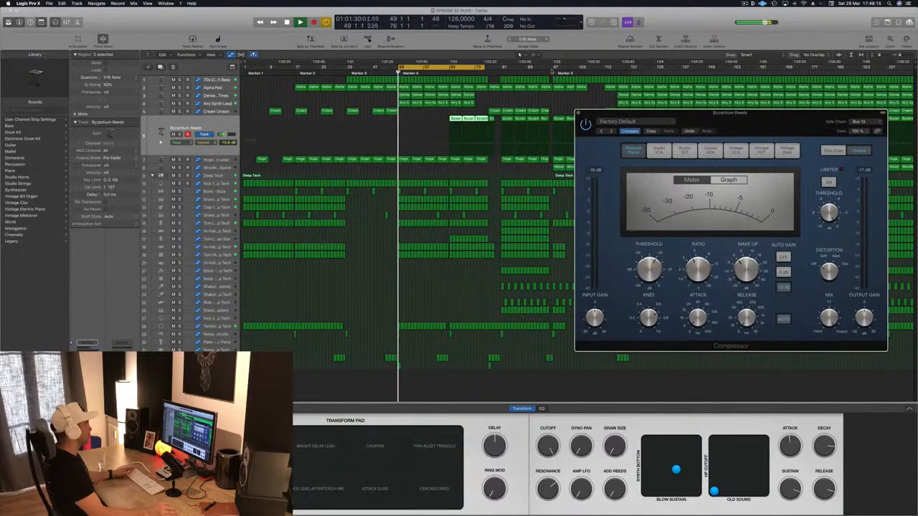
Move the cycle range to bars 65–92, replay the Byzantium Reeds with the side-chained Compressor, and close the plug-in
{"action": "key", "text": "space"}
{"action": "left_click_drag", "start_coordinate": [451, 67], "coordinate": [502, 69]}
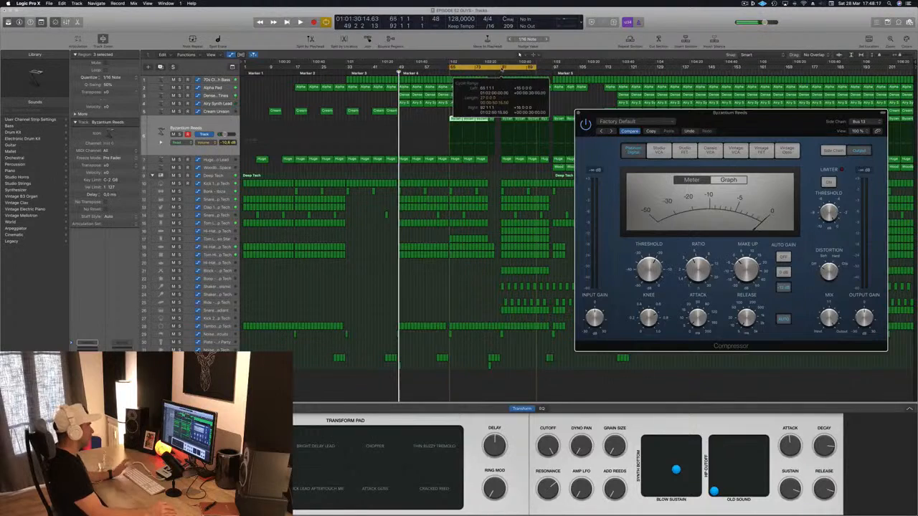
{"action": "key", "text": "space"}
{"action": "left_click_drag", "start_coordinate": [770, 120], "coordinate": [561, 135]}
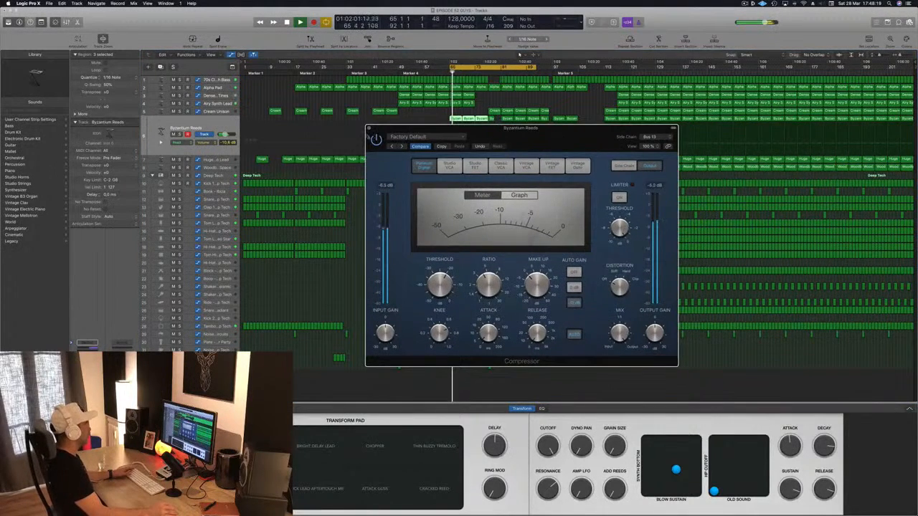
{"action": "left_click", "coordinate": [368, 129]}
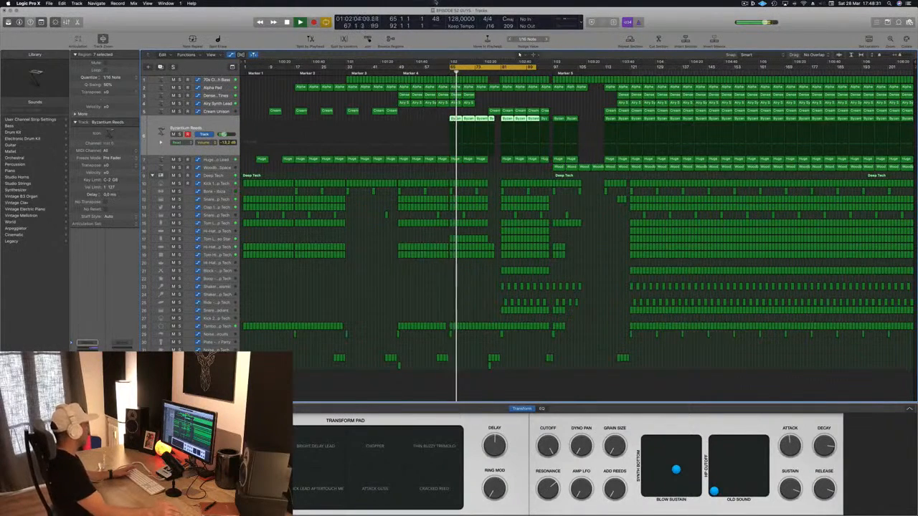
Compare the synth bass, Huge Echo Lead and Byzantium Reeds during playback, and lower the Byzantium Reeds volume to -14.2 dB
{"action": "left_click", "coordinate": [213, 80]}
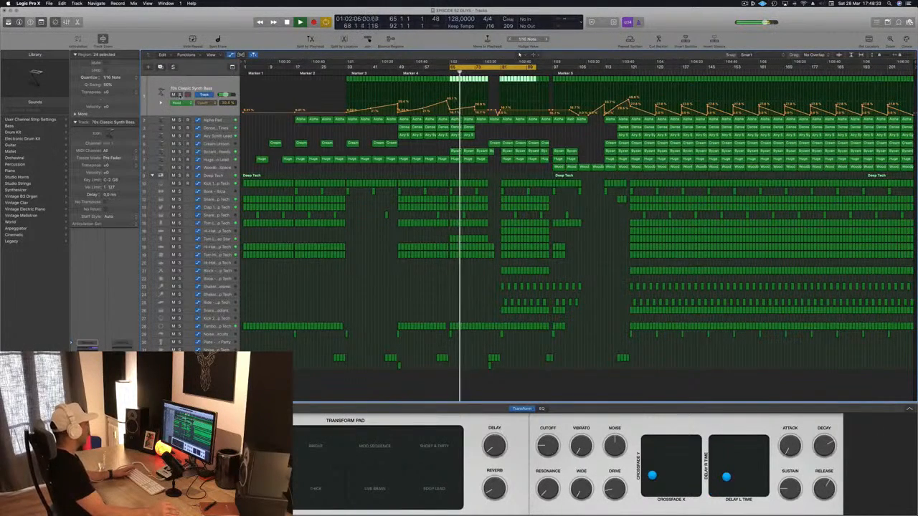
{"action": "key", "text": "space"}
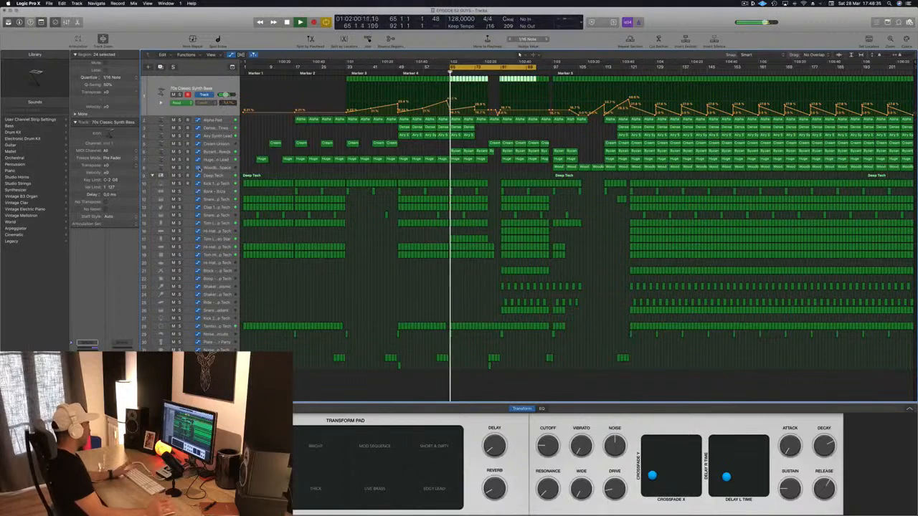
{"action": "left_click", "coordinate": [215, 158]}
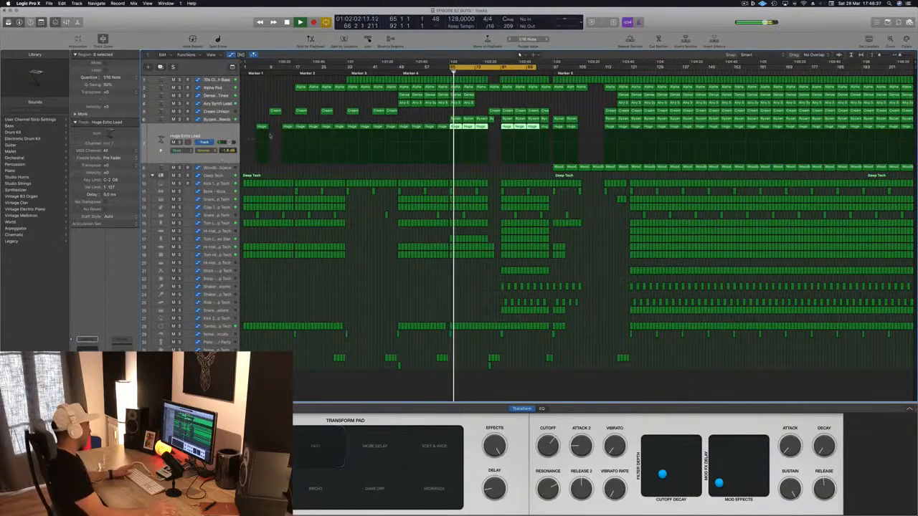
{"action": "left_click", "coordinate": [225, 120]}
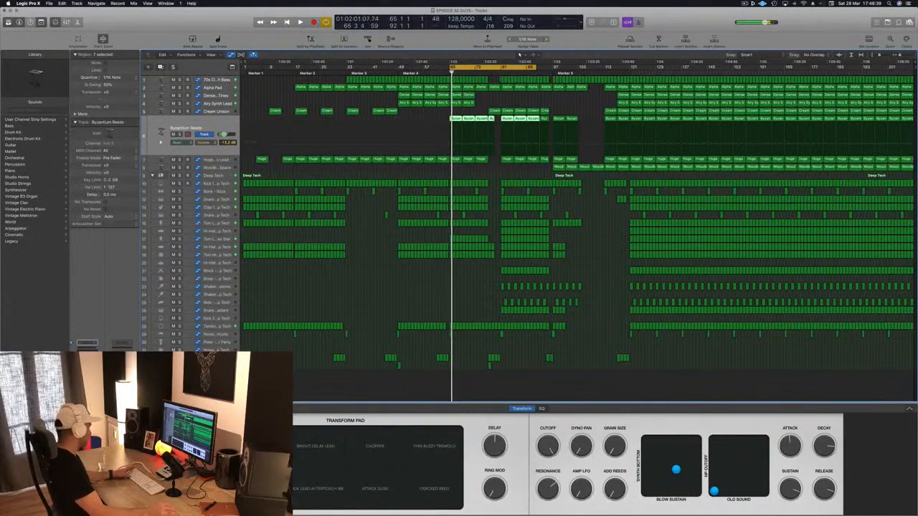
{"action": "key", "text": "space"}
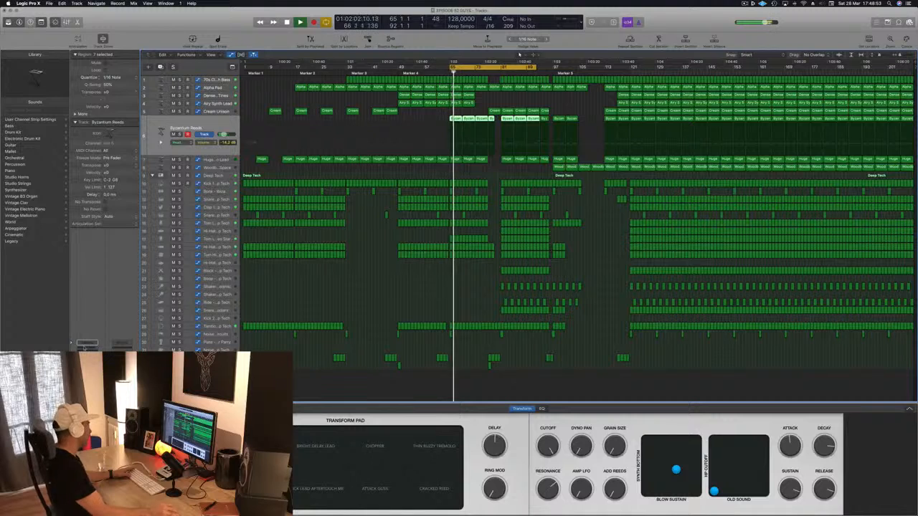
Shape the Byzantium Reeds Channel EQ with a -6.5 dB dip at 1480 Hz, a 2150 Hz high cut and a 47.5 Hz low cut
{"action": "key", "text": "v"}
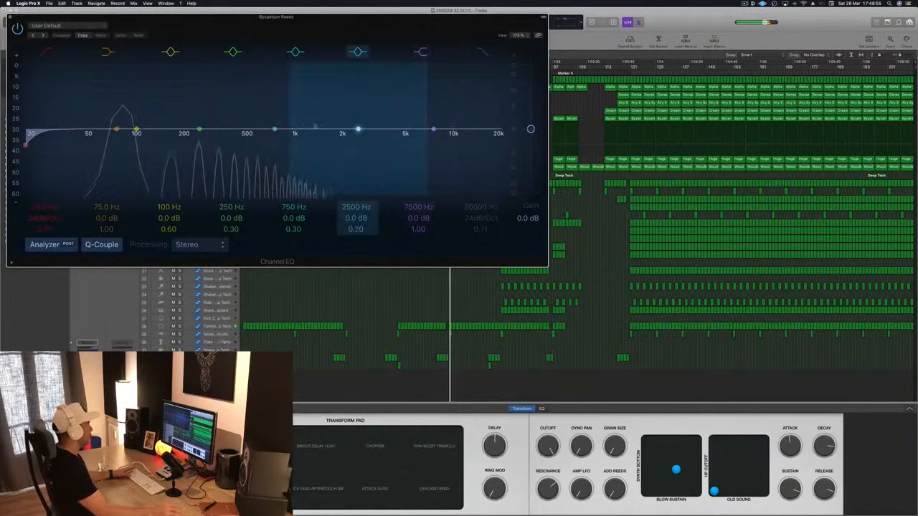
{"action": "left_click_drag", "start_coordinate": [357, 133], "coordinate": [316, 149]}
{"action": "left_click", "coordinate": [481, 52]}
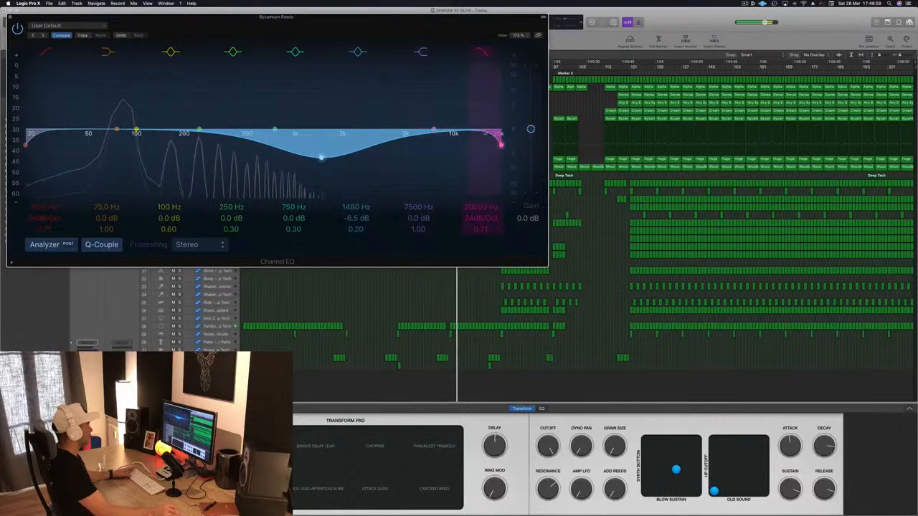
{"action": "left_click_drag", "start_coordinate": [500, 135], "coordinate": [348, 145]}
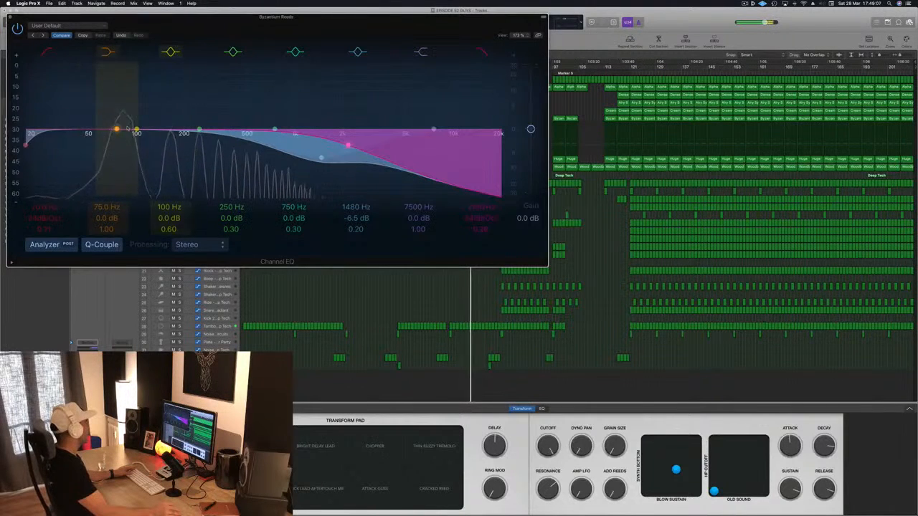
{"action": "left_click_drag", "start_coordinate": [48, 133], "coordinate": [109, 133]}
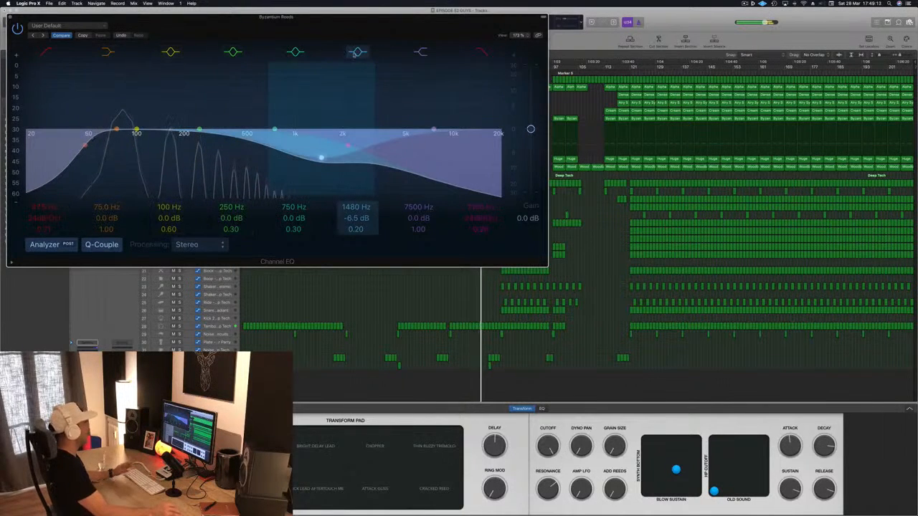
{"action": "left_click", "coordinate": [10, 16]}
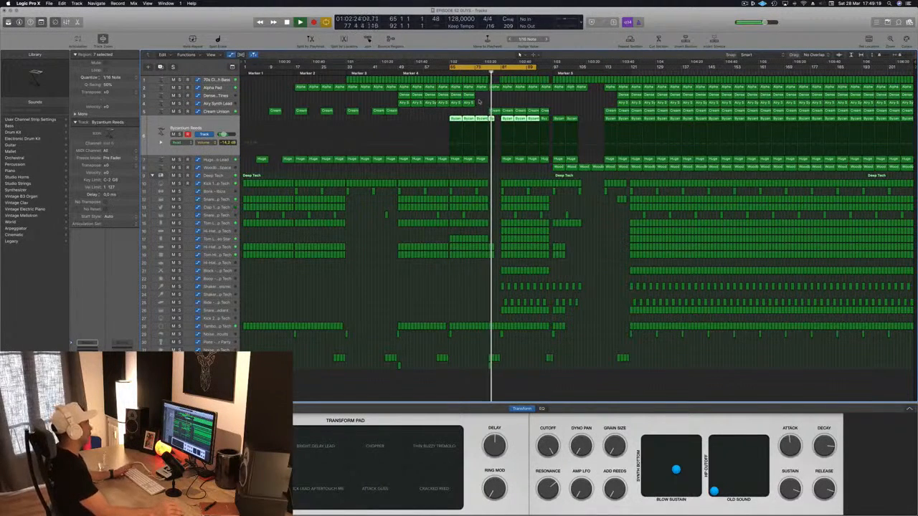
Deselect the Byzantium Reeds regions, listen on from bar 65, and check the channel strips in the Mixer
{"action": "left_click", "coordinate": [435, 114]}
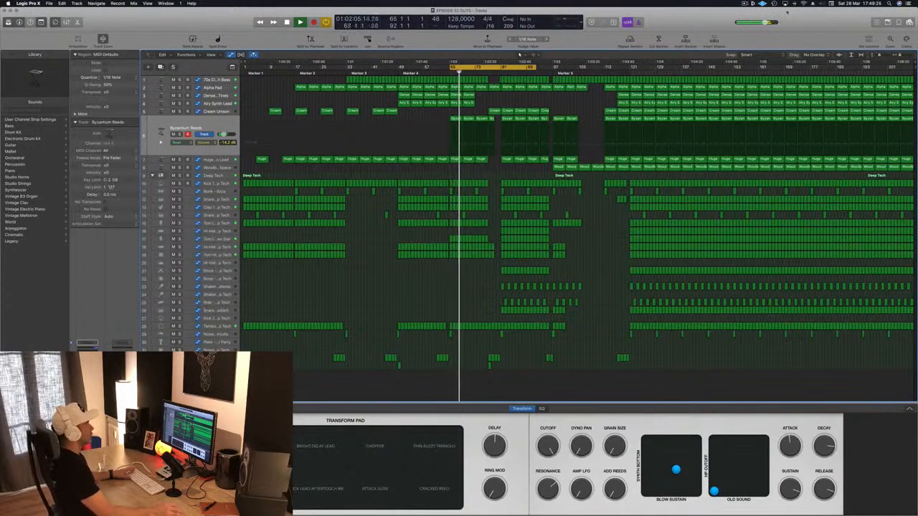
{"action": "left_click", "coordinate": [748, 4]}
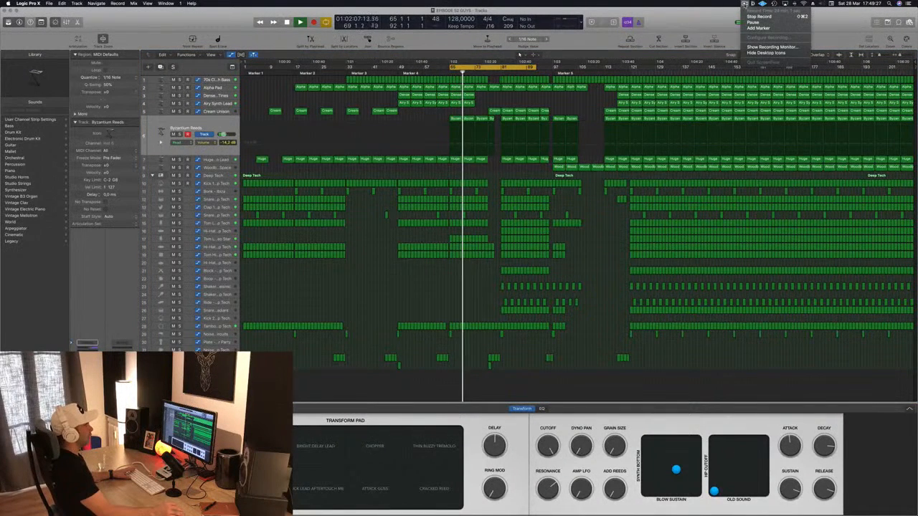
{"action": "left_click", "coordinate": [712, 24]}
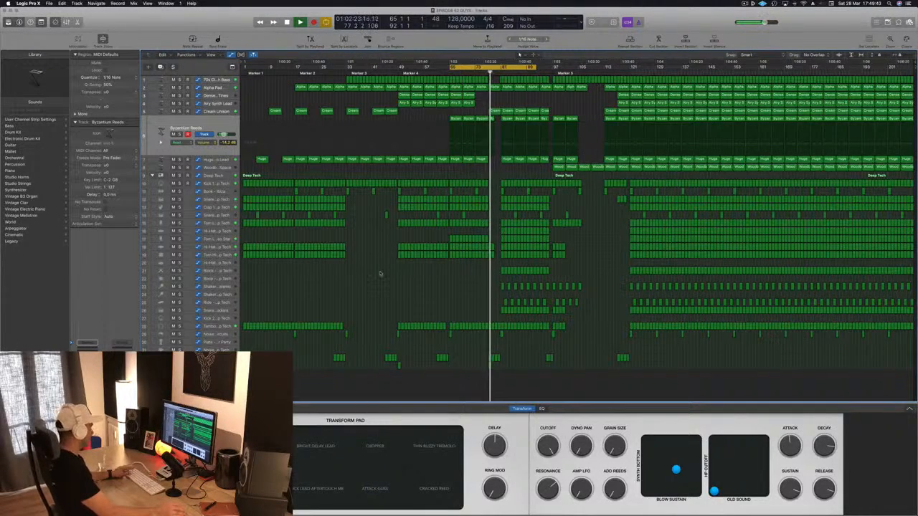
{"action": "key", "text": "x"}
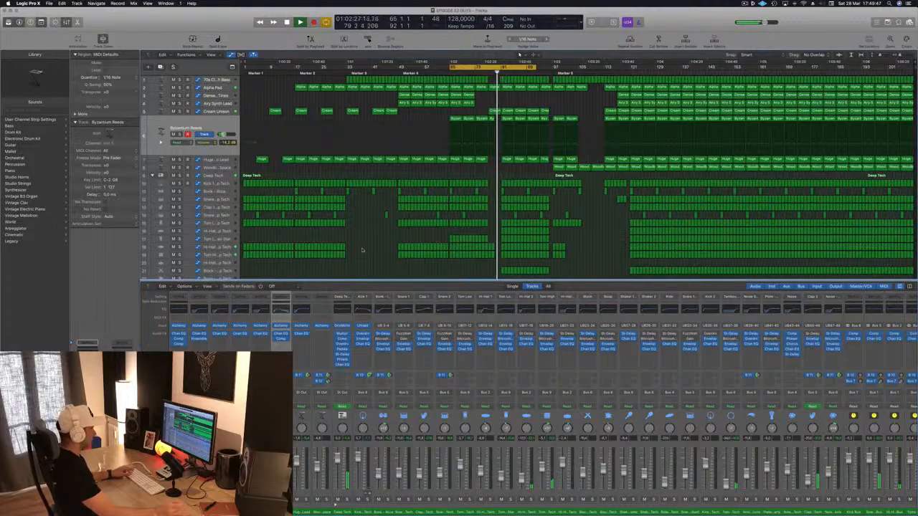
{"action": "key", "text": "x"}
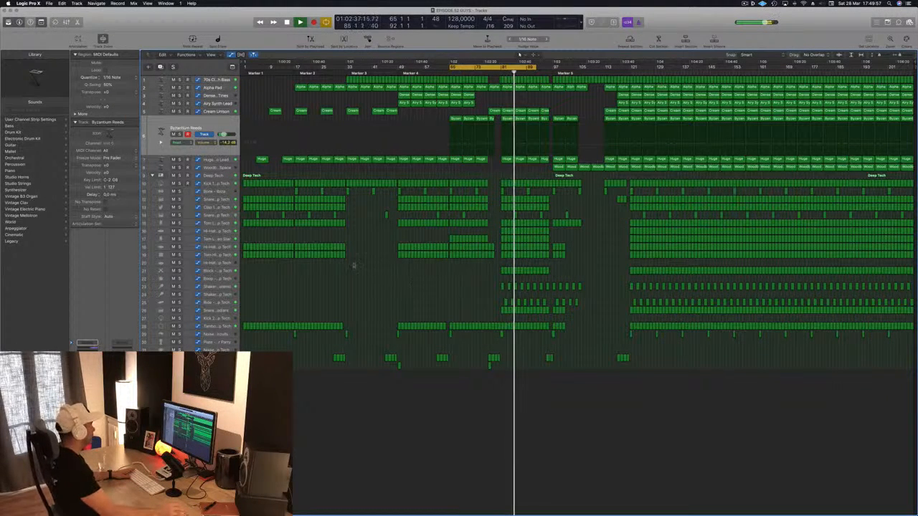
Audition the Block - Deep Tech and Snare 1 - Radiant tracks in solo, one after the other, during playback
{"action": "left_click", "coordinate": [231, 269]}
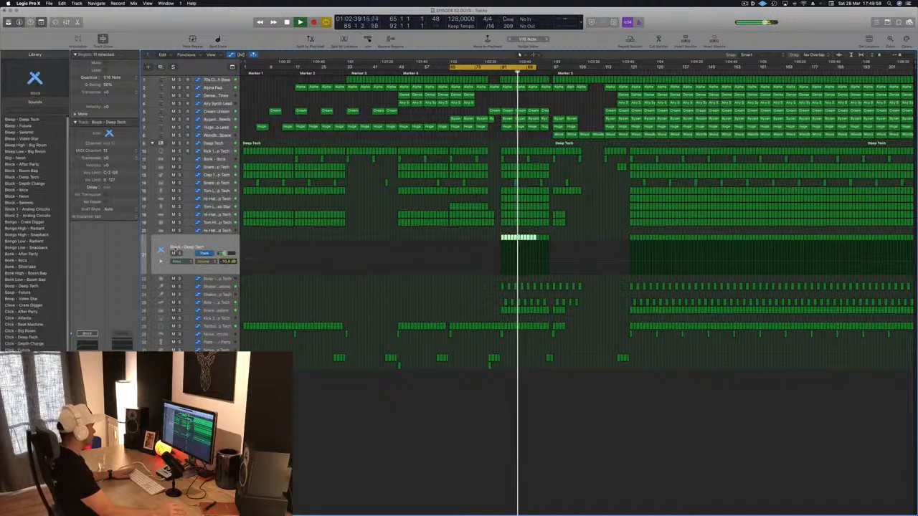
{"action": "left_click", "coordinate": [179, 253]}
{"action": "left_click", "coordinate": [179, 254]}
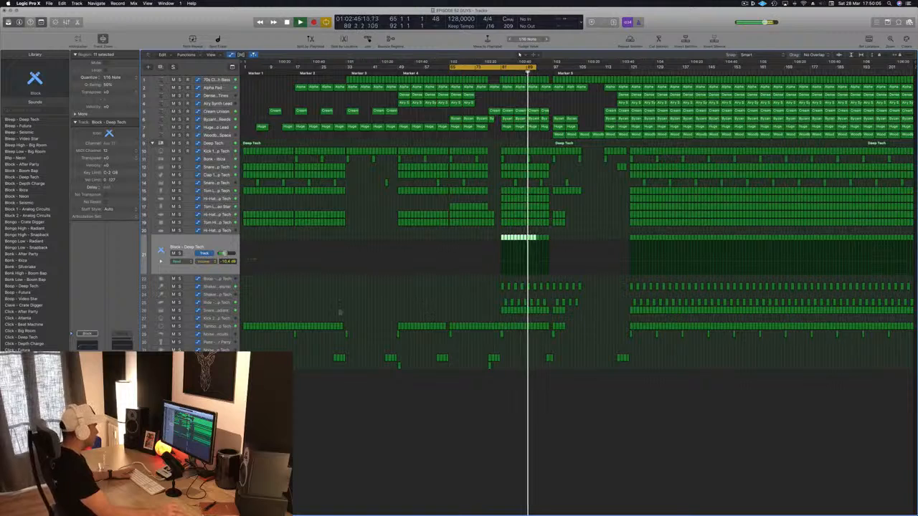
{"action": "left_click", "coordinate": [208, 311]}
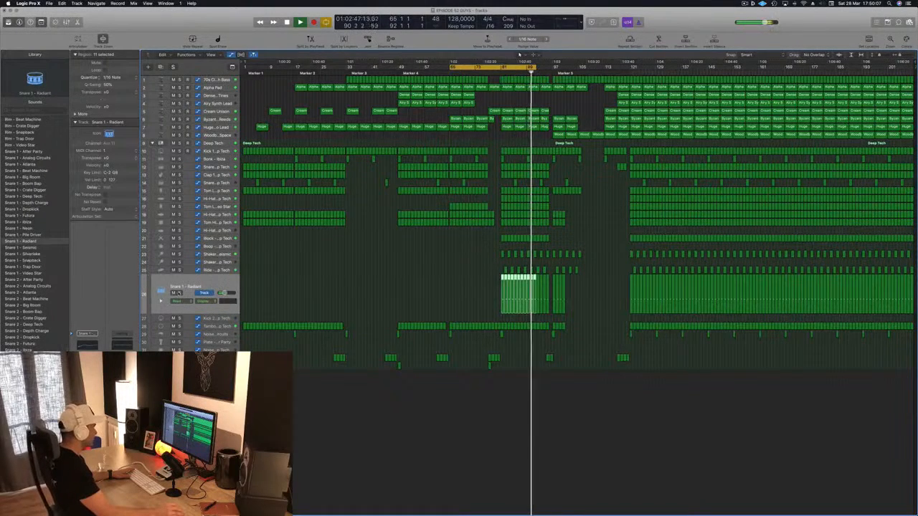
{"action": "left_click", "coordinate": [179, 293]}
{"action": "left_click", "coordinate": [180, 293]}
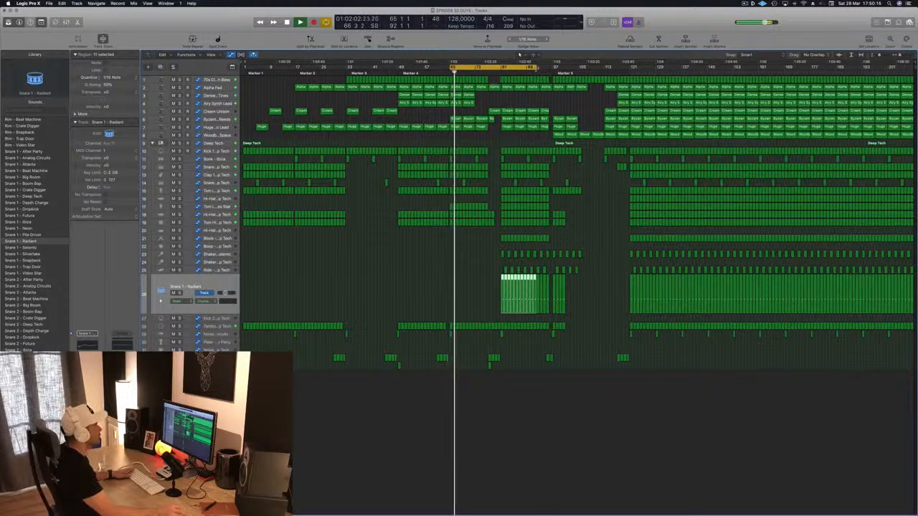
Extend the cycle range to bar 97 and lower the 70s Classic Synth Bass cutoff automation around bar 73
{"action": "left_click_drag", "start_coordinate": [536, 68], "coordinate": [556, 68]}
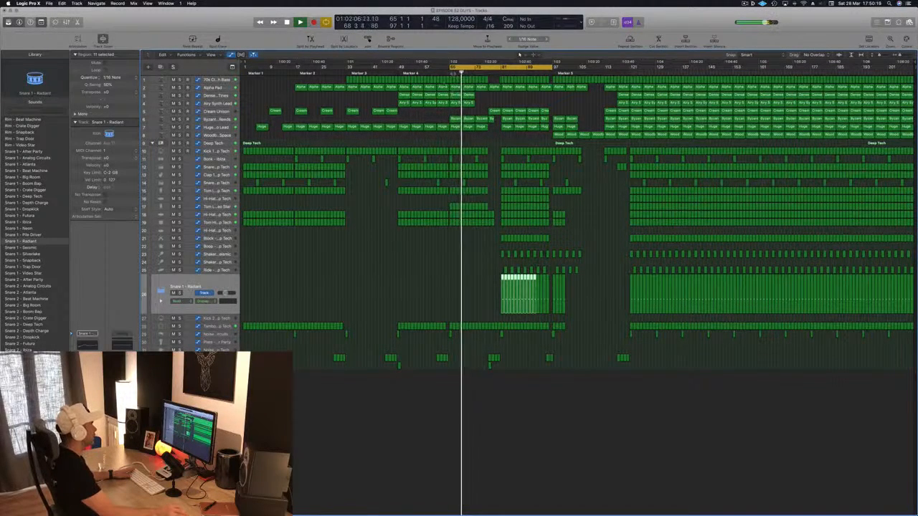
{"action": "left_click", "coordinate": [219, 80]}
{"action": "key", "text": "space"}
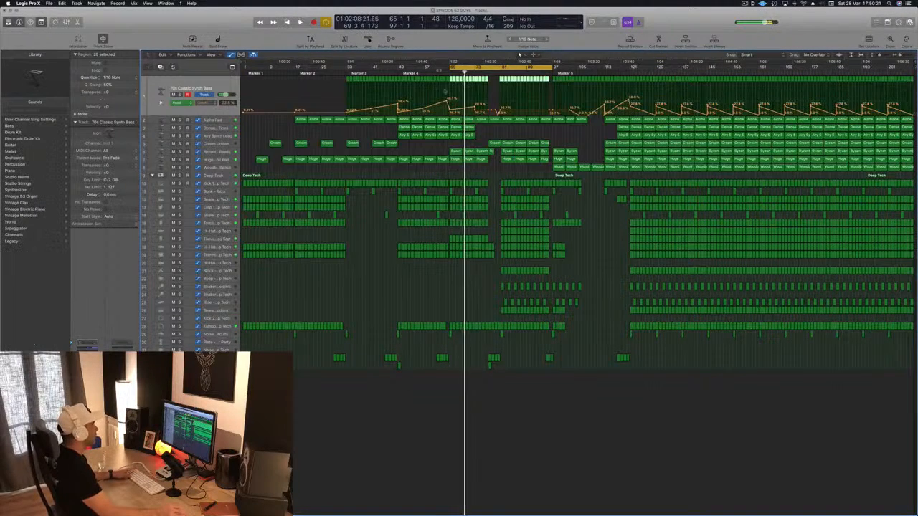
{"action": "left_click_drag", "start_coordinate": [474, 109], "coordinate": [474, 108]}
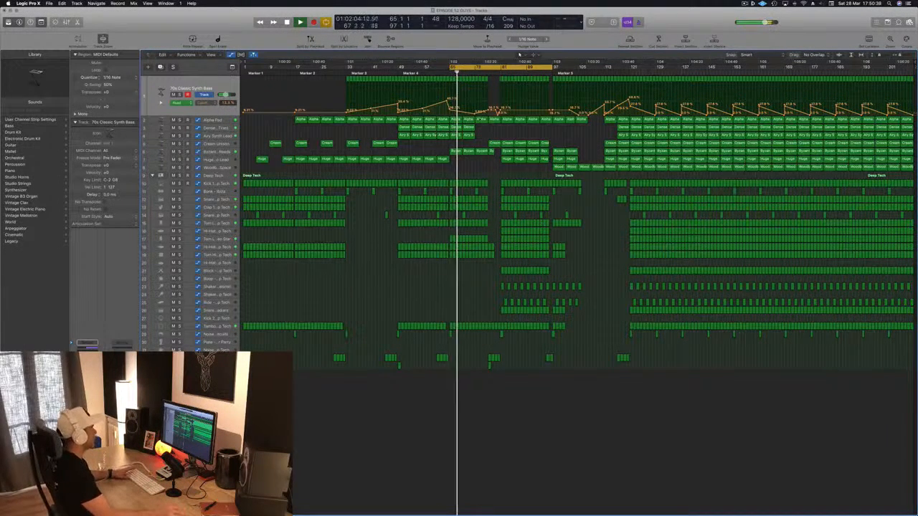
Delete the Alpha Pad regions between bars 65 and 81 and save the project
{"action": "left_click", "coordinate": [223, 120]}
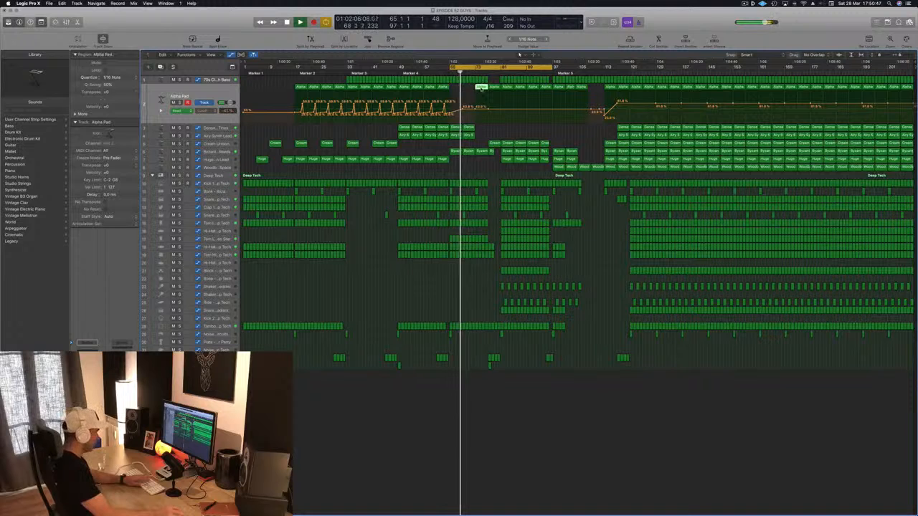
{"action": "key", "text": "Delete"}
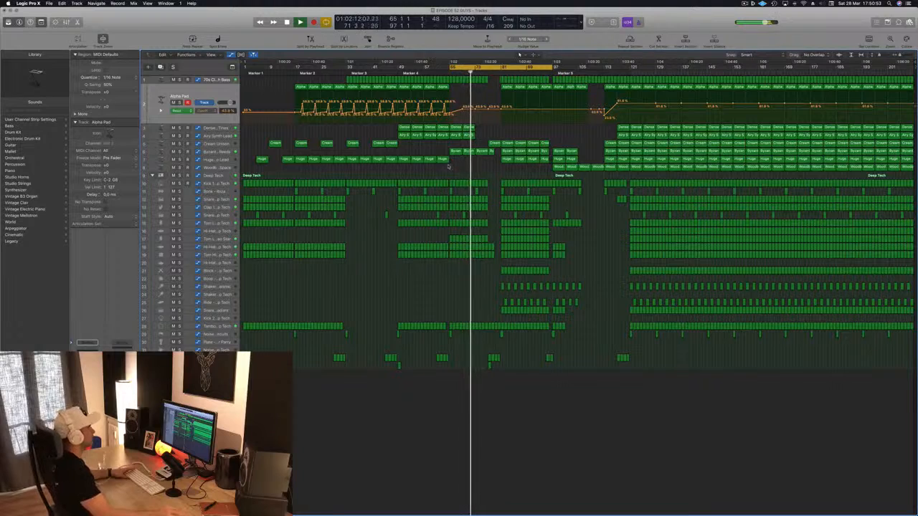
{"action": "key", "text": "super+s"}
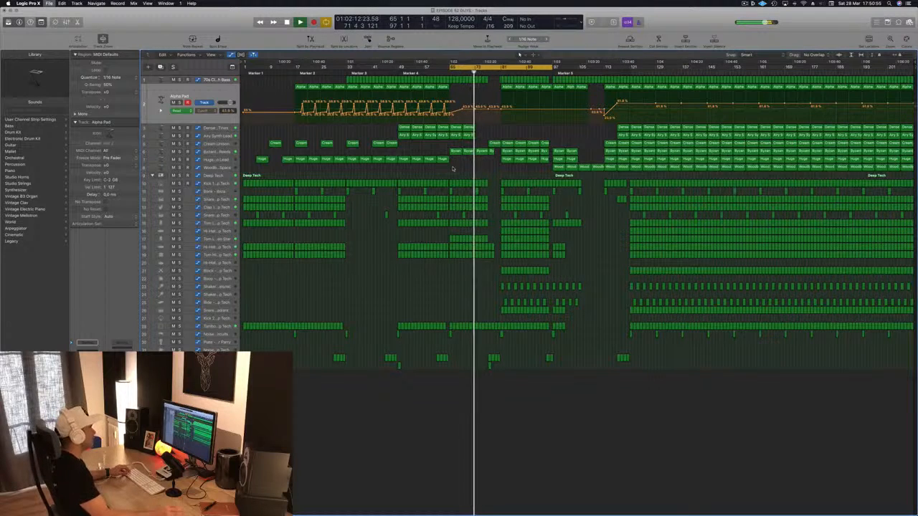
Listen through the section from bar 65 to about bar 85, checking the arrangement, and return to bar 65
{"action": "scroll", "coordinate": [452, 169], "scroll_direction": "up", "scroll_amount": 2}
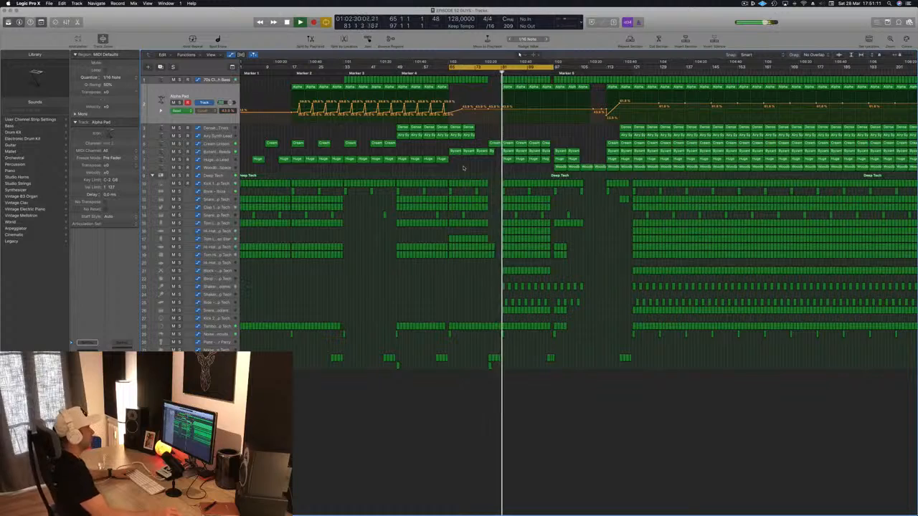
{"action": "key", "text": "super+Left"}
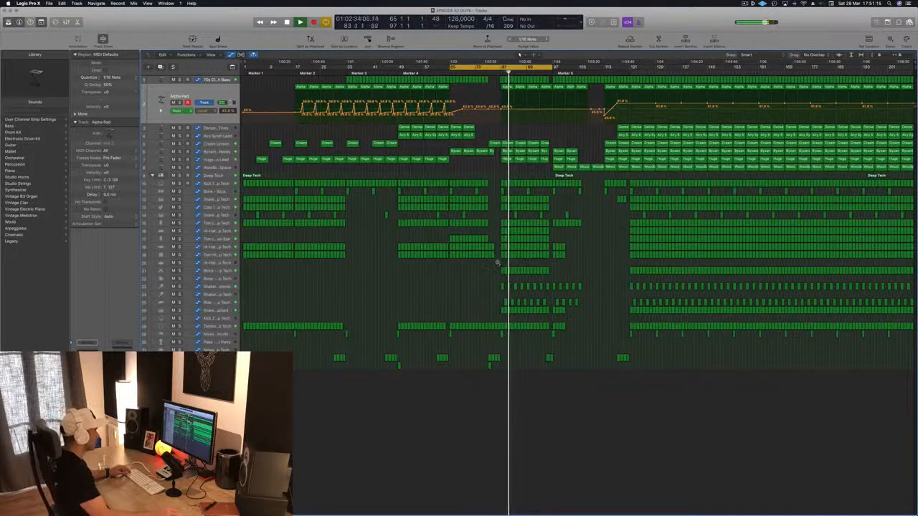
{"action": "key", "text": "super+Right"}
{"action": "key", "text": "super+Right"}
{"action": "key", "text": "super+Right"}
{"action": "key", "text": "super+Right"}
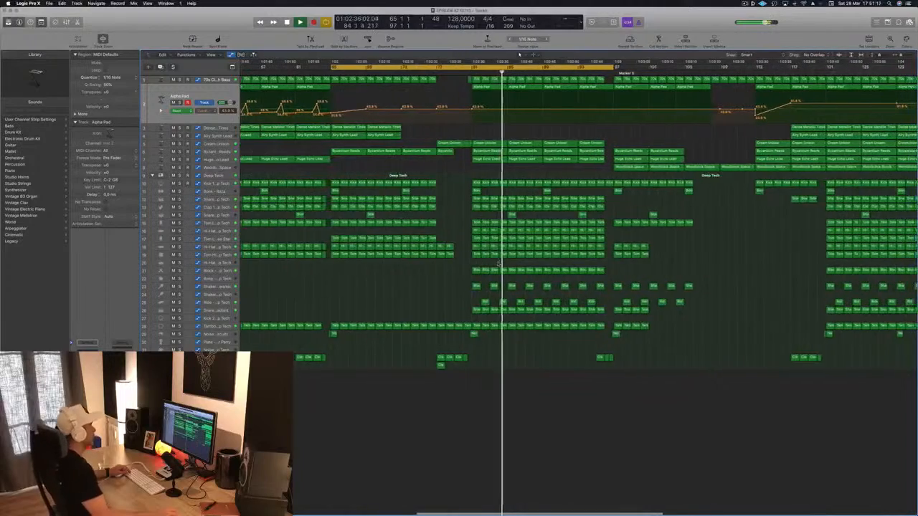
{"action": "key", "text": "super+Left"}
{"action": "key", "text": "space"}
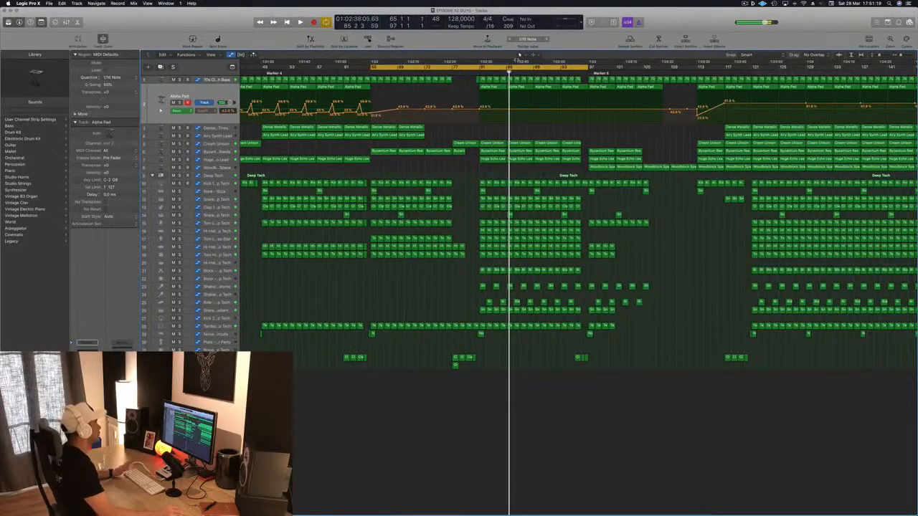
{"action": "key", "text": "space"}
{"action": "key", "text": "super+Left"}
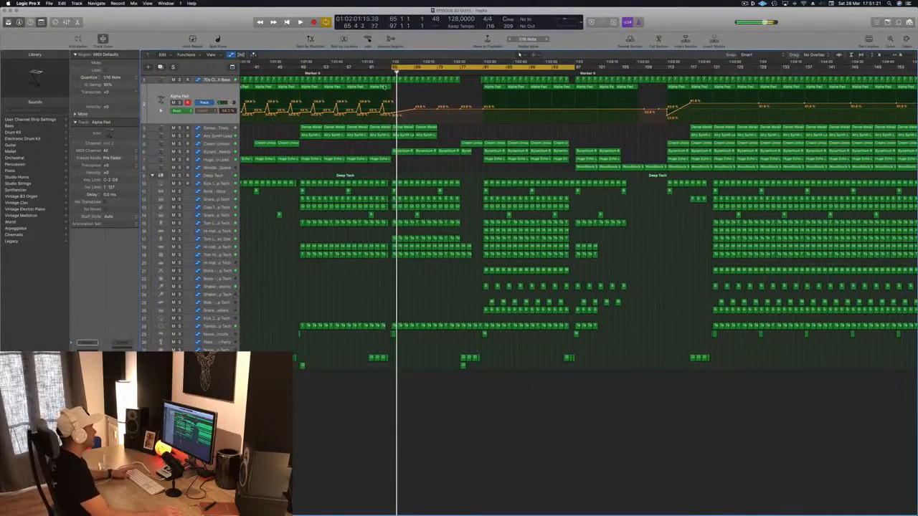
Replay the transition into bar 65 from a few bars earlier and check the Woodblock Space region at bar 97
{"action": "left_click", "coordinate": [372, 72]}
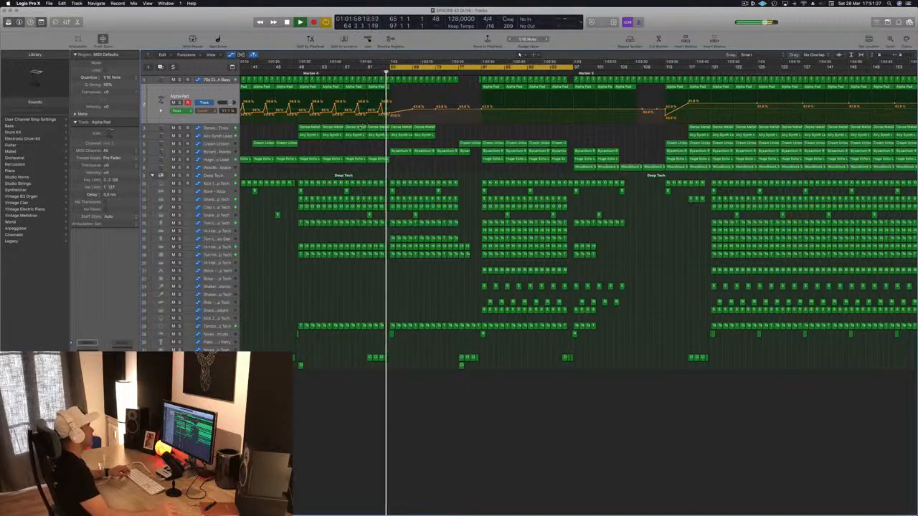
{"action": "key", "text": "super+Right"}
{"action": "key", "text": "super+Left"}
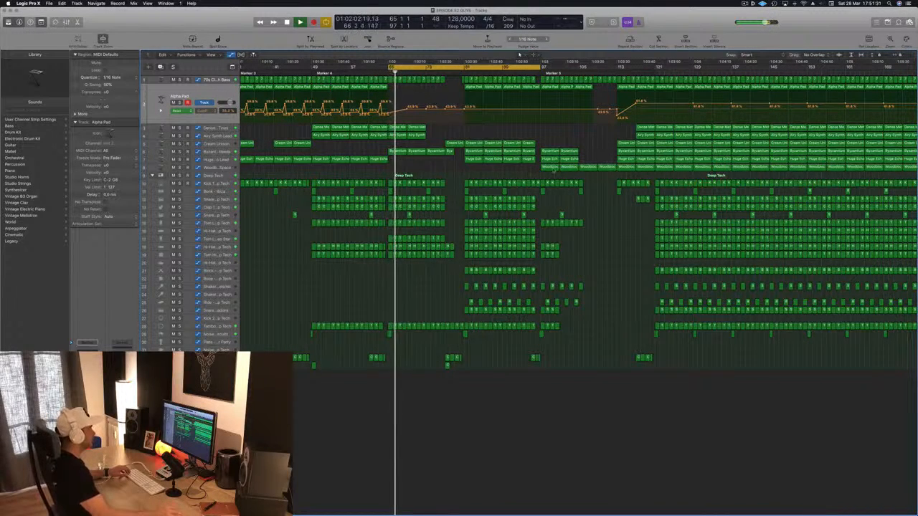
{"action": "left_click", "coordinate": [549, 168]}
{"action": "key", "text": "super+s"}
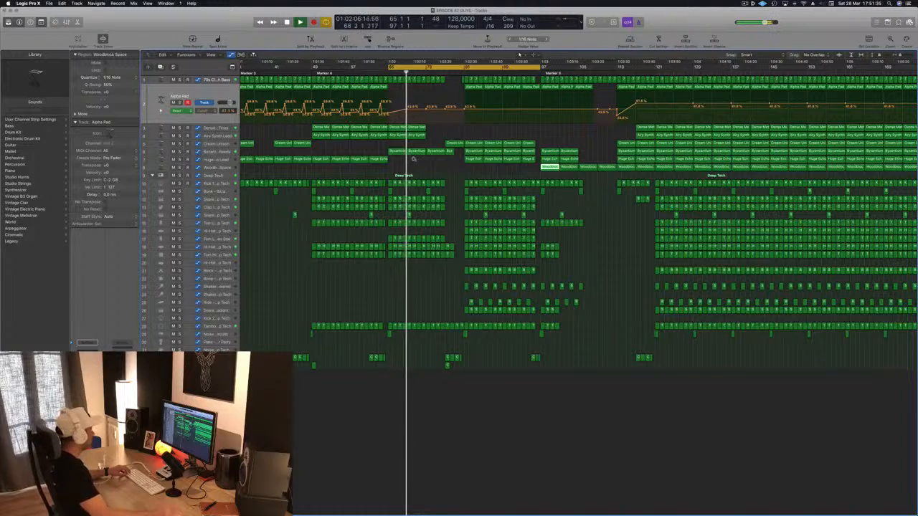
{"action": "key", "text": "super+Left"}
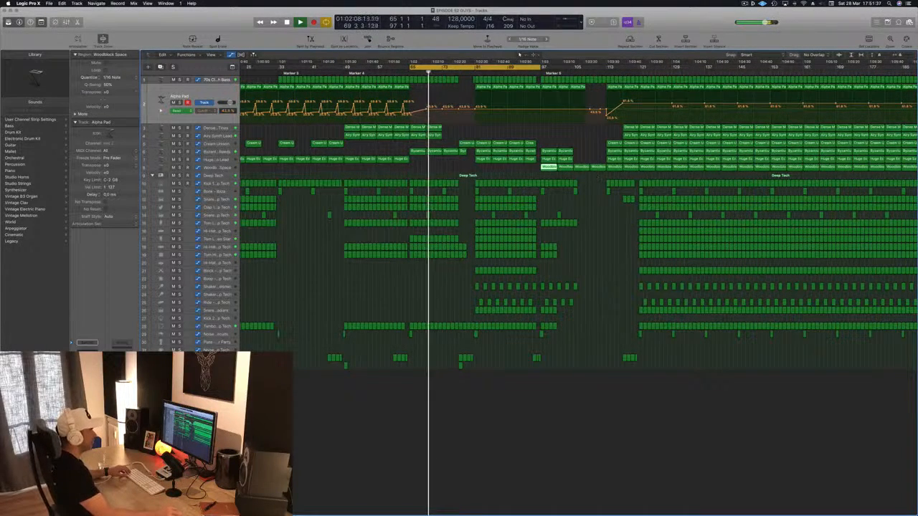
{"action": "key", "text": "super+Left"}
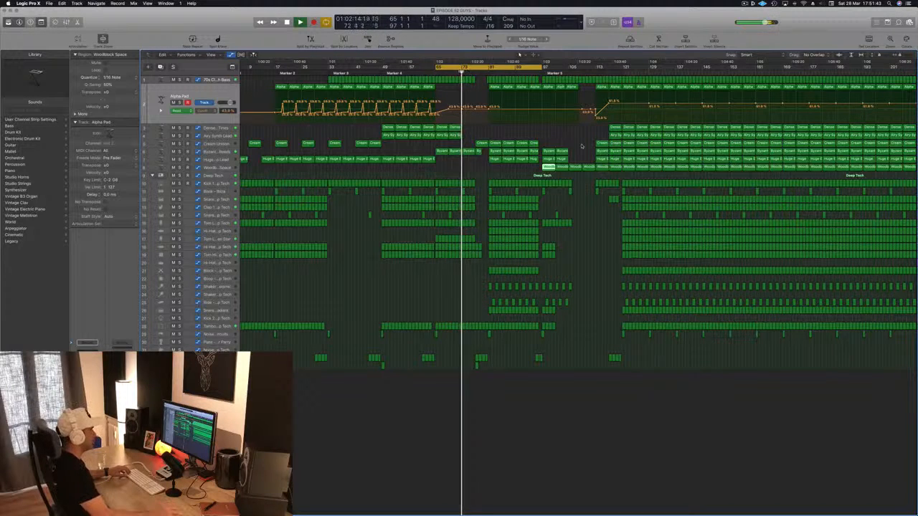
{"action": "left_click", "coordinate": [476, 170]}
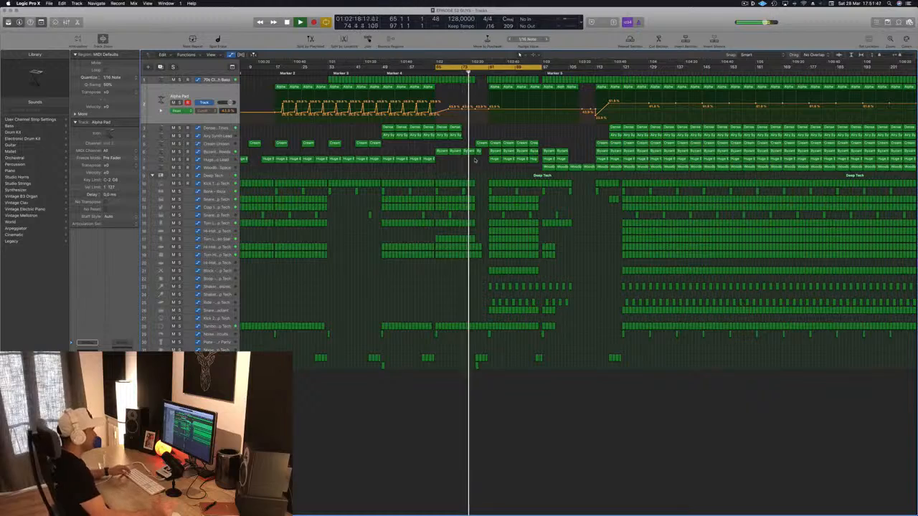
Restart playback from bar 65 and delete the tambourine regions between bars 69 and 81
{"action": "key", "text": "super+Right"}
{"action": "key", "text": "super+Right"}
{"action": "key", "text": "super+Right"}
{"action": "key", "text": "super+Right"}
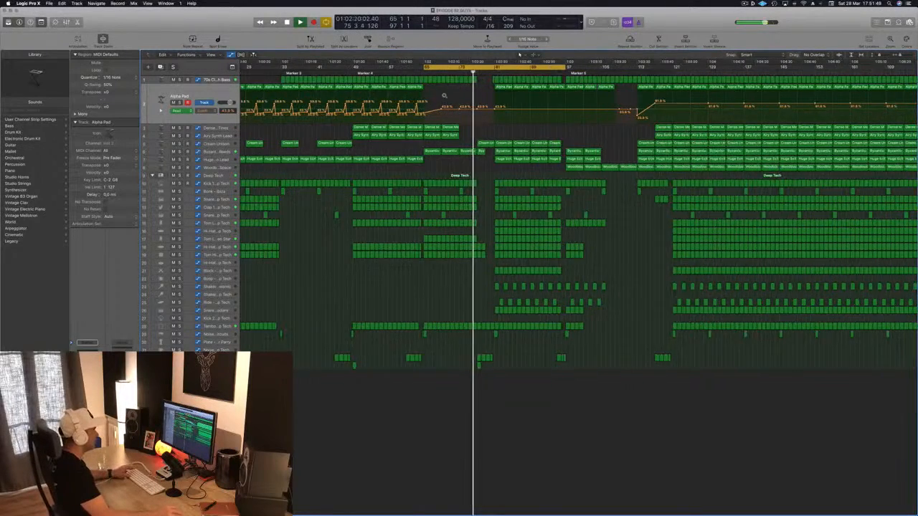
{"action": "key", "text": "Return"}
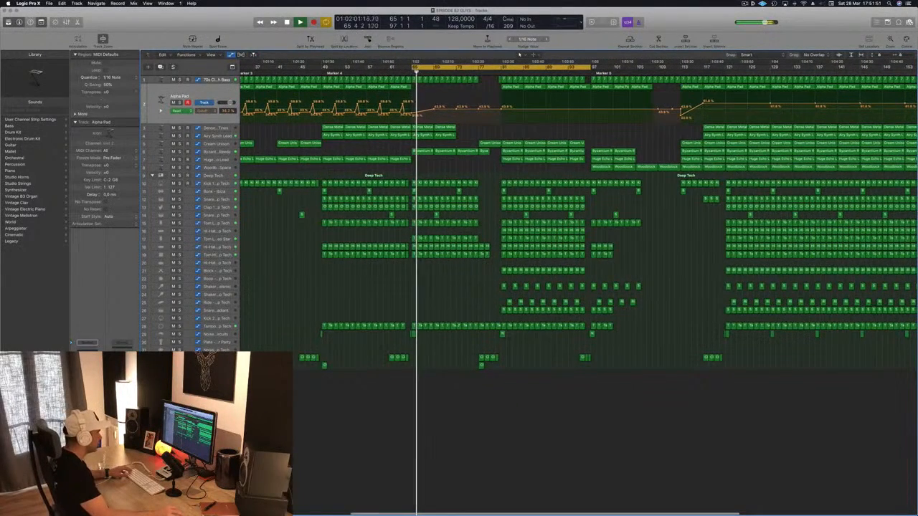
{"action": "left_click_drag", "start_coordinate": [495, 319], "coordinate": [457, 328]}
{"action": "key", "text": "Delete"}
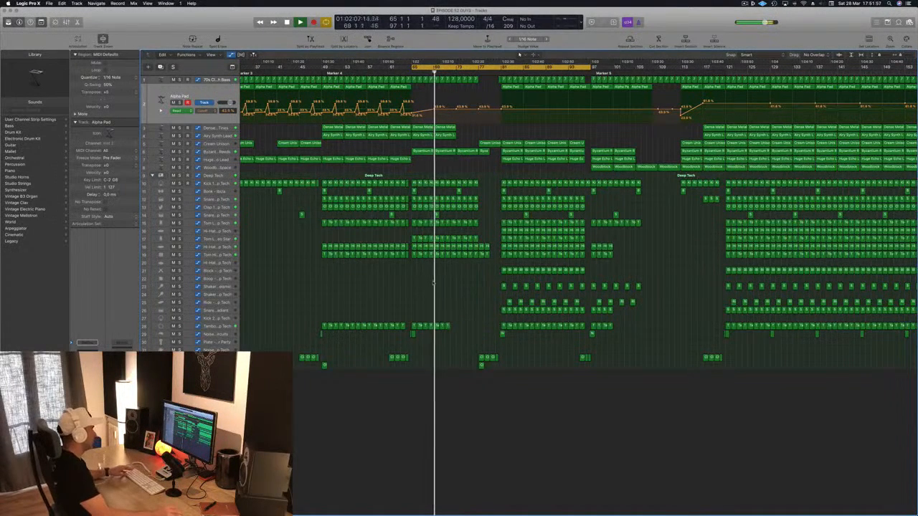
{"action": "left_click", "coordinate": [443, 326]}
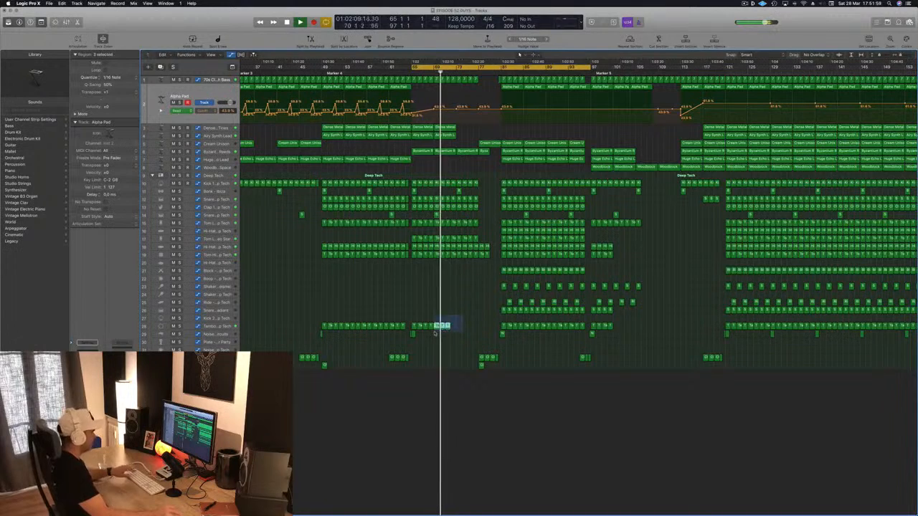
{"action": "key", "text": "Delete"}
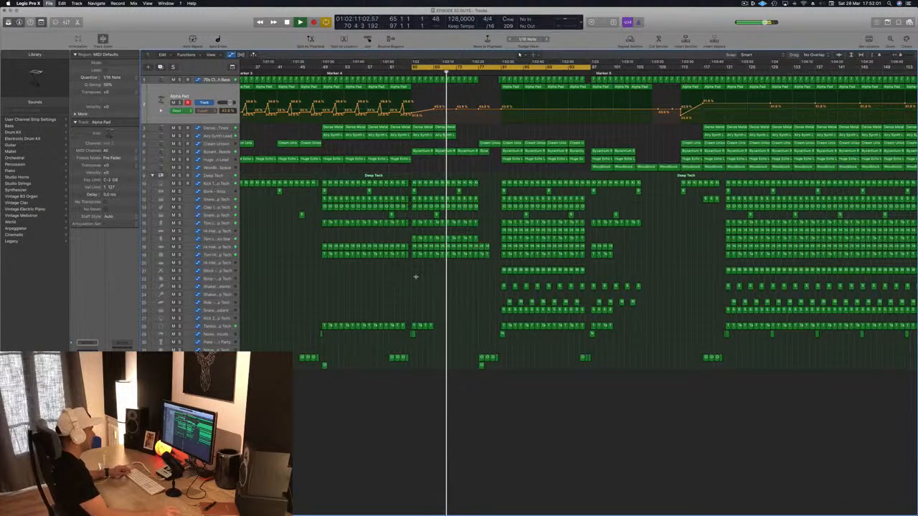
Delete the regions from bar 73 up to bar 79 on the lower Tom L, Hi-Hat and Tom Hi tracks below it
{"action": "scroll", "coordinate": [456, 261], "scroll_direction": "up", "scroll_amount": 2}
{"action": "scroll", "coordinate": [458, 261], "scroll_direction": "up", "scroll_amount": 1}
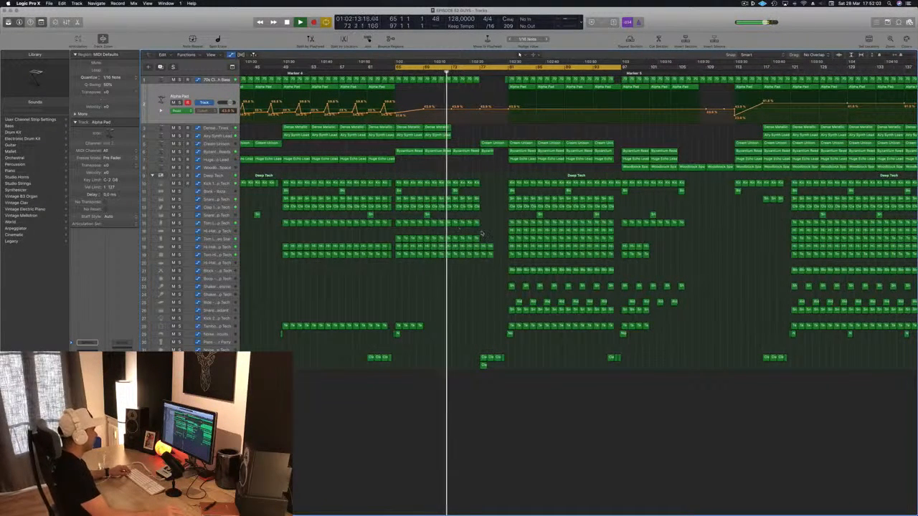
{"action": "left_click", "coordinate": [456, 239]}
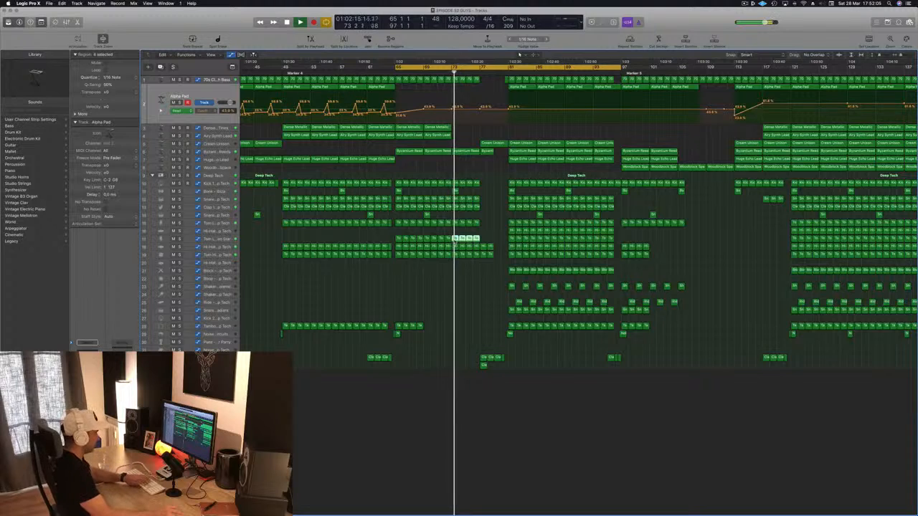
{"action": "key", "text": "Delete"}
{"action": "left_click_drag", "start_coordinate": [453, 243], "coordinate": [493, 257]}
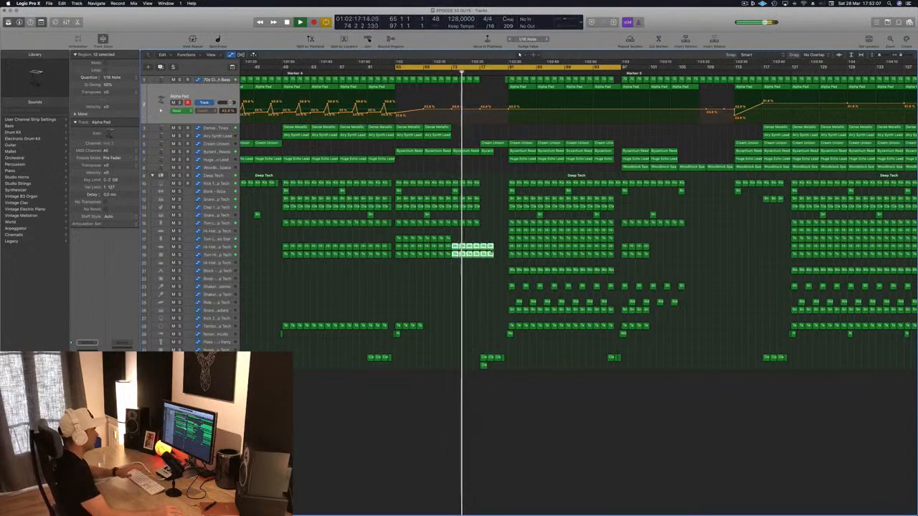
{"action": "key", "text": "Delete"}
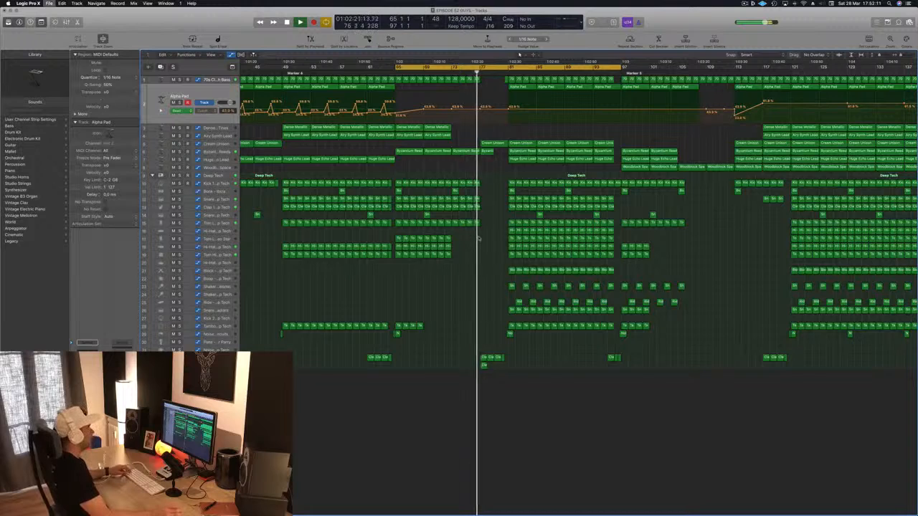
Stop playback at bar 65 and add a duplicate of the Huge Echo Lead track with the same settings
{"action": "key", "text": "super+Left"}
{"action": "key", "text": "super+Left"}
{"action": "key", "text": "super+Left"}
{"action": "key", "text": "space"}
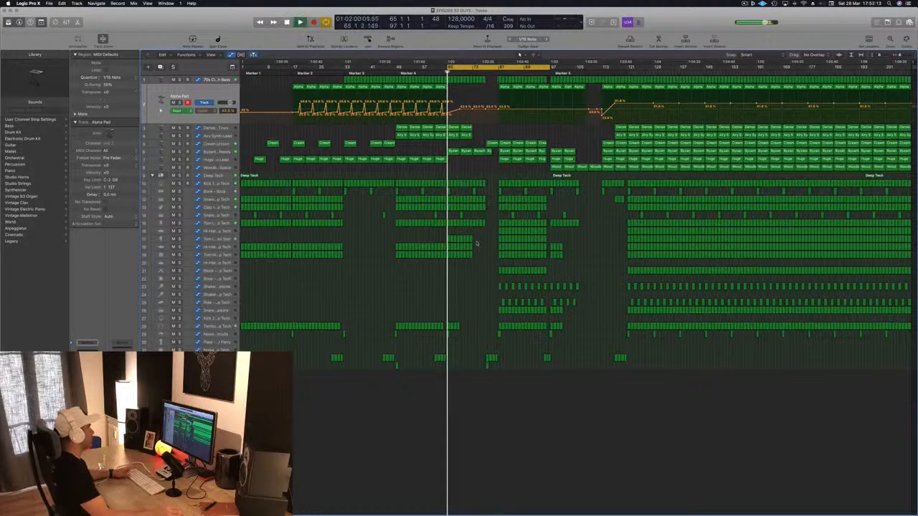
{"action": "left_click", "coordinate": [215, 160]}
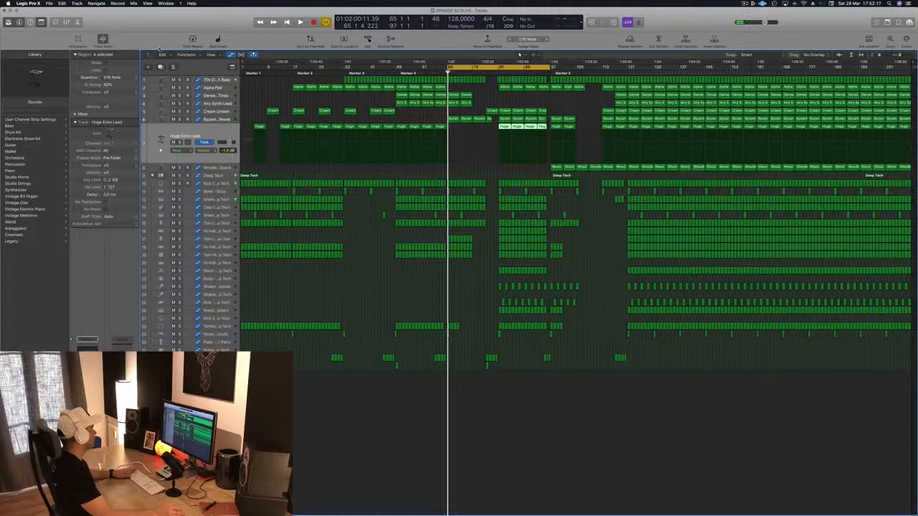
{"action": "key", "text": "super+d"}
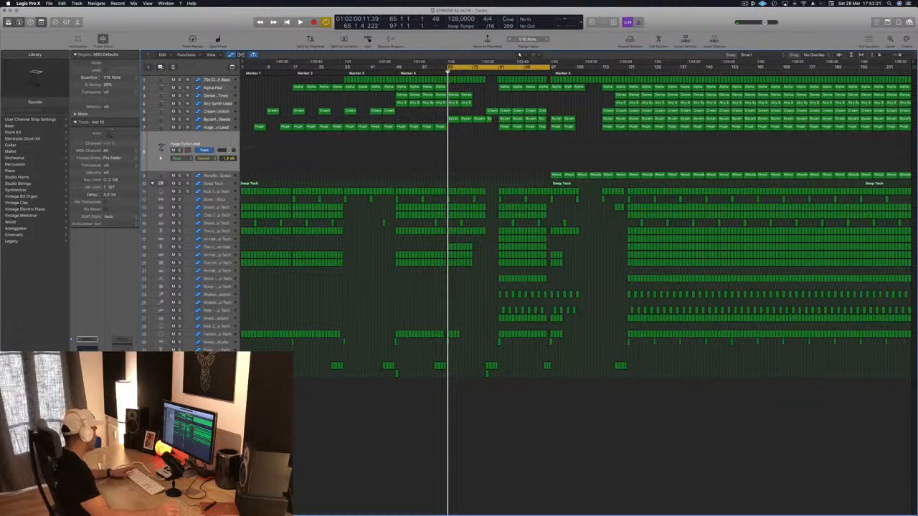
Load the 000-Mega Saw Riser With noise channel strip setting on the duplicated track
{"action": "left_click", "coordinate": [86, 340]}
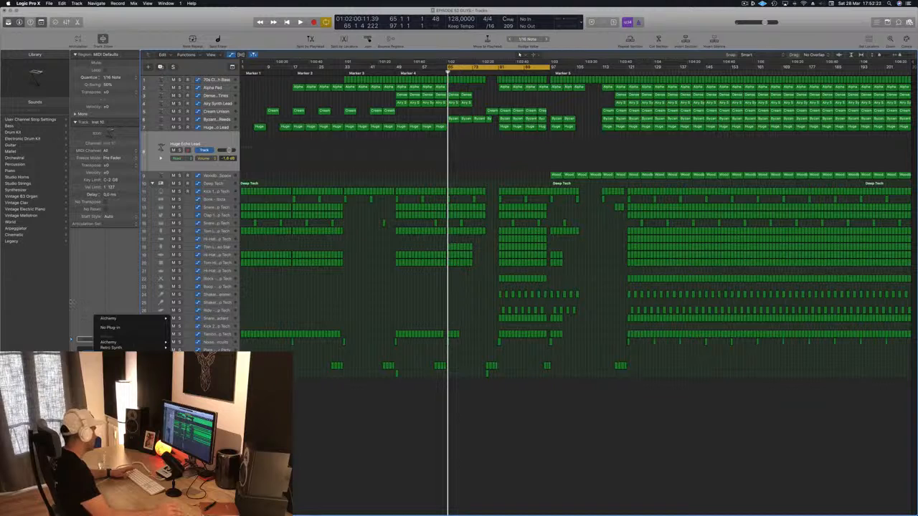
{"action": "left_click", "coordinate": [75, 339]}
{"action": "left_click", "coordinate": [88, 340]}
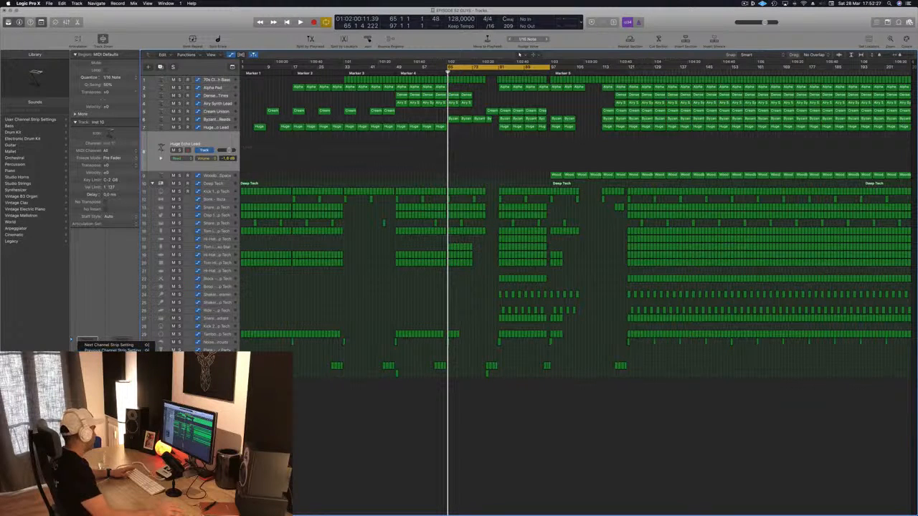
{"action": "left_click", "coordinate": [334, 36]}
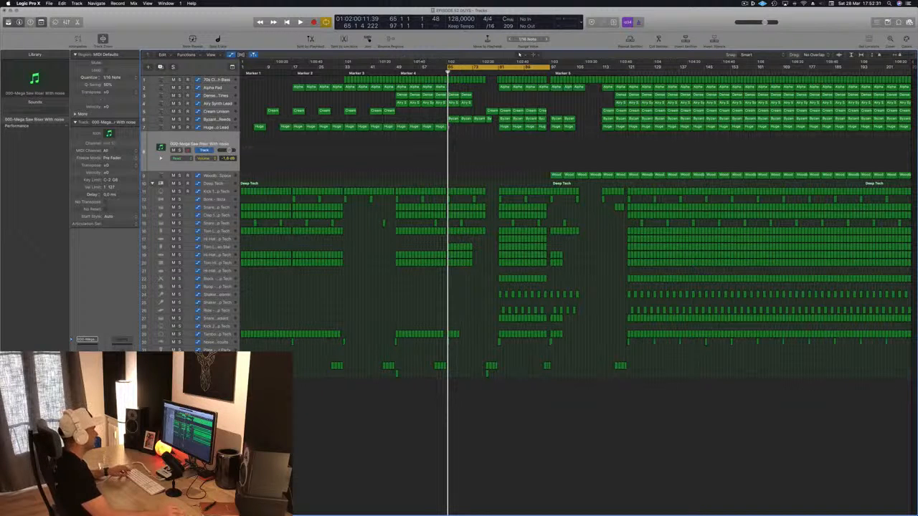
Copy a Huge Echo Lead region to the riser track at bar 65 and make it one sustained note up to bar 69
{"action": "left_click_drag", "start_coordinate": [440, 127], "coordinate": [453, 142]}
{"action": "key", "text": "space"}
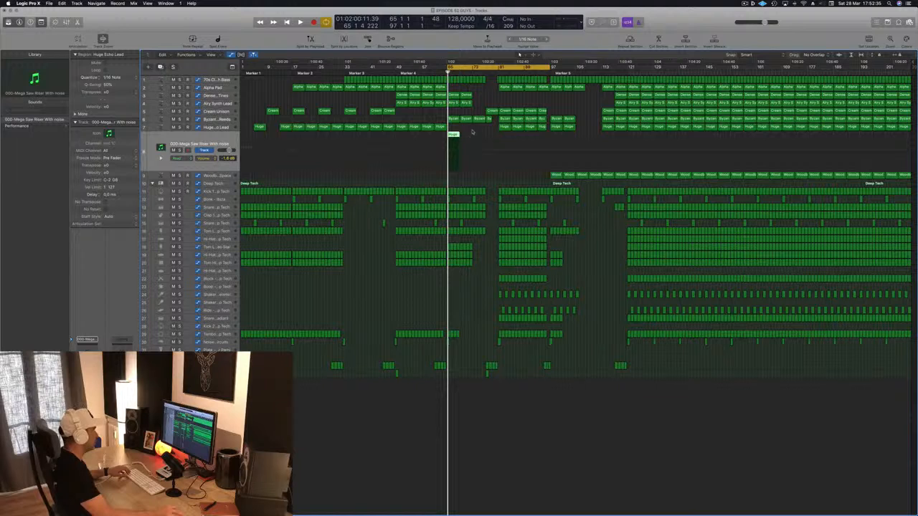
{"action": "double_click", "coordinate": [453, 136]}
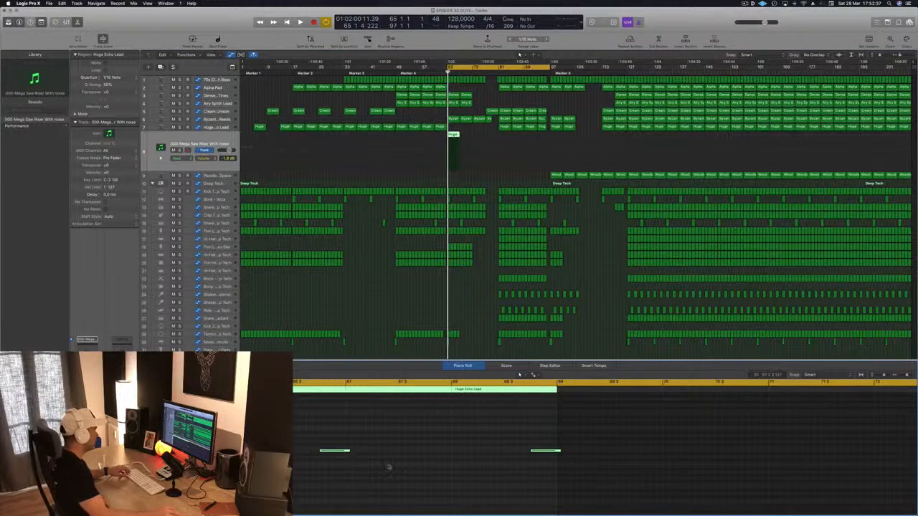
{"action": "scroll", "coordinate": [417, 448], "scroll_direction": "left", "scroll_amount": 5}
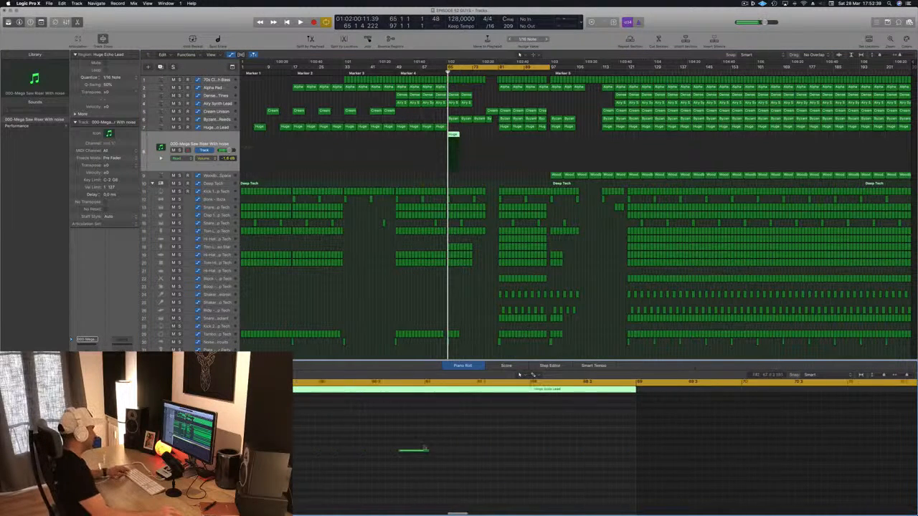
{"action": "key", "text": "super+Left"}
{"action": "left_click_drag", "start_coordinate": [412, 452], "coordinate": [579, 452]}
Lower the Mega Saw Riser track's volume to -13.2 dB and audition it in the mix from bar 65
{"action": "left_click", "coordinate": [203, 141]}
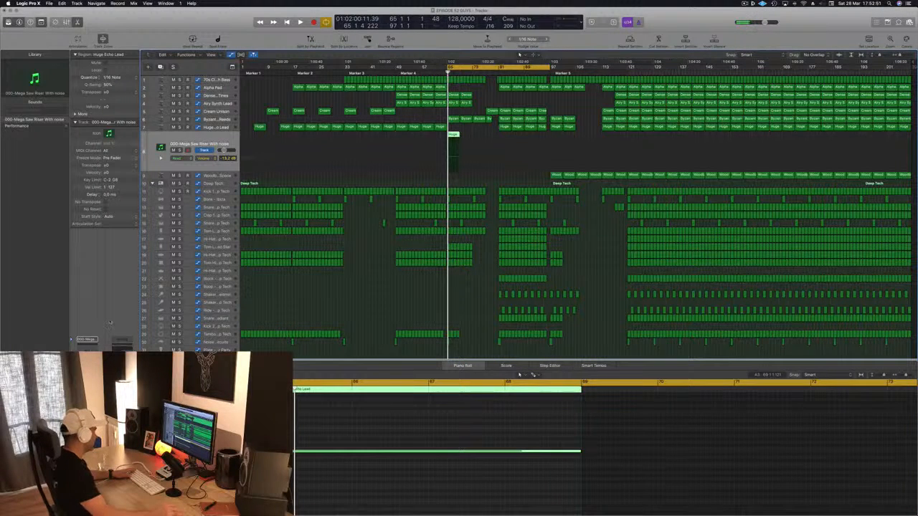
{"action": "key", "text": "space"}
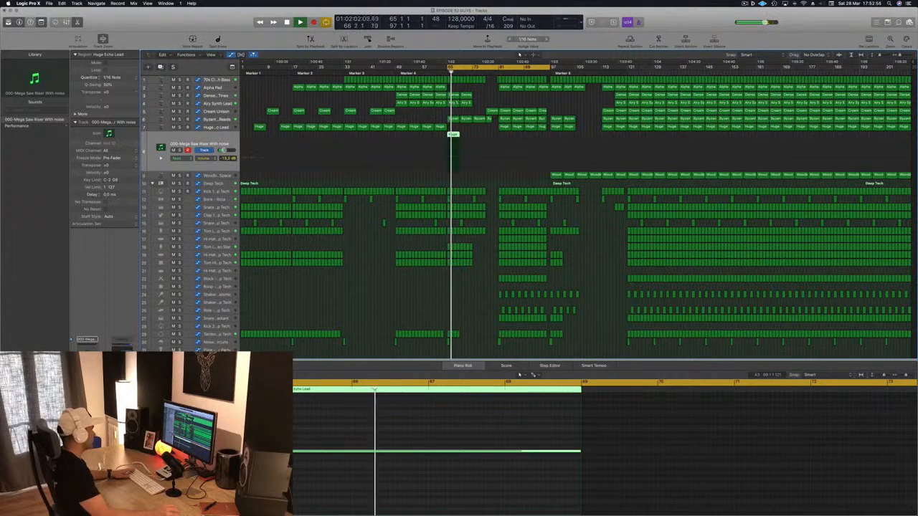
{"action": "key", "text": "space"}
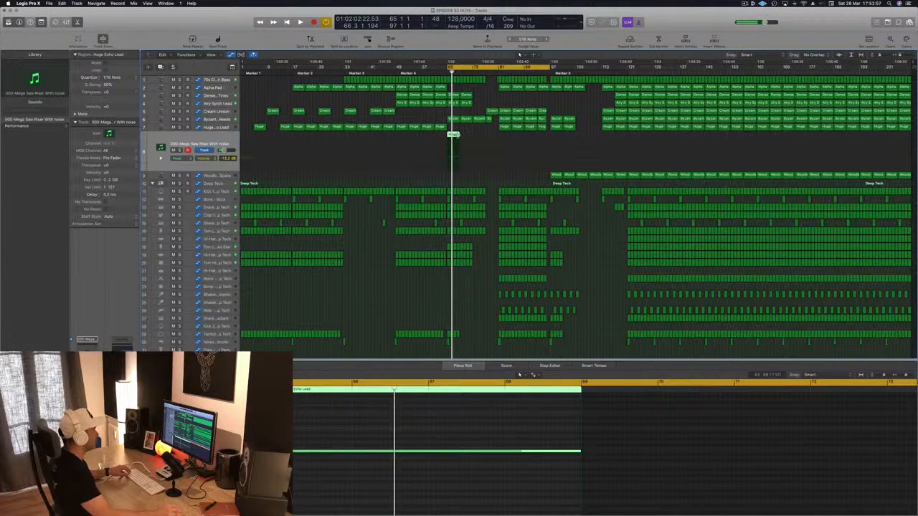
Extend the Huge Echo Lead region on the Mega Saw Riser track and its sustained note to bar 81, and audition it
{"action": "left_click_drag", "start_coordinate": [459, 166], "coordinate": [499, 167]}
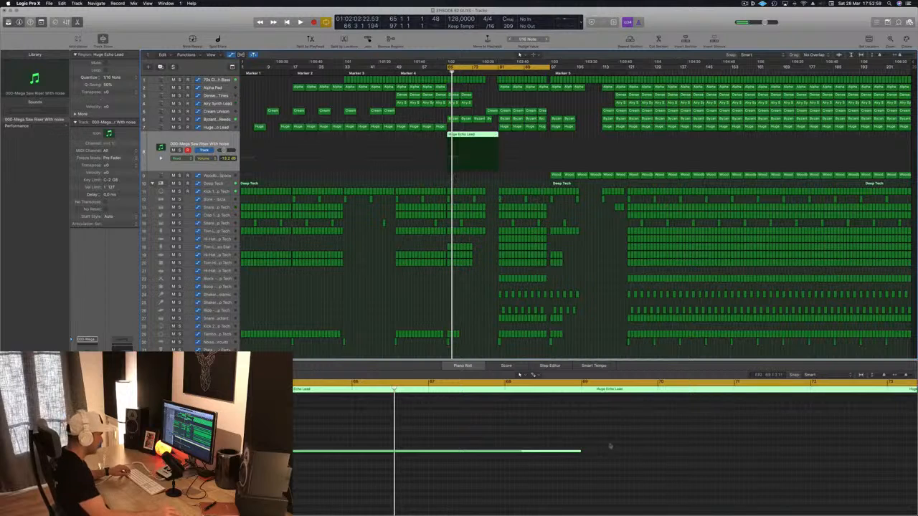
{"action": "scroll", "coordinate": [604, 447], "scroll_direction": "down", "scroll_amount": 5}
{"action": "left_click_drag", "start_coordinate": [445, 452], "coordinate": [701, 449]}
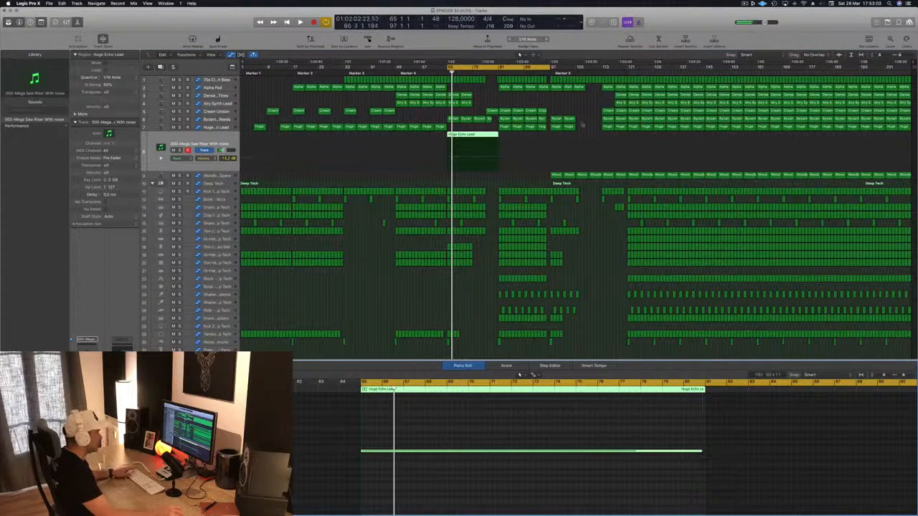
{"action": "key", "text": "space"}
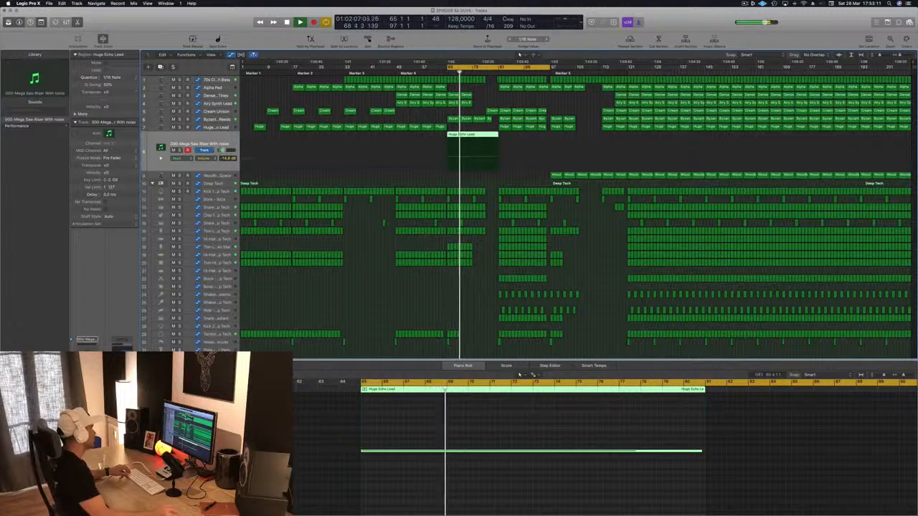
Set the side chain of the Mega Saw Riser track's Compressor to Bus 13 (Kick 1 - Deep Tech) and close the plug-in windows
{"action": "key", "text": "v"}
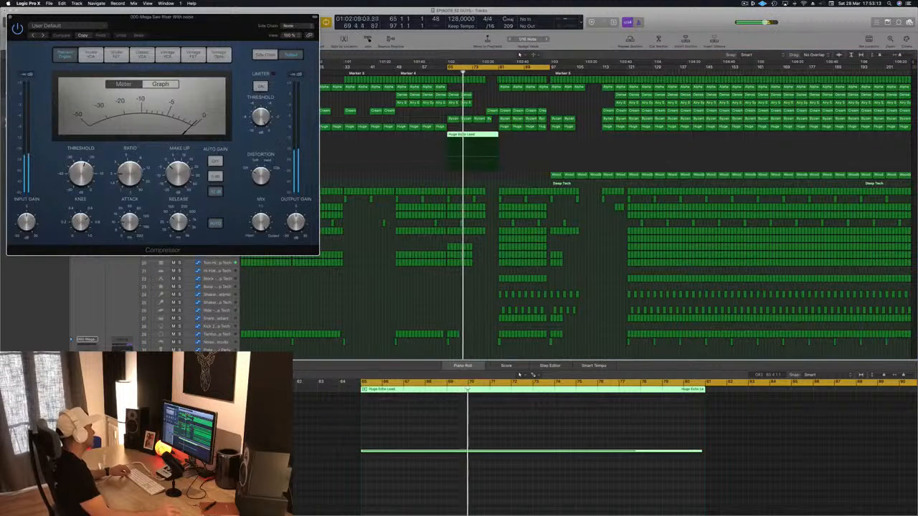
{"action": "left_click", "coordinate": [298, 25]}
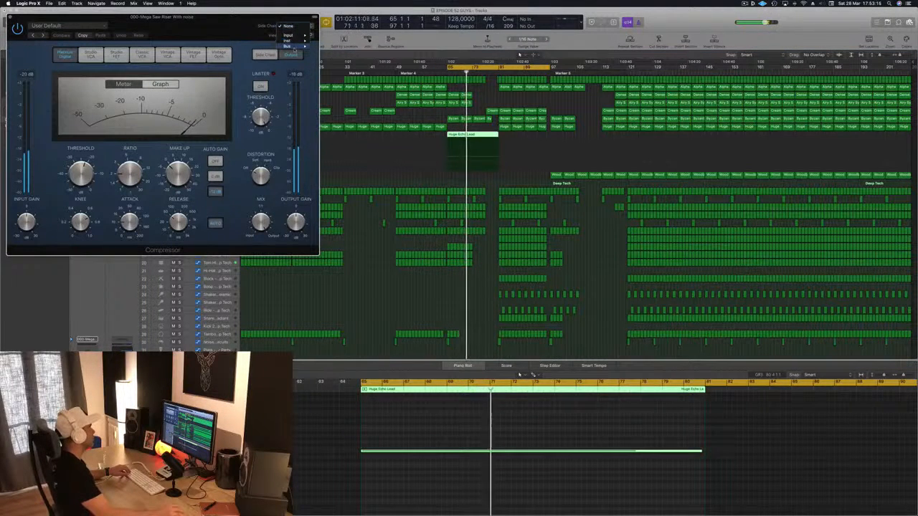
{"action": "mouse_move", "coordinate": [289, 46]}
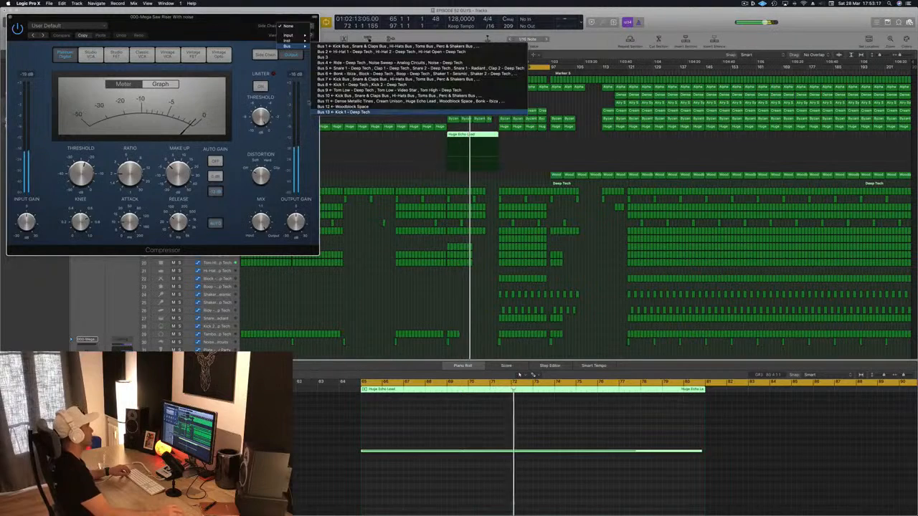
{"action": "left_click", "coordinate": [337, 112]}
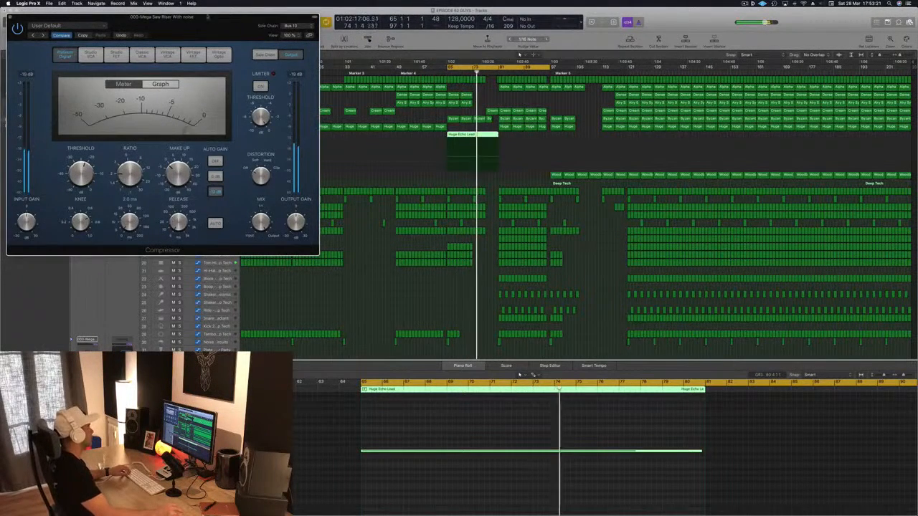
{"action": "left_click_drag", "start_coordinate": [70, 18], "coordinate": [231, 61]}
{"action": "key", "text": "super+w"}
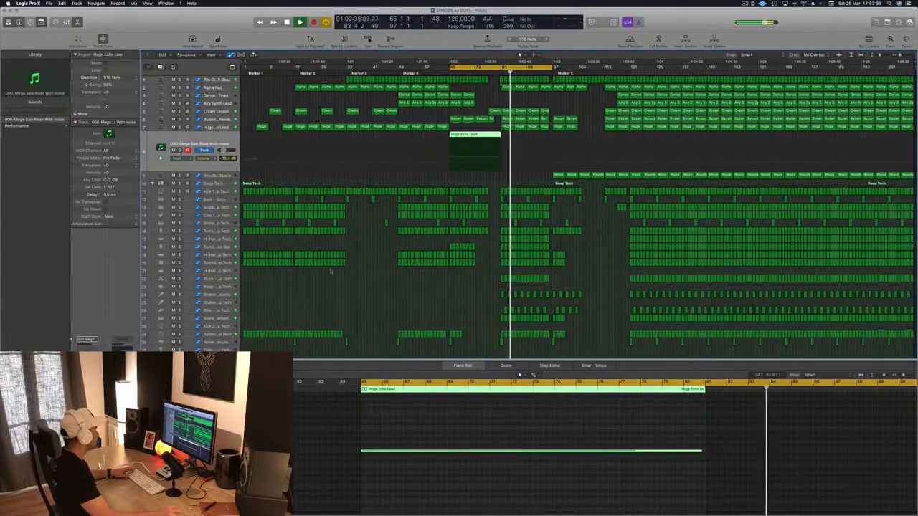
Check the Block - Deep Tech track against the mix by toggling its solo and mute during playback
{"action": "left_click", "coordinate": [211, 279]}
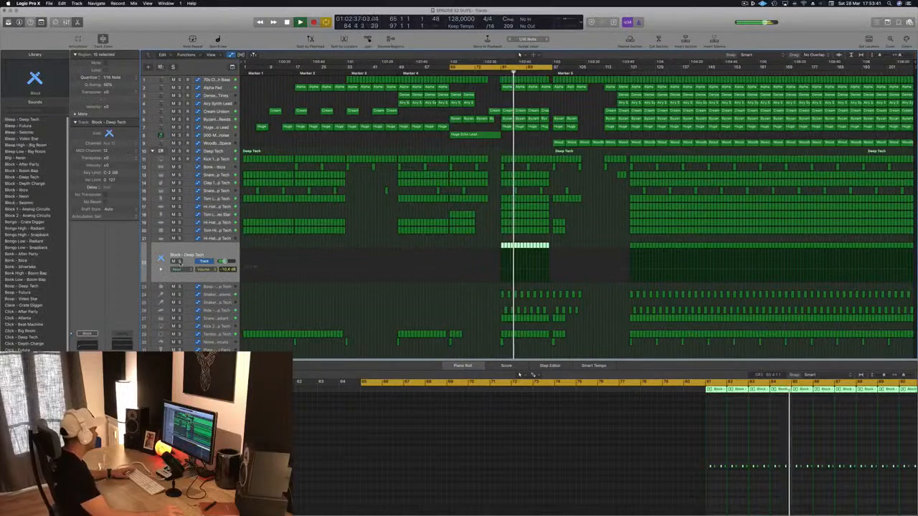
{"action": "left_click", "coordinate": [180, 262]}
{"action": "left_click", "coordinate": [180, 262]}
{"action": "left_click", "coordinate": [173, 262]}
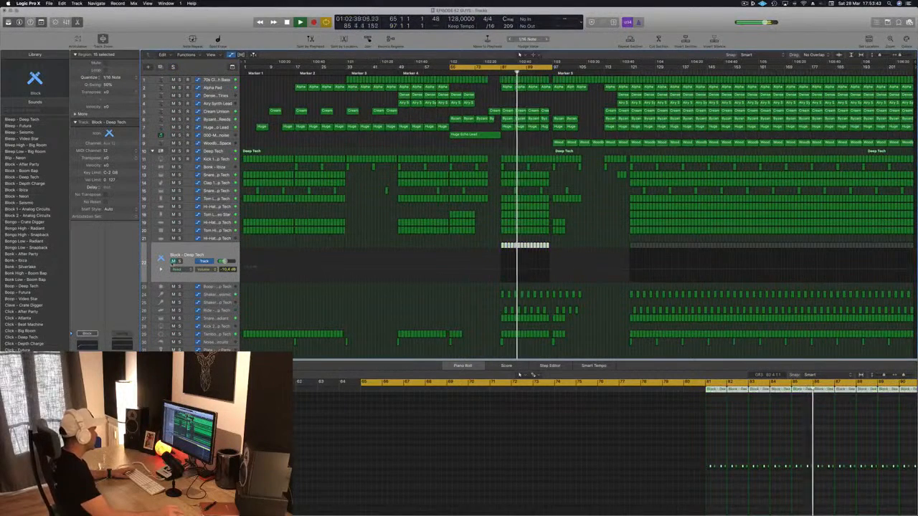
{"action": "left_click", "coordinate": [173, 262]}
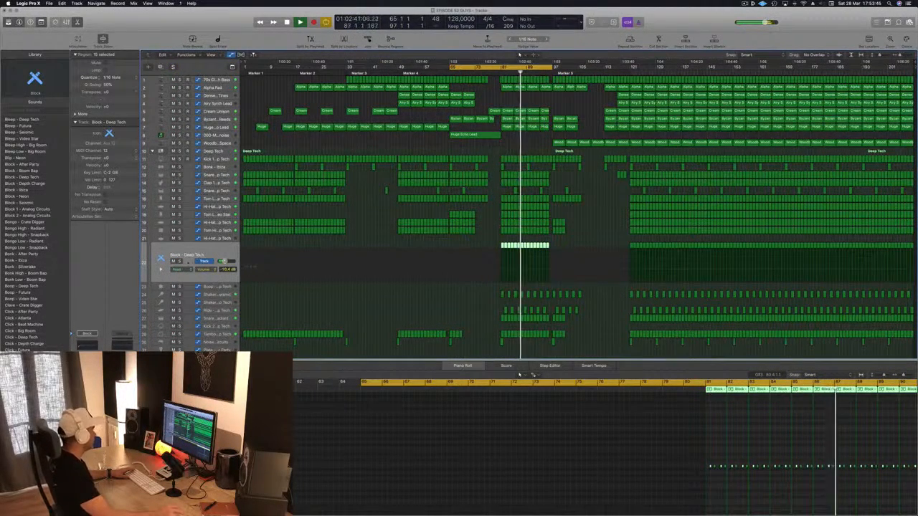
Set the right delay of the Block - Deep Tech track's Stereo Delay to 1/8 triplet with 0.33% deviation
{"action": "key", "text": "v"}
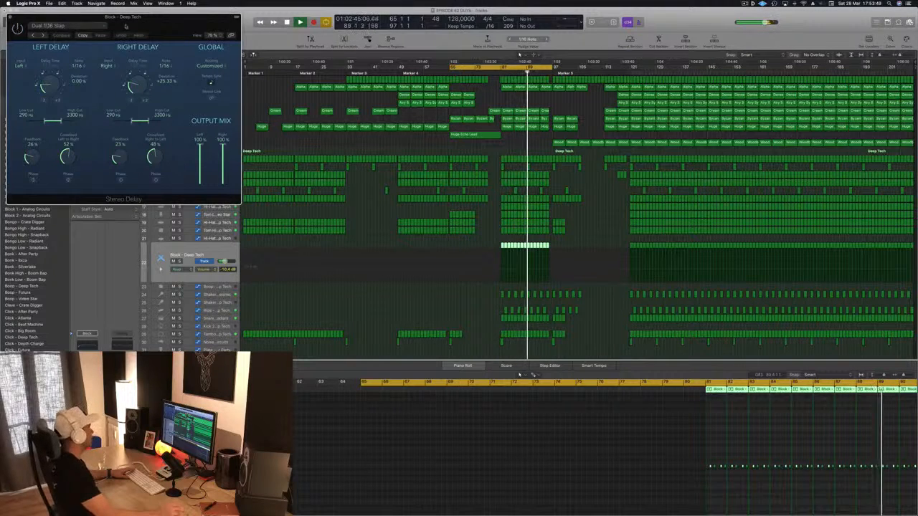
{"action": "left_click_drag", "start_coordinate": [126, 26], "coordinate": [314, 67]}
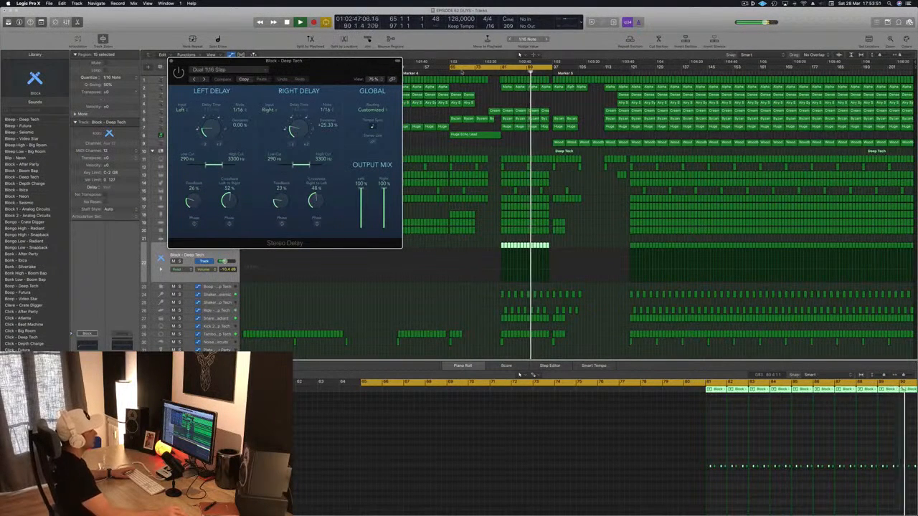
{"action": "left_click", "coordinate": [497, 73]}
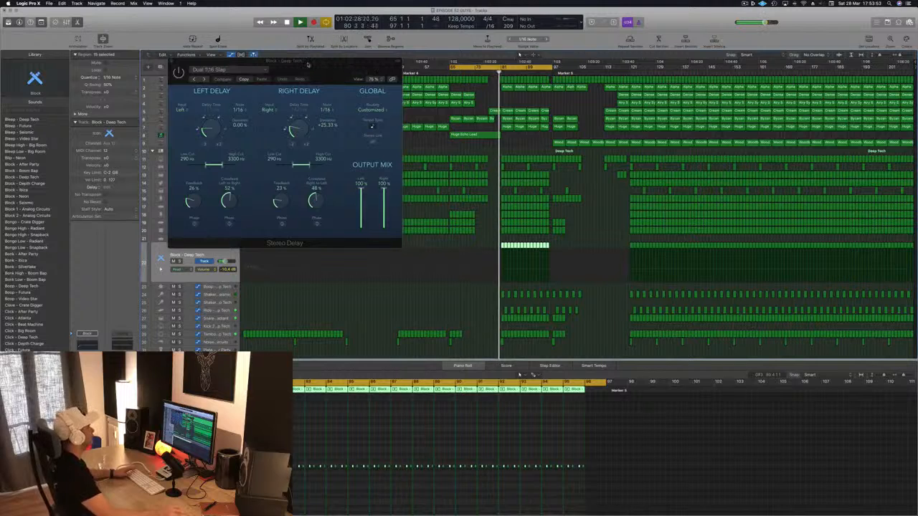
{"action": "left_click_drag", "start_coordinate": [307, 63], "coordinate": [272, 83]}
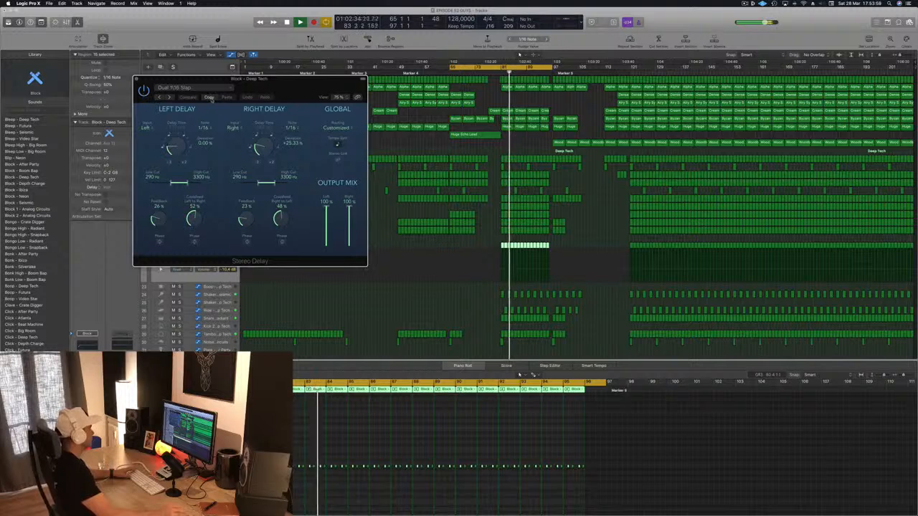
{"action": "left_click_drag", "start_coordinate": [298, 89], "coordinate": [476, 120]}
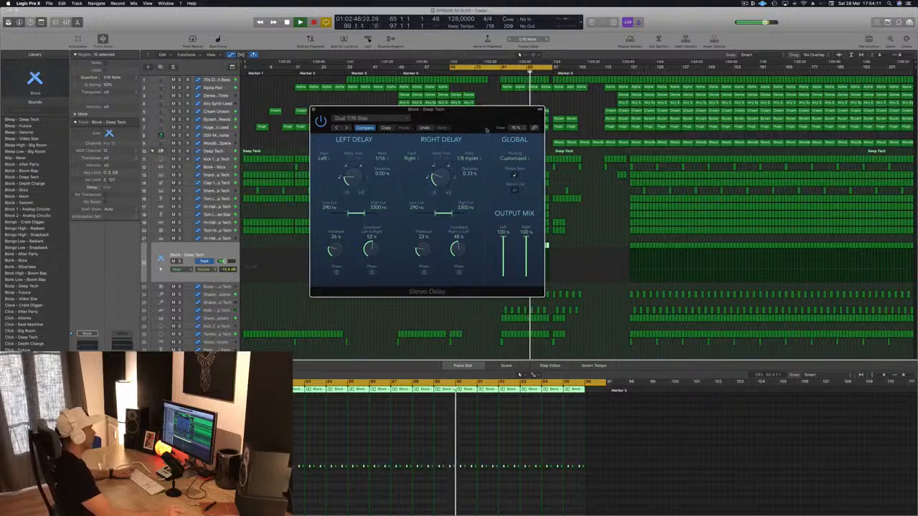
{"action": "left_click_drag", "start_coordinate": [487, 129], "coordinate": [384, 106]}
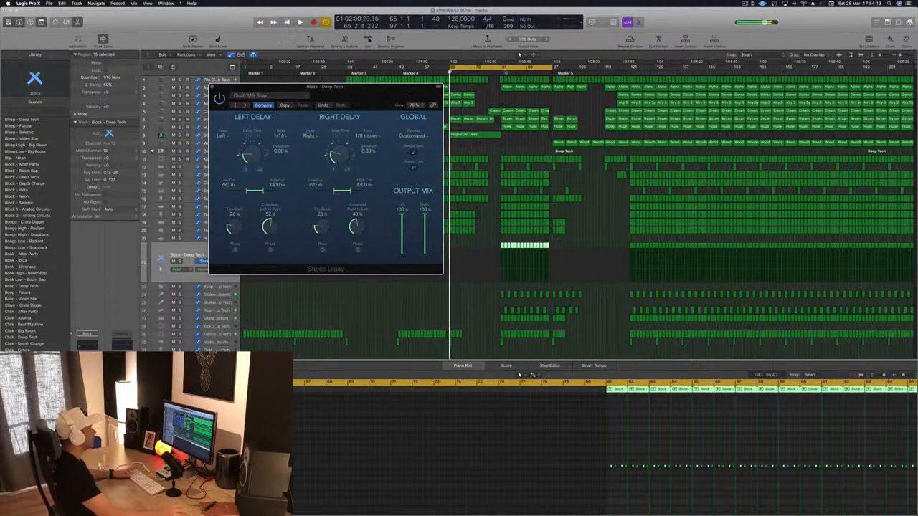
Move the cycle range to bars 81 to 113 and restart playback from there with the delay window out of the way
{"action": "key", "text": "space"}
{"action": "left_click_drag", "start_coordinate": [505, 70], "coordinate": [558, 71]}
{"action": "key", "text": "space"}
{"action": "key", "text": "space"}
{"action": "left_click_drag", "start_coordinate": [382, 106], "coordinate": [872, 137]}
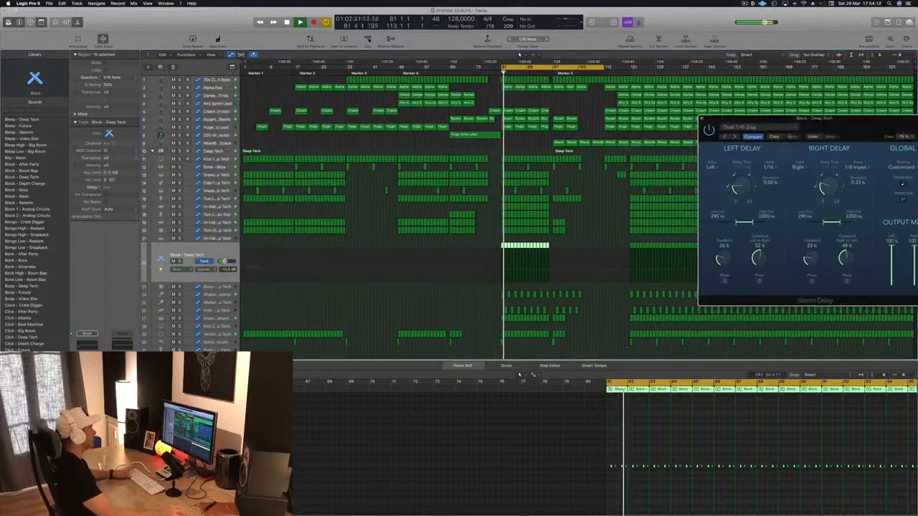
Audition the Snare 1 - Radiant and Shaker 1 - Seismic tracks in the mix from bar 81
{"action": "left_click", "coordinate": [224, 320]}
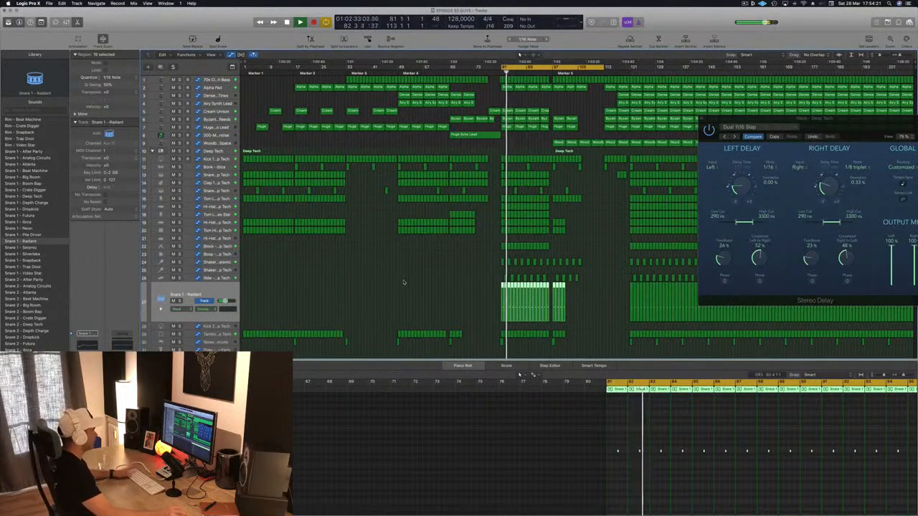
{"action": "scroll", "coordinate": [399, 289], "scroll_direction": "up", "scroll_amount": 5}
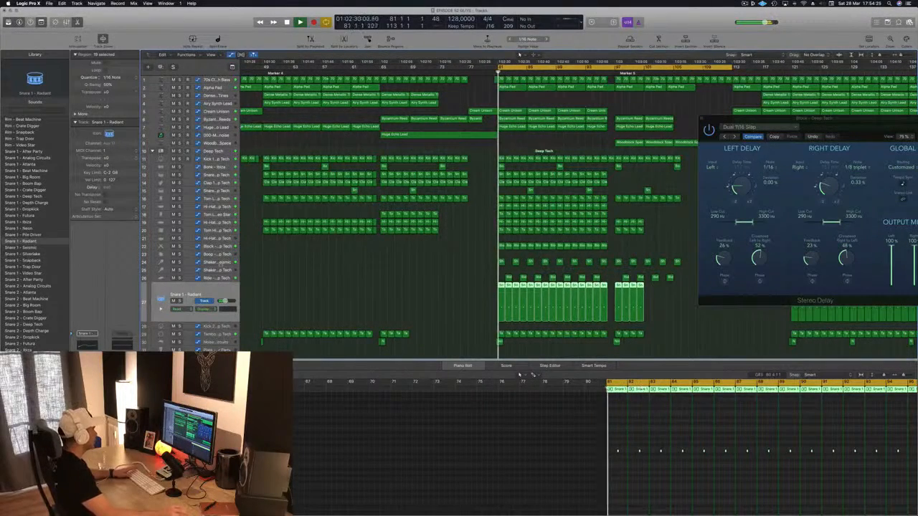
{"action": "left_click", "coordinate": [206, 263]}
{"action": "key", "text": "space"}
{"action": "key", "text": "space"}
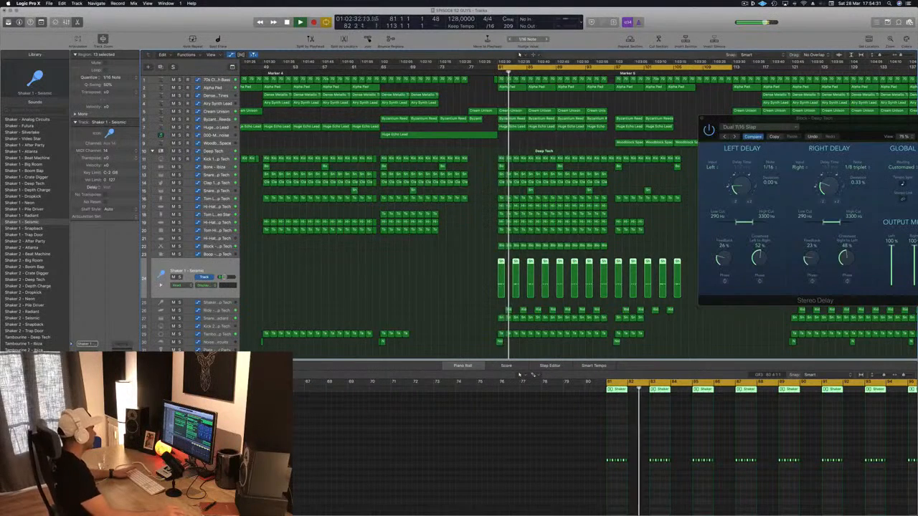
Compare the shaker with the ride and set the Ride - Deep Tech track's volume to -28.5 dB
{"action": "left_click", "coordinate": [226, 311]}
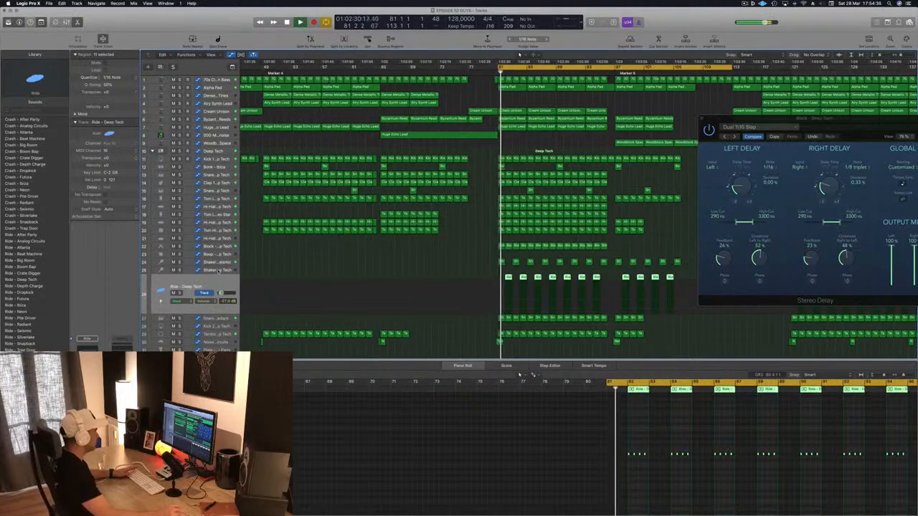
{"action": "left_click", "coordinate": [219, 270]}
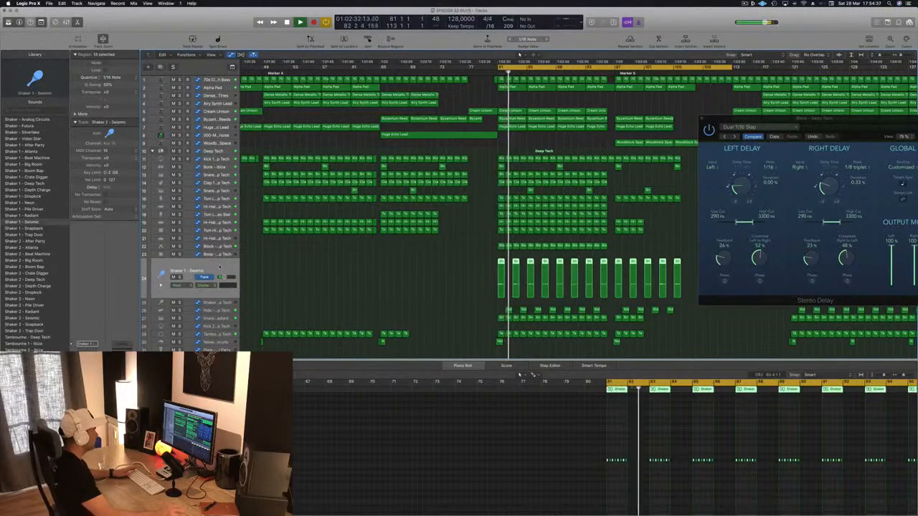
{"action": "left_click", "coordinate": [224, 312]}
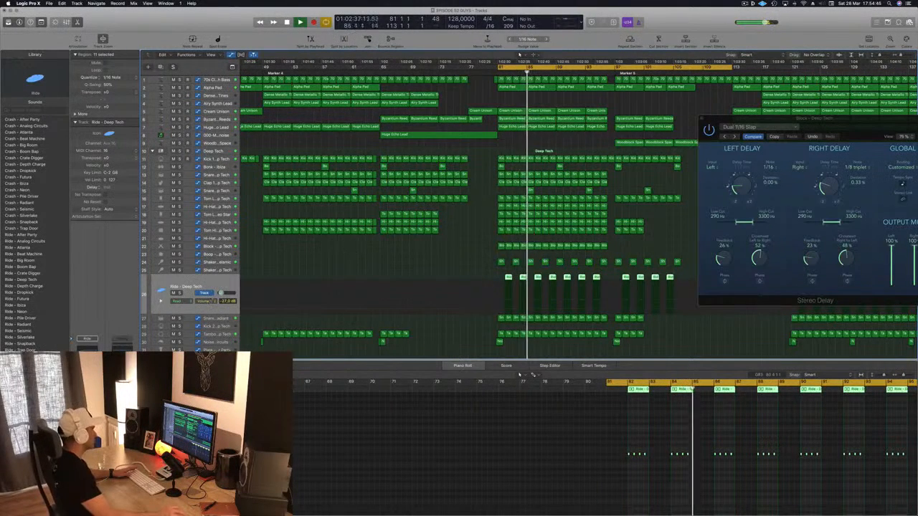
{"action": "left_click_drag", "start_coordinate": [221, 294], "coordinate": [220, 293]}
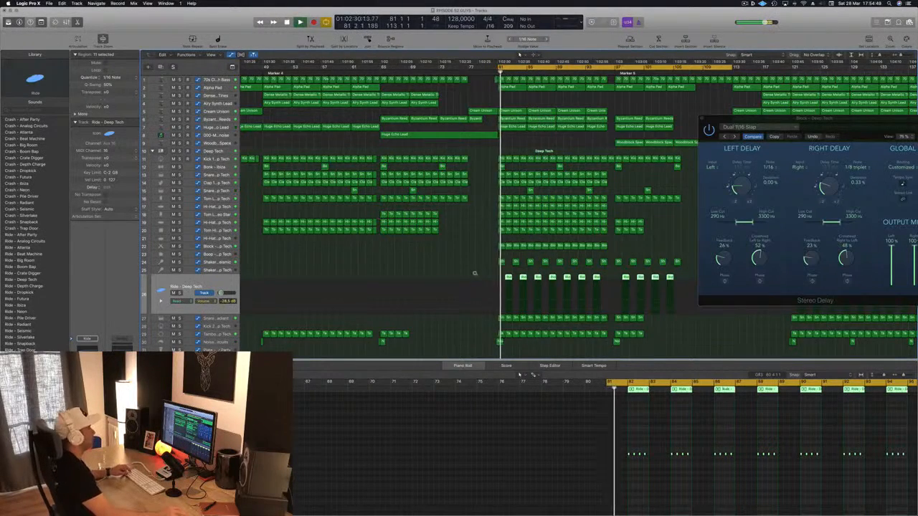
Show more of the arrangement horizontally and close the Stereo Delay window
{"action": "key", "text": "super+Left"}
{"action": "key", "text": "super+Left"}
{"action": "left_click_drag", "start_coordinate": [837, 128], "coordinate": [555, 137]}
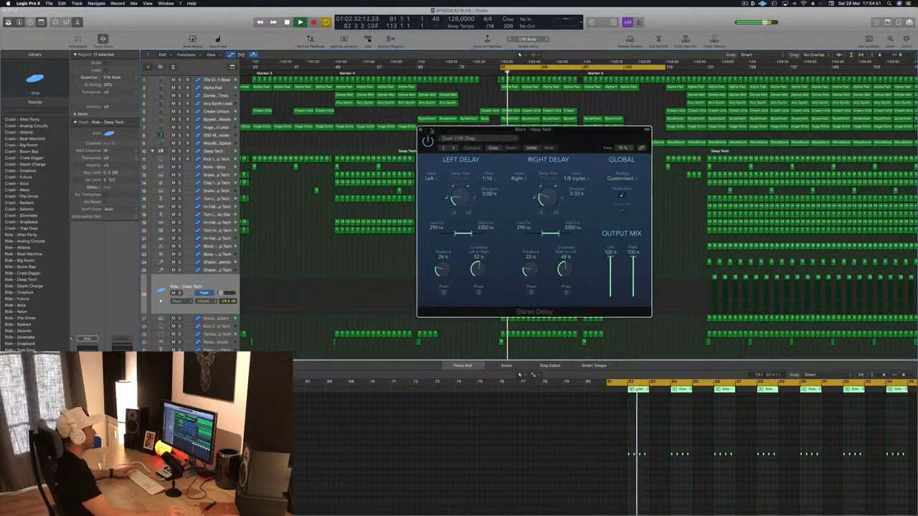
{"action": "left_click", "coordinate": [422, 132]}
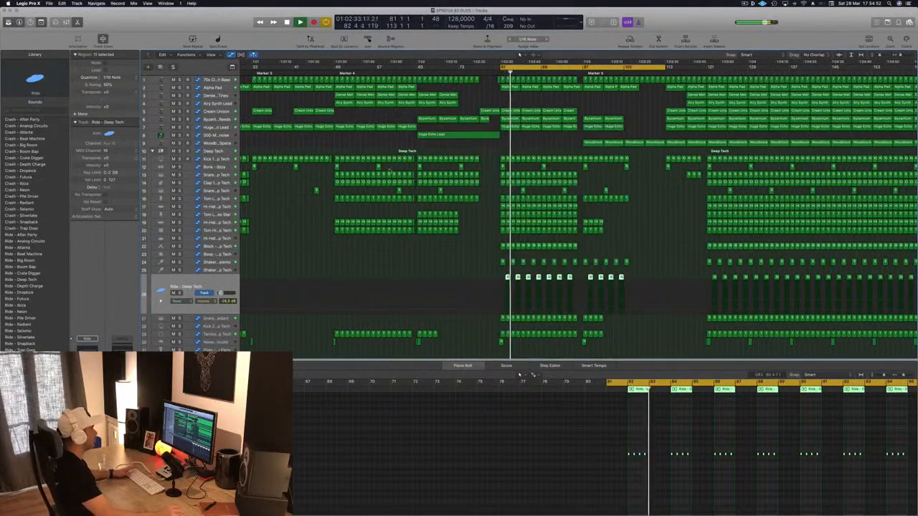
Listen to the Block - Deep Tech track soloed, unsolo it and lower its volume to -12.0 dB
{"action": "left_click", "coordinate": [225, 247]}
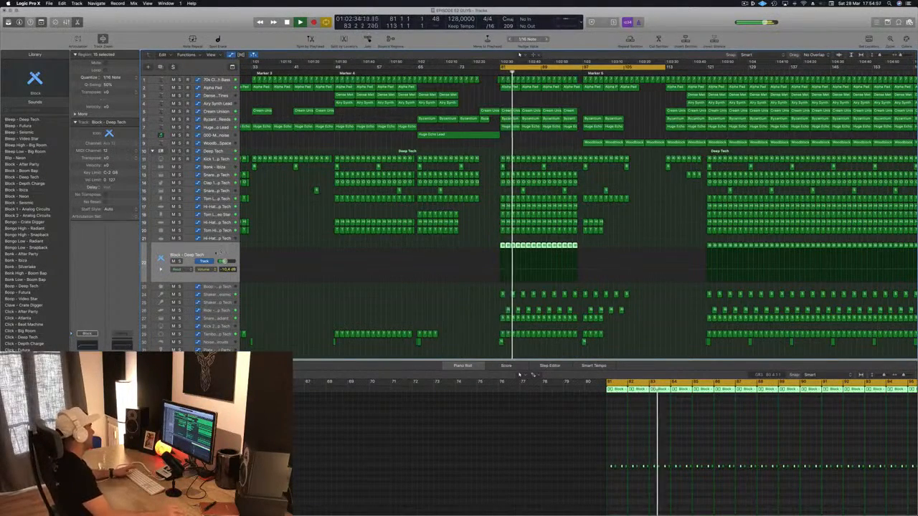
{"action": "left_click", "coordinate": [180, 261]}
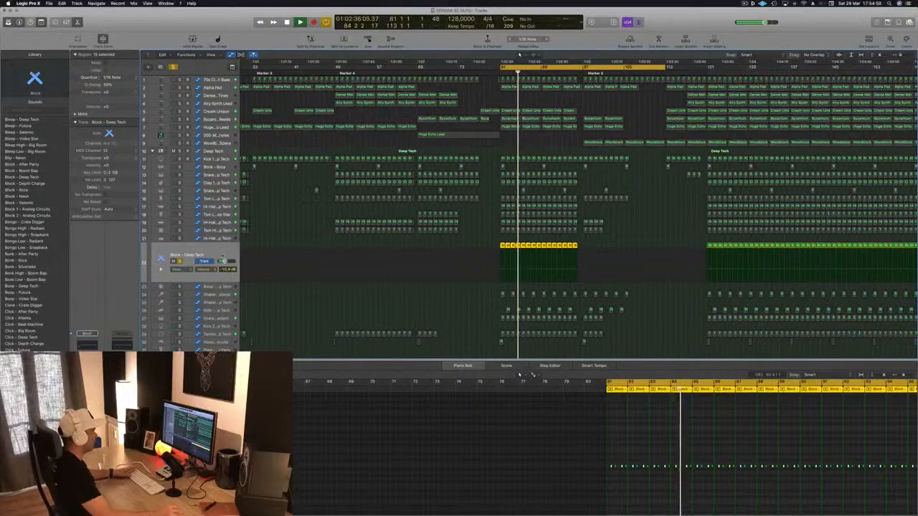
{"action": "key", "text": "s"}
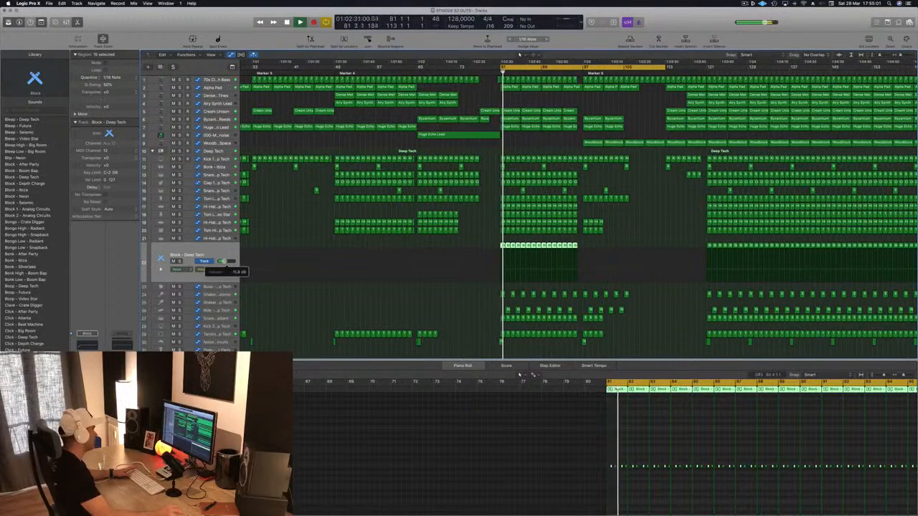
Turn on the Analyzer in the Block - Deep Tech track's Channel EQ and raise the low cut to just below 500 Hz
{"action": "key", "text": "v"}
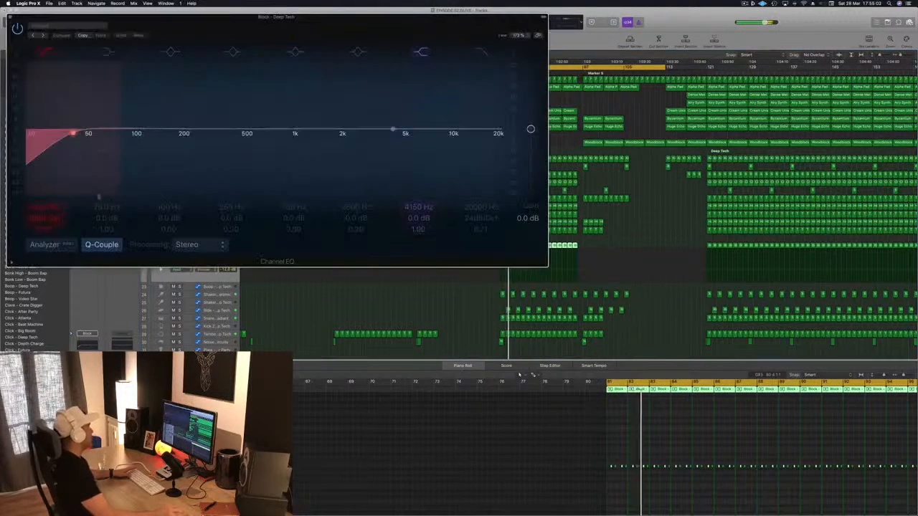
{"action": "left_click", "coordinate": [45, 245]}
{"action": "left_click_drag", "start_coordinate": [73, 133], "coordinate": [240, 133]}
{"action": "key", "text": "v"}
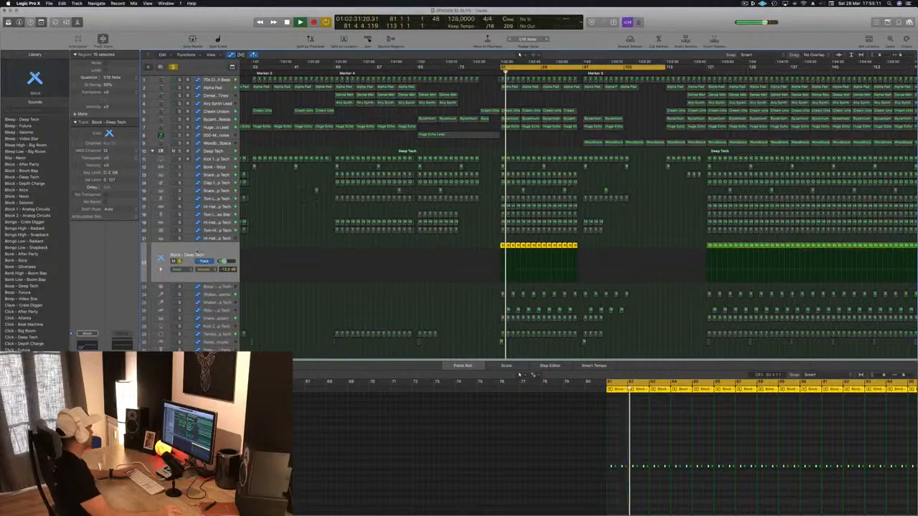
Review the Block - Deep Tech track's Stereo Delay in the mix and bring up a Delay Designer on the track
{"action": "key", "text": "v"}
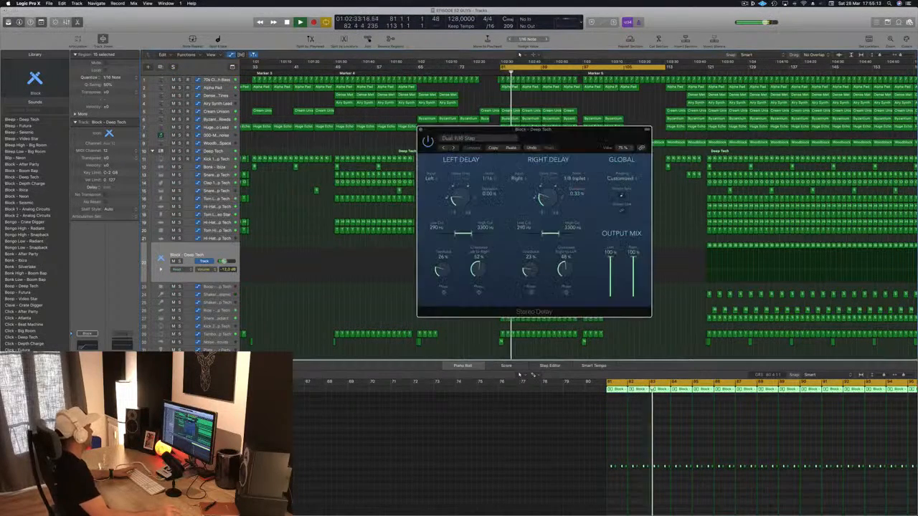
{"action": "key", "text": "v"}
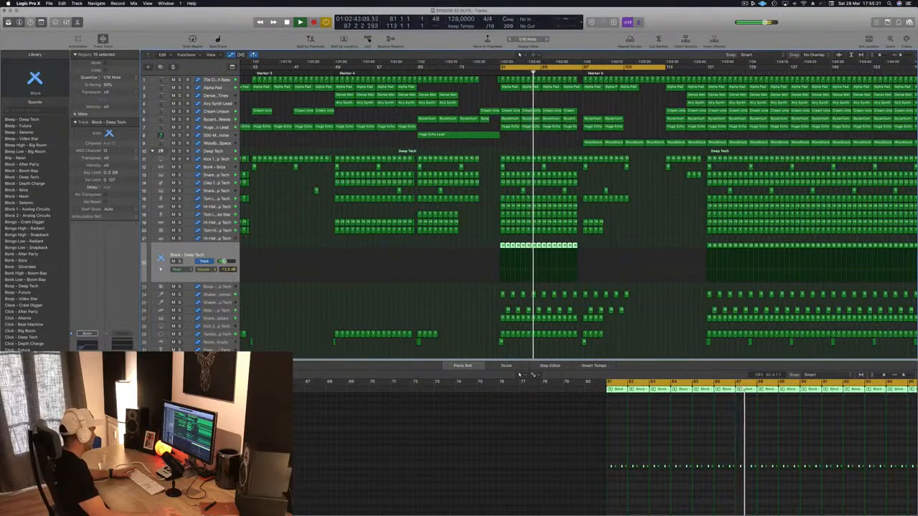
{"action": "key", "text": "v"}
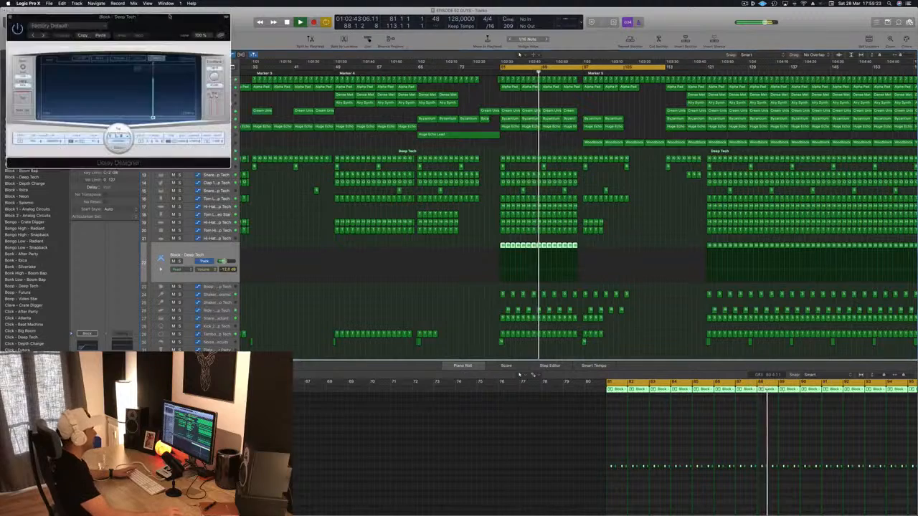
Audition the Delay Designer's quarter-note pan presets on the Block - Deep Tech track up to 1/4 Simple Pan and raise the track volume to -4.7 dB
{"action": "left_click_drag", "start_coordinate": [39, 50], "coordinate": [260, 54]}
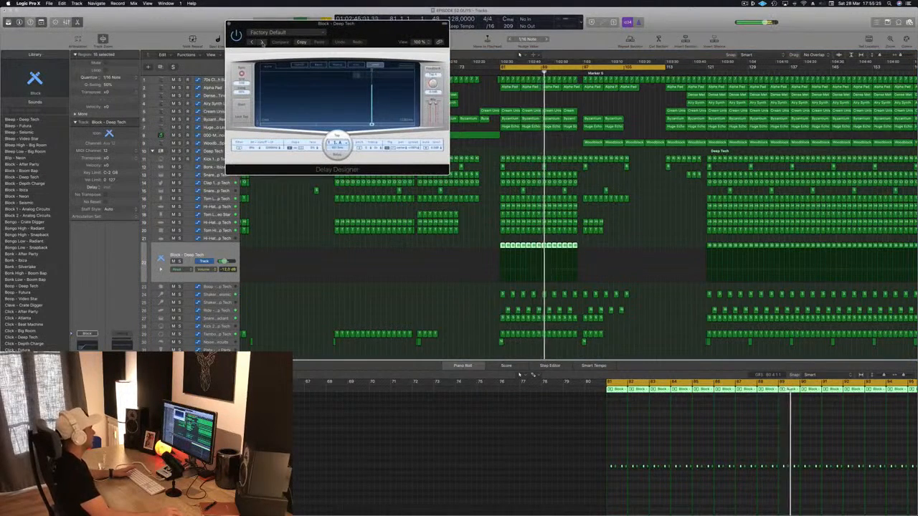
{"action": "left_click", "coordinate": [262, 42]}
{"action": "left_click", "coordinate": [262, 43]}
{"action": "left_click_drag", "start_coordinate": [358, 34], "coordinate": [328, 77]}
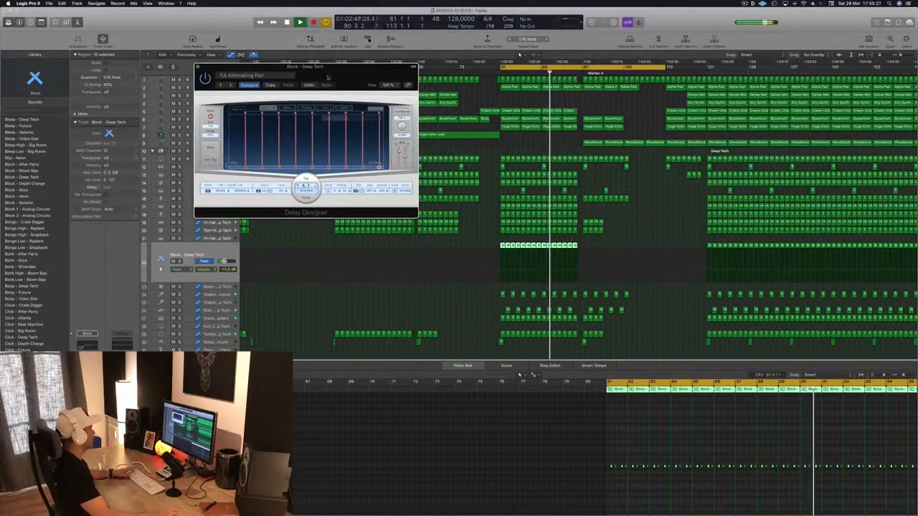
{"action": "left_click", "coordinate": [233, 86]}
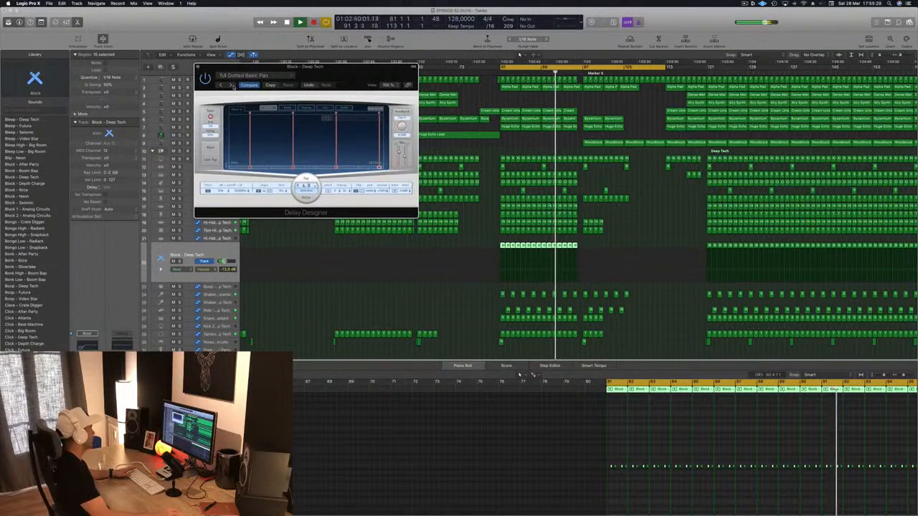
{"action": "left_click_drag", "start_coordinate": [233, 86], "coordinate": [223, 101]}
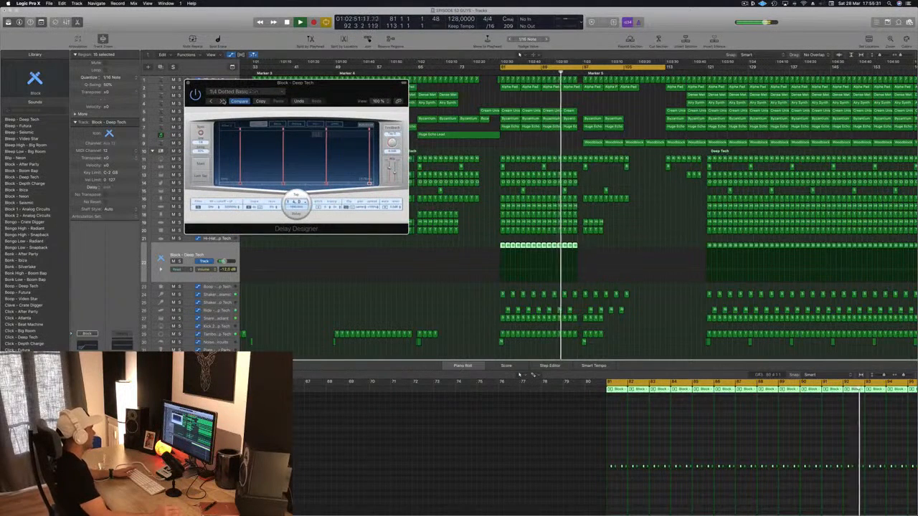
{"action": "left_click", "coordinate": [223, 101]}
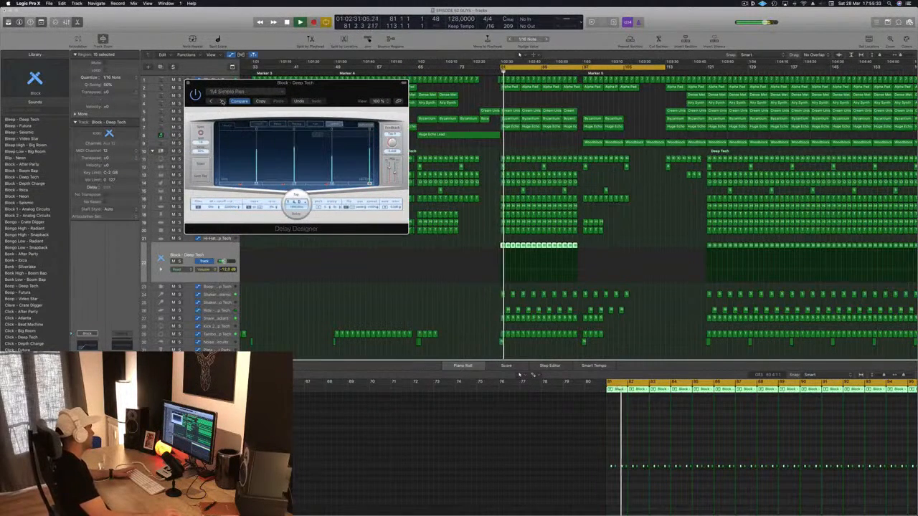
{"action": "left_click", "coordinate": [221, 101]}
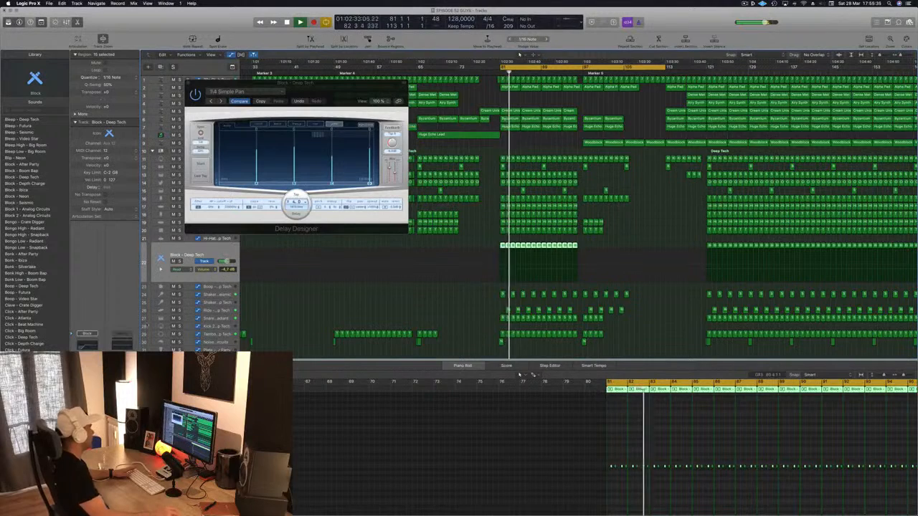
Audition further Delay Designer presets on the Block - Deep Tech track, choose 1/8 Slow Pan and close the plug-in window
{"action": "left_click", "coordinate": [221, 101]}
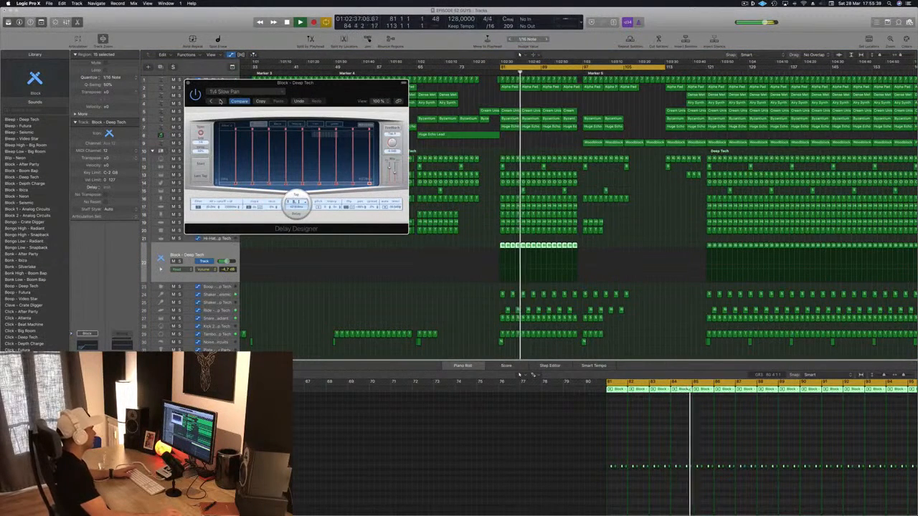
{"action": "left_click", "coordinate": [221, 101]}
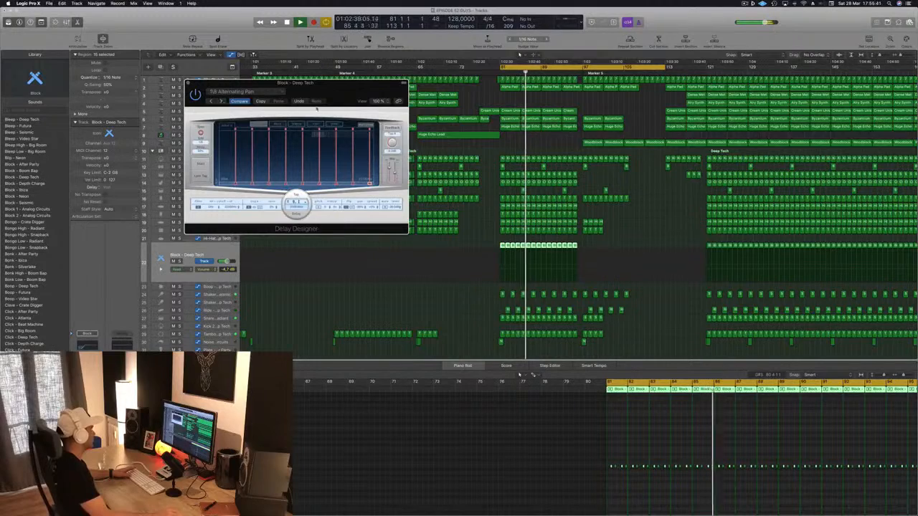
{"action": "left_click_drag", "start_coordinate": [301, 83], "coordinate": [355, 80]}
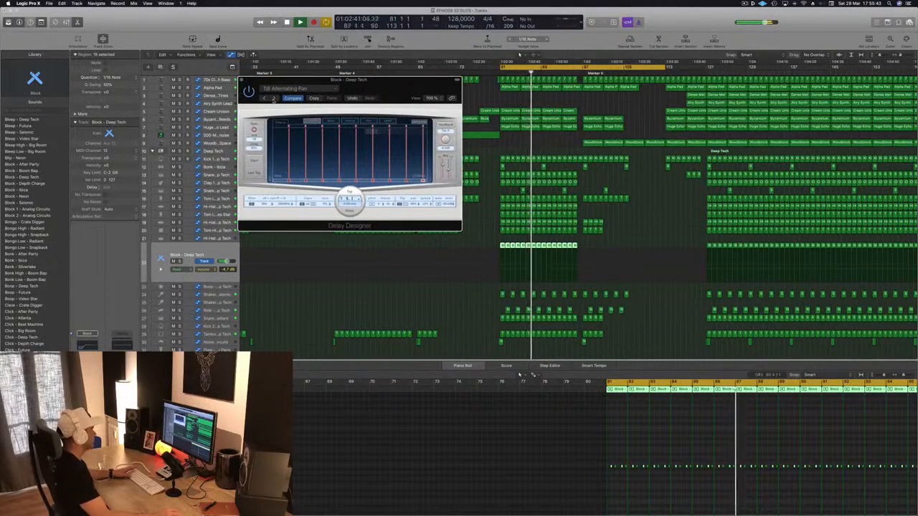
{"action": "left_click", "coordinate": [273, 98]}
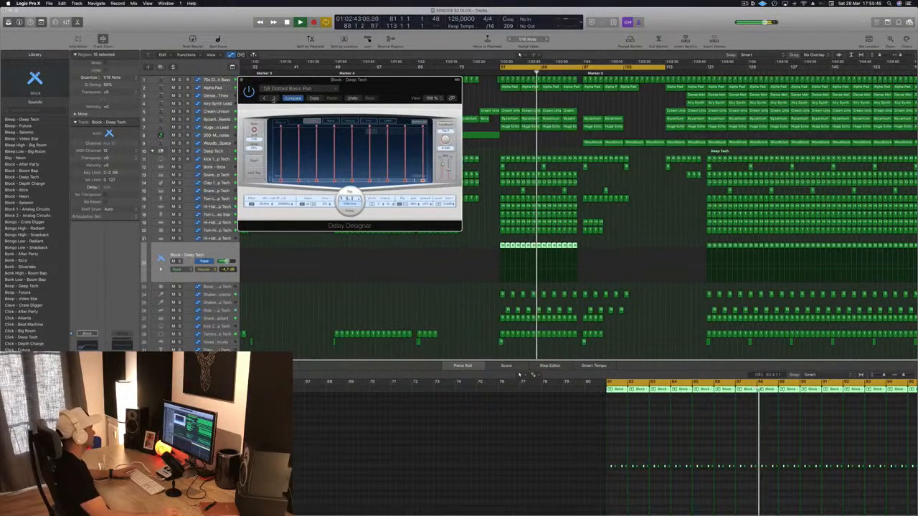
{"action": "left_click", "coordinate": [273, 99]}
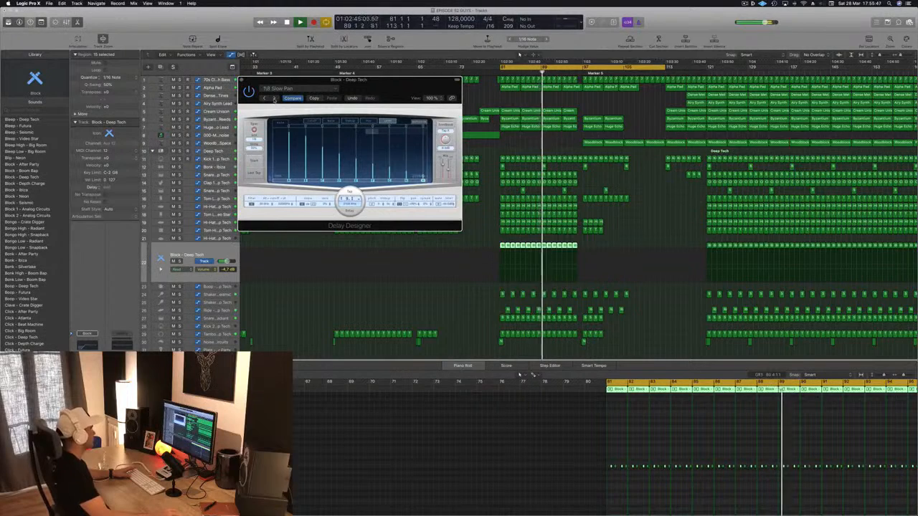
{"action": "left_click_drag", "start_coordinate": [392, 89], "coordinate": [360, 130]}
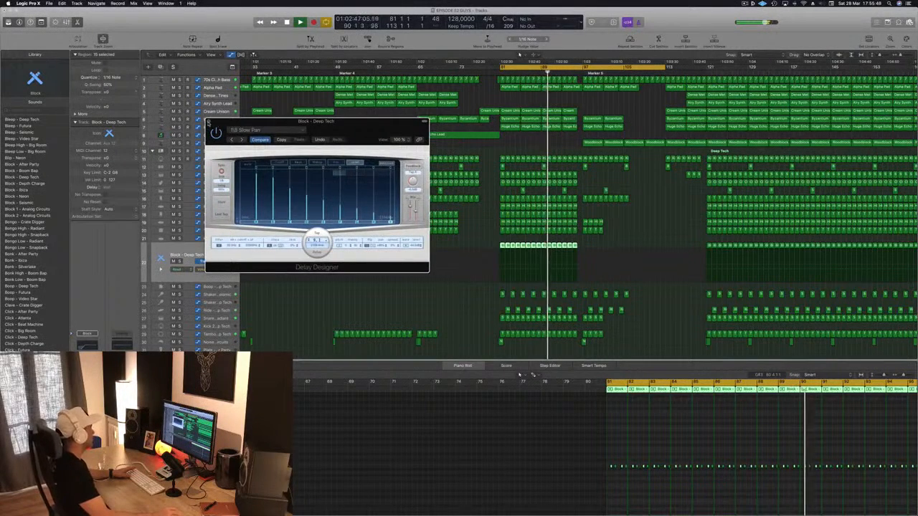
{"action": "key", "text": "super+w"}
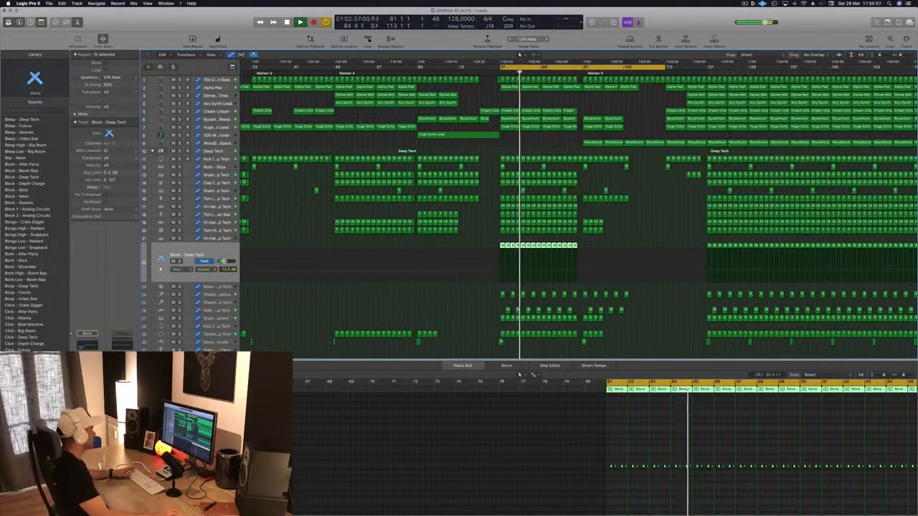
Bring up a Compressor on the Block - Deep Tech track and set its side chain to Bus 13 (Kick 1 - Deep Tech)
{"action": "key", "text": "space"}
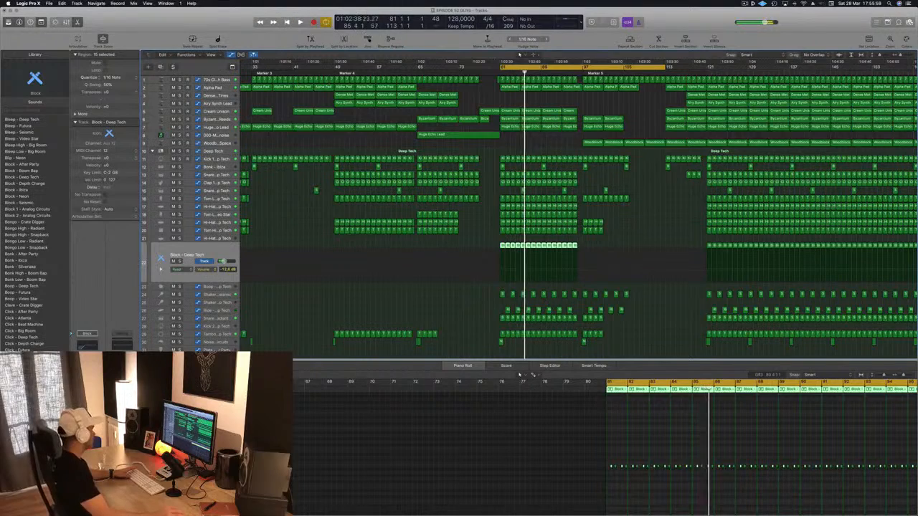
{"action": "key", "text": "space"}
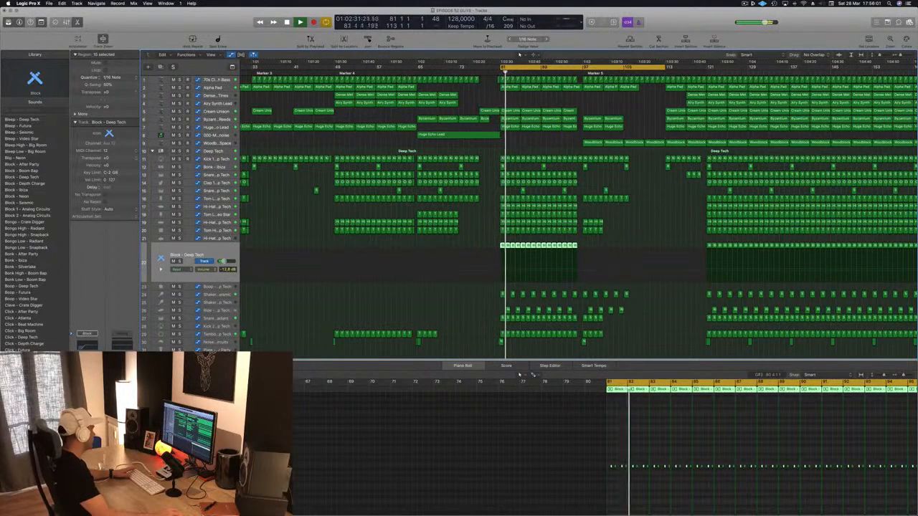
{"action": "left_click", "coordinate": [187, 420]}
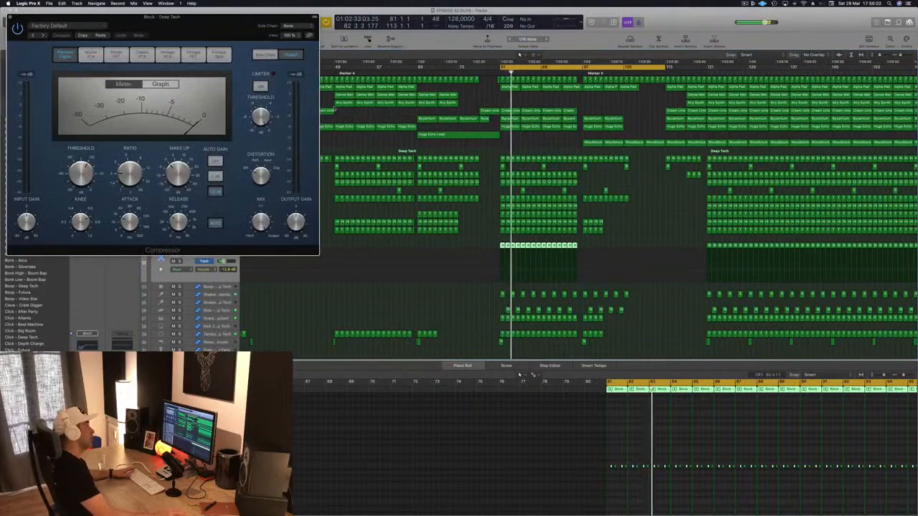
{"action": "left_click_drag", "start_coordinate": [231, 19], "coordinate": [306, 28]}
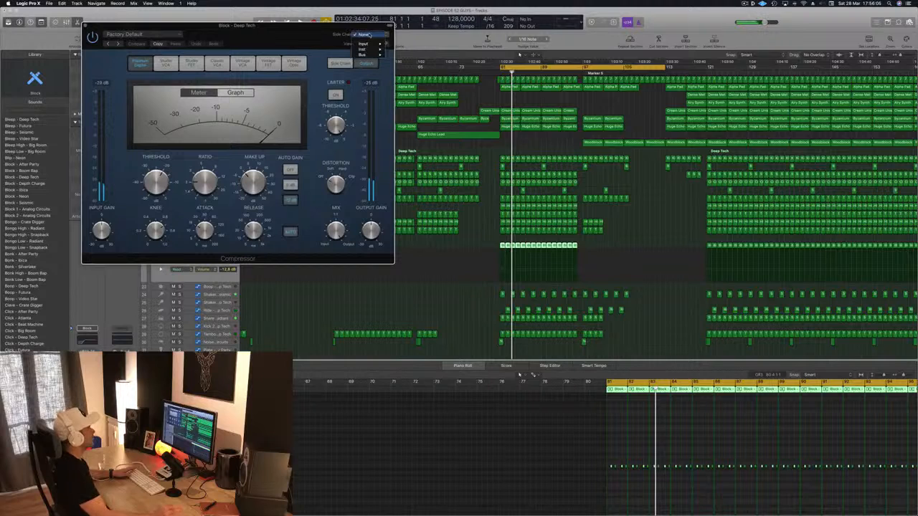
{"action": "mouse_move", "coordinate": [374, 56]}
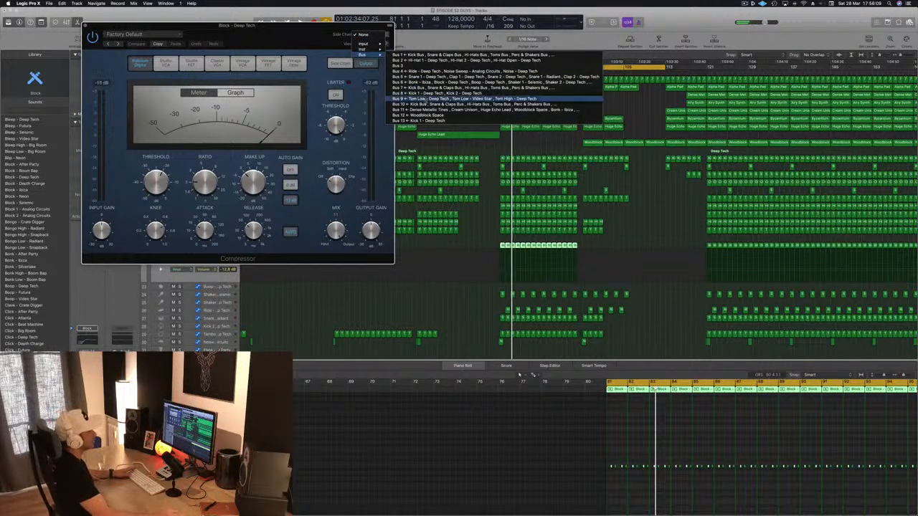
{"action": "left_click", "coordinate": [419, 119]}
{"action": "left_click_drag", "start_coordinate": [327, 38], "coordinate": [442, 51]}
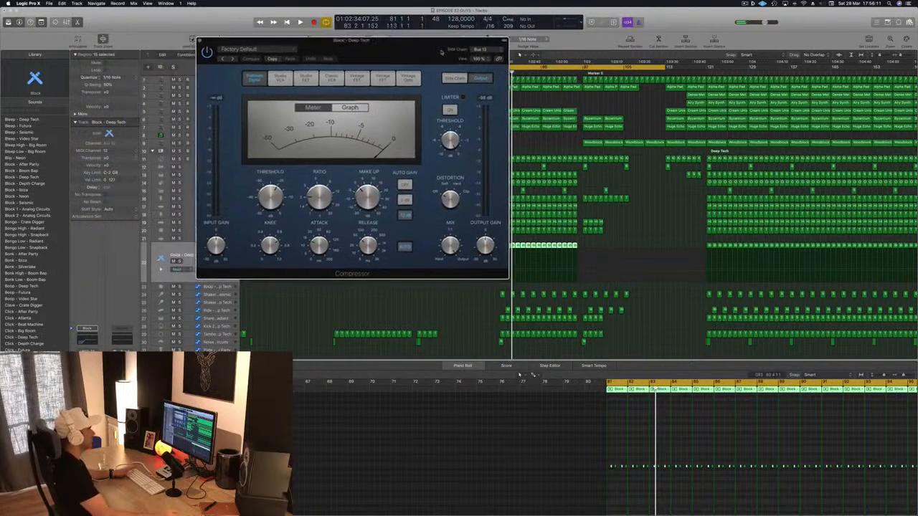
Set the sidechained Compressor's ratio to 4:1 and lower its threshold during playback, and close its window
{"action": "key", "text": "space"}
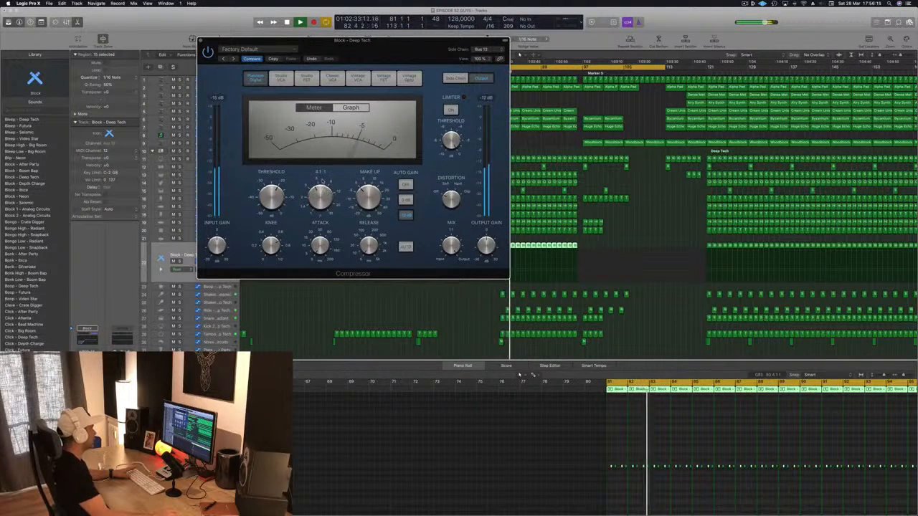
{"action": "left_click_drag", "start_coordinate": [387, 42], "coordinate": [410, 72]}
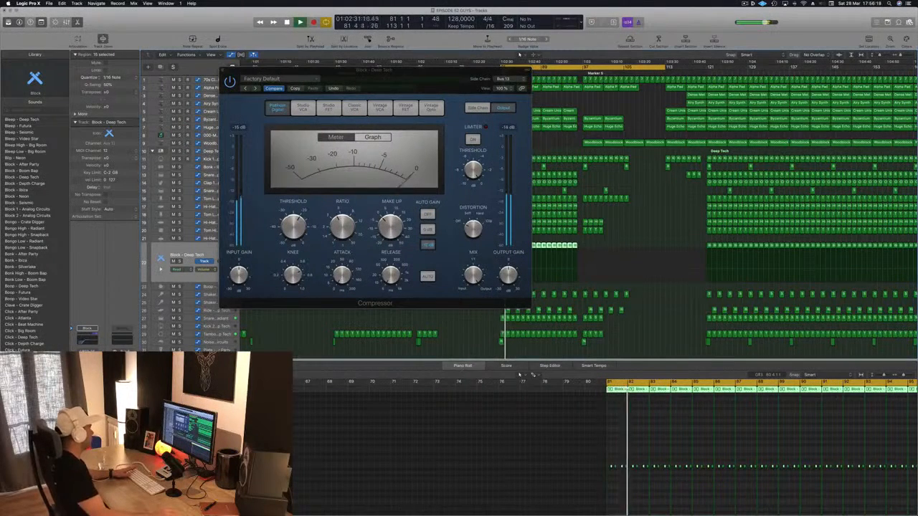
{"action": "left_click", "coordinate": [292, 229]}
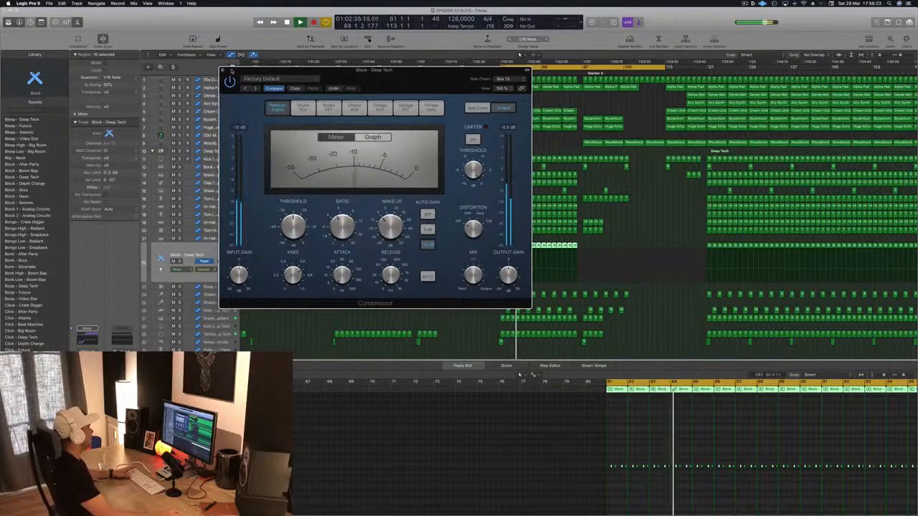
{"action": "key", "text": "super+w"}
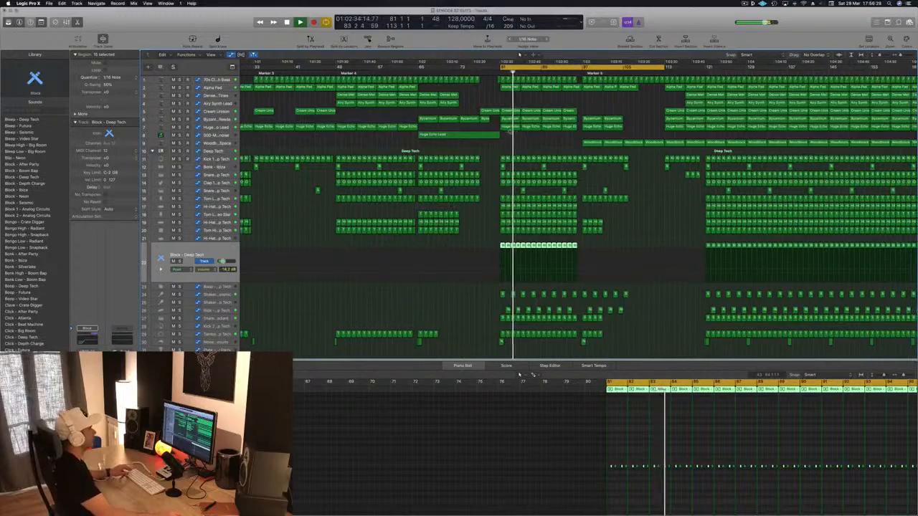
Copy the last Dense Metallic Tines and Airy Synth Lead regions before the break to bar 89
{"action": "scroll", "coordinate": [390, 313], "scroll_direction": "down", "scroll_amount": 1}
{"action": "scroll", "coordinate": [484, 92], "scroll_direction": "down", "scroll_amount": 2}
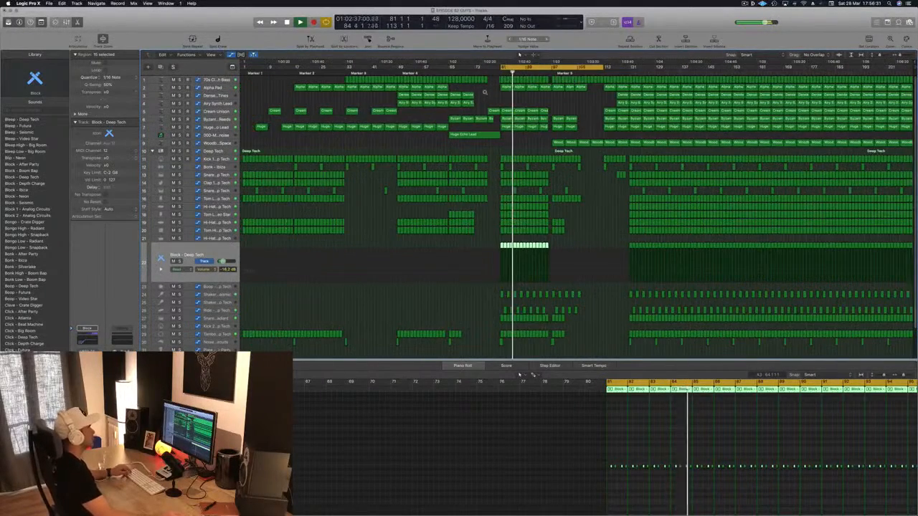
{"action": "left_click_drag", "start_coordinate": [482, 96], "coordinate": [534, 97]}
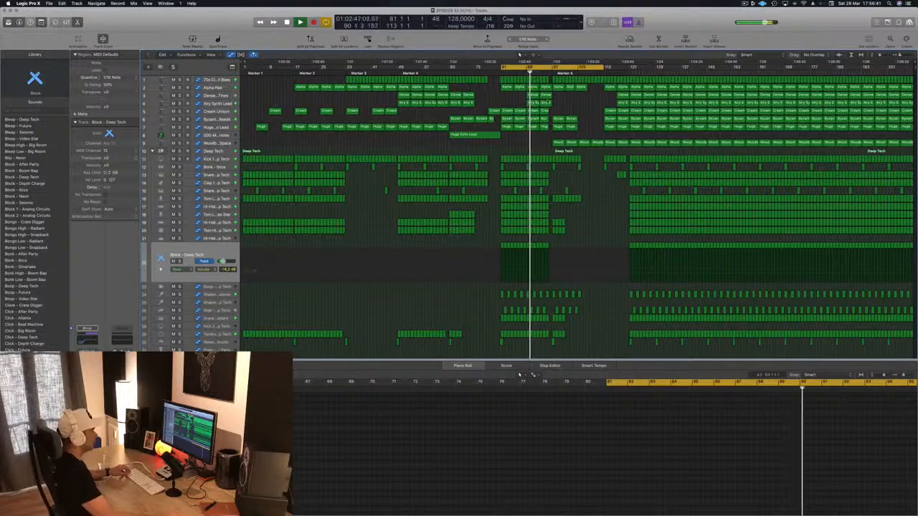
{"action": "key", "text": "super+Right"}
{"action": "key", "text": "super+Right"}
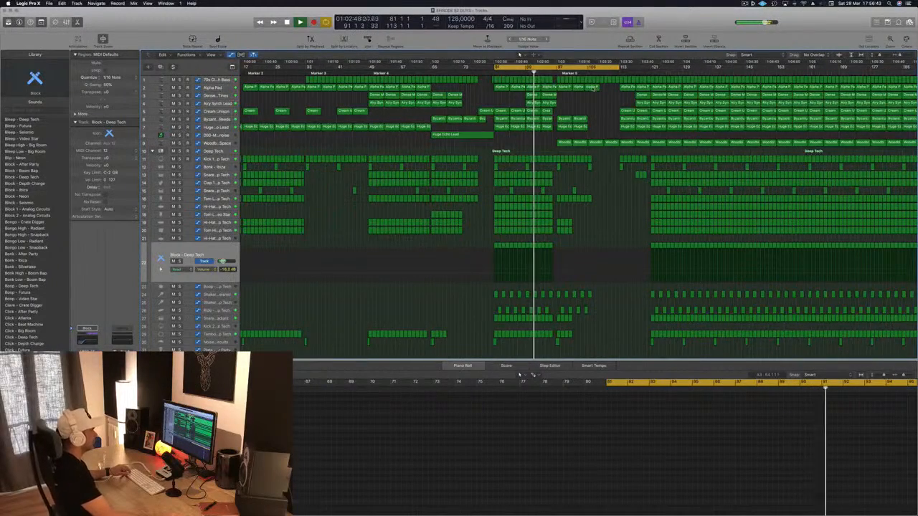
Examine the arrangement around bars 81 to 113 across the synth and percussion tracks during playback
{"action": "key", "text": "super+Left"}
{"action": "key", "text": "super+Left"}
{"action": "scroll", "coordinate": [565, 142], "scroll_direction": "down", "scroll_amount": 3}
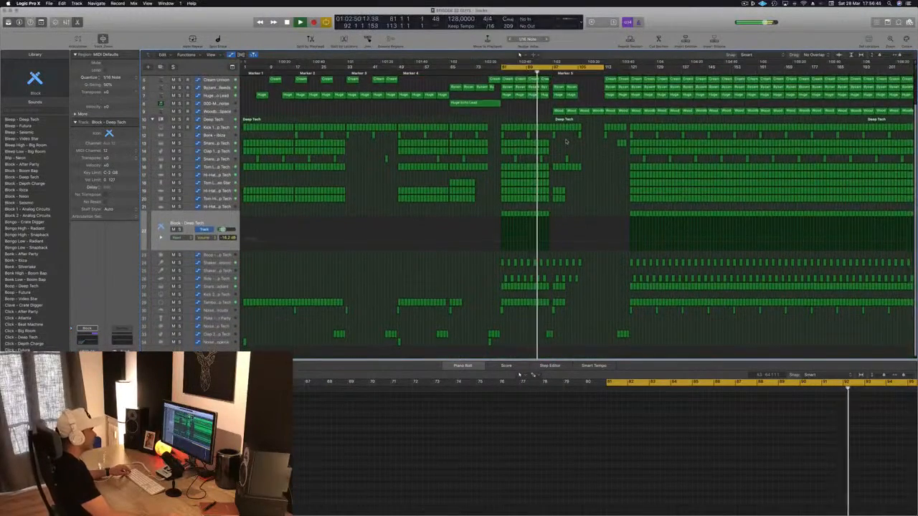
{"action": "scroll", "coordinate": [565, 141], "scroll_direction": "up", "scroll_amount": 1}
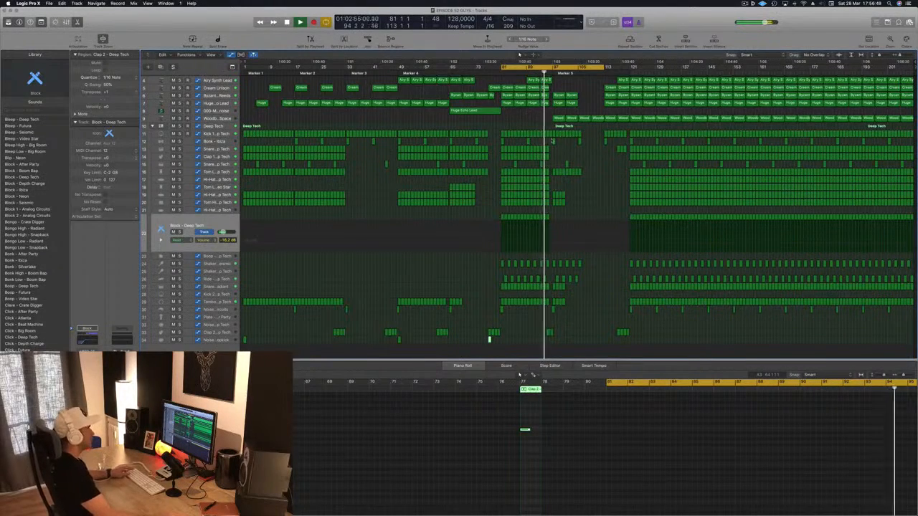
{"action": "key", "text": "super+Right"}
{"action": "key", "text": "super+Right"}
{"action": "key", "text": "super+Right"}
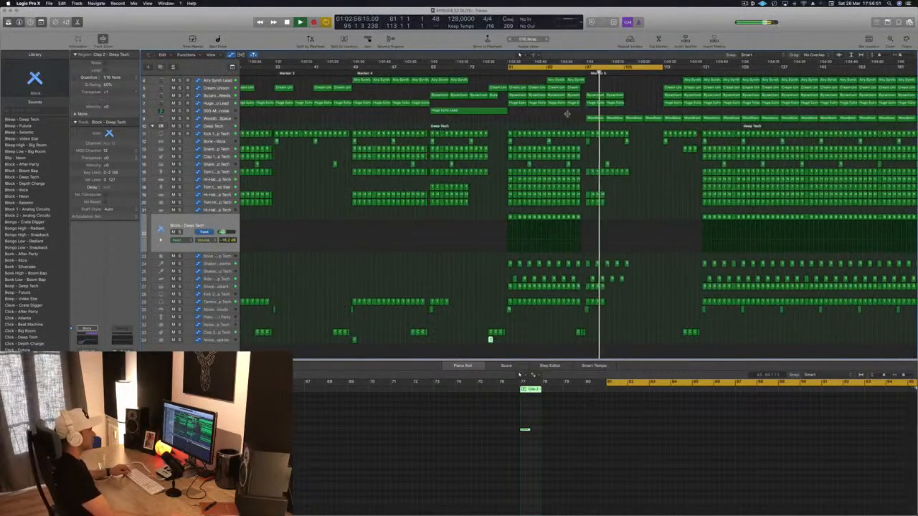
{"action": "key", "text": "super+Left"}
{"action": "key", "text": "super+Left"}
{"action": "key", "text": "super+Left"}
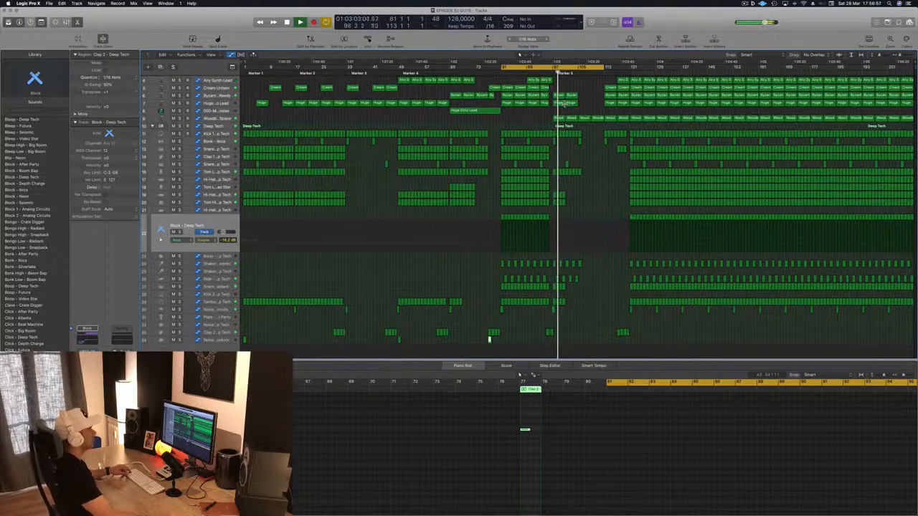
Restart playback at bar 81, clear the region selection and save the project
{"action": "scroll", "coordinate": [529, 119], "scroll_direction": "right", "scroll_amount": 5}
{"action": "key", "text": "space"}
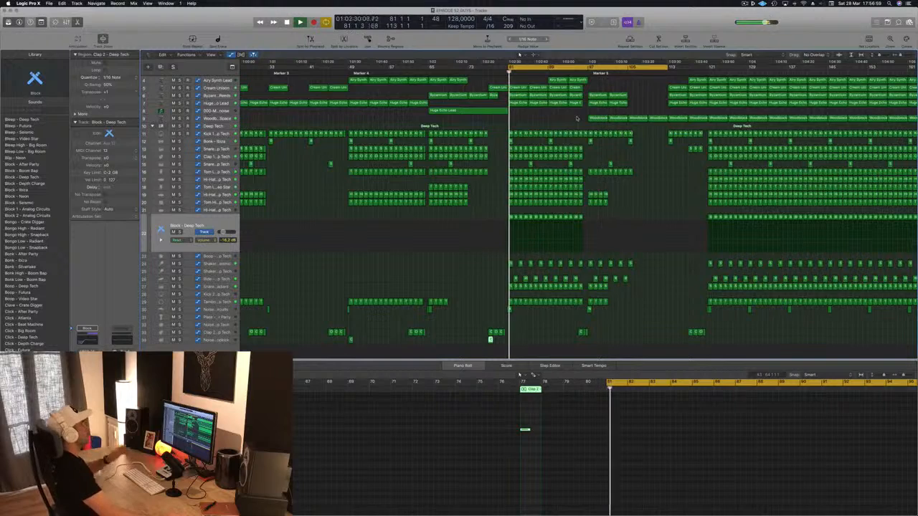
{"action": "left_click", "coordinate": [555, 115]}
{"action": "key", "text": "super+s"}
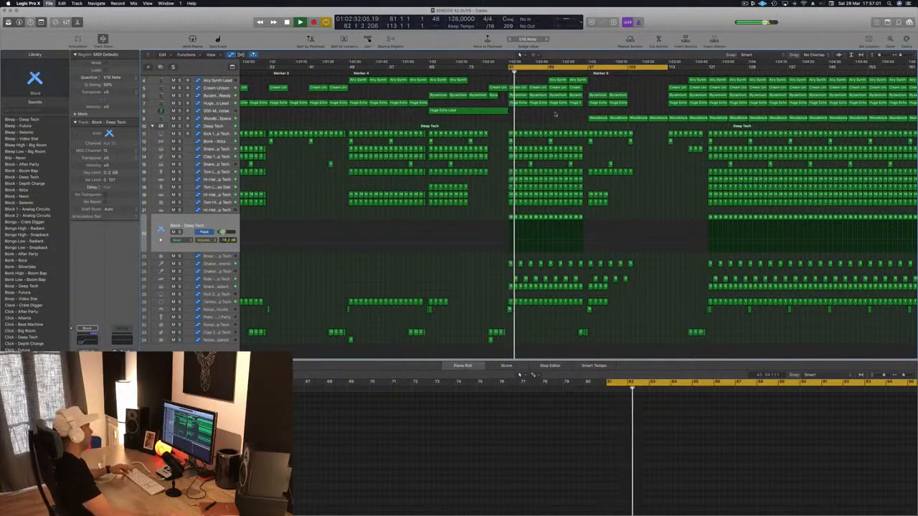
Shorten the cycle range so that it runs from bar 81 to bar 97
{"action": "key", "text": "super+Left"}
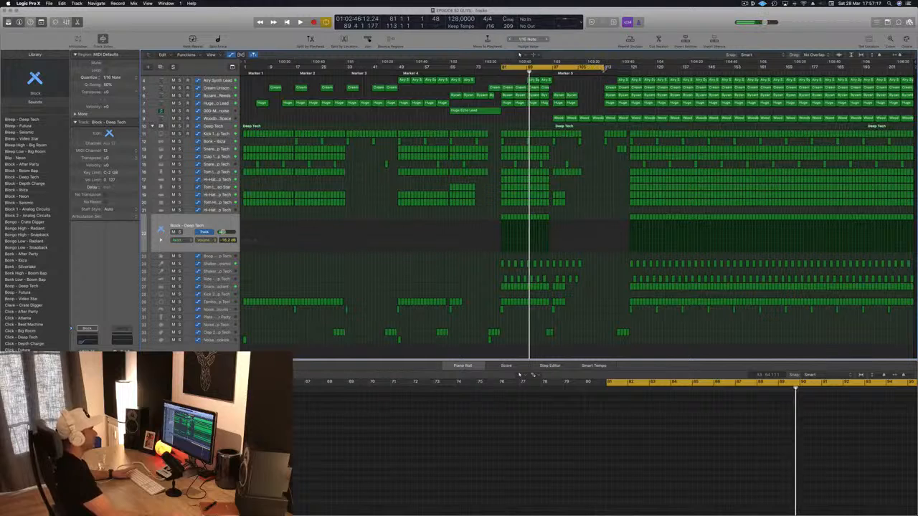
{"action": "left_click_drag", "start_coordinate": [607, 68], "coordinate": [550, 74]}
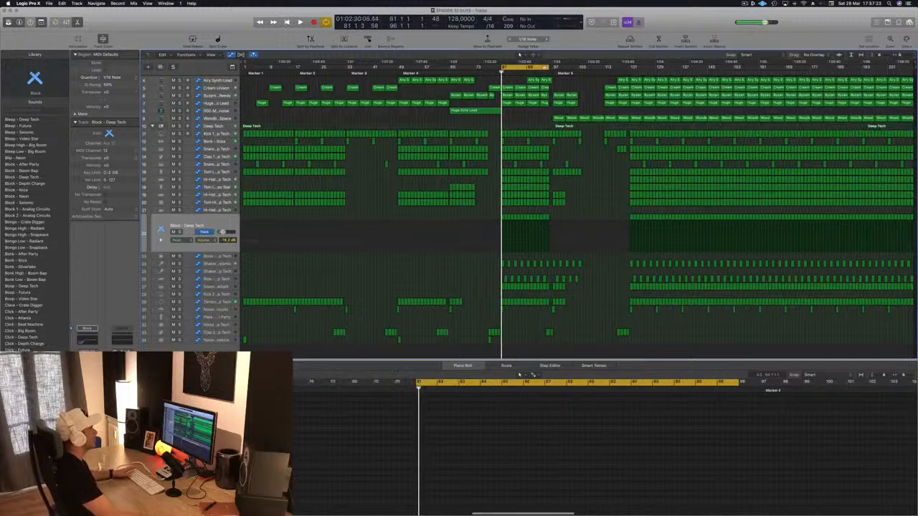
{"action": "left_click_drag", "start_coordinate": [549, 69], "coordinate": [555, 70]}
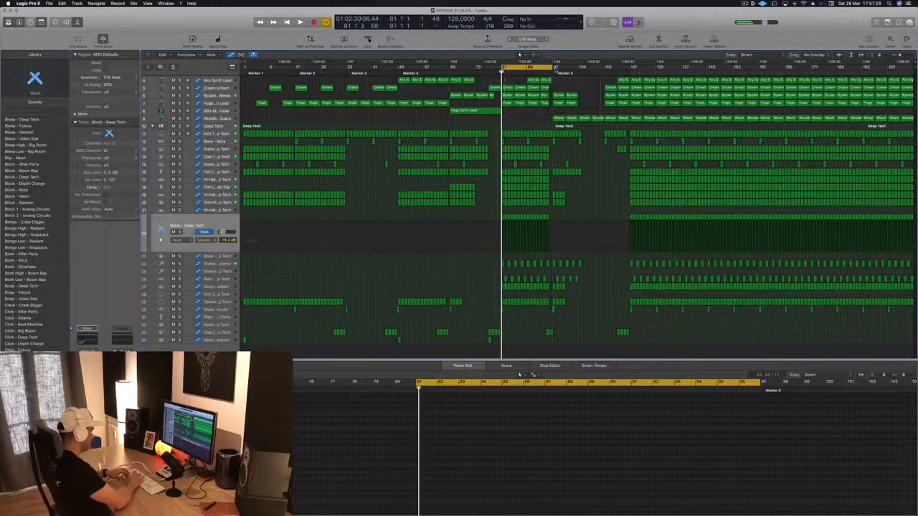
Repeat the section from bars 81 to 97 at bar 97, then copy Dense Metallic Tines and Airy Synth Lead regions into its first half and save
{"action": "key", "text": "ctrl+super+r"}
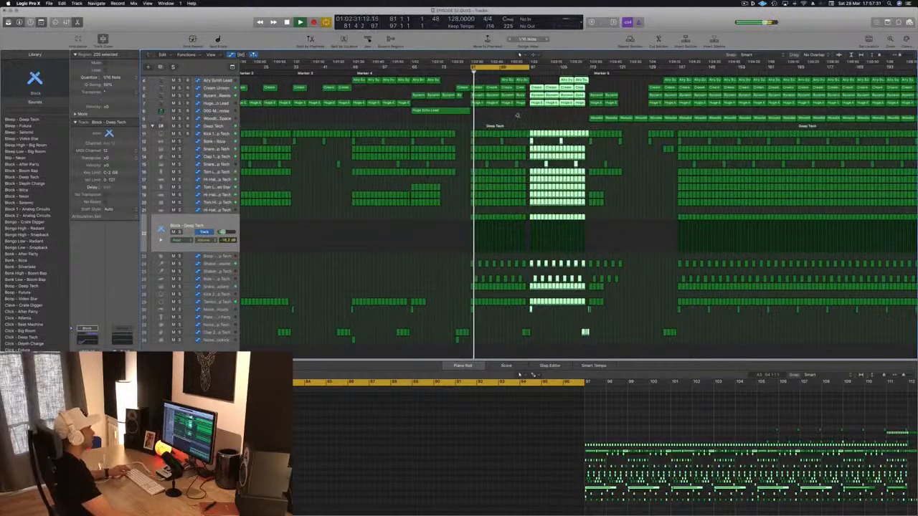
{"action": "scroll", "coordinate": [517, 114], "scroll_direction": "up", "scroll_amount": 3}
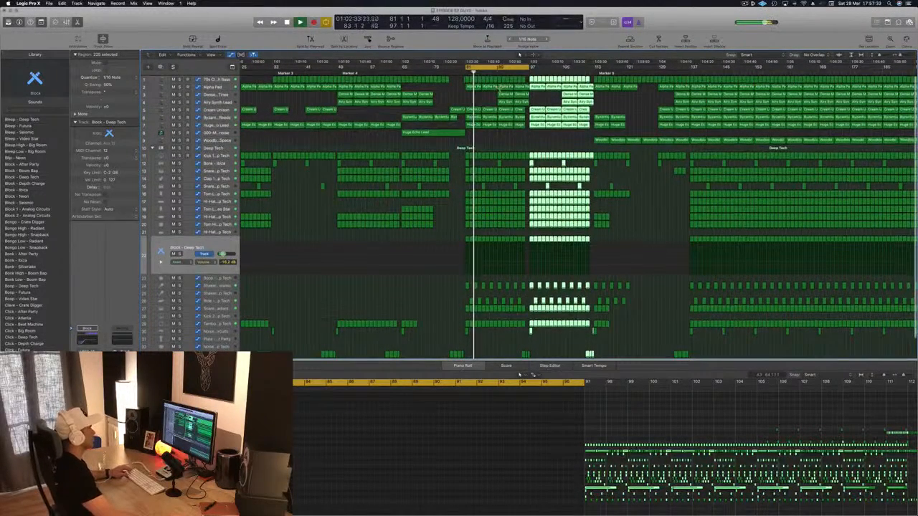
{"action": "left_click", "coordinate": [538, 98]}
{"action": "left_click_drag", "start_coordinate": [517, 102], "coordinate": [536, 97]}
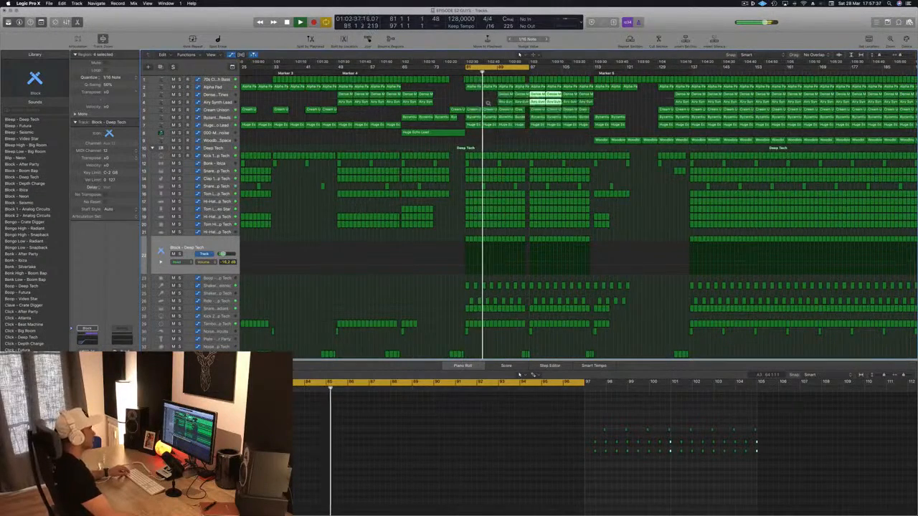
{"action": "scroll", "coordinate": [481, 153], "scroll_direction": "down", "scroll_amount": 3}
{"action": "key", "text": "super+s"}
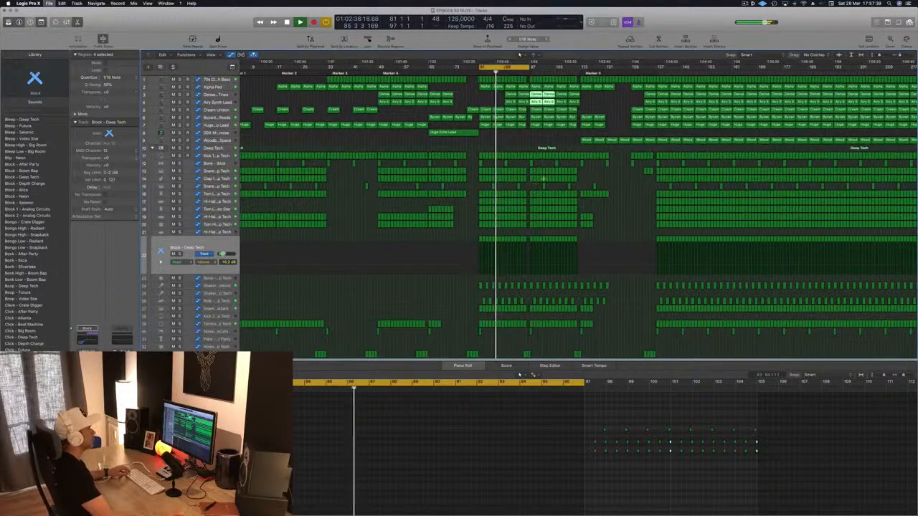
Try removing the Tambourine regions between bars 81 and 97, then undo the deletion
{"action": "scroll", "coordinate": [545, 148], "scroll_direction": "up", "scroll_amount": 2}
{"action": "scroll", "coordinate": [508, 279], "scroll_direction": "down", "scroll_amount": 2}
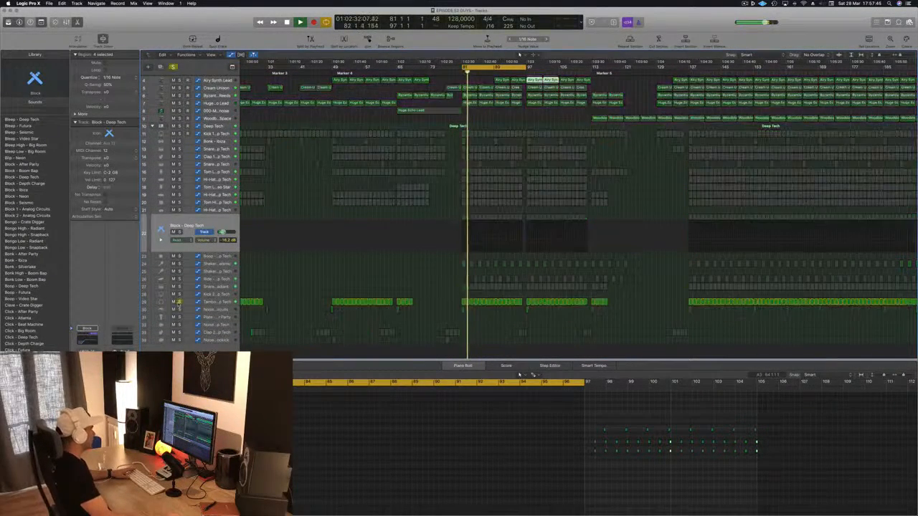
{"action": "left_click_drag", "start_coordinate": [451, 299], "coordinate": [521, 302]}
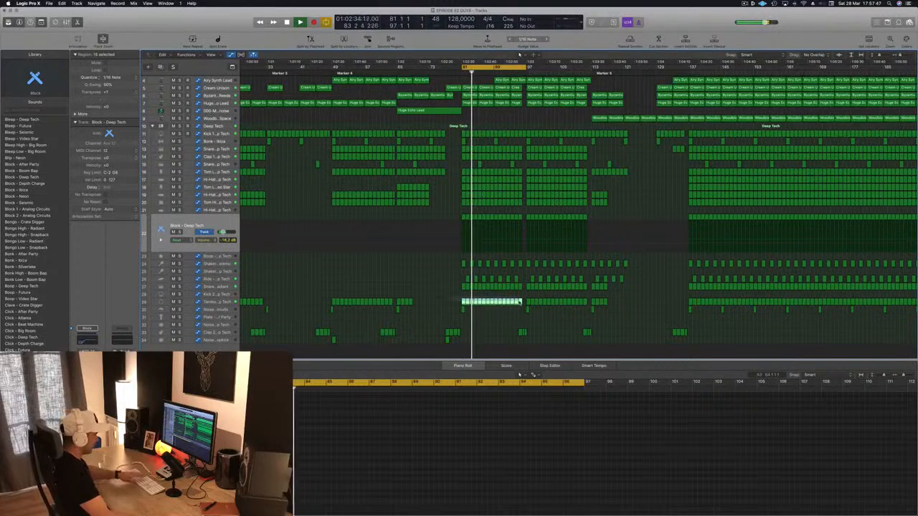
{"action": "key", "text": "BackSpace"}
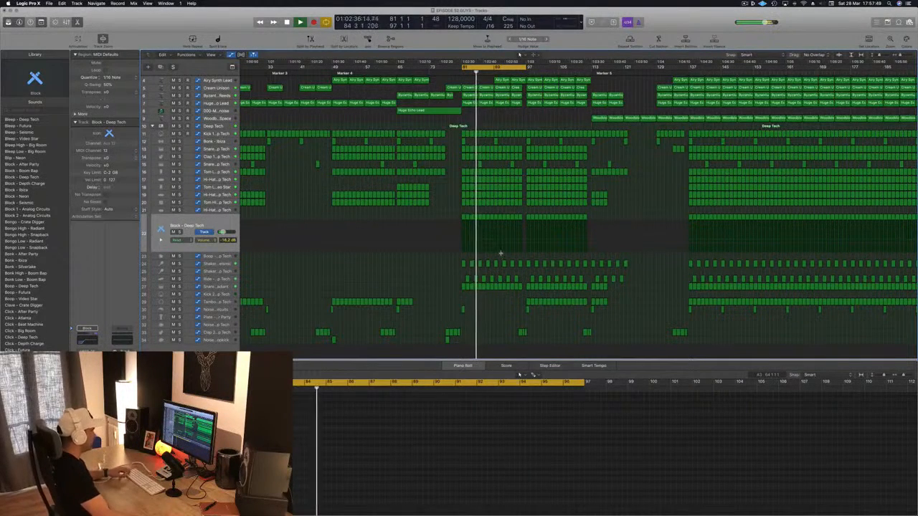
{"action": "key", "text": "super+z"}
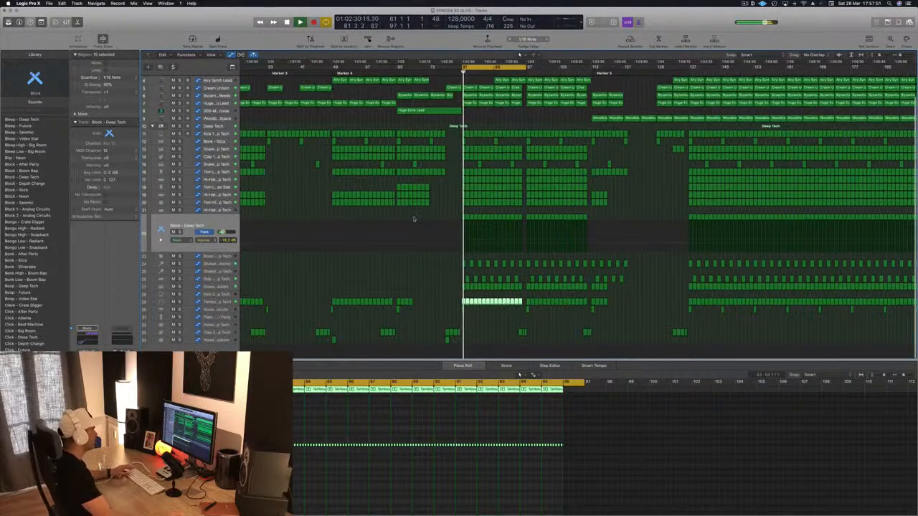
Delete the Block – Deep Tech regions between bars 81 and 97 and restart playback
{"action": "left_click_drag", "start_coordinate": [447, 213], "coordinate": [524, 220]}
{"action": "key", "text": "BackSpace"}
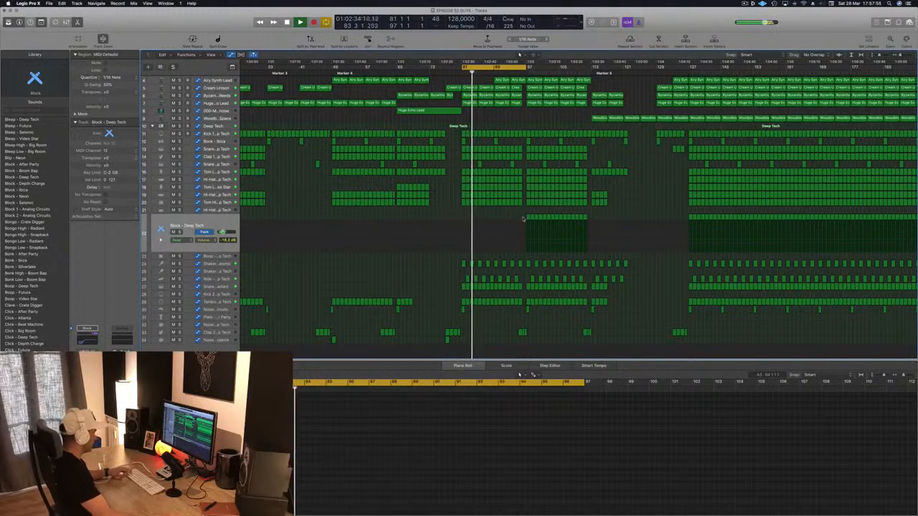
{"action": "key", "text": "space"}
Audition the Hi-Hat 1 track in solo and delete its regions between bars 81 and 97
{"action": "scroll", "coordinate": [449, 186], "scroll_direction": "up", "scroll_amount": 1}
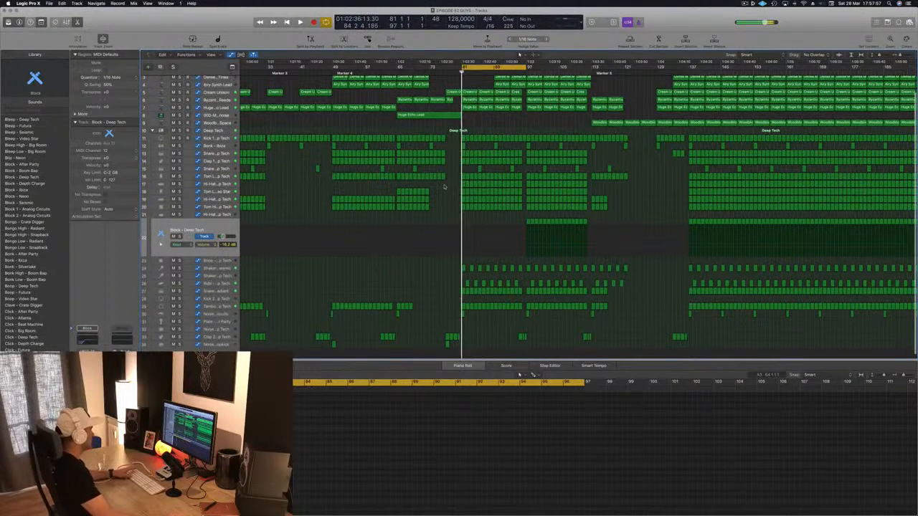
{"action": "left_click", "coordinate": [252, 190]}
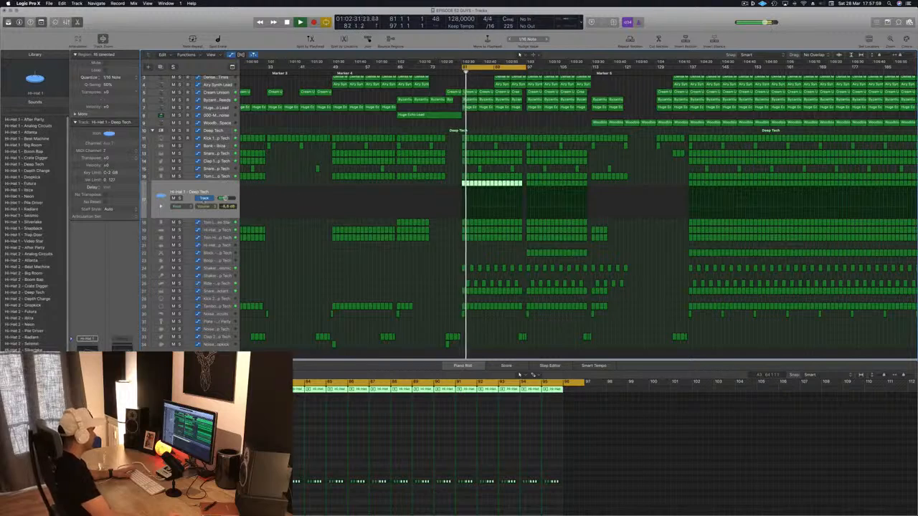
{"action": "left_click", "coordinate": [180, 199]}
{"action": "left_click", "coordinate": [179, 199]}
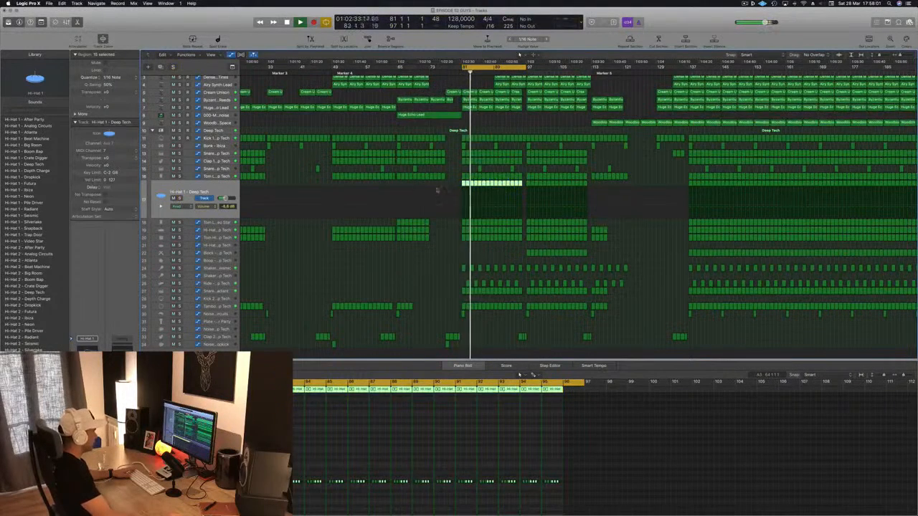
{"action": "left_click_drag", "start_coordinate": [443, 190], "coordinate": [518, 185]}
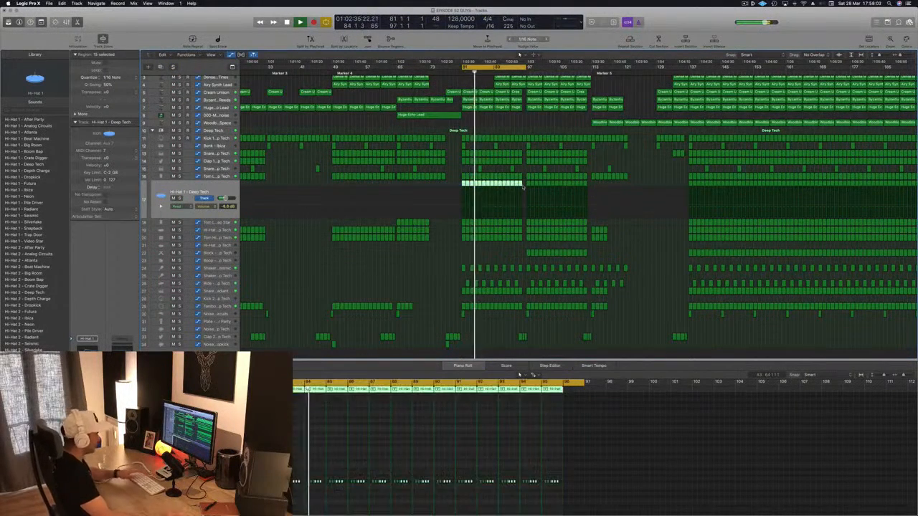
{"action": "key", "text": "Delete"}
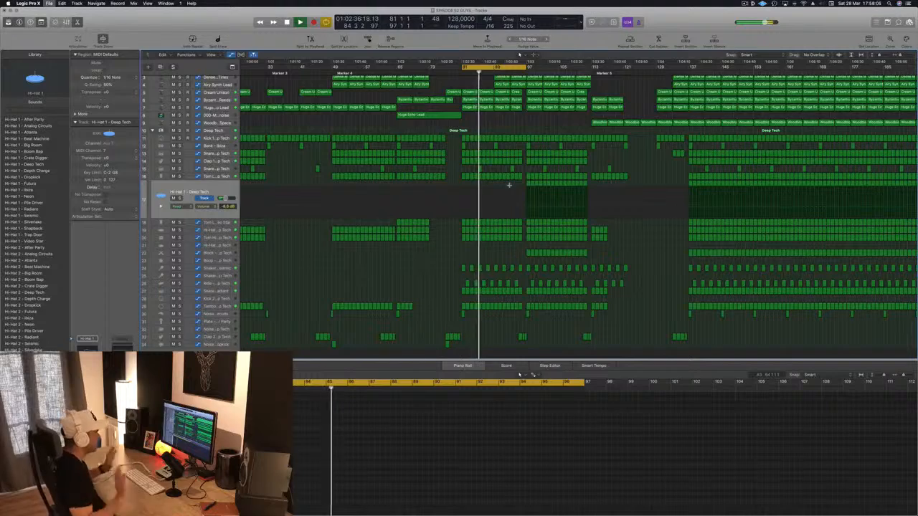
Delete the three consecutive Alpha Pad regions from bar 89 to bar 101
{"action": "key", "text": "super+Left"}
{"action": "key", "text": "super+Left"}
{"action": "scroll", "coordinate": [509, 187], "scroll_direction": "up", "scroll_amount": 3}
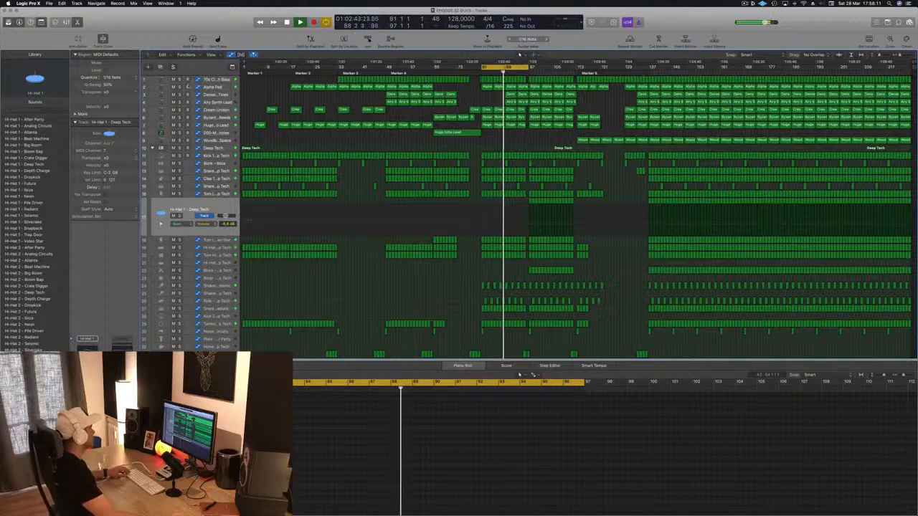
{"action": "key", "text": "s"}
{"action": "key", "text": "s"}
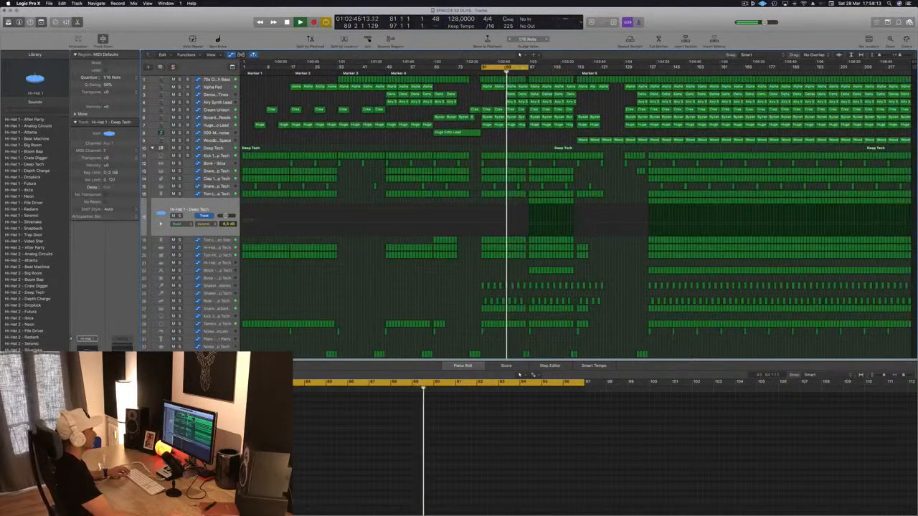
{"action": "key", "text": "Delete"}
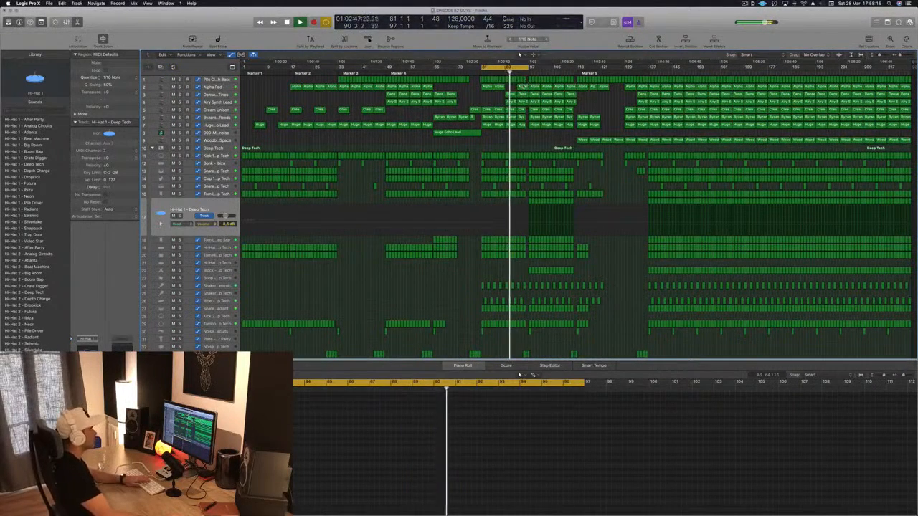
{"action": "left_click", "coordinate": [523, 87]}
{"action": "key", "text": "Delete"}
{"action": "left_click", "coordinate": [536, 87]}
{"action": "key", "text": "Delete"}
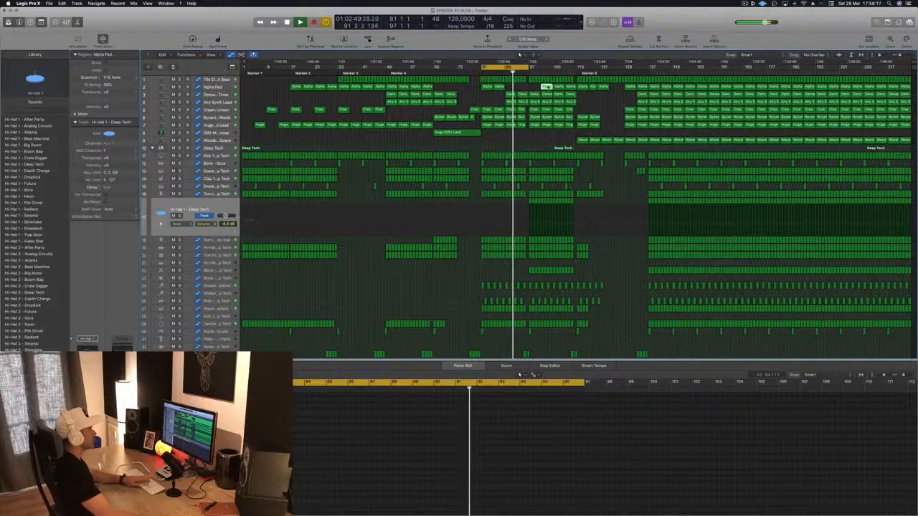
Audition the Huge Echo Lead and Airy Synth Lead tracks one after the other in solo, restoring the full mix each time
{"action": "left_click", "coordinate": [547, 87]}
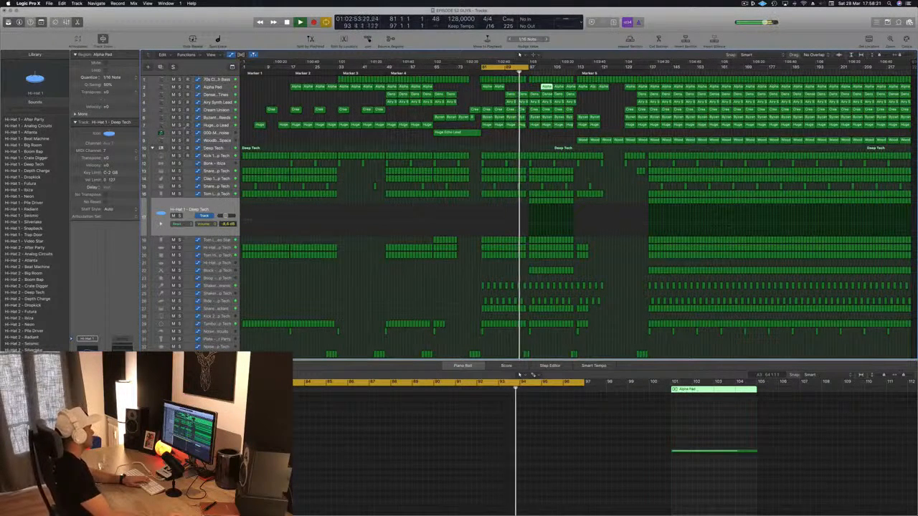
{"action": "left_click", "coordinate": [180, 125]}
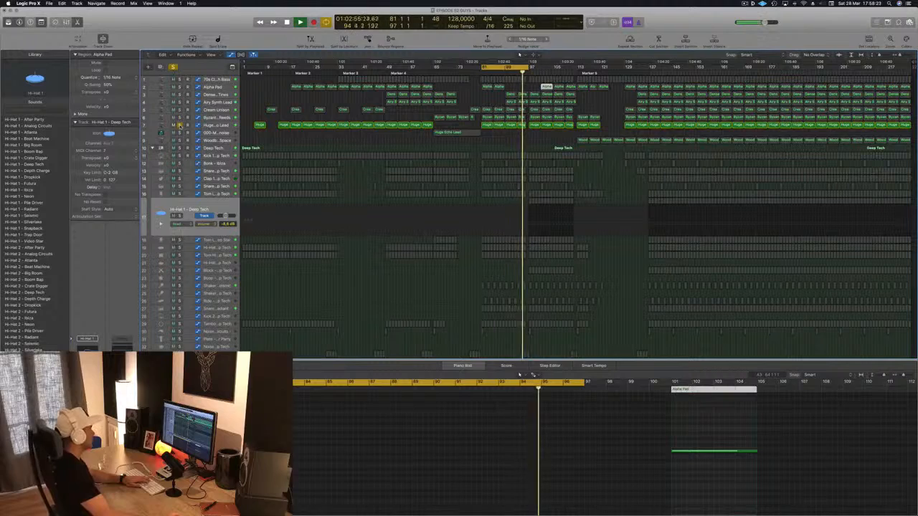
{"action": "left_click", "coordinate": [180, 126]}
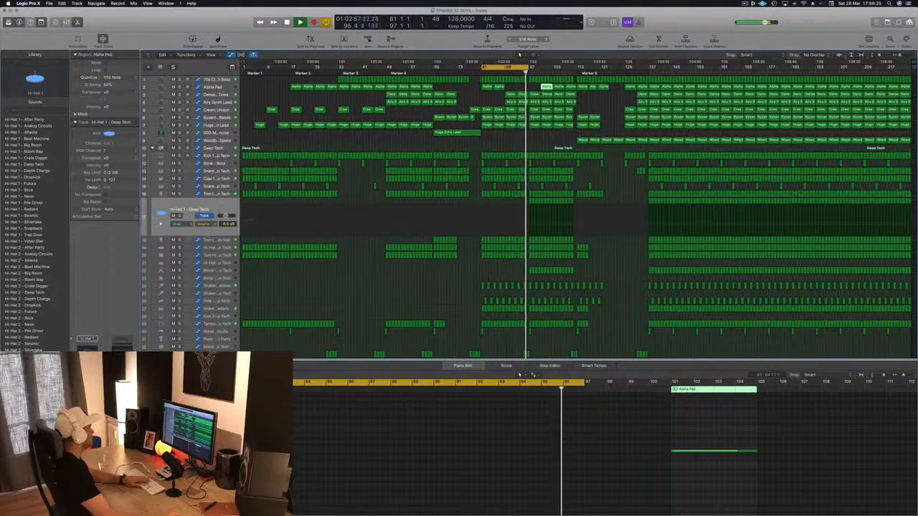
{"action": "left_click", "coordinate": [180, 103]}
{"action": "left_click", "coordinate": [180, 102]}
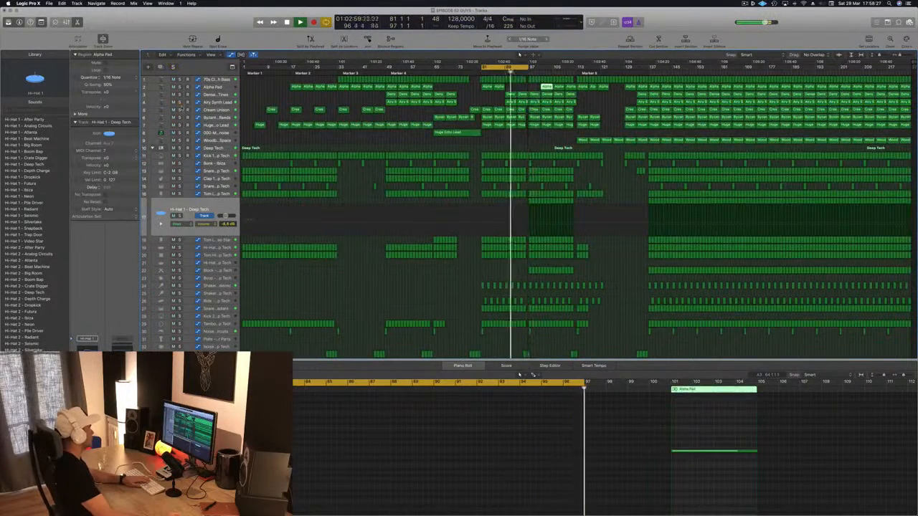
Delete the Cream Unison regions between bars 97 and 113 and save the project
{"action": "left_click", "coordinate": [182, 111]}
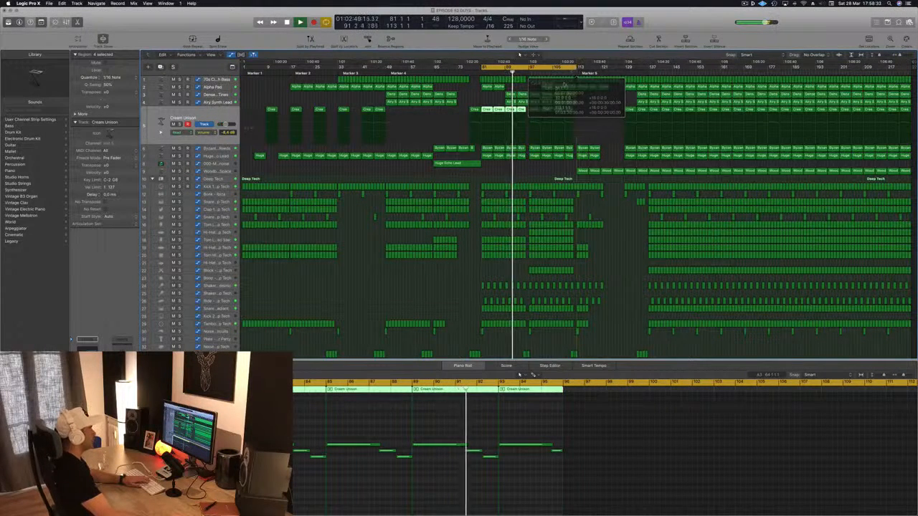
{"action": "left_click", "coordinate": [535, 110]}
{"action": "key", "text": "Delete"}
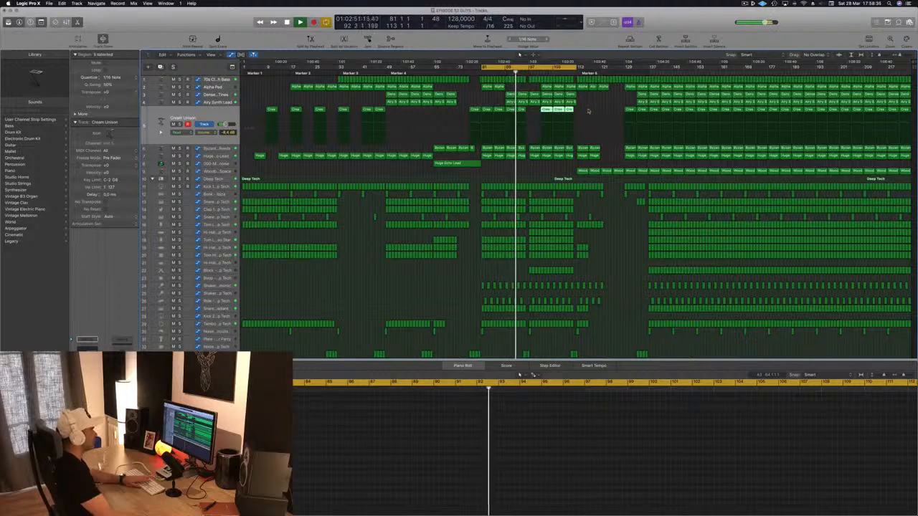
{"action": "key", "text": "Delete"}
{"action": "key", "text": "super+s"}
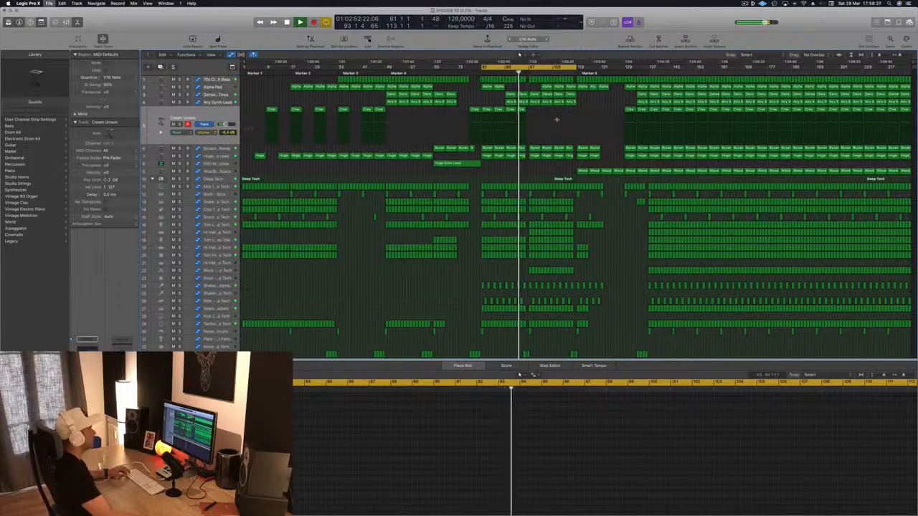
Delete the Alpha Pad regions between bars 101 and 113 and restart playback just before bar 97
{"action": "key", "text": "super+Right"}
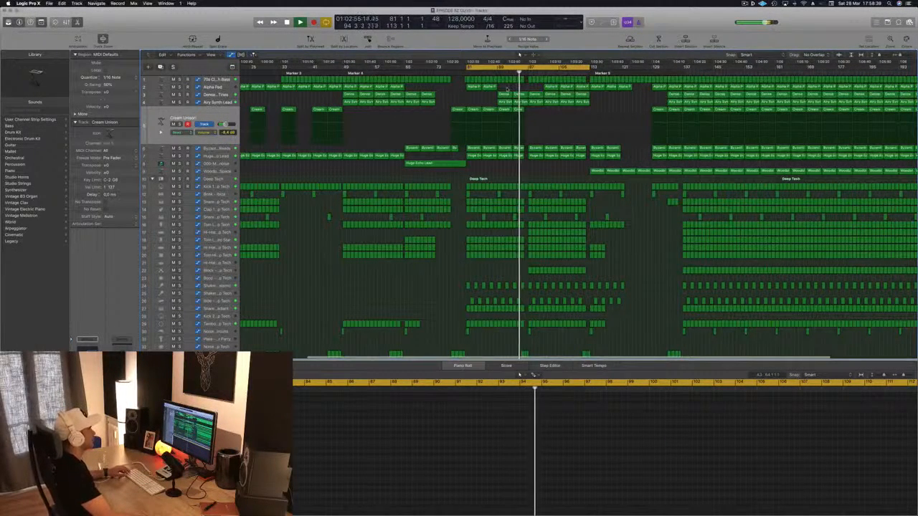
{"action": "left_click", "coordinate": [474, 87]}
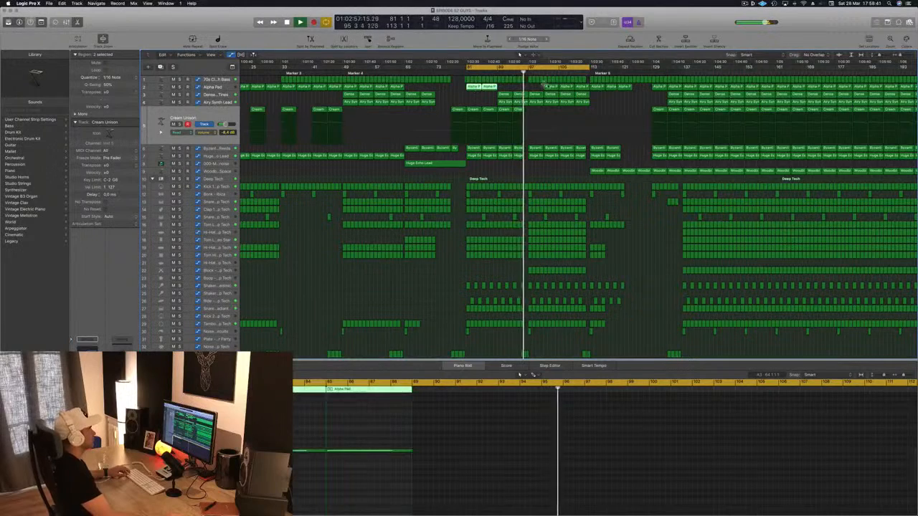
{"action": "left_click", "coordinate": [551, 87]}
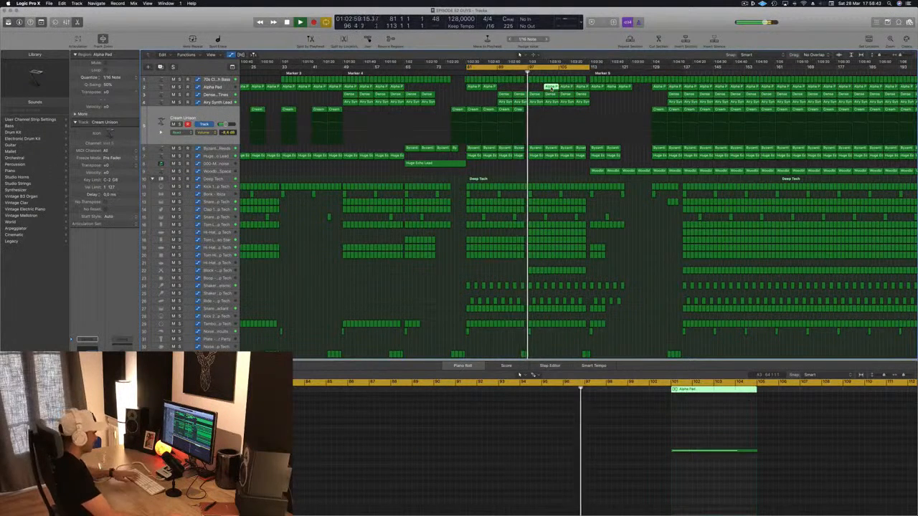
{"action": "key", "text": "Delete"}
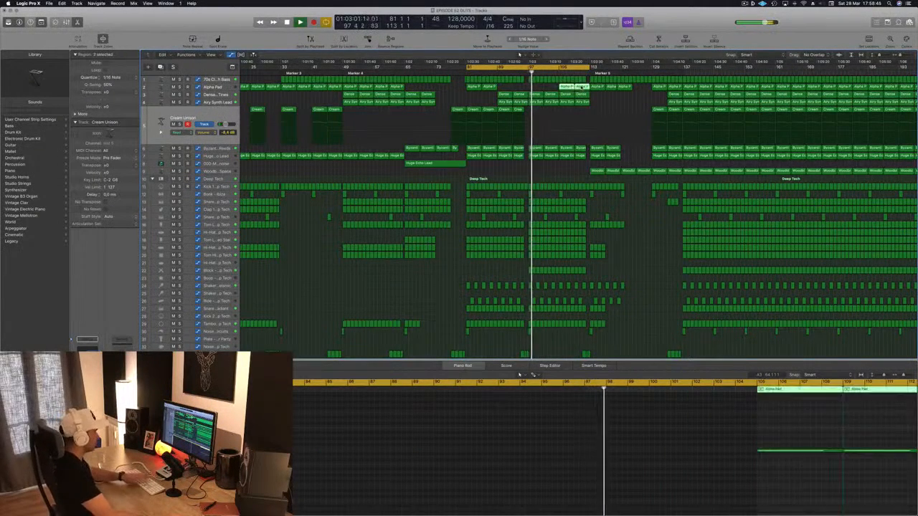
{"action": "left_click", "coordinate": [523, 71]}
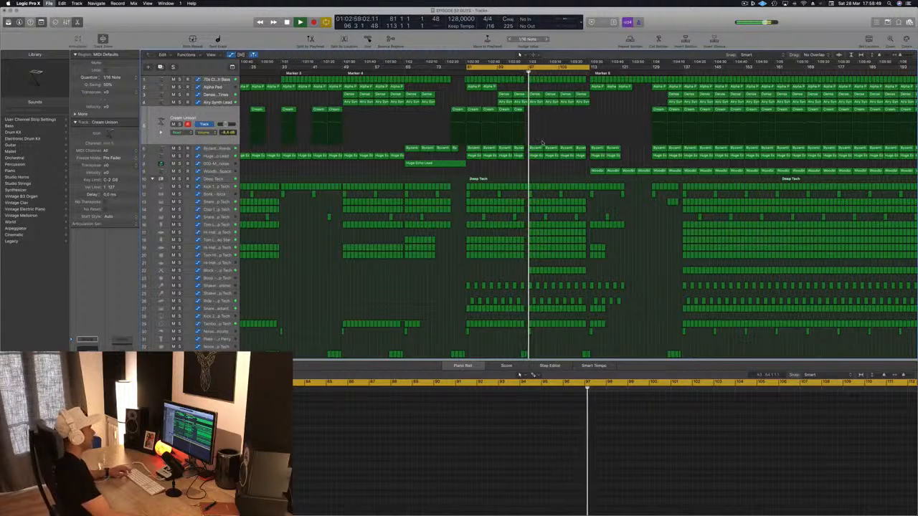
Raise the 70s Classic Synth Bass cutoff automation to about 41% at bar 97 and play the section from bar 81
{"action": "scroll", "coordinate": [547, 140], "scroll_direction": "up", "scroll_amount": 2}
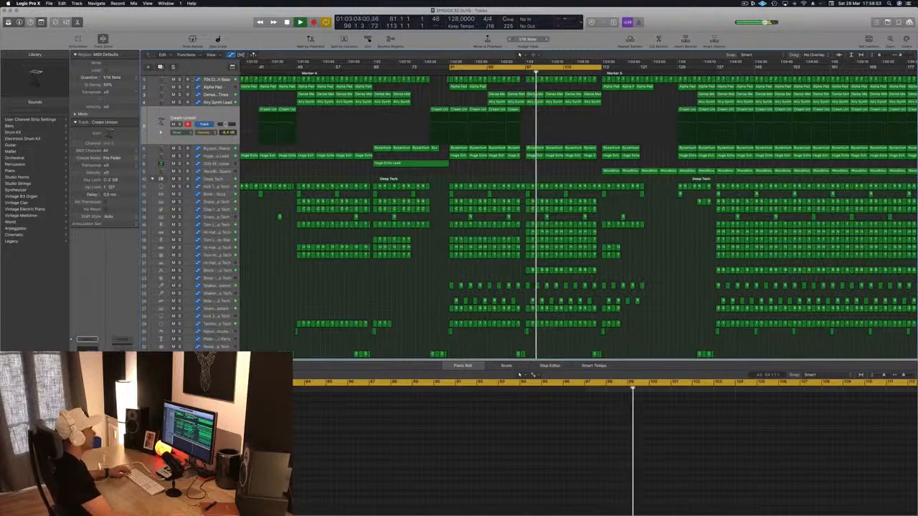
{"action": "left_click", "coordinate": [541, 80]}
{"action": "key", "text": "space"}
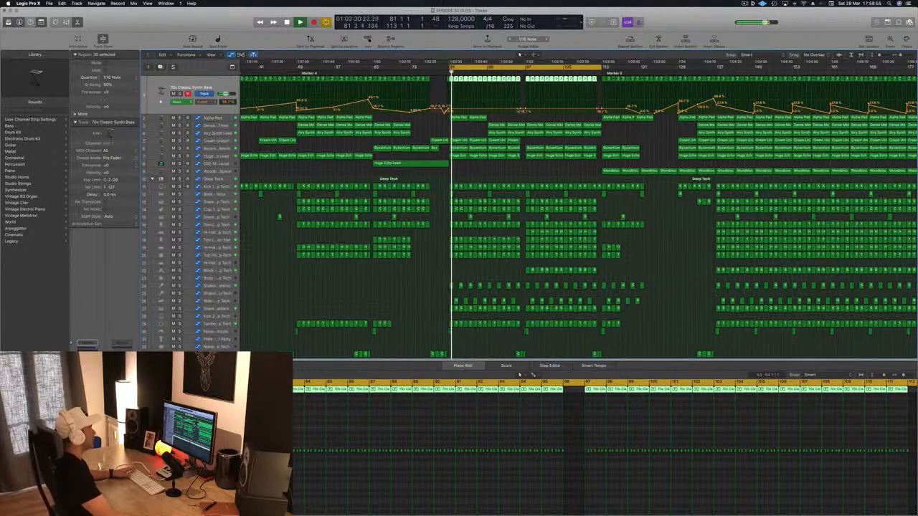
{"action": "left_click", "coordinate": [489, 109]}
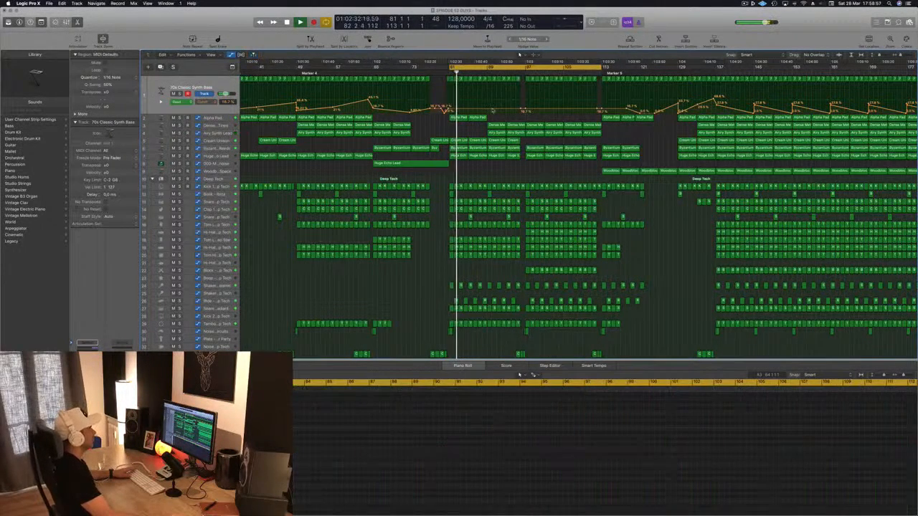
{"action": "left_click_drag", "start_coordinate": [521, 109], "coordinate": [521, 104]}
{"action": "left_click", "coordinate": [521, 70]}
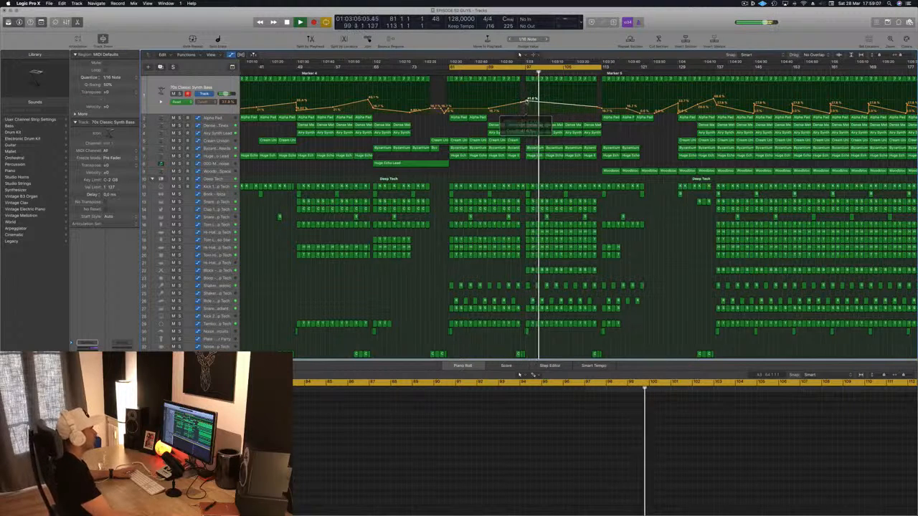
{"action": "key", "text": "space"}
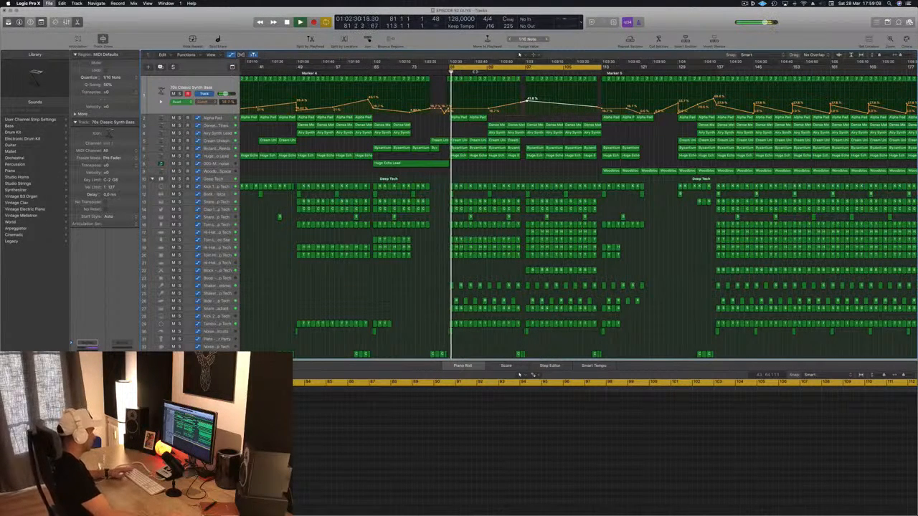
Shape the 70s Classic Synth Bass cutoff automation to keep rising after bar 97 and save the project
{"action": "key", "text": "shift+period"}
{"action": "key", "text": "z"}
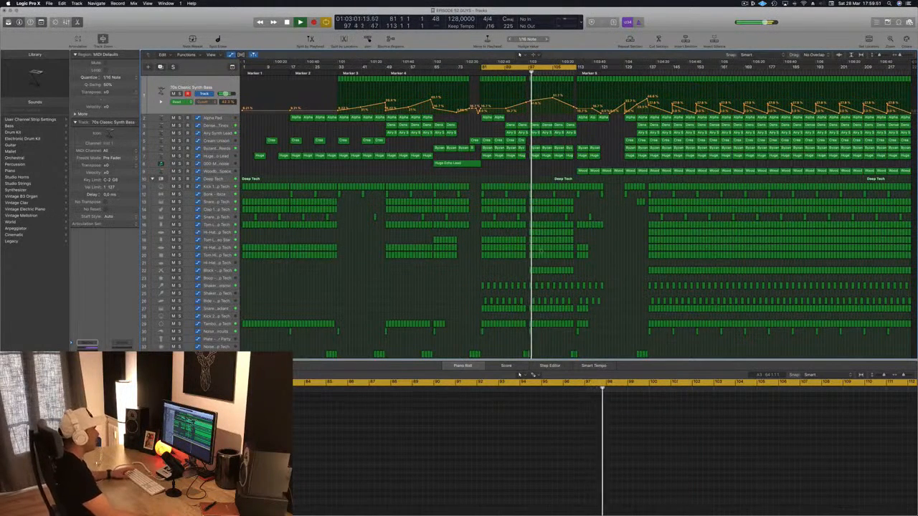
{"action": "key", "text": "super+s"}
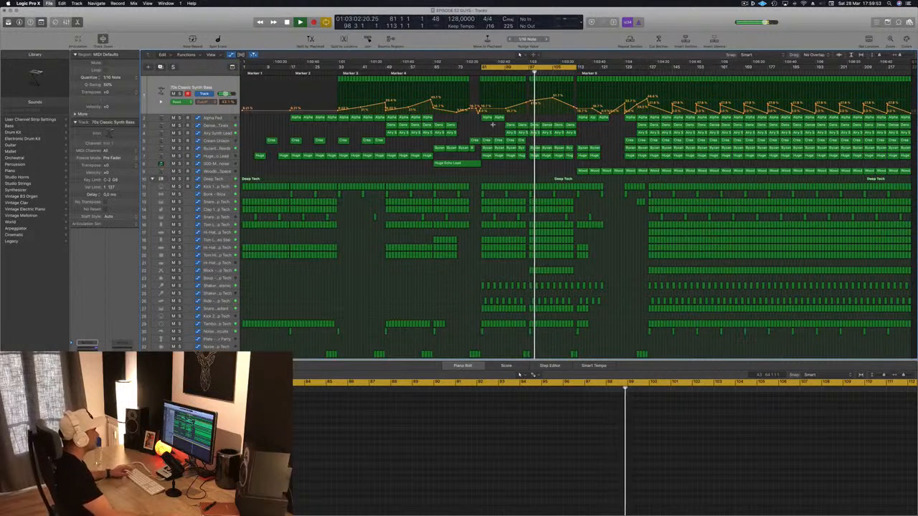
Try deleting the first two Huge Echo Lead regions from bar 97 while playing that section, undo it and save
{"action": "left_click", "coordinate": [528, 72]}
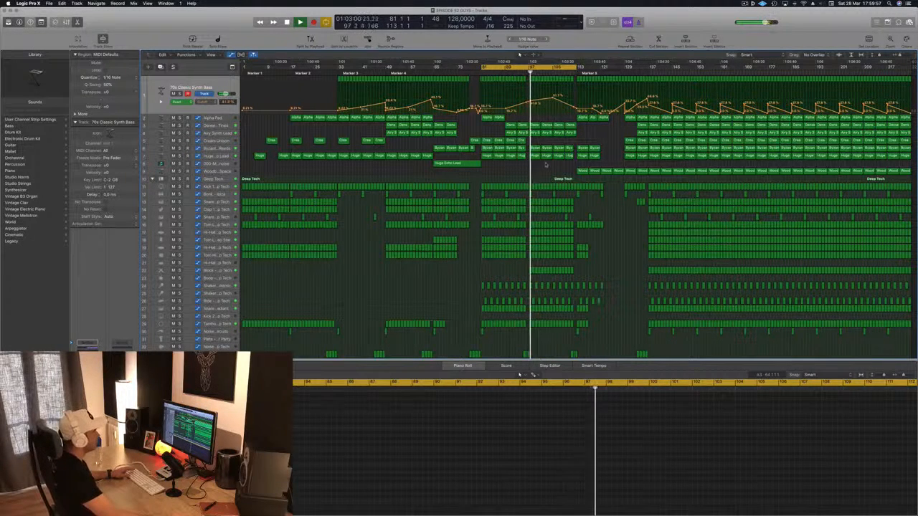
{"action": "left_click_drag", "start_coordinate": [535, 164], "coordinate": [547, 157]}
{"action": "key", "text": "Delete"}
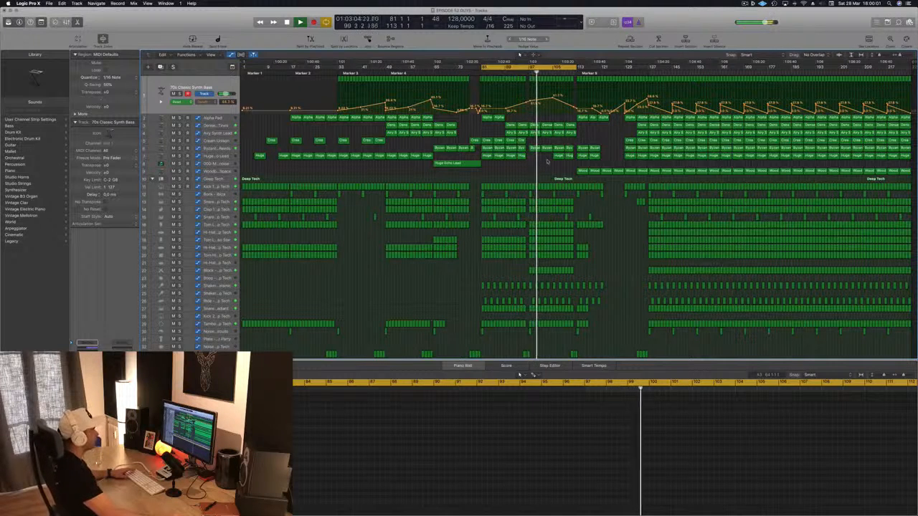
{"action": "key", "text": "super+z"}
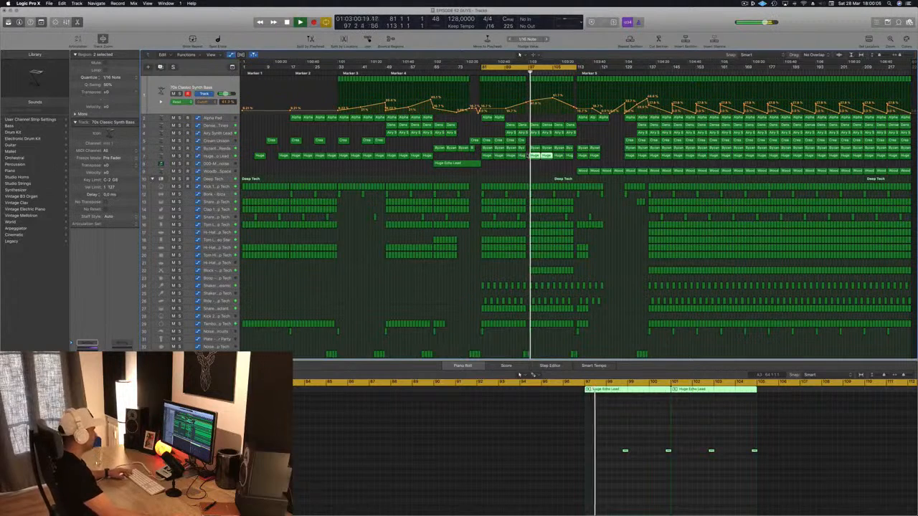
{"action": "key", "text": "super+s"}
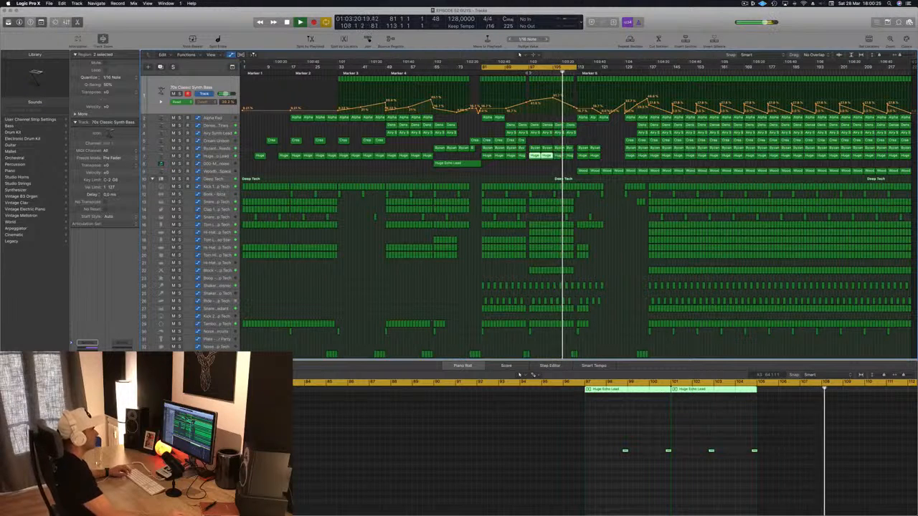
Extend the 70s Classic Synth Bass cutoff rise up to bar 113 while playing from bar 97, and save the project
{"action": "left_click", "coordinate": [528, 73]}
{"action": "left_click", "coordinate": [566, 104]}
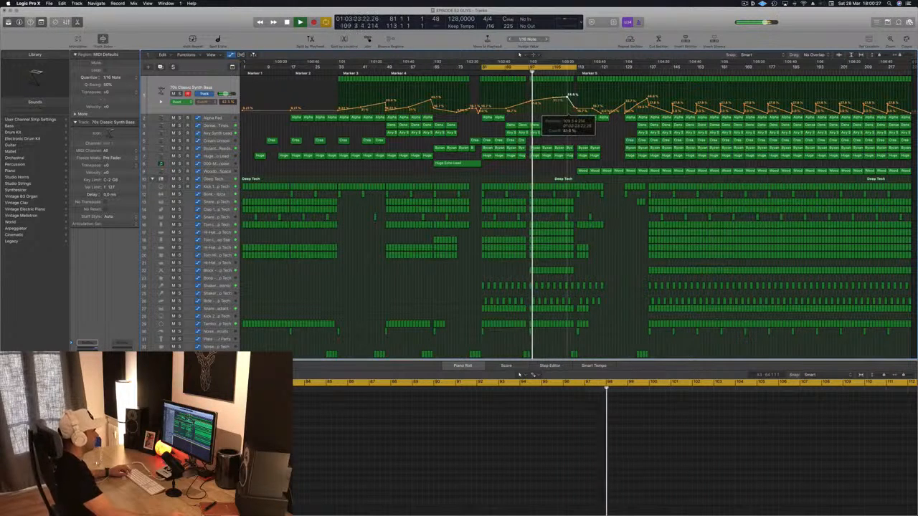
{"action": "left_click_drag", "start_coordinate": [568, 94], "coordinate": [577, 92]}
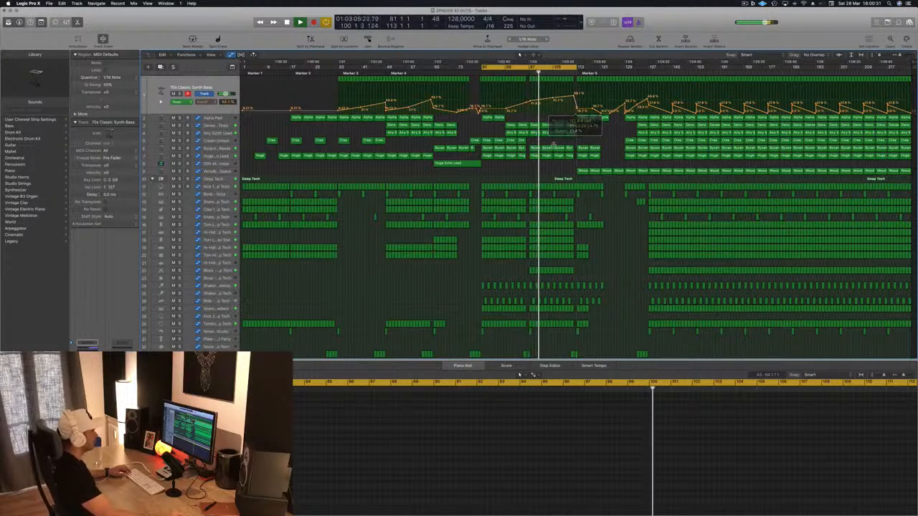
{"action": "key", "text": "super+s"}
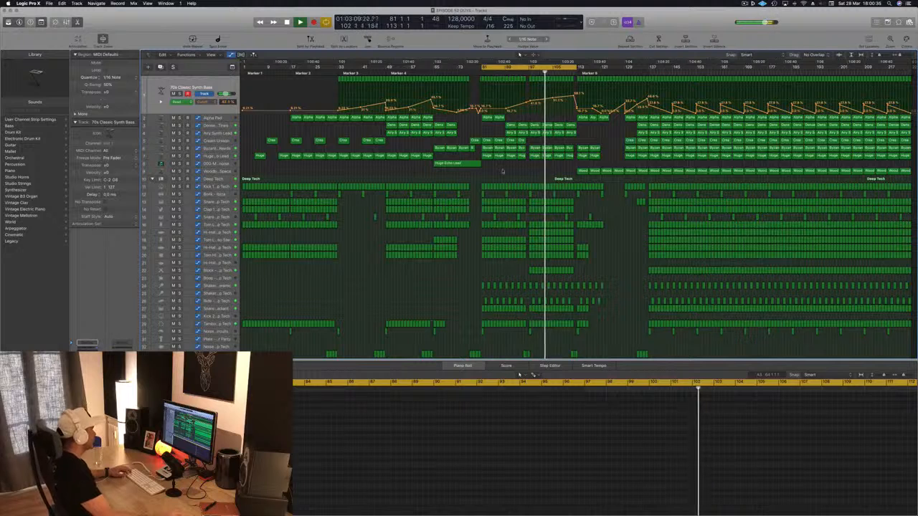
Copy the long riser region on the Mega Saw Riser track from bar 65 to bar 97 and replay from there
{"action": "left_click", "coordinate": [457, 163]}
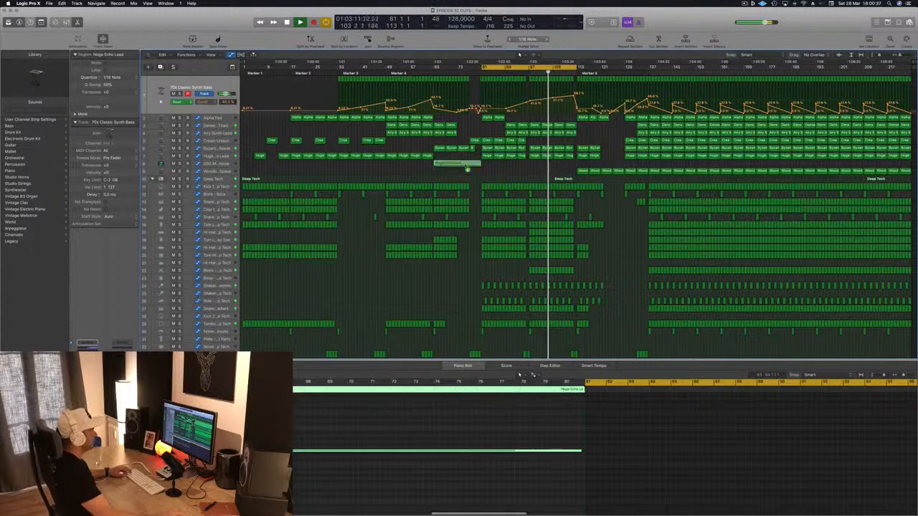
{"action": "left_click_drag", "start_coordinate": [466, 168], "coordinate": [550, 164]}
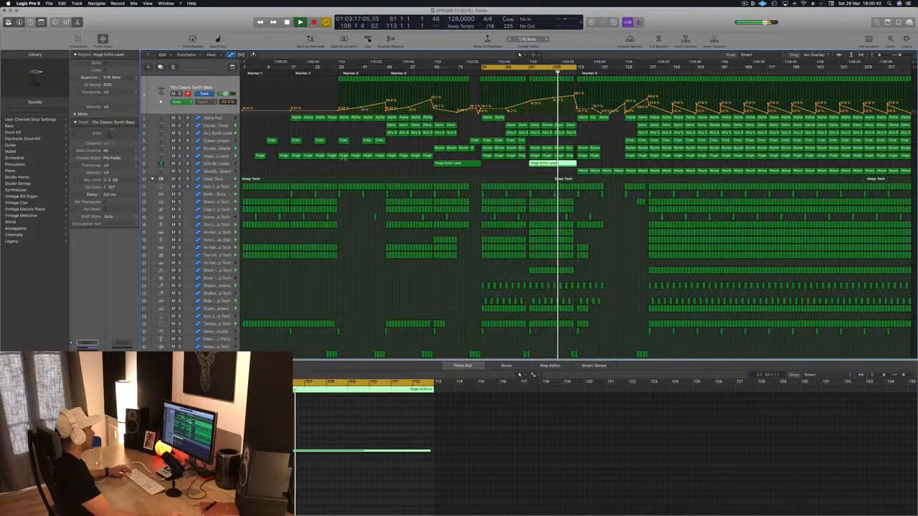
{"action": "left_click", "coordinate": [527, 70]}
Duplicate the 000-Mega Saw Riser With noise track and move the riser region at bar 97 onto the new track
{"action": "left_click", "coordinate": [214, 164]}
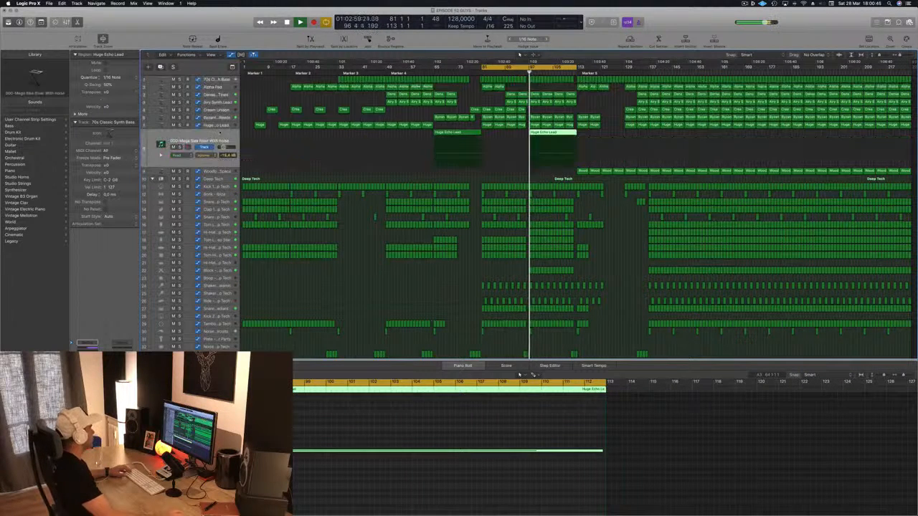
{"action": "key", "text": "super+d"}
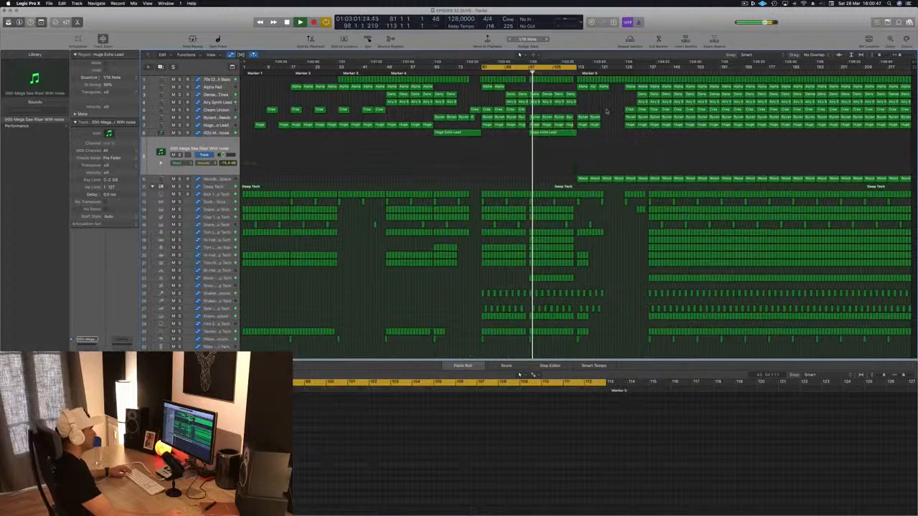
{"action": "left_click", "coordinate": [545, 132]}
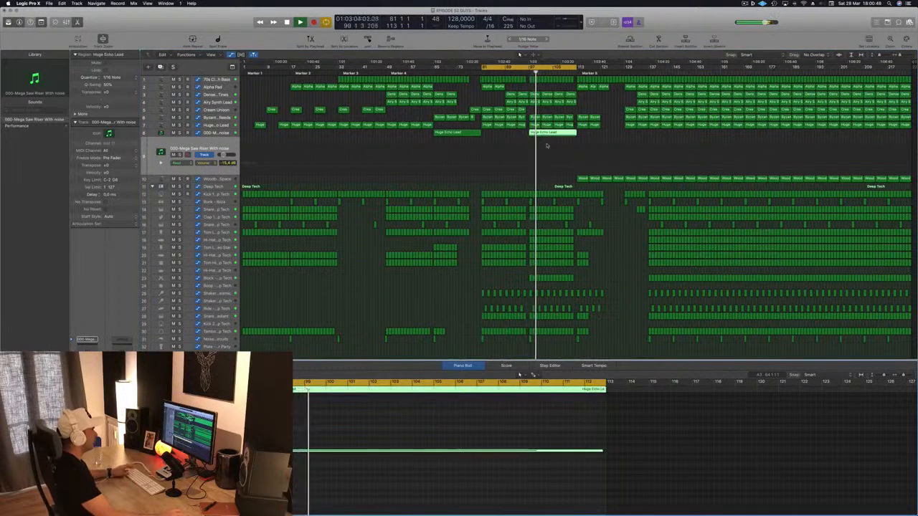
{"action": "left_click_drag", "start_coordinate": [549, 133], "coordinate": [552, 141]}
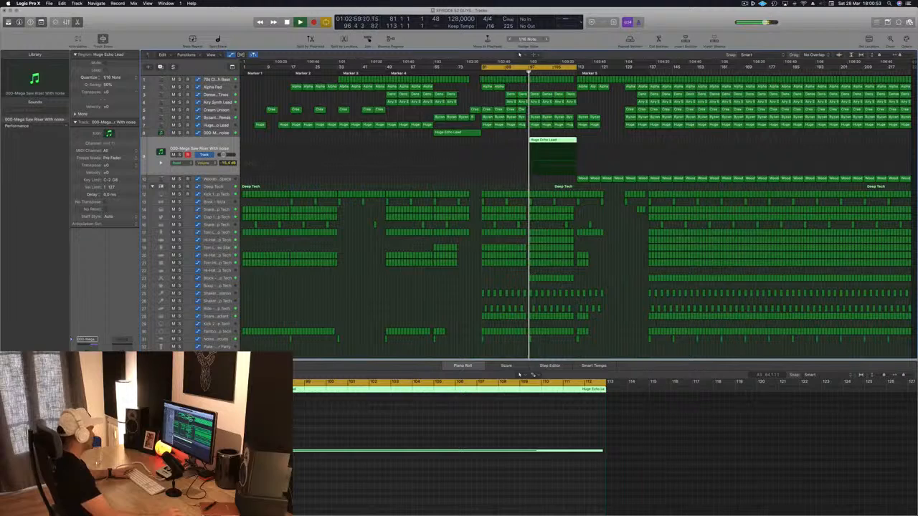
Load the Rizer 1 Normal Saw preset in Sylenth1 on the duplicated track and adjust the track's volume
{"action": "key", "text": "v"}
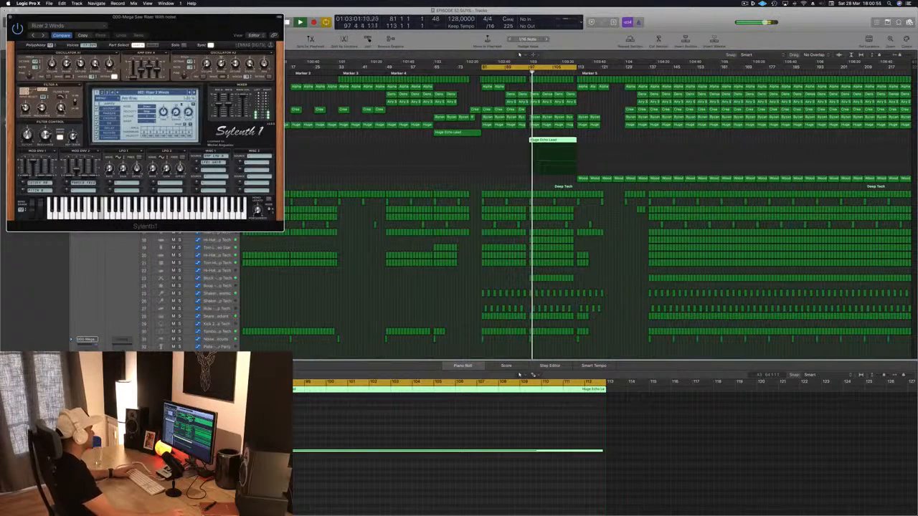
{"action": "left_click", "coordinate": [190, 93]}
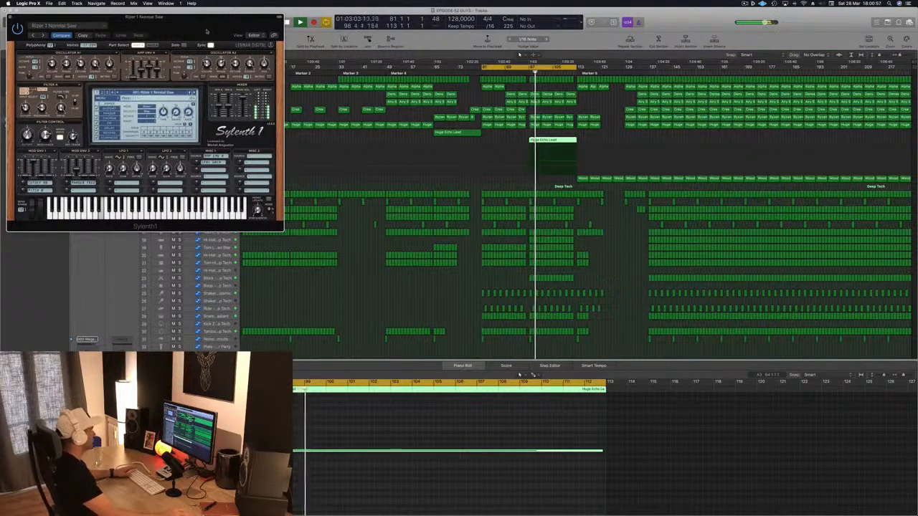
{"action": "left_click_drag", "start_coordinate": [206, 31], "coordinate": [365, 182]}
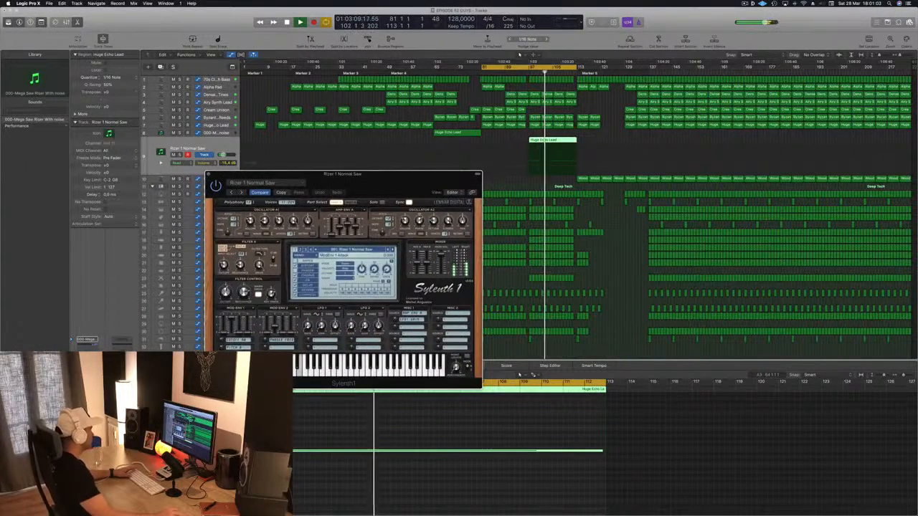
{"action": "left_click", "coordinate": [204, 163]}
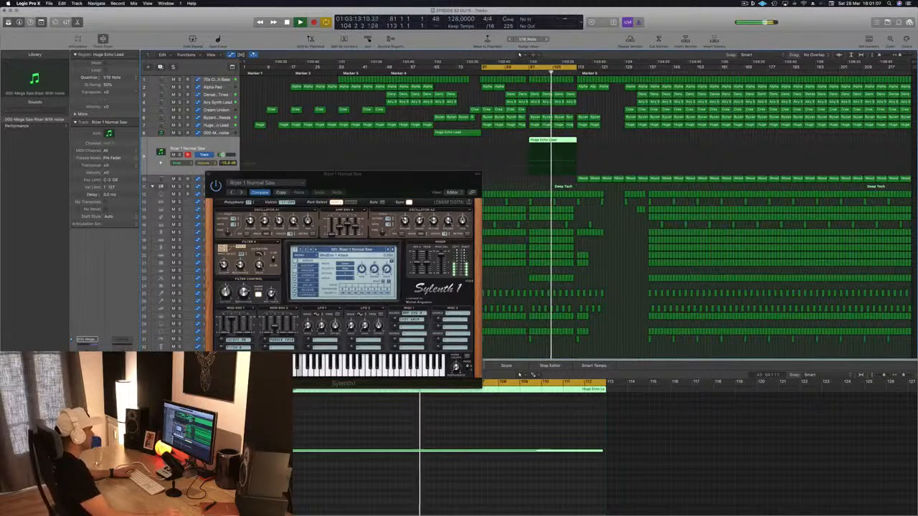
Extend the cycle range to bar 135, close the Sylenth1 window, replay from just before bar 97 and save the project
{"action": "left_click_drag", "start_coordinate": [396, 183], "coordinate": [437, 151]}
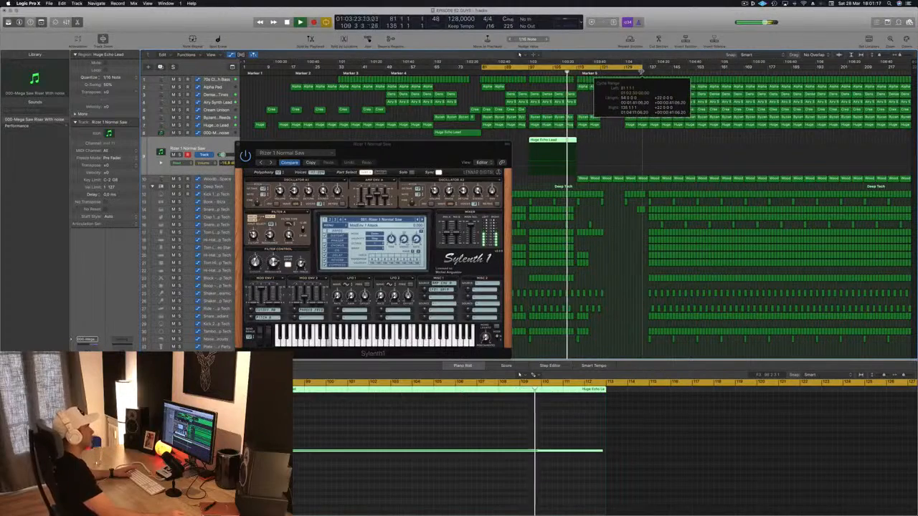
{"action": "mouse_move", "coordinate": [467, 145]}
{"action": "left_mouse_down"}
{"action": "mouse_move", "coordinate": [429, 155]}
{"action": "mouse_move", "coordinate": [474, 142]}
{"action": "left_mouse_up"}
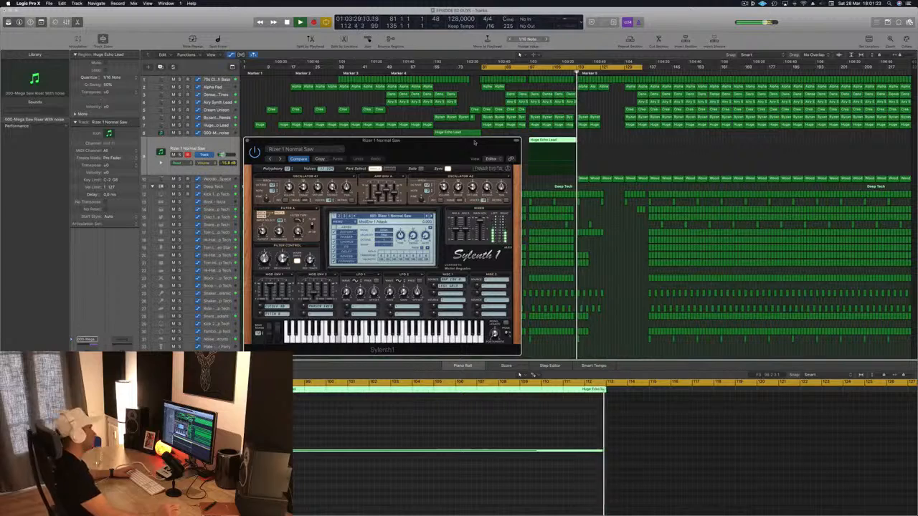
{"action": "left_click_drag", "start_coordinate": [474, 145], "coordinate": [560, 148]}
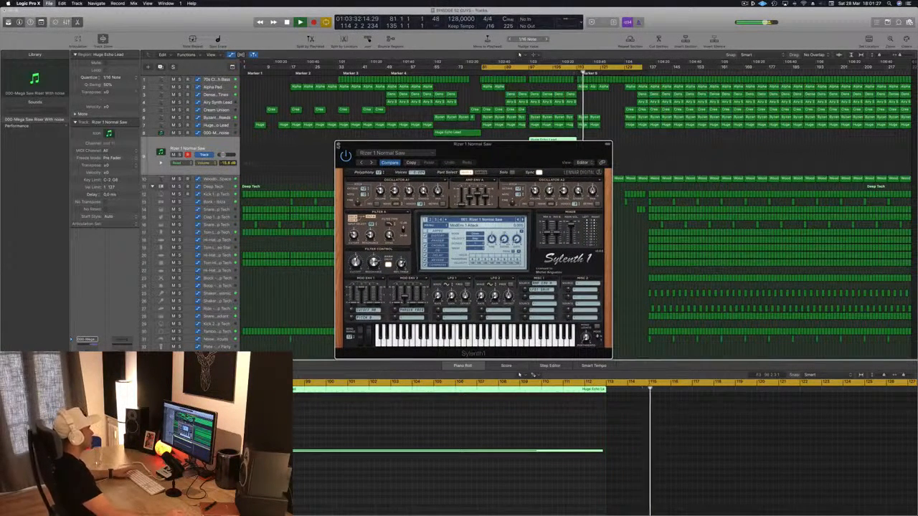
{"action": "key", "text": "super+w"}
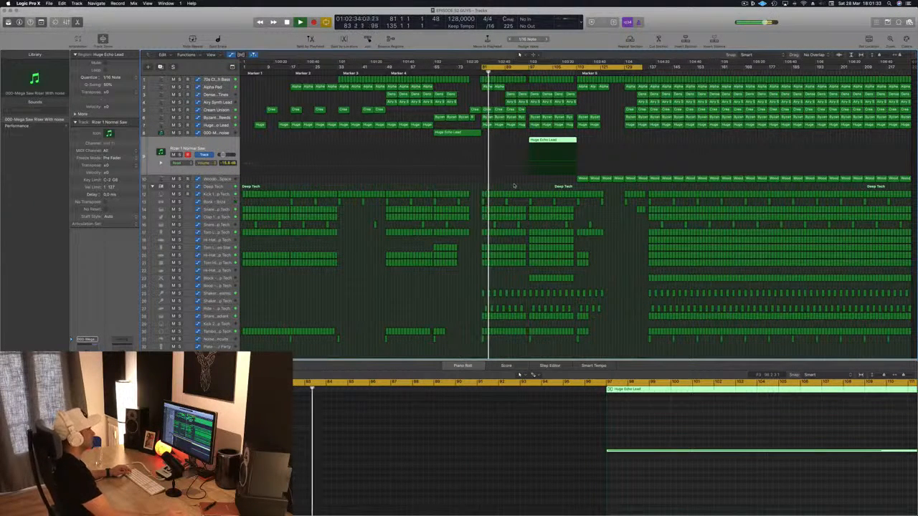
{"action": "left_click", "coordinate": [524, 74]}
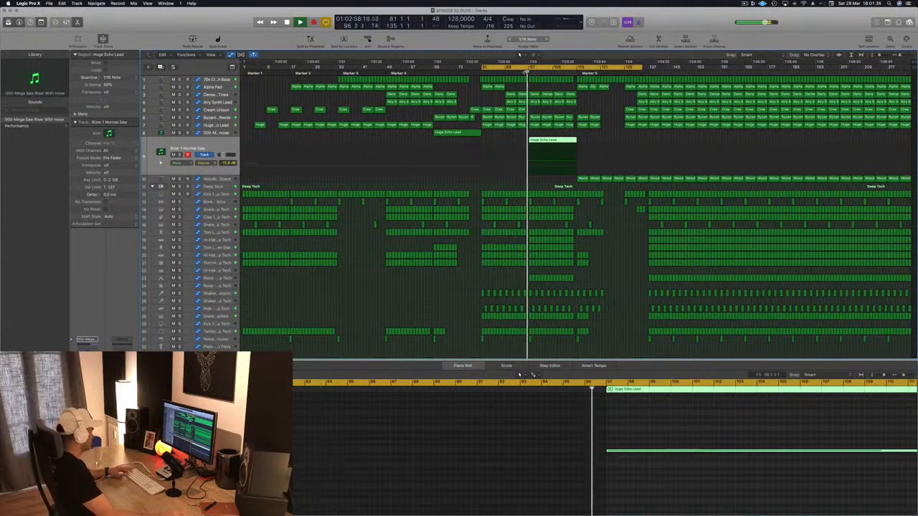
{"action": "key", "text": "super+s"}
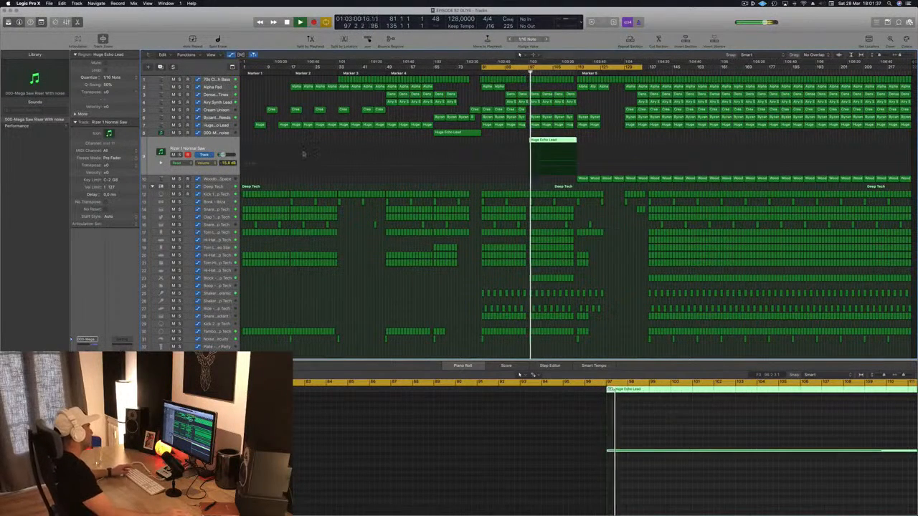
Transpose the long note in the Rizer 1 Normal Saw region down one octave and restart playback
{"action": "left_click", "coordinate": [550, 418]}
{"action": "key", "text": "alt+shift+Down"}
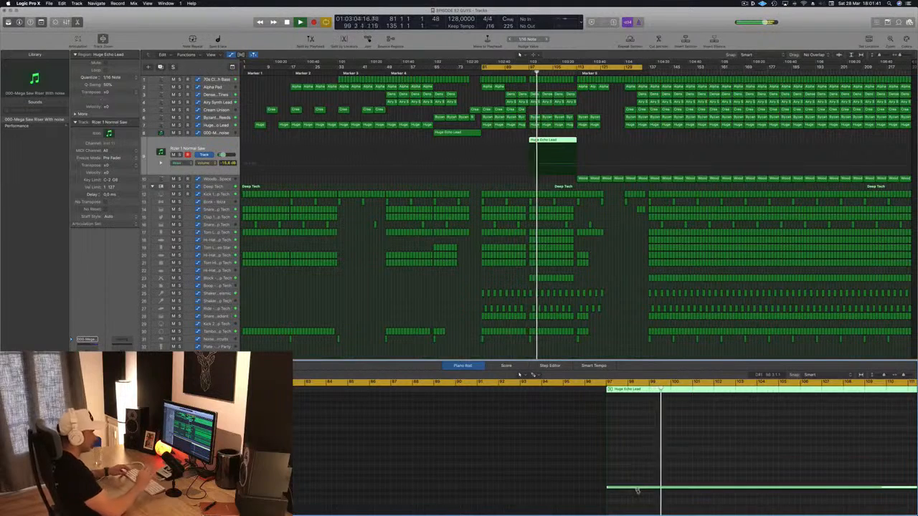
{"action": "key", "text": "space"}
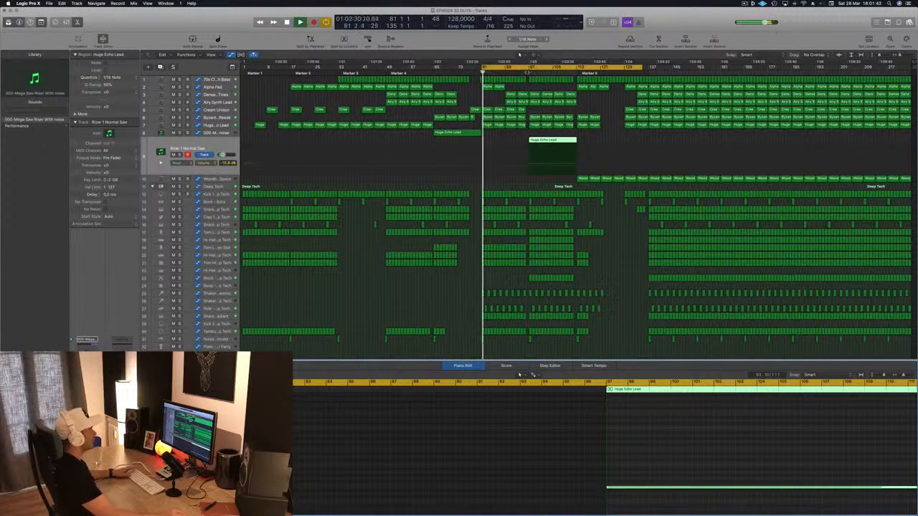
{"action": "key", "text": "space"}
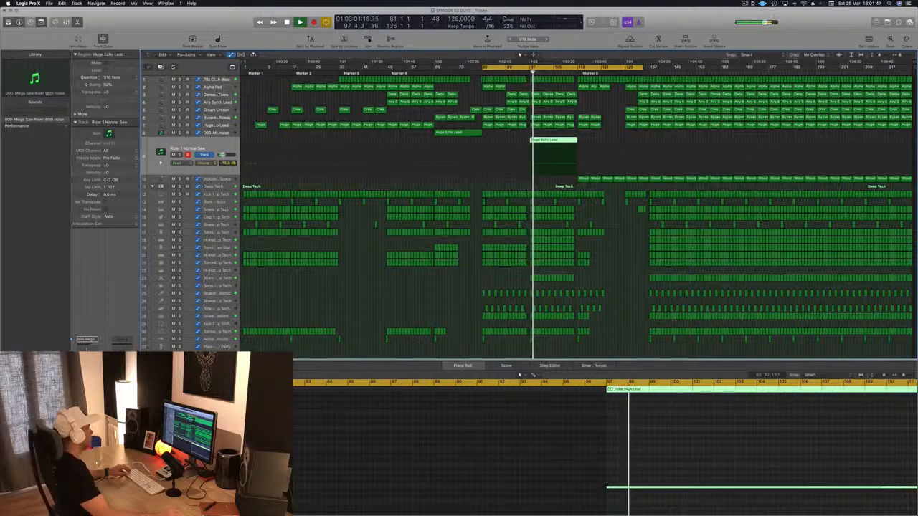
Add a low cut at 130 Hz with a 24 dB/Oct slope to the riser track's Channel EQ and close it
{"action": "left_click", "coordinate": [87, 346]}
{"action": "left_click", "coordinate": [47, 55]}
{"action": "left_click_drag", "start_coordinate": [36, 119], "coordinate": [178, 110]}
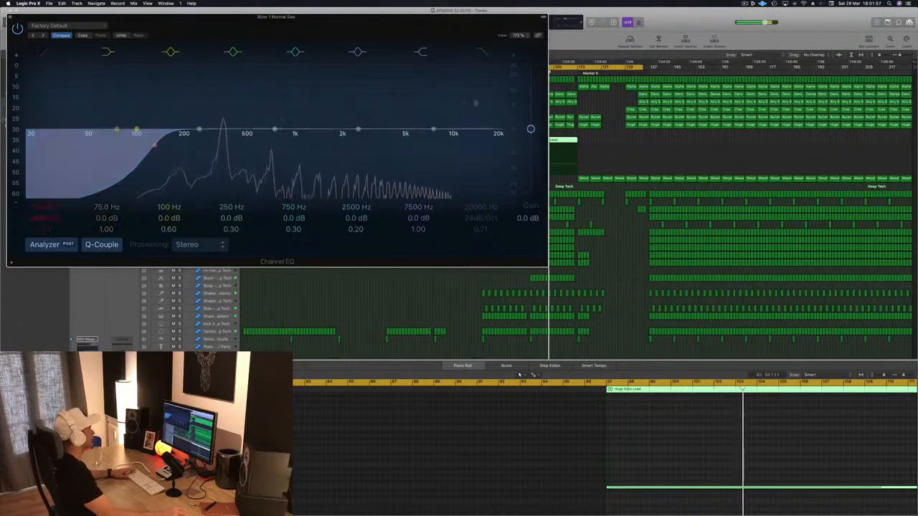
{"action": "left_click_drag", "start_coordinate": [339, 22], "coordinate": [378, 26]}
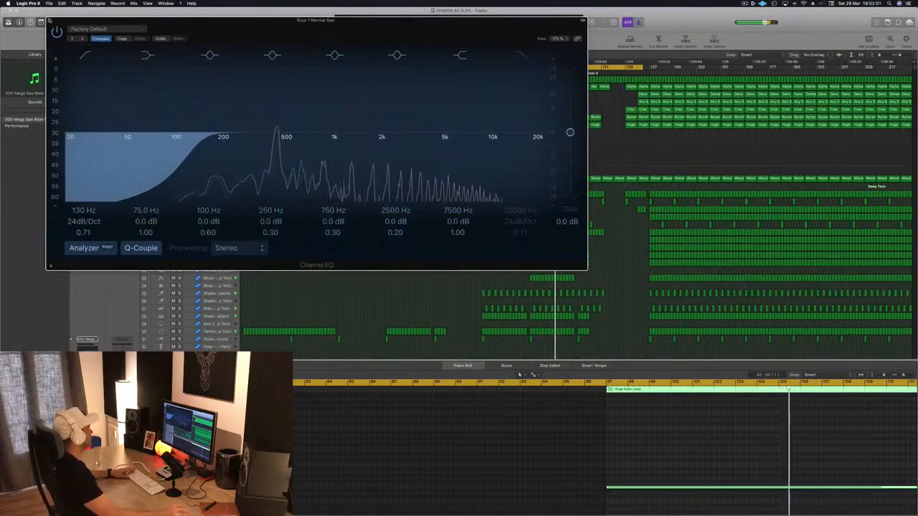
{"action": "left_click", "coordinate": [49, 20]}
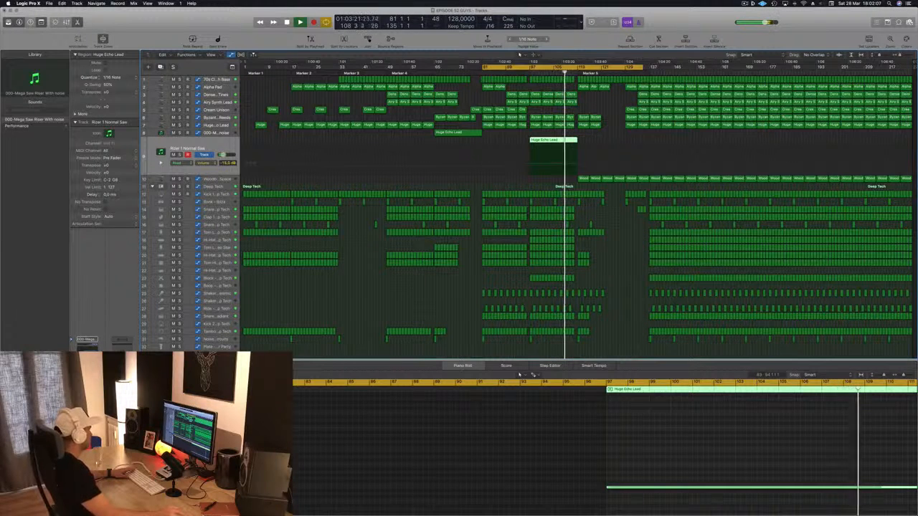
Side-chain the riser track's Compressor to Bus 13, adjust its threshold and close the compressor windows
{"action": "key", "text": "v"}
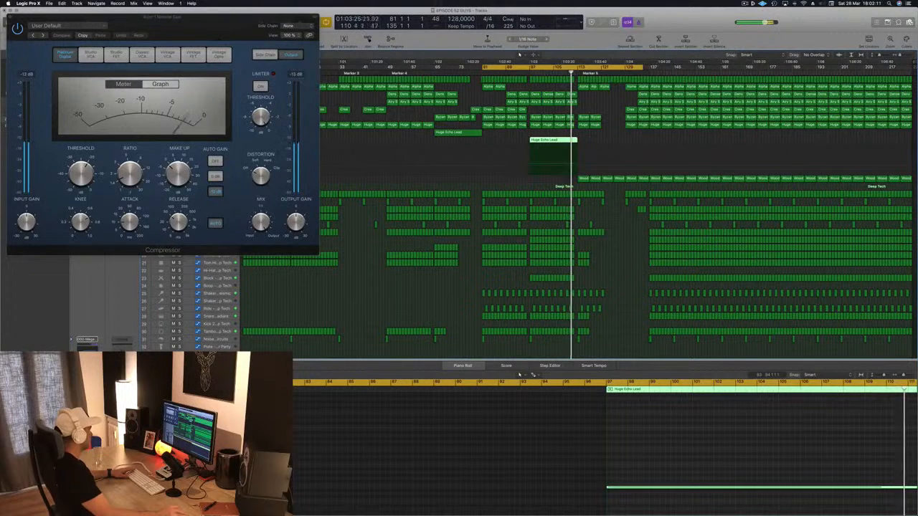
{"action": "key", "text": "v"}
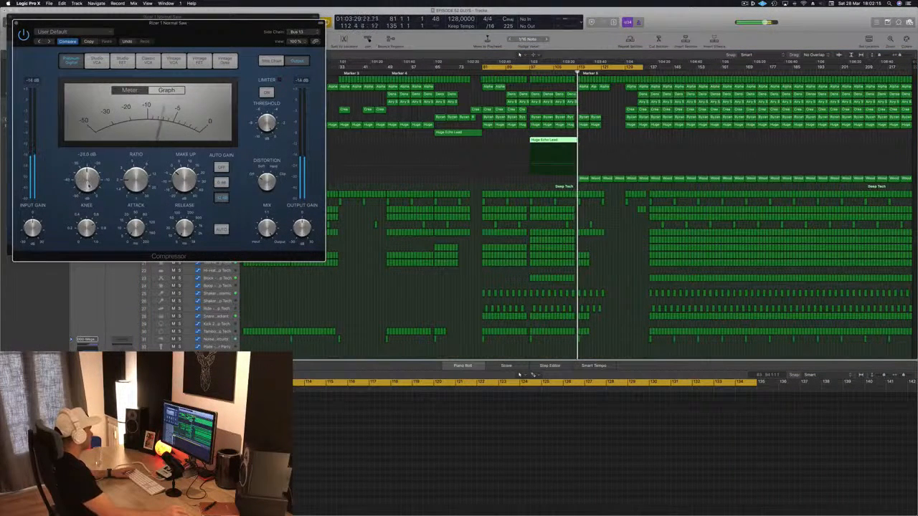
{"action": "left_click", "coordinate": [17, 22]}
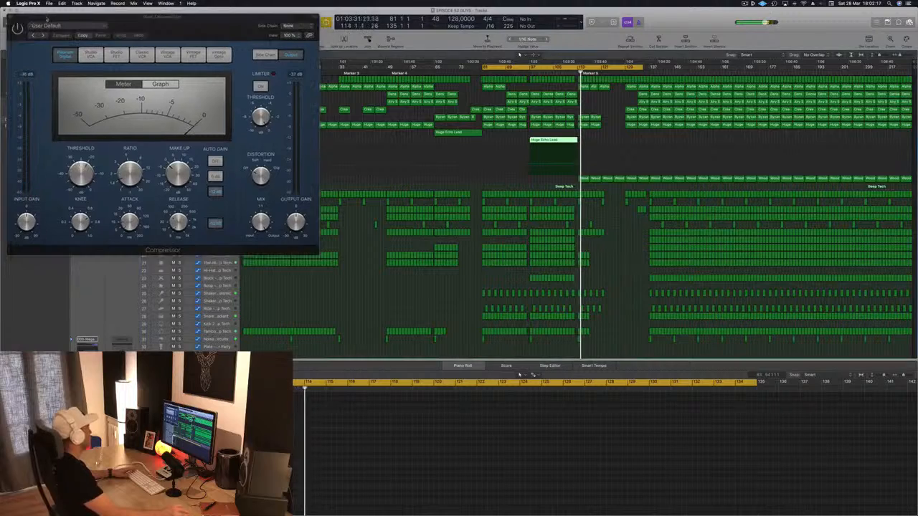
{"action": "left_click", "coordinate": [11, 16]}
{"action": "key", "text": "v"}
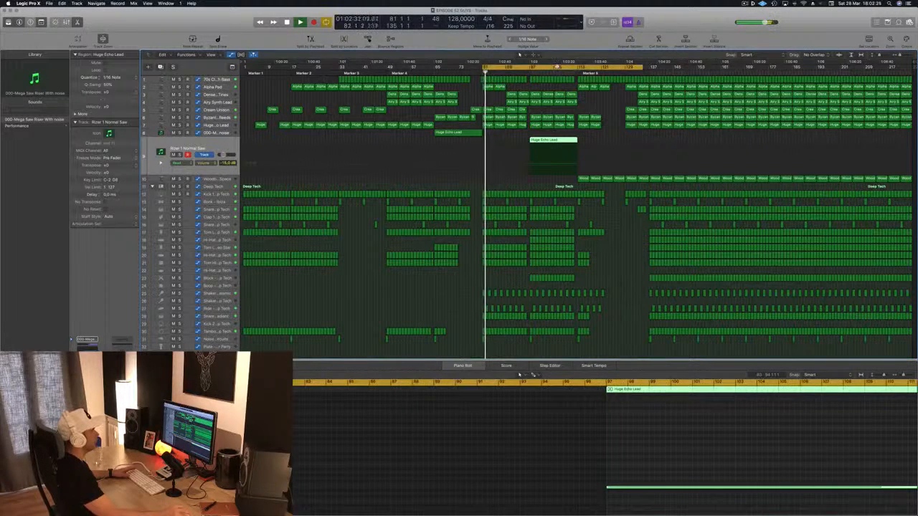
Move the cycle range to start at bar 113, delete the Woodblock Space regions between bars 113 and 129 and save the project
{"action": "left_click_drag", "start_coordinate": [557, 67], "coordinate": [651, 68]}
{"action": "key", "text": "space"}
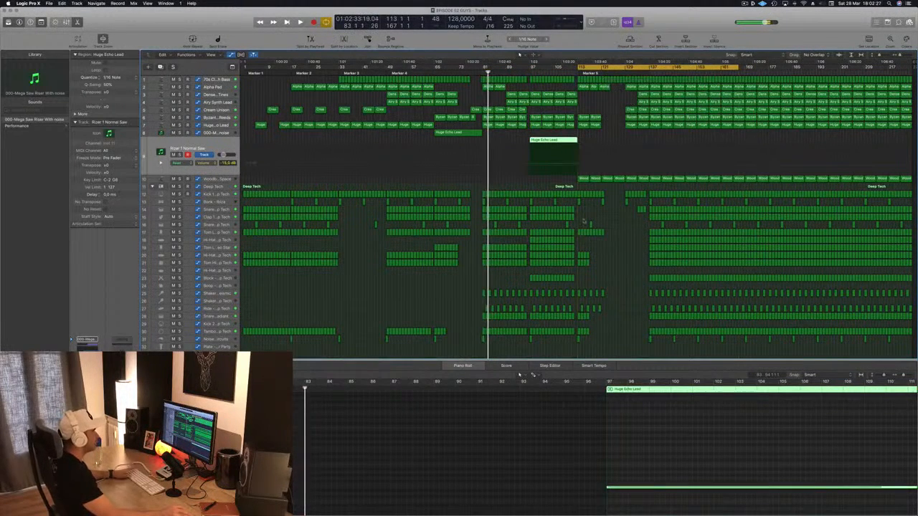
{"action": "key", "text": "space"}
{"action": "left_click", "coordinate": [228, 179]}
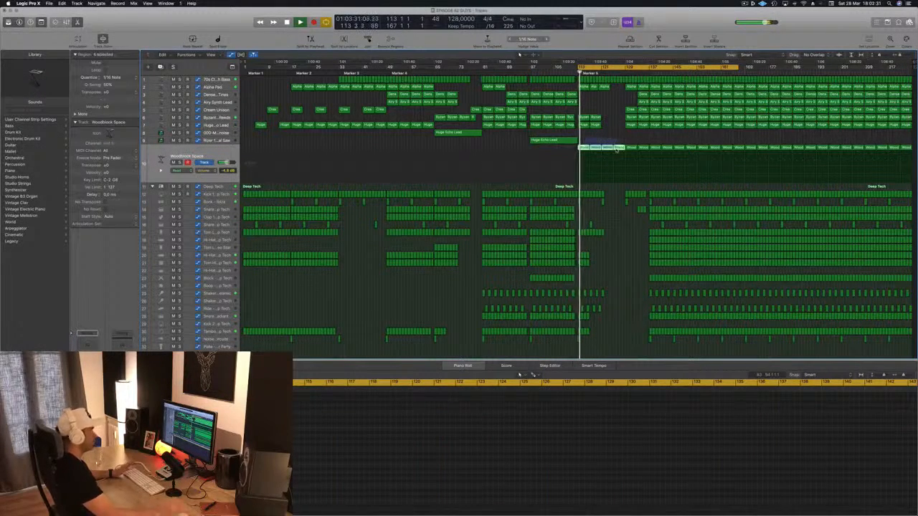
{"action": "key", "text": "Delete"}
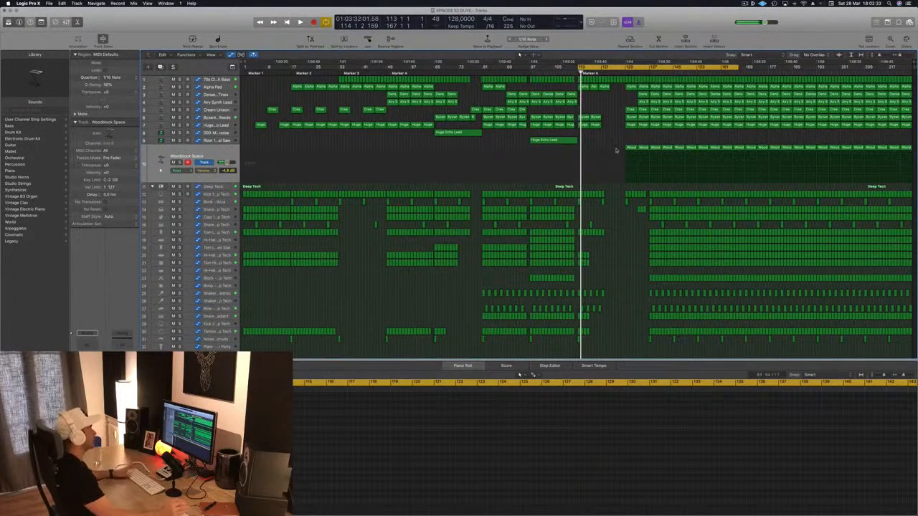
{"action": "key", "text": "space"}
{"action": "key", "text": "super+s"}
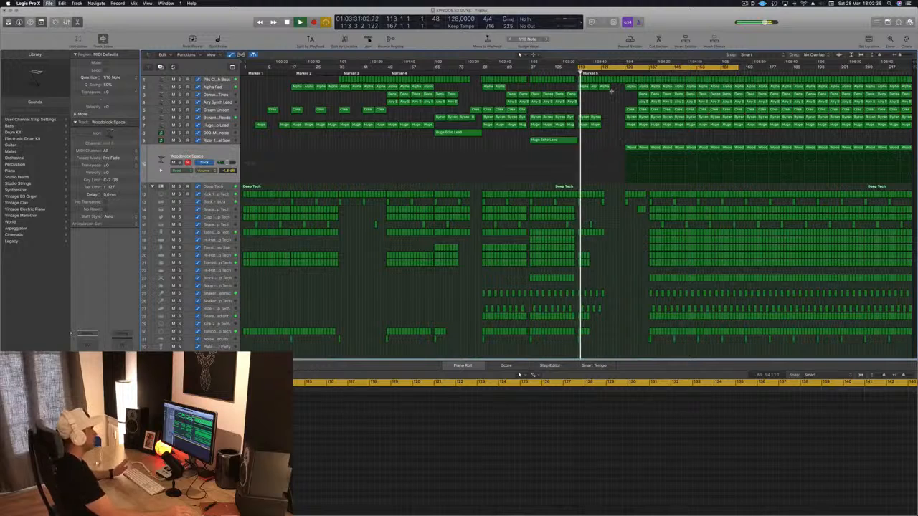
Replay from just before bar 113 and delete the 70s bass and Alpha Pad regions that follow bar 113 in the break
{"action": "key", "text": "space"}
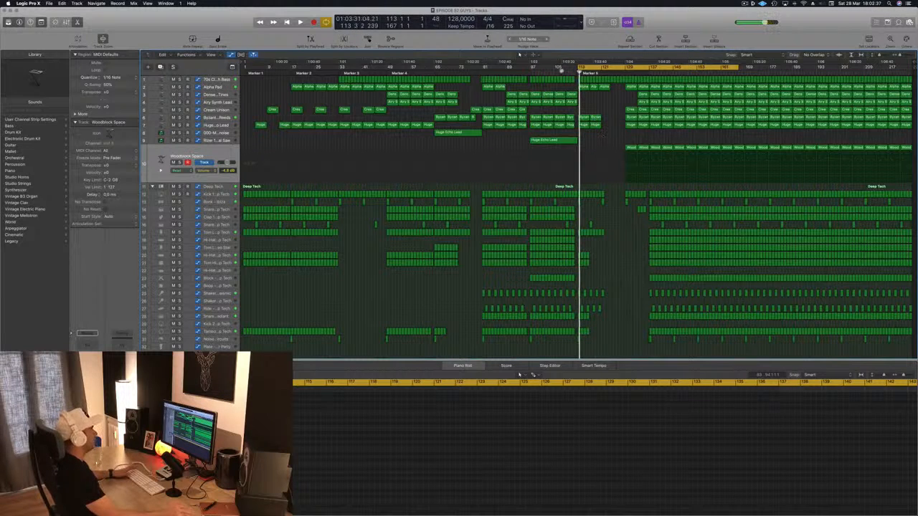
{"action": "left_click", "coordinate": [557, 72]}
{"action": "key", "text": "space"}
{"action": "left_click", "coordinate": [556, 72]}
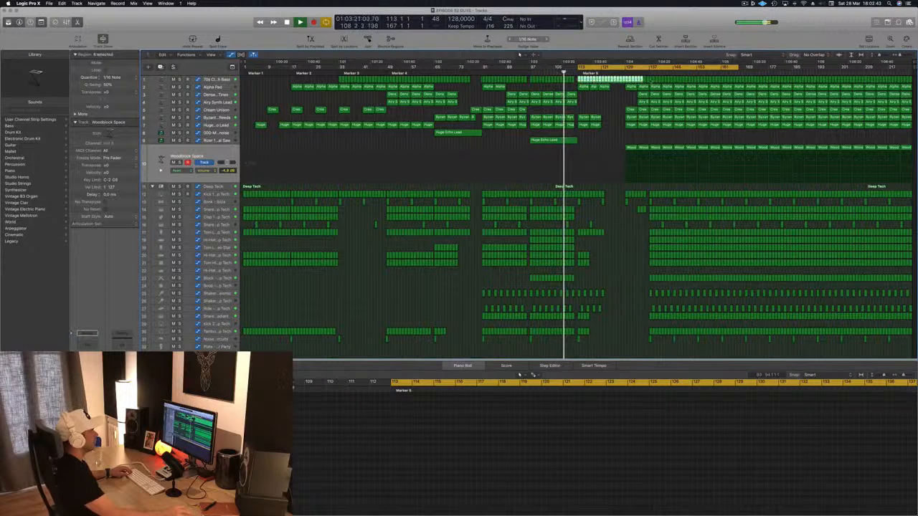
{"action": "key", "text": "Delete"}
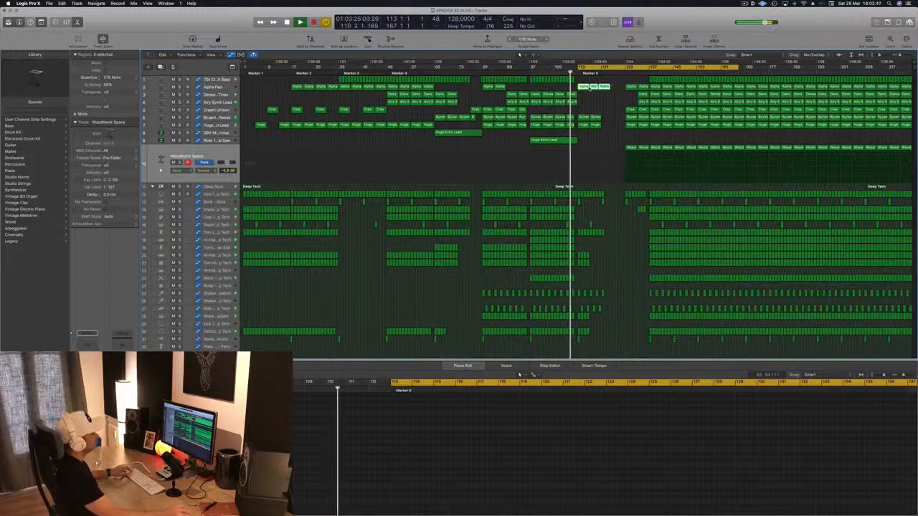
{"action": "key", "text": "Delete"}
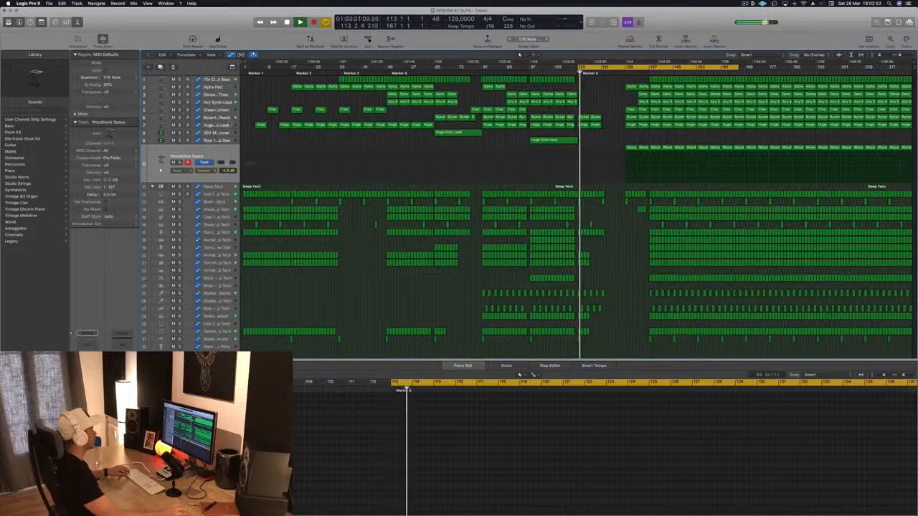
Delete the Deep Tech kick, snare, clap, hi-hat and percussion regions between bars 113 and 121
{"action": "left_click", "coordinate": [232, 117]}
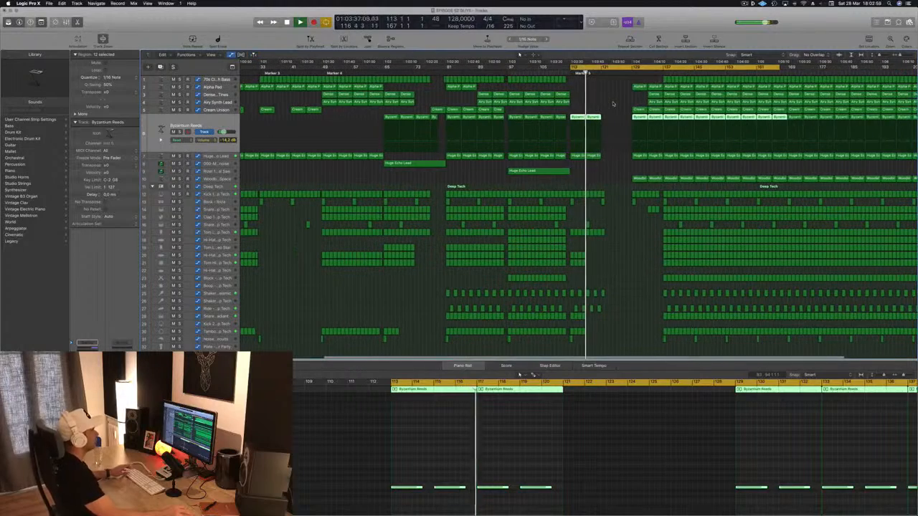
{"action": "key", "text": "space"}
{"action": "key", "text": "space"}
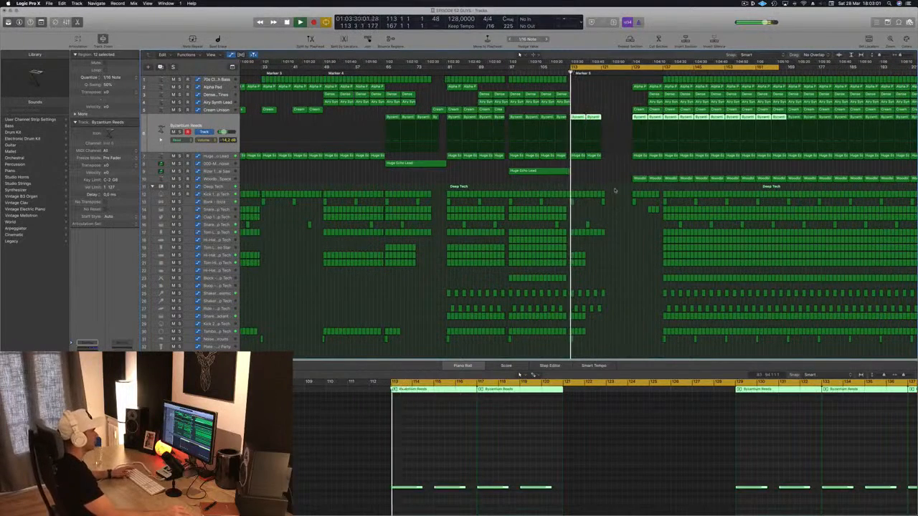
{"action": "left_click_drag", "start_coordinate": [613, 192], "coordinate": [573, 207]}
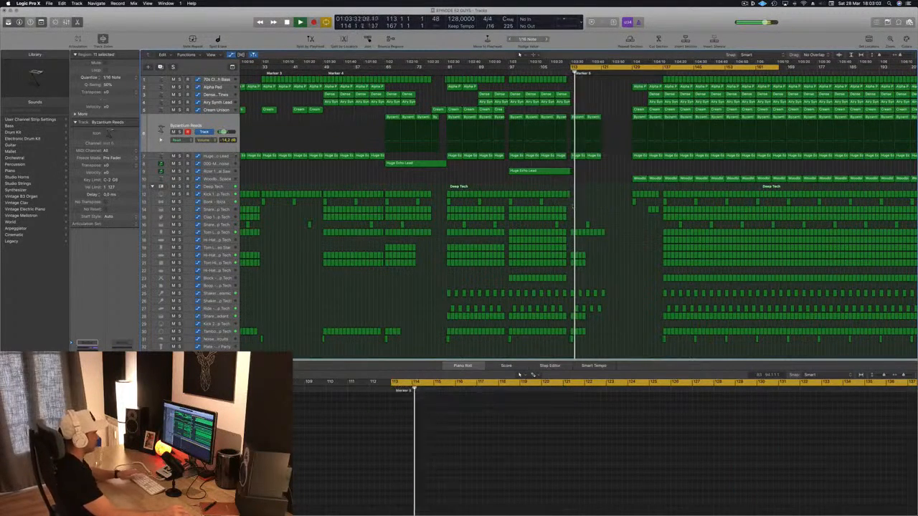
{"action": "key", "text": "Delete"}
{"action": "key", "text": "space"}
{"action": "key", "text": "space"}
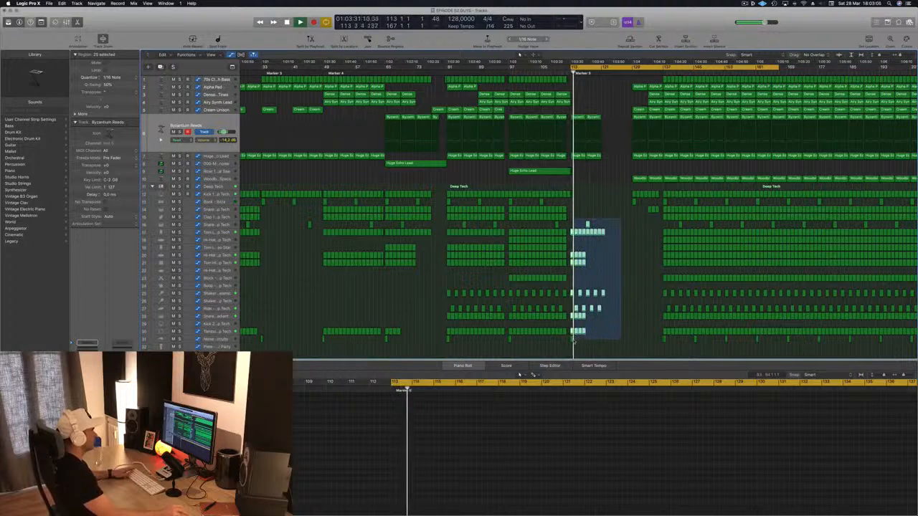
{"action": "key", "text": "Delete"}
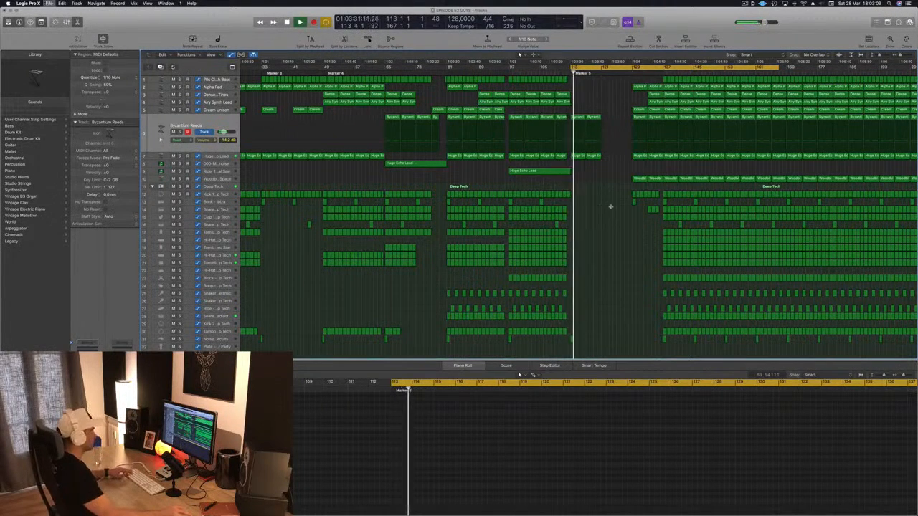
Copy the Byzantium Reeds and Huge Echo Lead regions from bars 113–121 to bars 121–129 and restart playback
{"action": "key", "text": "super+Right"}
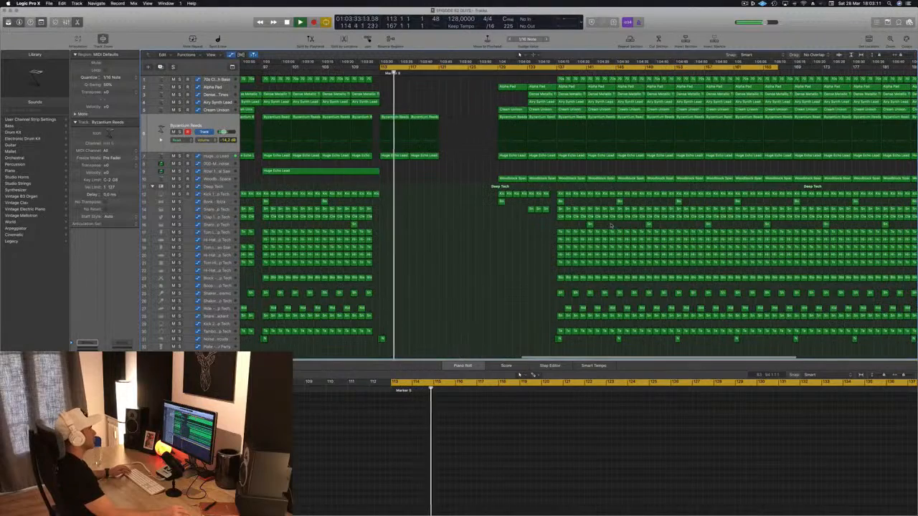
{"action": "key", "text": "super+Left"}
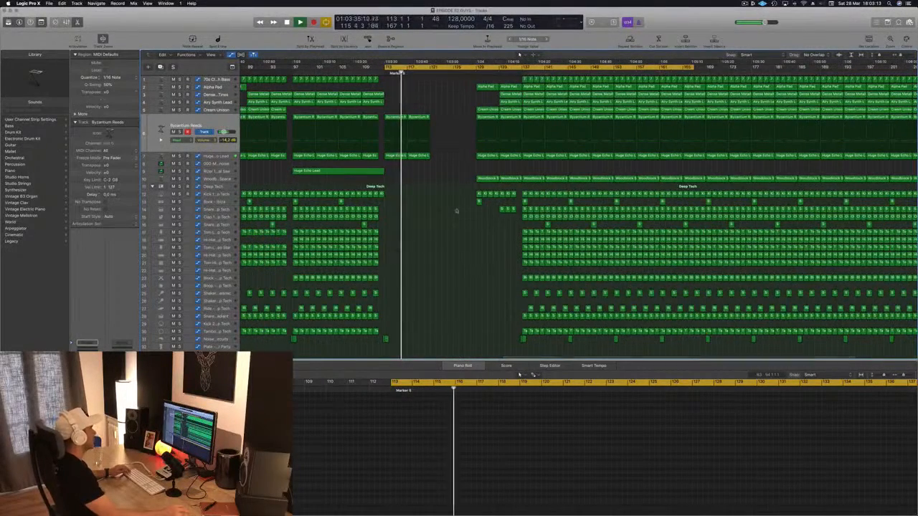
{"action": "key", "text": "super+Left"}
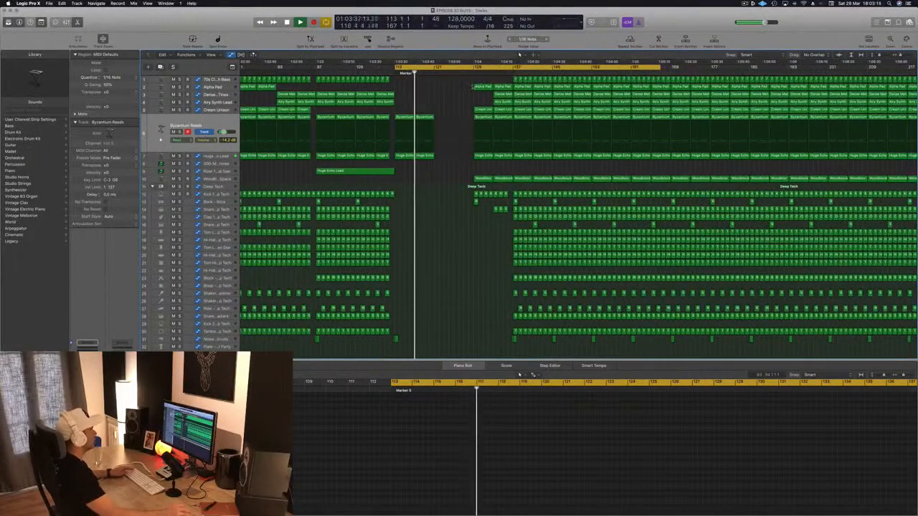
{"action": "left_click_drag", "start_coordinate": [406, 169], "coordinate": [405, 169]}
{"action": "key", "text": "space"}
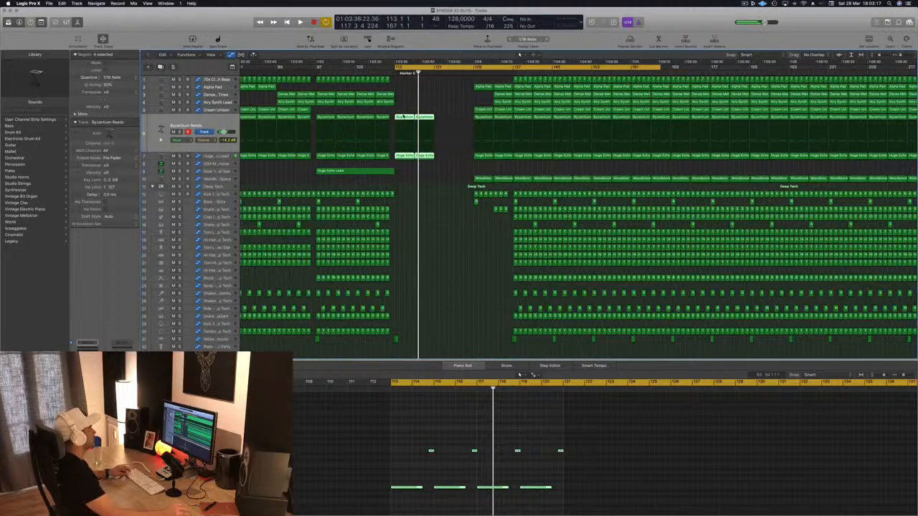
{"action": "left_click_drag", "start_coordinate": [442, 122], "coordinate": [441, 123]}
{"action": "key", "text": "space"}
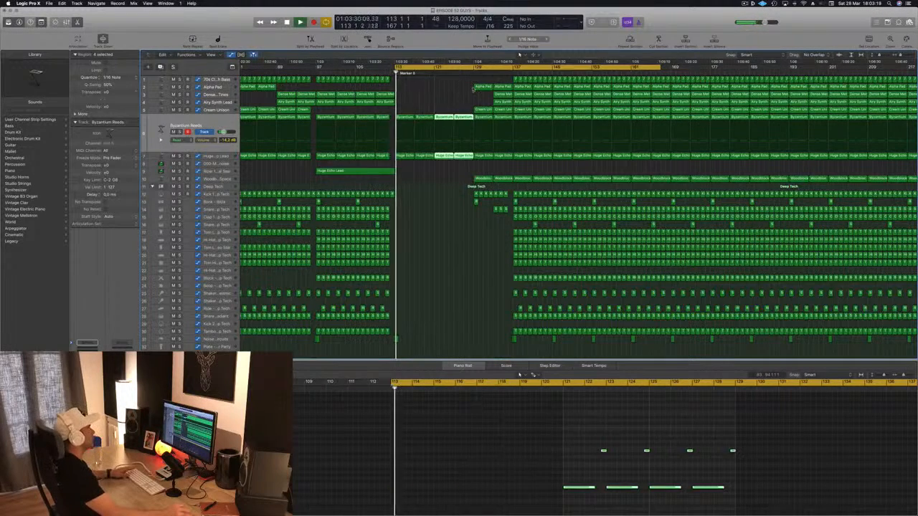
Move the Alpha Pad region from bar 129 to bar 121
{"action": "left_click_drag", "start_coordinate": [482, 88], "coordinate": [445, 90]}
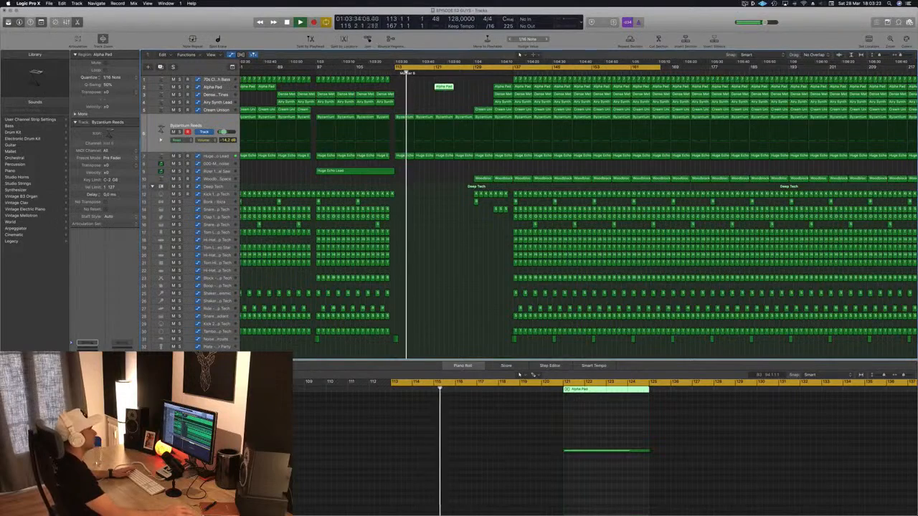
{"action": "left_click", "coordinate": [456, 310]}
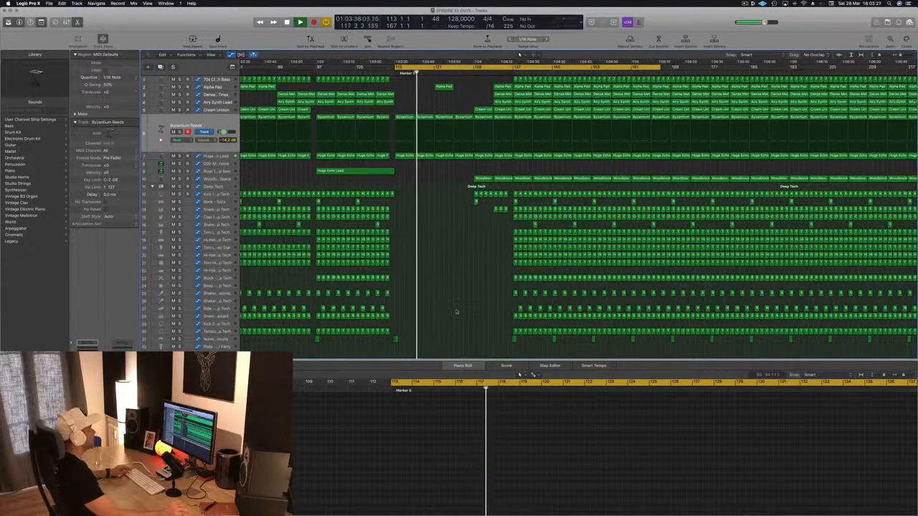
{"action": "scroll", "coordinate": [446, 151], "scroll_direction": "up", "scroll_amount": 4}
{"action": "scroll", "coordinate": [445, 143], "scroll_direction": "right", "scroll_amount": 3}
{"action": "scroll", "coordinate": [444, 143], "scroll_direction": "up", "scroll_amount": 2}
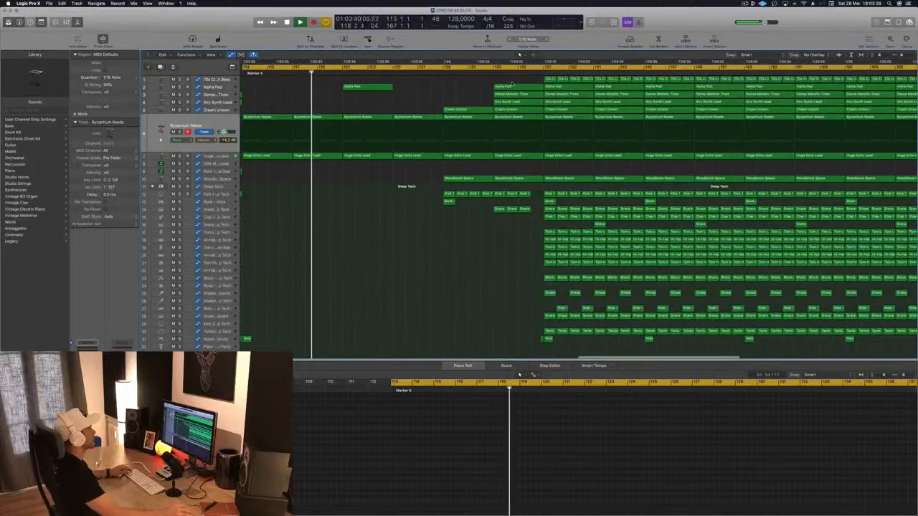
{"action": "scroll", "coordinate": [444, 144], "scroll_direction": "down", "scroll_amount": 1}
{"action": "scroll", "coordinate": [393, 88], "scroll_direction": "down", "scroll_amount": 2}
{"action": "scroll", "coordinate": [394, 88], "scroll_direction": "left", "scroll_amount": 4}
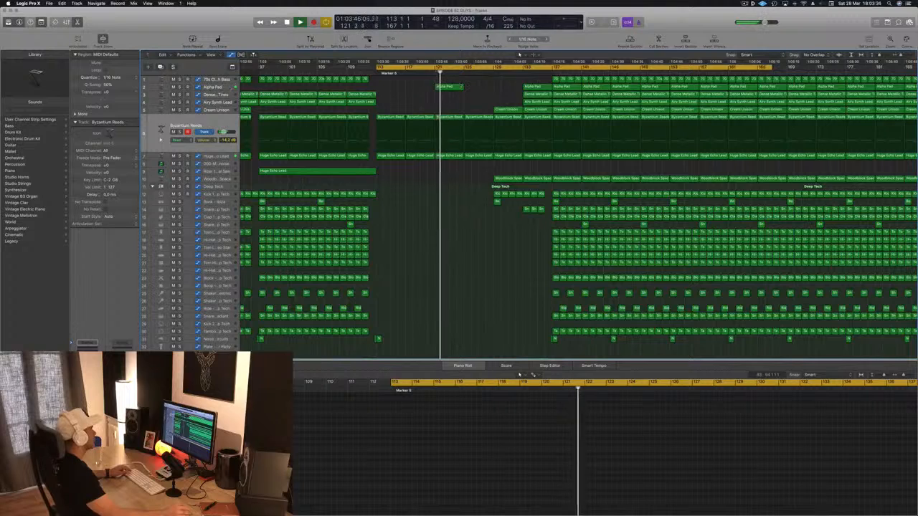
Raise the Alpha Pad automation point at bar 125 and delete the pad region at bar 121
{"action": "left_click", "coordinate": [225, 88]}
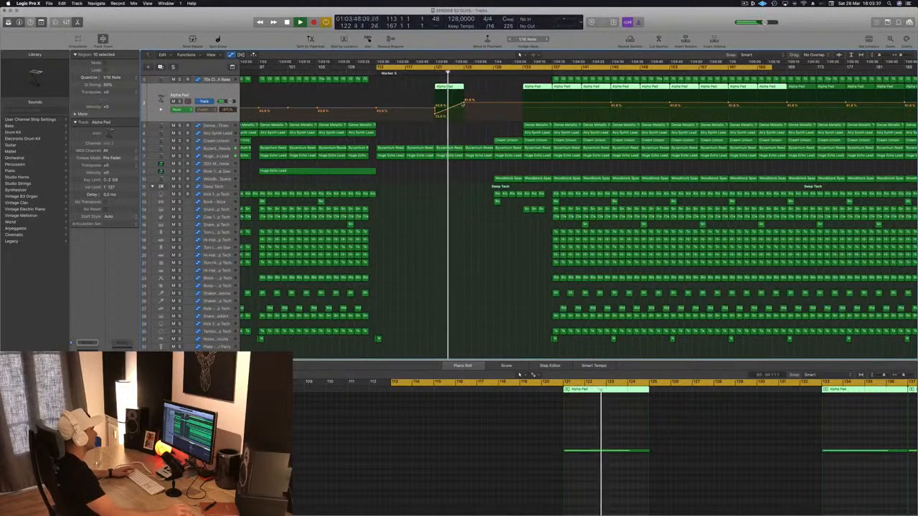
{"action": "left_click_drag", "start_coordinate": [463, 103], "coordinate": [468, 95]}
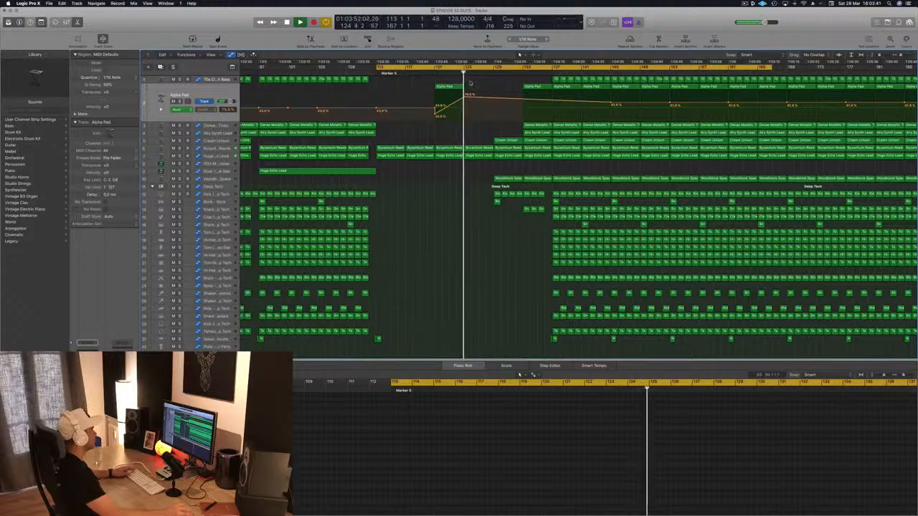
{"action": "left_click", "coordinate": [440, 88]}
{"action": "key", "text": "Delete"}
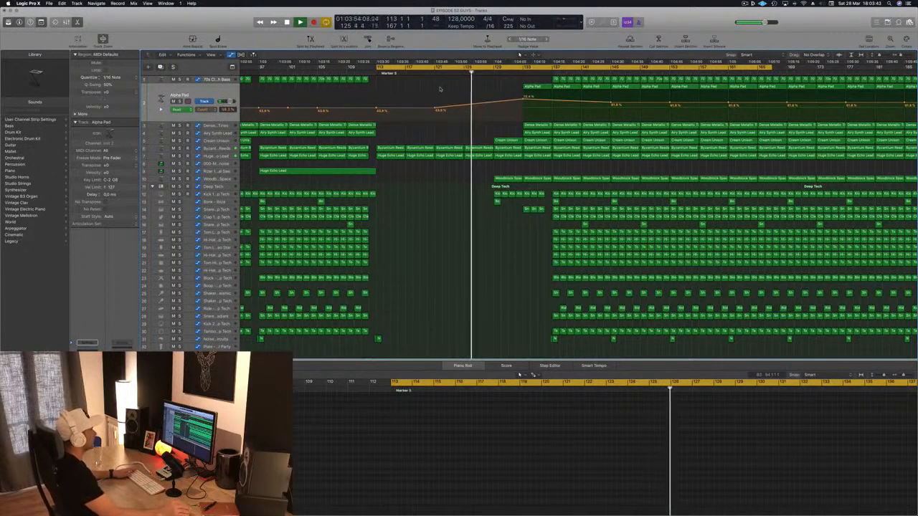
Restart playback from bar 113 and copy the Cream Unison region from bar 129 to bar 117
{"action": "key", "text": "Return"}
{"action": "key", "text": "super+Left"}
{"action": "key", "text": "super+Left"}
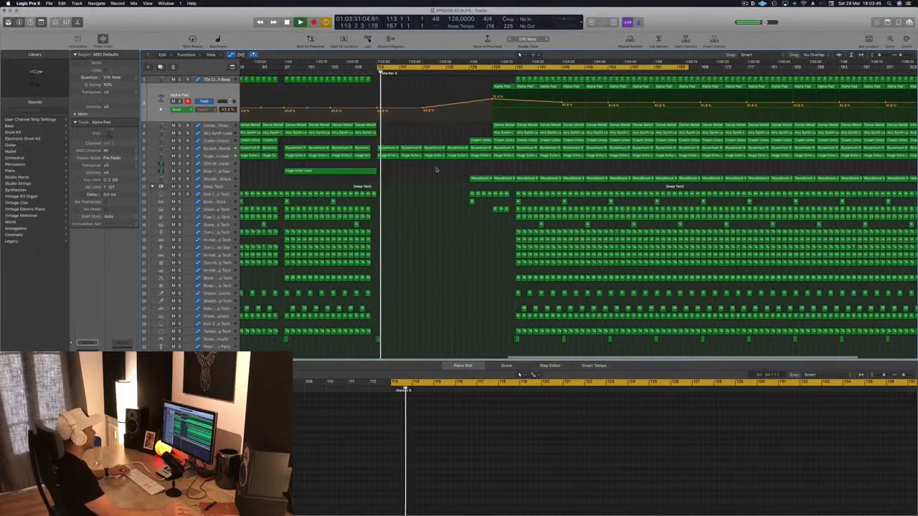
{"action": "key", "text": "super+Left"}
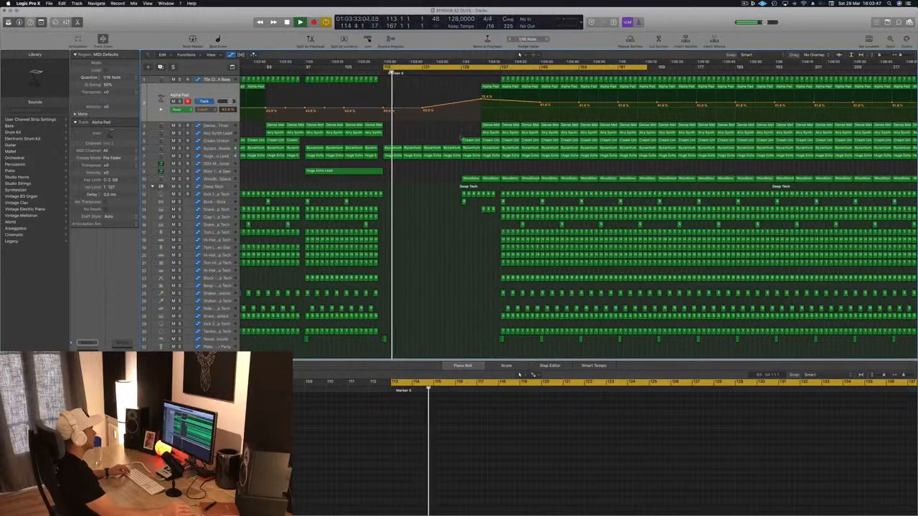
{"action": "left_click", "coordinate": [469, 140]}
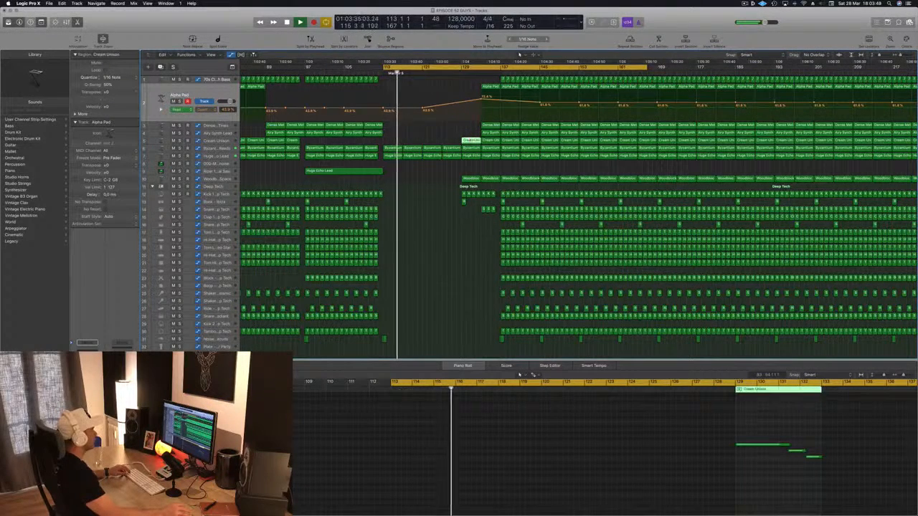
{"action": "left_click_drag", "start_coordinate": [468, 140], "coordinate": [409, 140]}
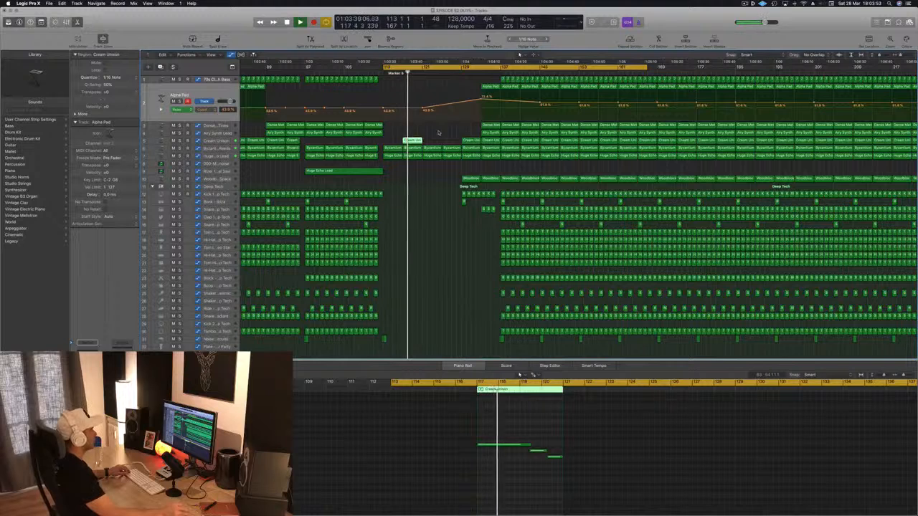
Place copies of the Woodblock Space region at bars 121 and 125 and replay from bar 121
{"action": "left_click", "coordinate": [470, 179]}
{"action": "left_click_drag", "start_coordinate": [471, 178], "coordinate": [452, 180]}
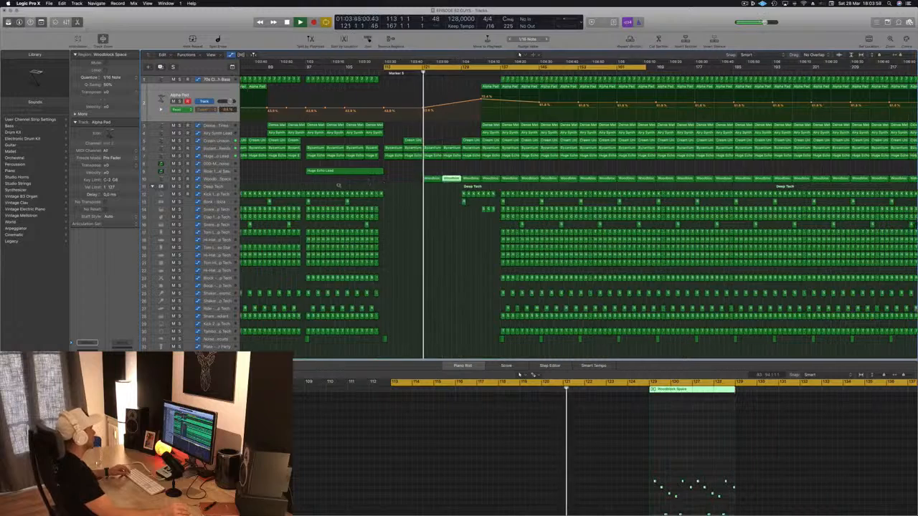
{"action": "key", "text": "super+Left"}
{"action": "left_click", "coordinate": [232, 180]}
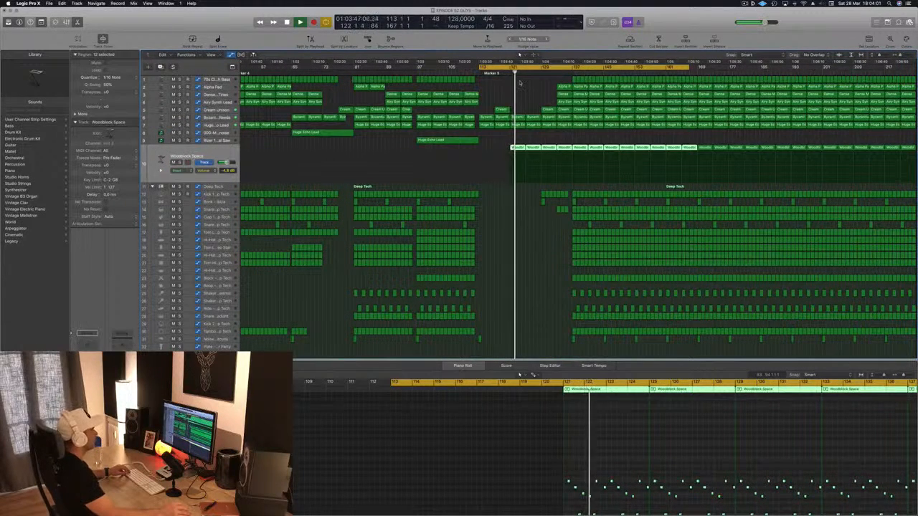
{"action": "left_click", "coordinate": [508, 73]}
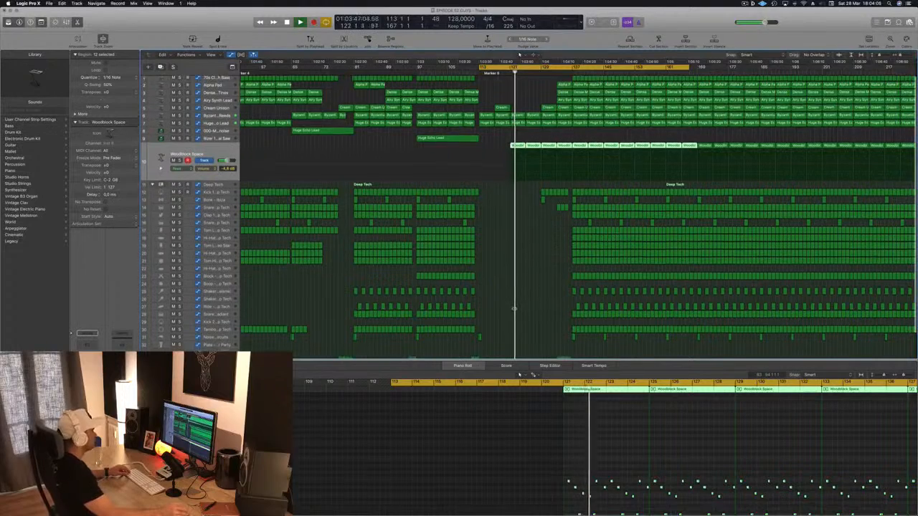
Copy the Clap 2 - Deep Tech region on the lowest noise track from bar 77 to bar 121
{"action": "scroll", "coordinate": [440, 349], "scroll_direction": "down", "scroll_amount": 3}
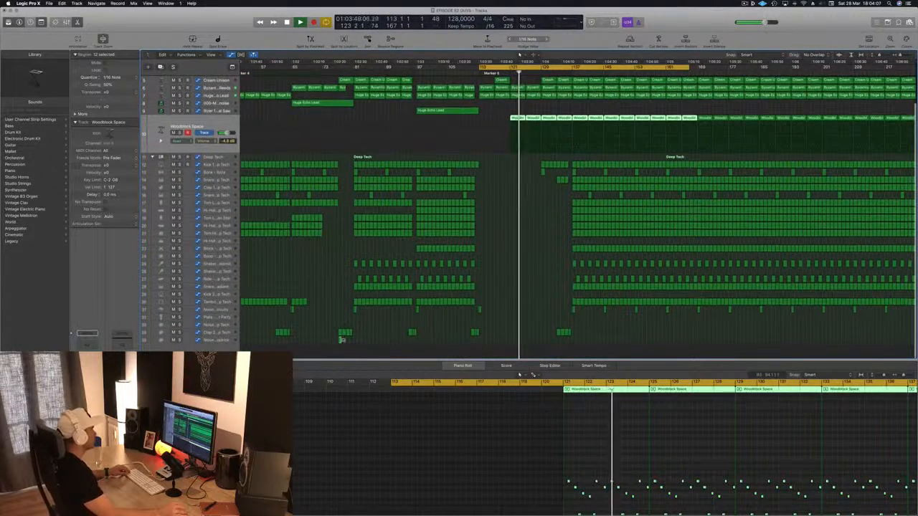
{"action": "left_click", "coordinate": [340, 337]}
{"action": "left_click_drag", "start_coordinate": [340, 340], "coordinate": [512, 348]}
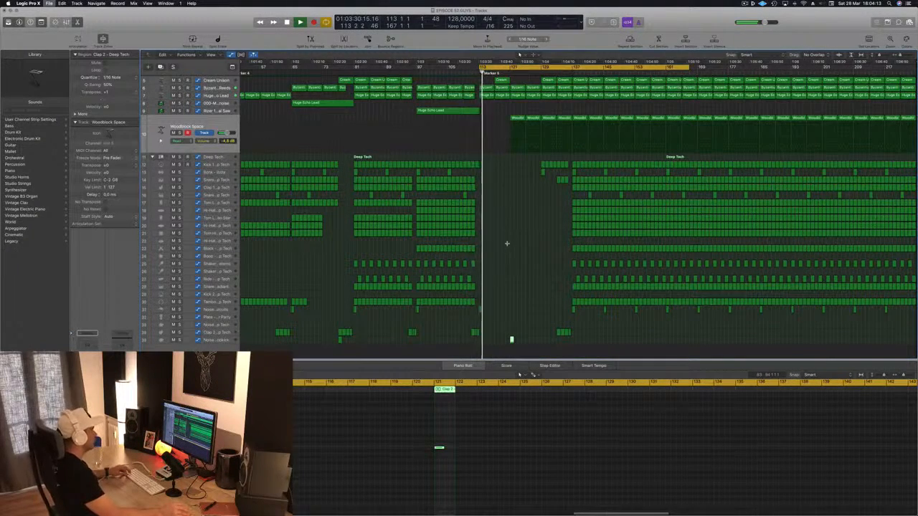
{"action": "scroll", "coordinate": [528, 214], "scroll_direction": "left", "scroll_amount": 3}
{"action": "scroll", "coordinate": [600, 197], "scroll_direction": "down", "scroll_amount": 4}
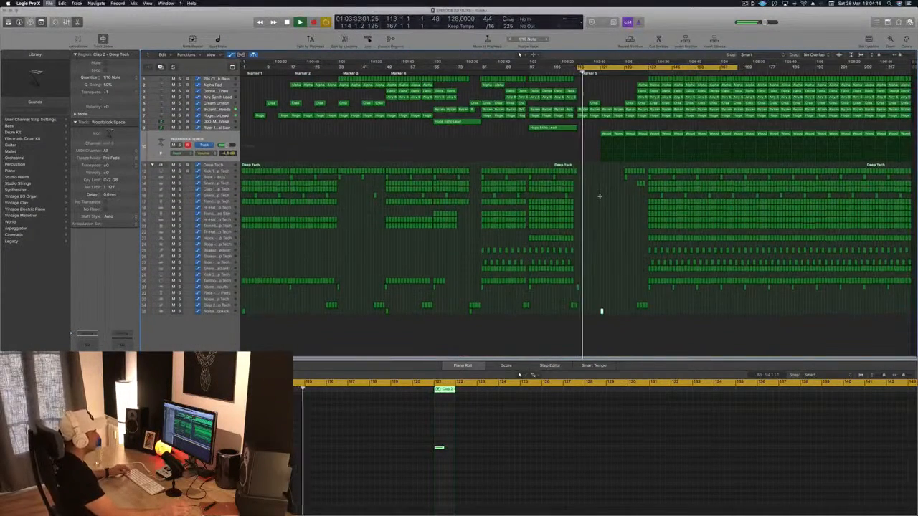
Copy the last Kick 1 - Deep Tech region before bar 113 to bar 121 and delete all its notes except the first
{"action": "scroll", "coordinate": [601, 196], "scroll_direction": "right", "scroll_amount": 4}
{"action": "scroll", "coordinate": [601, 196], "scroll_direction": "right", "scroll_amount": 4}
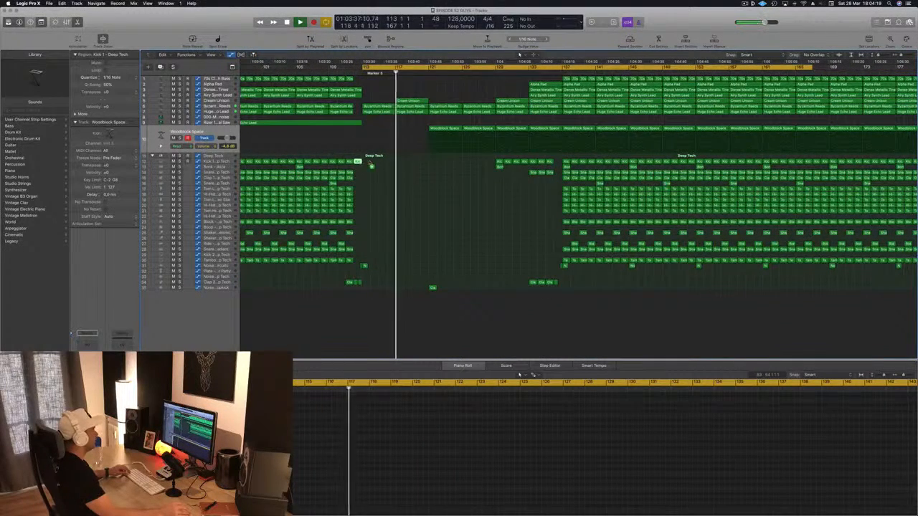
{"action": "left_click_drag", "start_coordinate": [358, 162], "coordinate": [433, 163]}
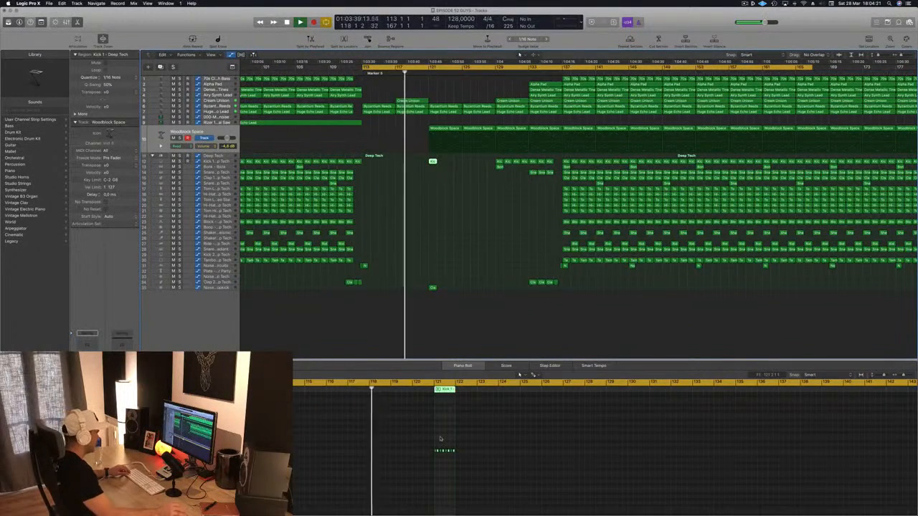
{"action": "left_click", "coordinate": [455, 465]}
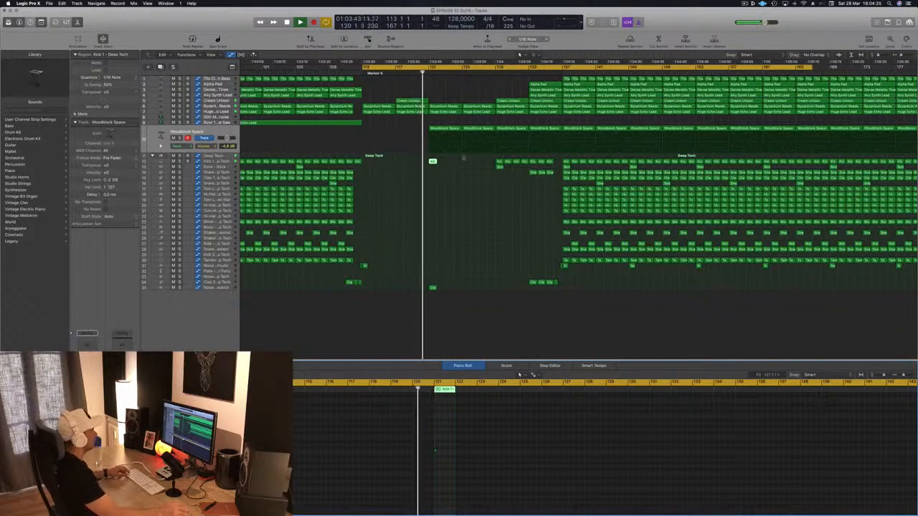
Copy the single-note kick region and the Clap 2 region from bar 121 to bar 123, and replay from bar 113
{"action": "scroll", "coordinate": [474, 187], "scroll_direction": "up", "scroll_amount": 5}
{"action": "scroll", "coordinate": [468, 185], "scroll_direction": "down", "scroll_amount": 2}
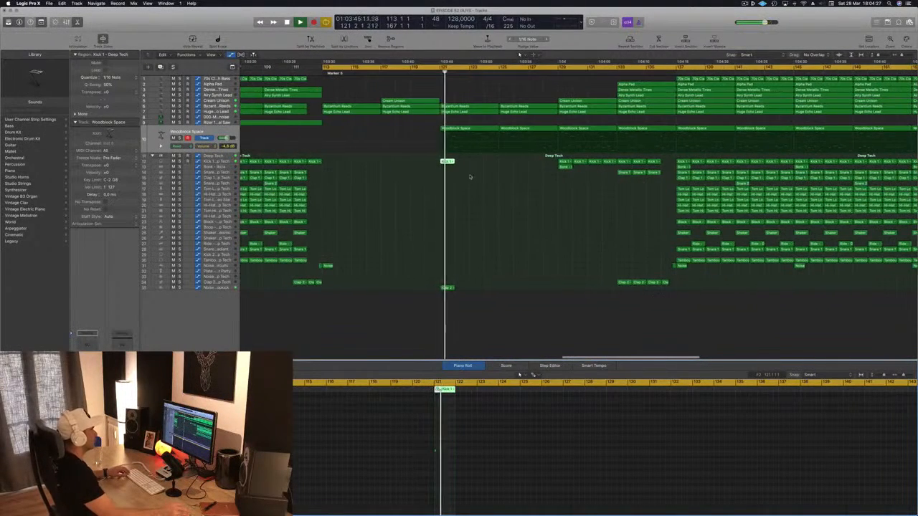
{"action": "left_click_drag", "start_coordinate": [448, 161], "coordinate": [478, 165]}
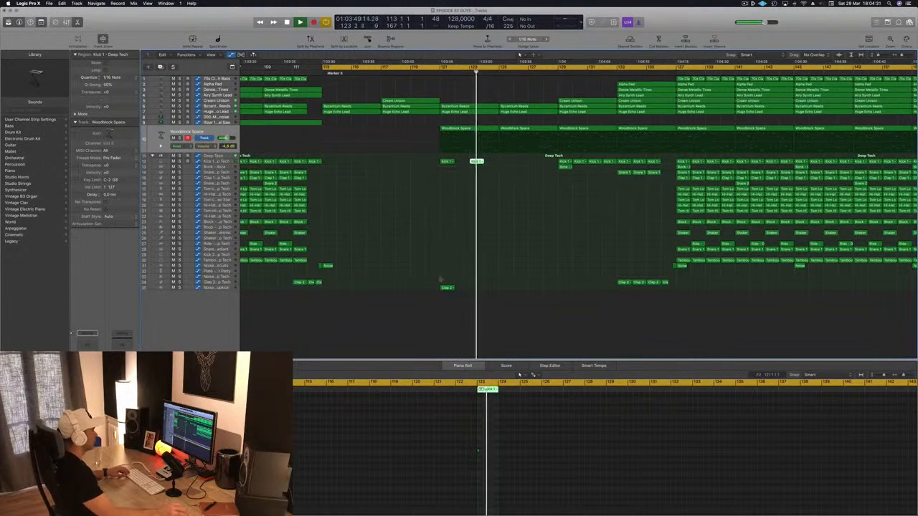
{"action": "left_click_drag", "start_coordinate": [448, 289], "coordinate": [477, 290]}
{"action": "key", "text": "super+Left"}
{"action": "key", "text": "super+Left"}
{"action": "key", "text": "space"}
{"action": "key", "text": "space"}
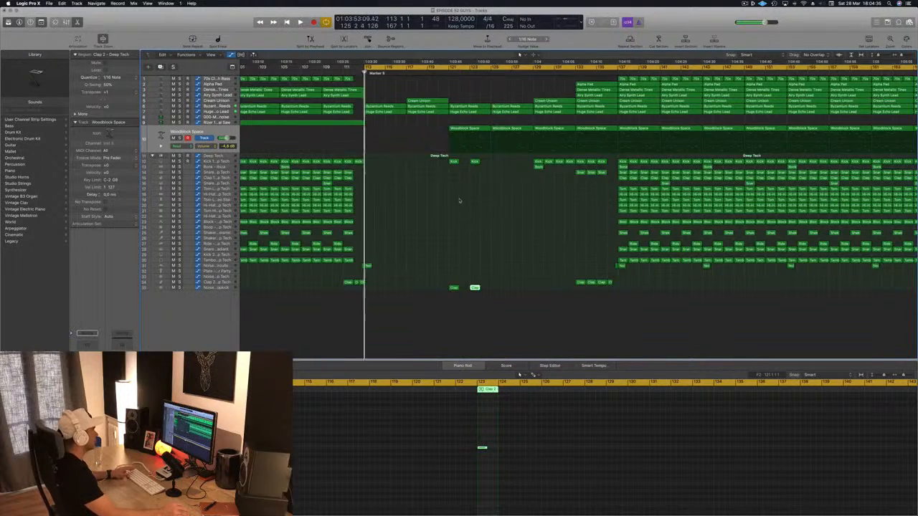
Copy the kick and clap regions at bars 121 and 123 together to bars 125 and 127
{"action": "left_click_drag", "start_coordinate": [362, 158], "coordinate": [441, 293]}
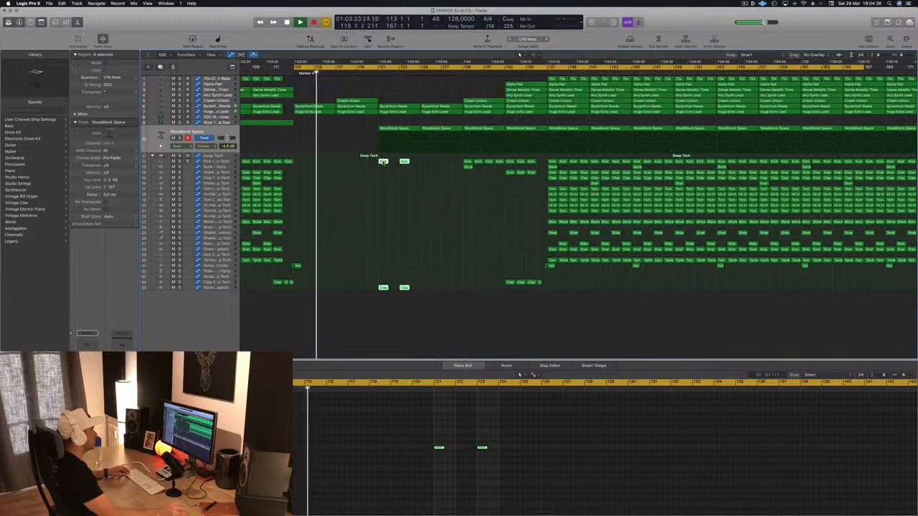
{"action": "left_click_drag", "start_coordinate": [384, 162], "coordinate": [425, 162]}
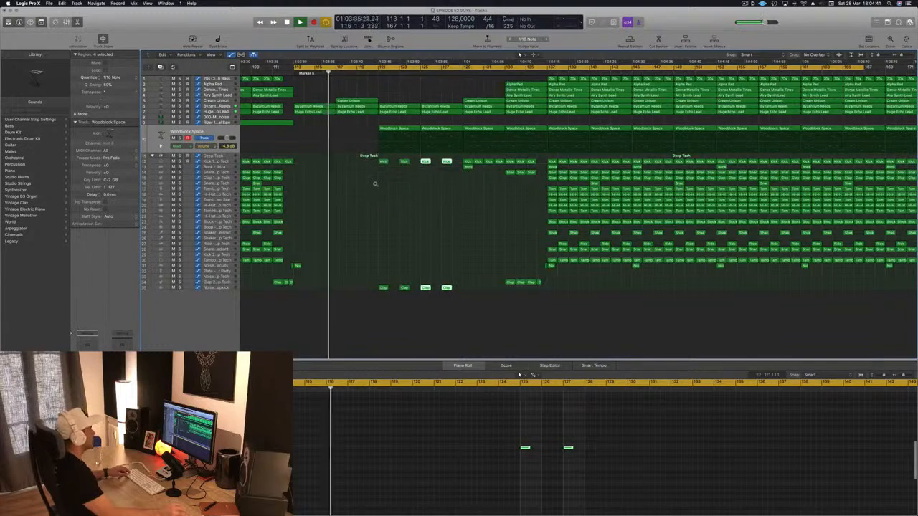
Try a copy of the Airy Synth Lead region from bar 109 at bar 117, replaying from bar 113
{"action": "scroll", "coordinate": [360, 189], "scroll_direction": "left", "scroll_amount": 2}
{"action": "scroll", "coordinate": [361, 188], "scroll_direction": "left", "scroll_amount": 2}
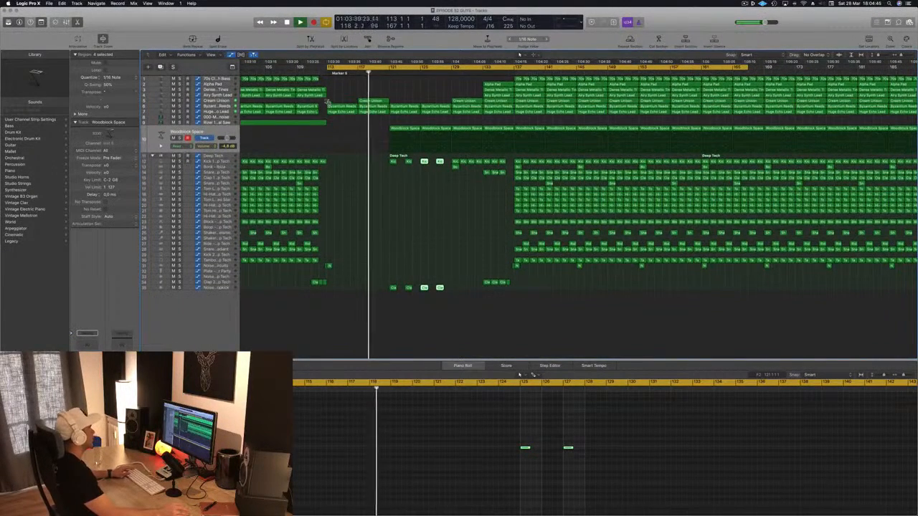
{"action": "left_click_drag", "start_coordinate": [315, 95], "coordinate": [379, 96]}
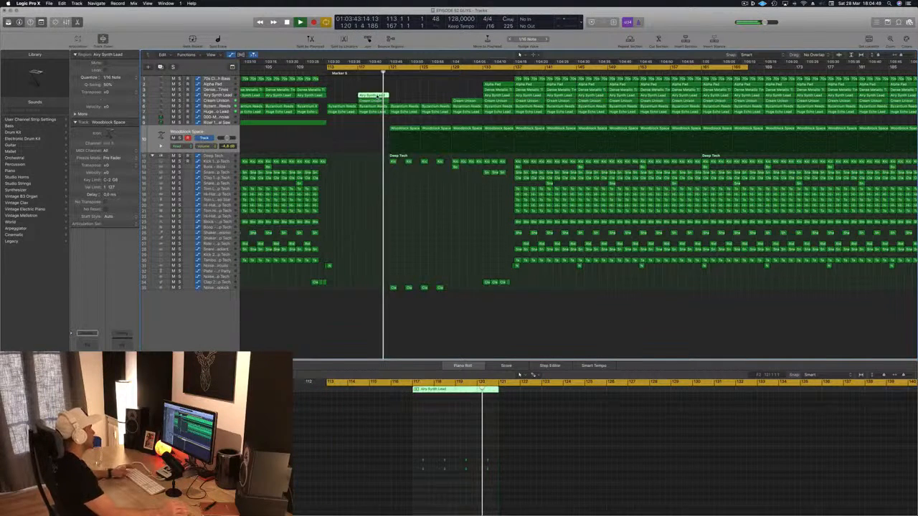
{"action": "key", "text": "space"}
{"action": "key", "text": "space"}
{"action": "key", "text": "super+s"}
{"action": "left_click", "coordinate": [404, 87]}
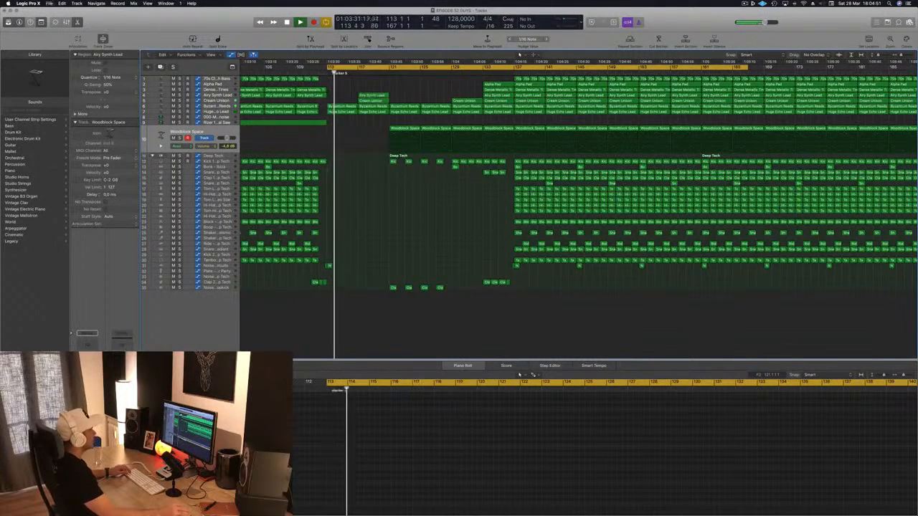
{"action": "scroll", "coordinate": [405, 89], "scroll_direction": "down", "scroll_amount": 2}
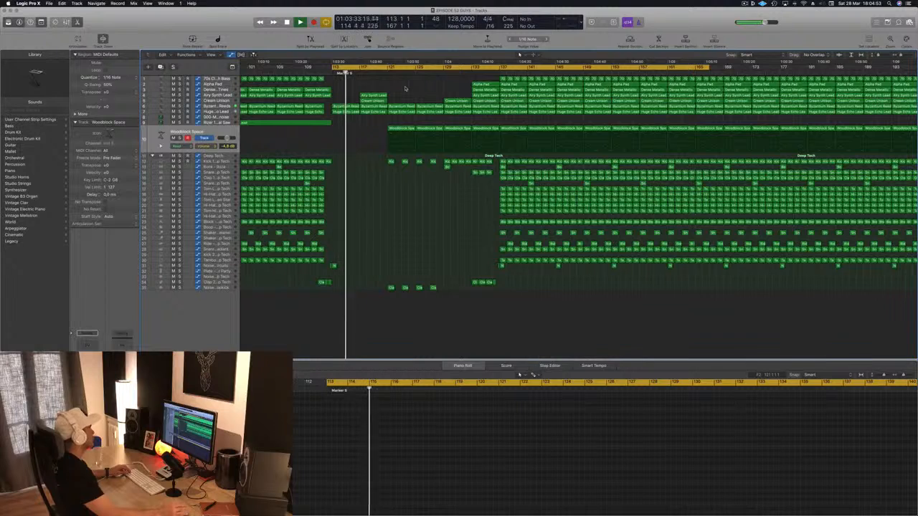
{"action": "scroll", "coordinate": [404, 89], "scroll_direction": "down", "scroll_amount": 2}
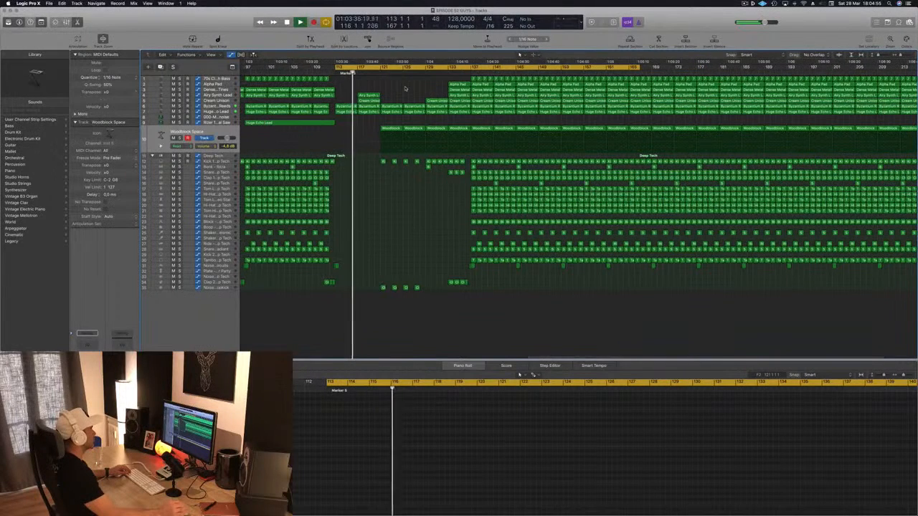
{"action": "scroll", "coordinate": [404, 88], "scroll_direction": "down", "scroll_amount": 2}
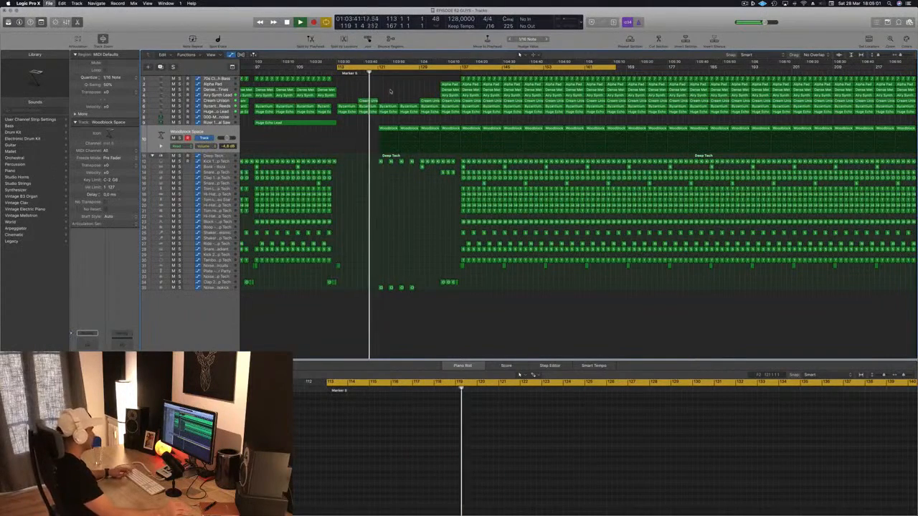
Raise the Woodblock Space track volume to -4.2 dB during playback
{"action": "scroll", "coordinate": [390, 91], "scroll_direction": "up", "scroll_amount": 3}
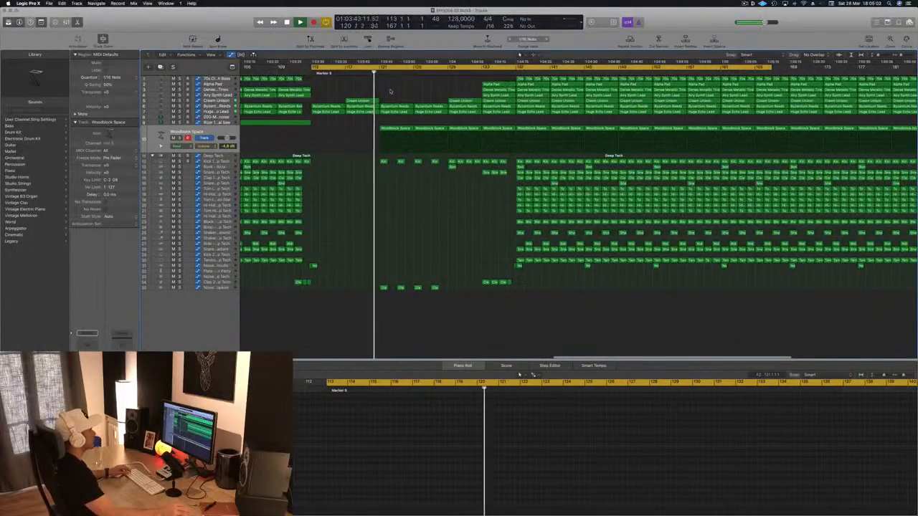
{"action": "scroll", "coordinate": [390, 91], "scroll_direction": "down", "scroll_amount": 2}
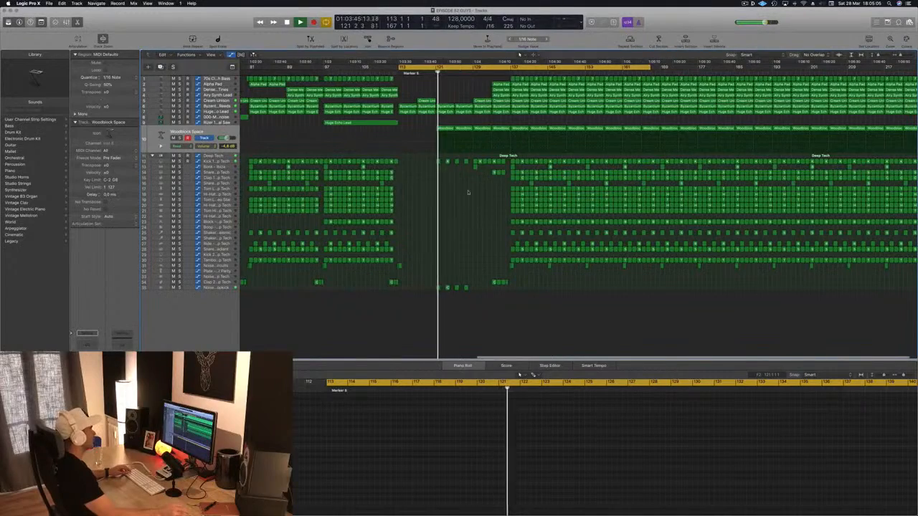
{"action": "scroll", "coordinate": [456, 202], "scroll_direction": "up", "scroll_amount": 2}
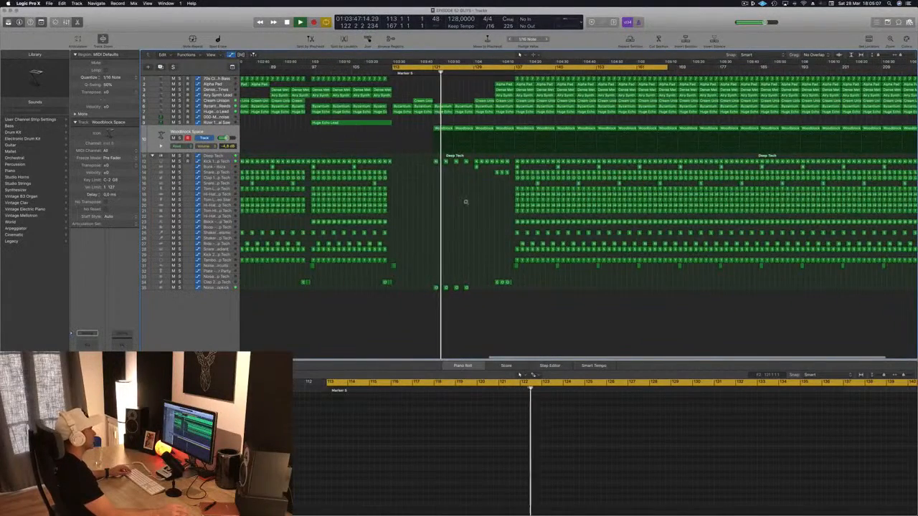
{"action": "scroll", "coordinate": [465, 203], "scroll_direction": "down", "scroll_amount": 5}
{"action": "left_click", "coordinate": [192, 132]}
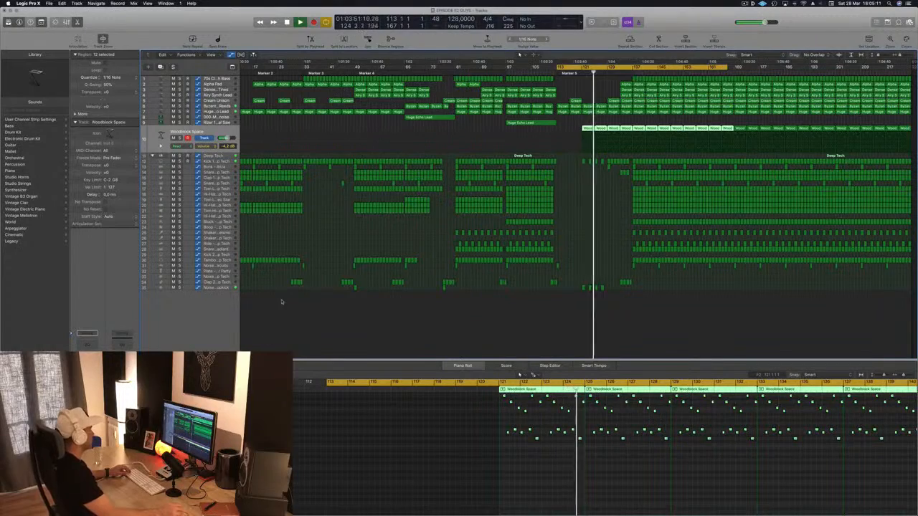
Audition the build-up from bar 125 and delete the Alpha Pad, Dense Metallic and Airy Synth Lead regions at bar 133
{"action": "scroll", "coordinate": [553, 208], "scroll_direction": "up", "scroll_amount": 2}
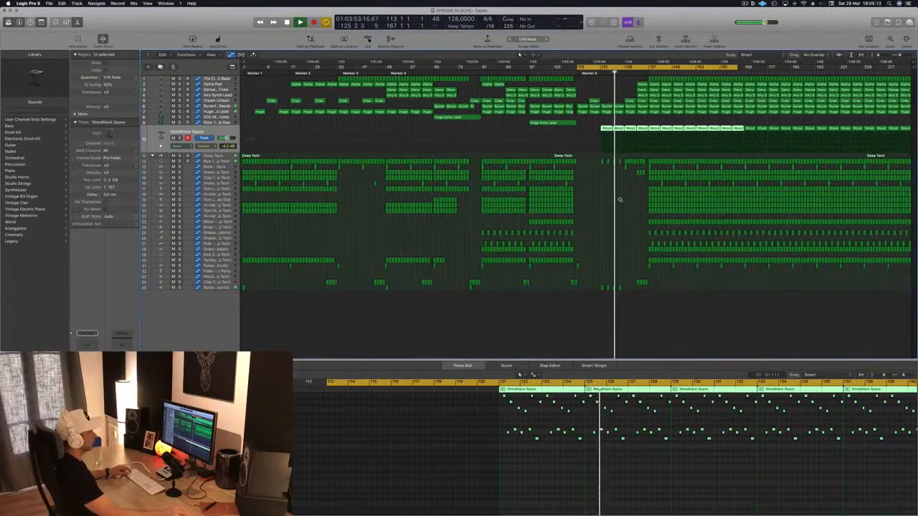
{"action": "scroll", "coordinate": [620, 200], "scroll_direction": "up", "scroll_amount": 4}
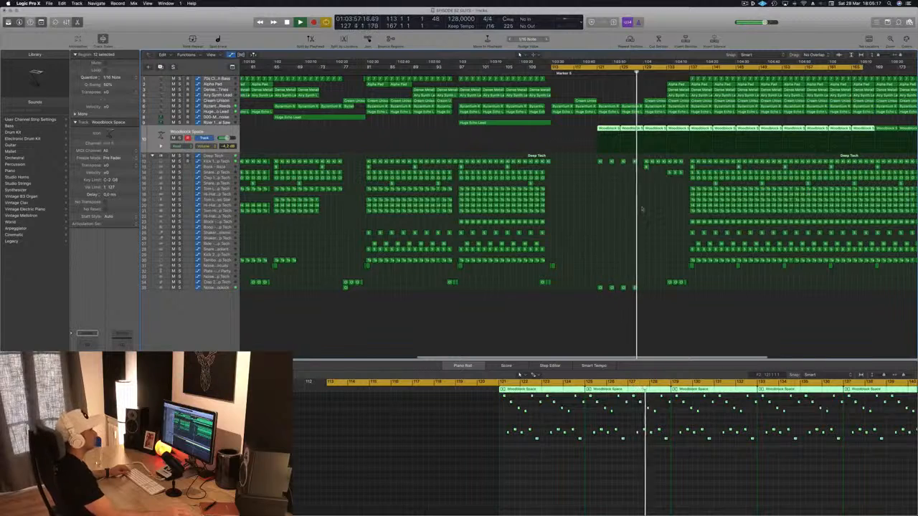
{"action": "scroll", "coordinate": [642, 208], "scroll_direction": "down", "scroll_amount": 4}
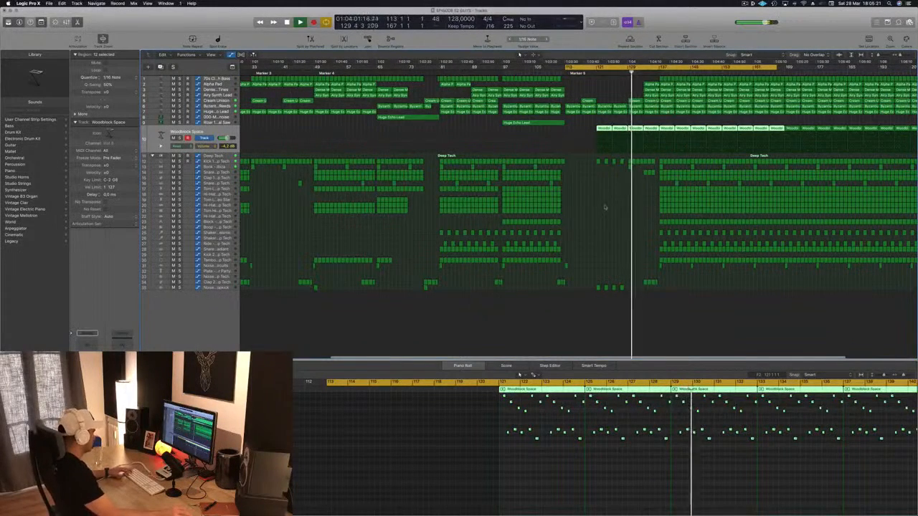
{"action": "scroll", "coordinate": [625, 96], "scroll_direction": "up", "scroll_amount": 2}
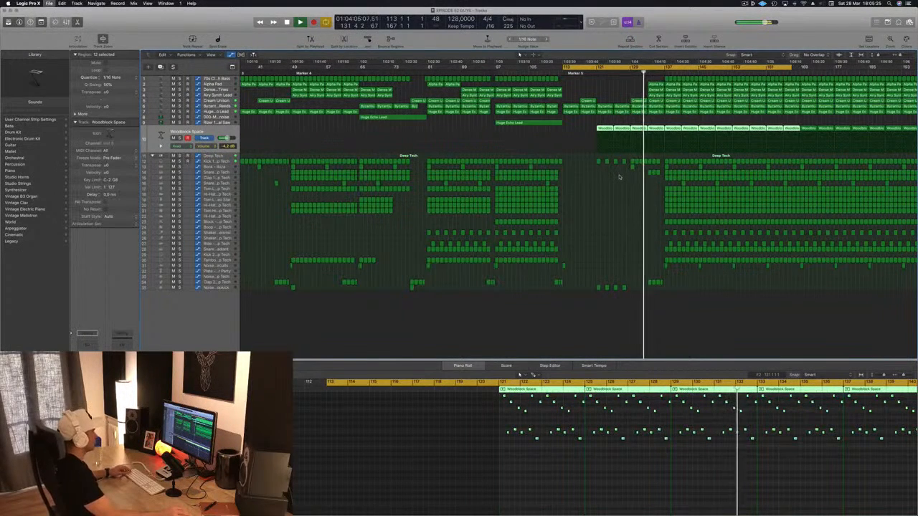
{"action": "scroll", "coordinate": [619, 175], "scroll_direction": "down", "scroll_amount": 2}
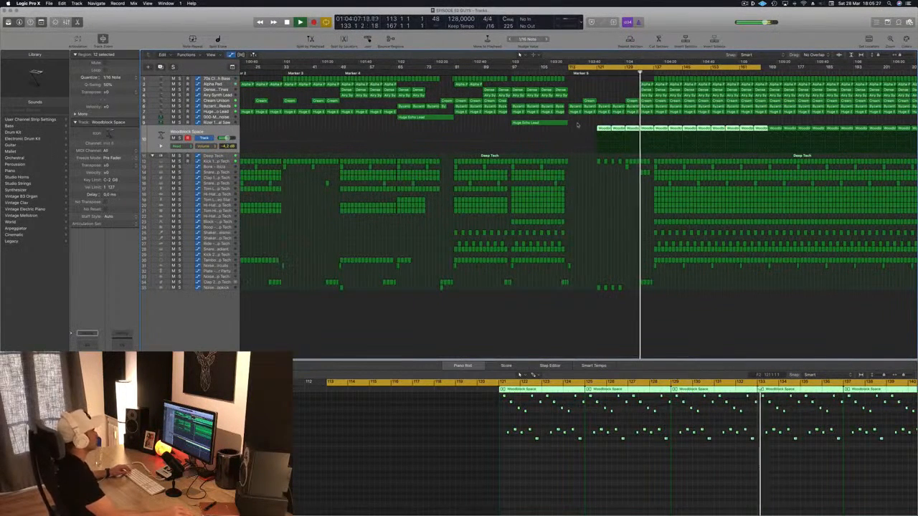
{"action": "scroll", "coordinate": [640, 80], "scroll_direction": "up", "scroll_amount": 4}
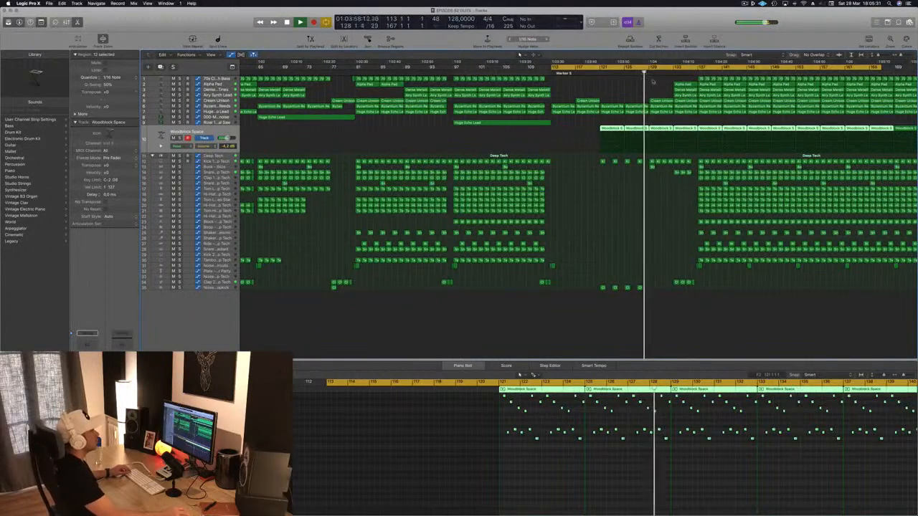
{"action": "left_click_drag", "start_coordinate": [663, 81], "coordinate": [677, 94]}
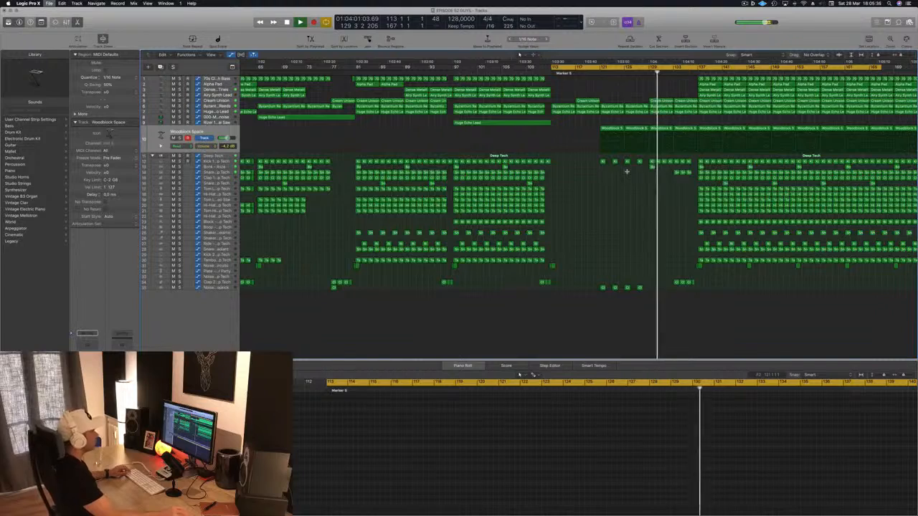
{"action": "scroll", "coordinate": [626, 171], "scroll_direction": "down", "scroll_amount": 5}
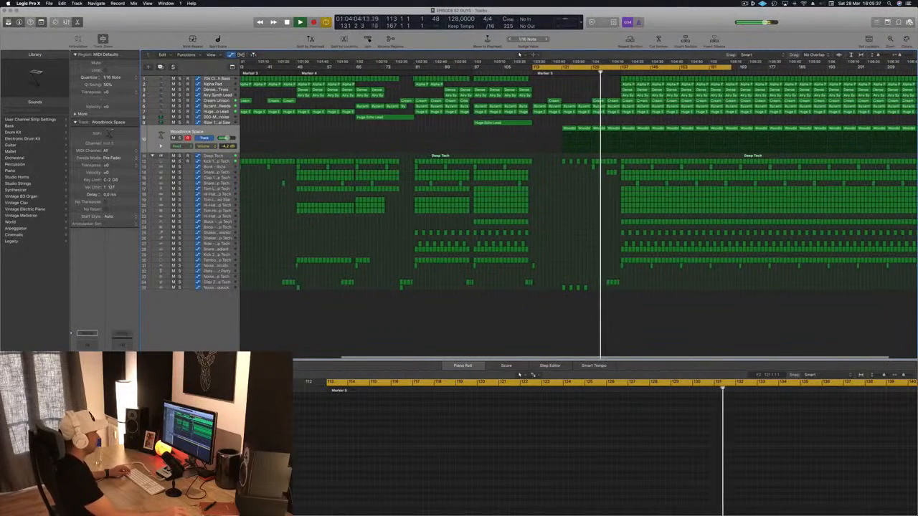
{"action": "scroll", "coordinate": [616, 132], "scroll_direction": "up", "scroll_amount": 4}
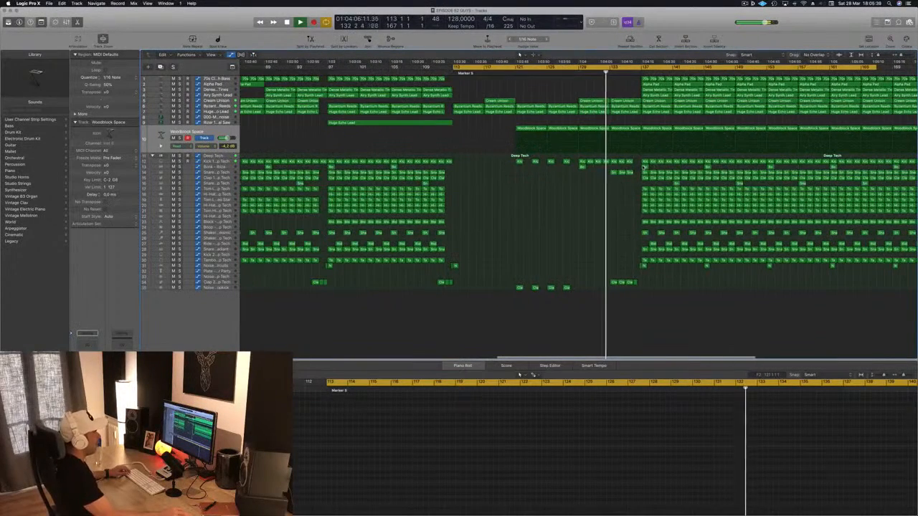
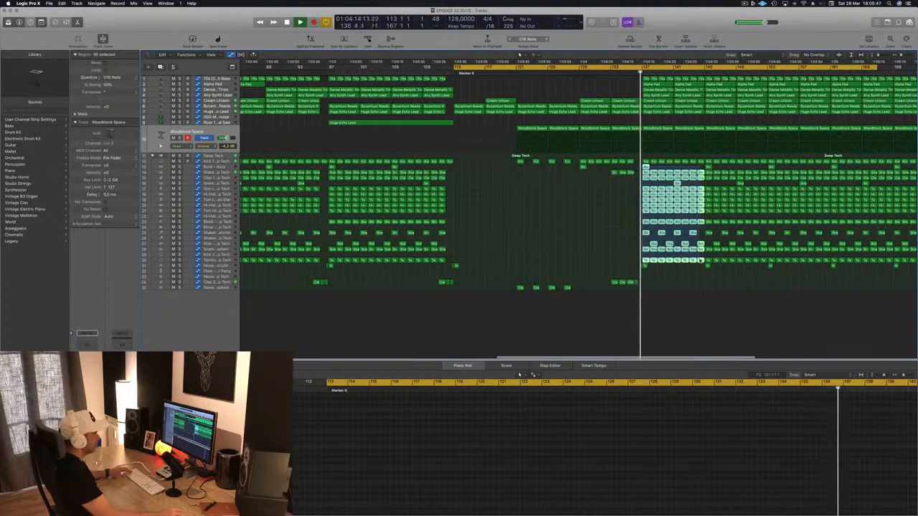
Delete the selected Deep Tech drum regions between bars 137 and 145, keeping the kick regions
{"action": "key", "text": "Delete"}
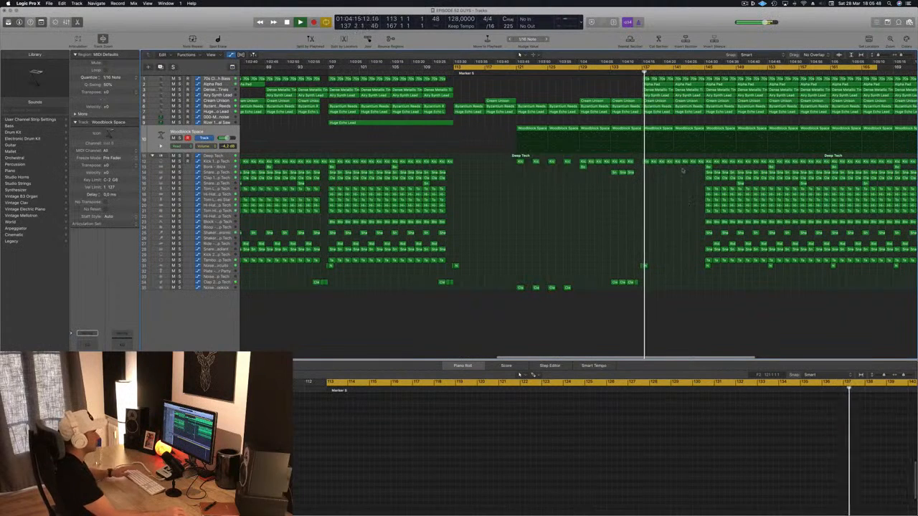
{"action": "left_click", "coordinate": [634, 74]}
Automate the Deep Tech track's low-cut frequency to jump up at bar 137, rise gradually and drop back at bar 145, then replay from bar 113
{"action": "key", "text": "Down"}
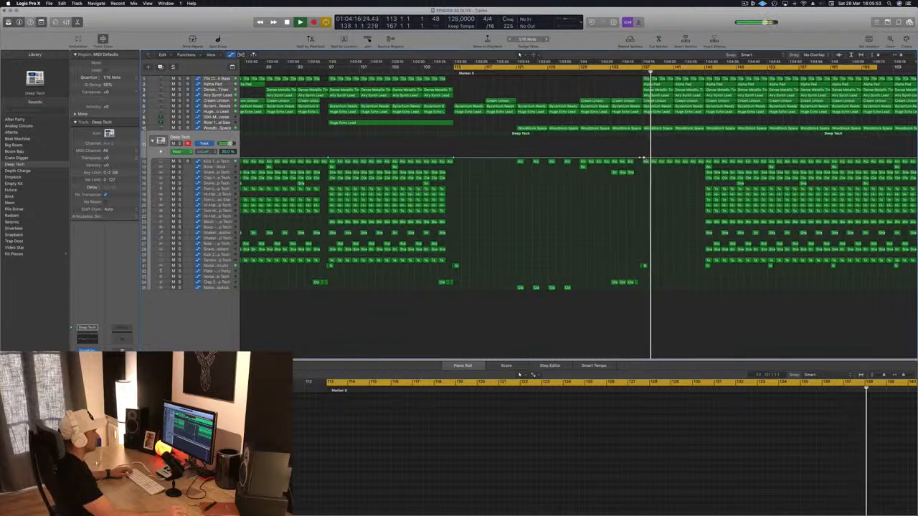
{"action": "left_click_drag", "start_coordinate": [644, 157], "coordinate": [645, 150]}
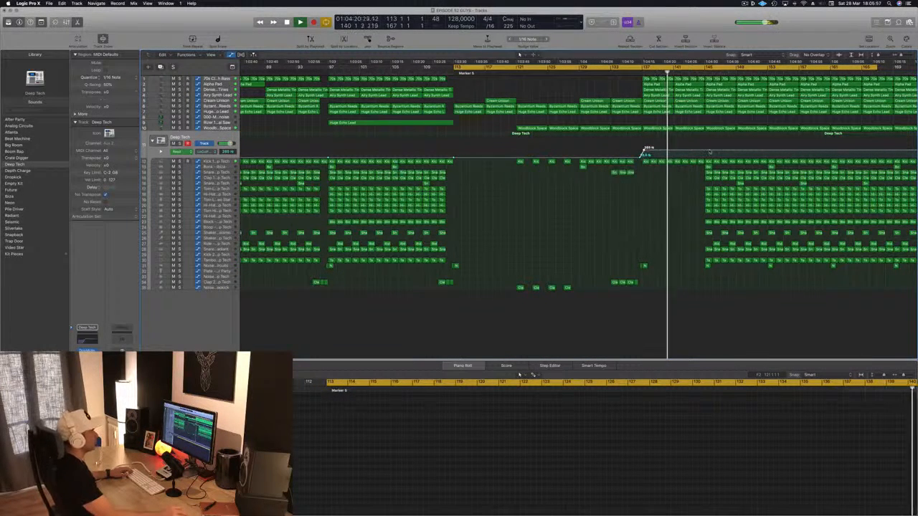
{"action": "left_click", "coordinate": [709, 152]}
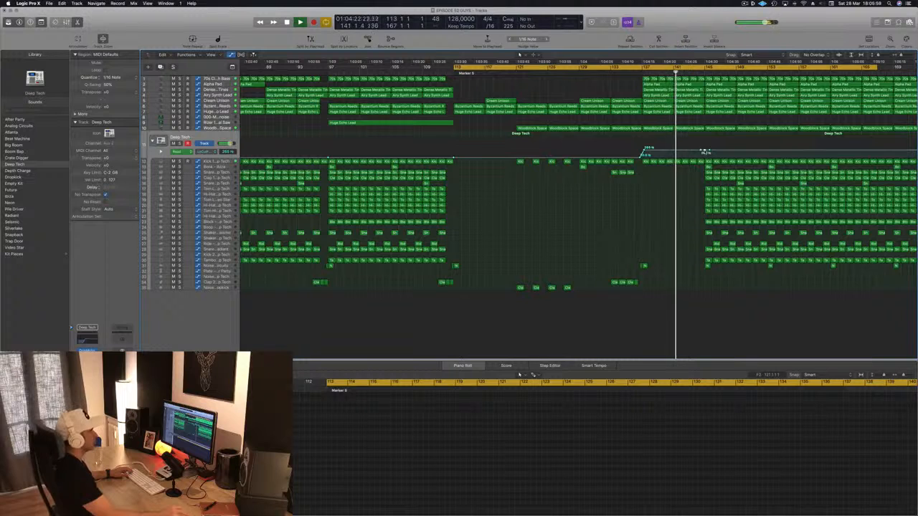
{"action": "left_click_drag", "start_coordinate": [705, 152], "coordinate": [710, 157]}
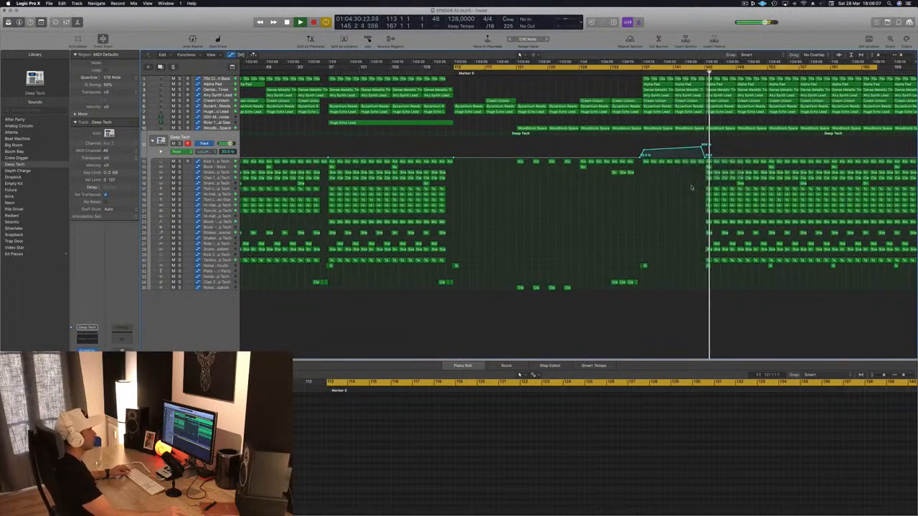
{"action": "key", "text": "super+Left"}
{"action": "key", "text": "space"}
{"action": "key", "text": "space"}
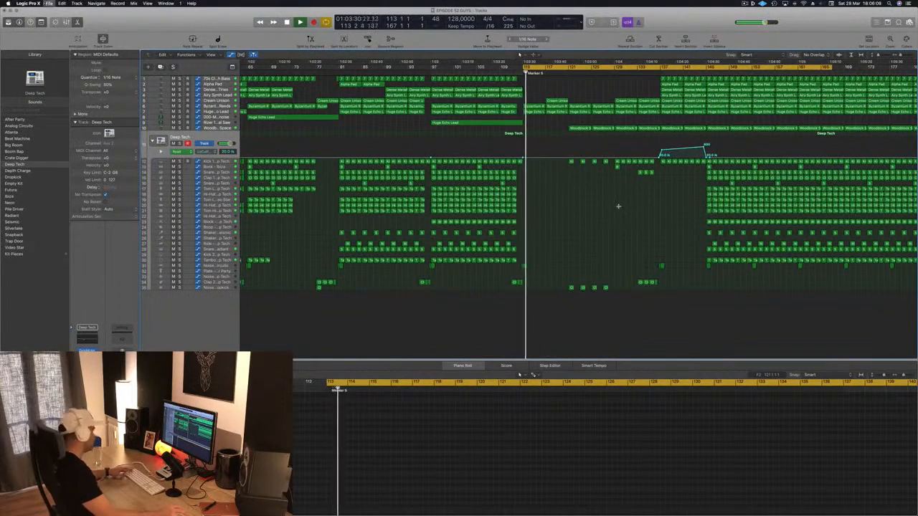
Return to Logic Pro X from the desktop and reopen the recent EPISODE 52 GUYS project
{"action": "key", "text": "F11"}
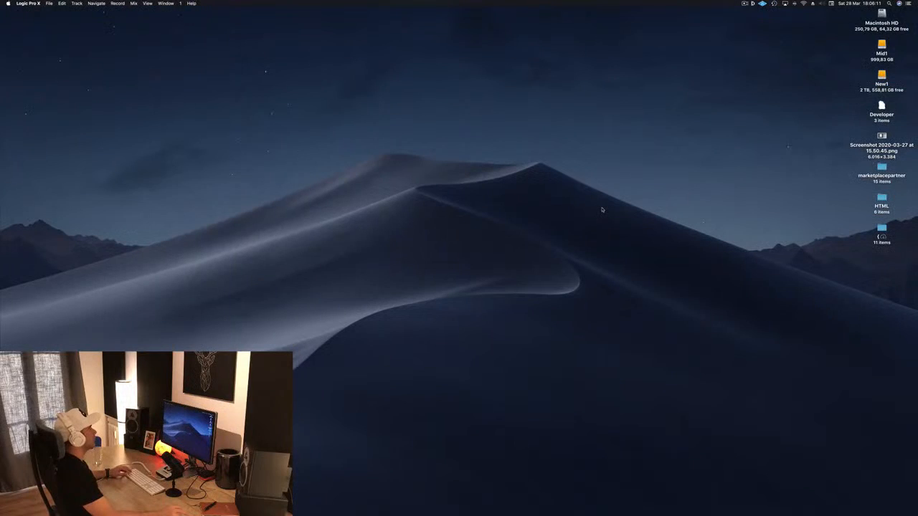
{"action": "mouse_move", "coordinate": [569, 510]}
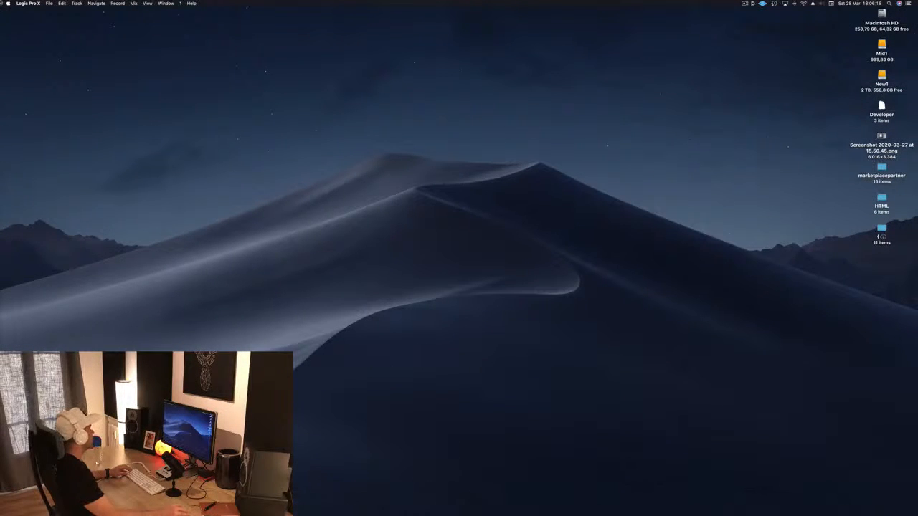
{"action": "left_click", "coordinate": [165, 4]}
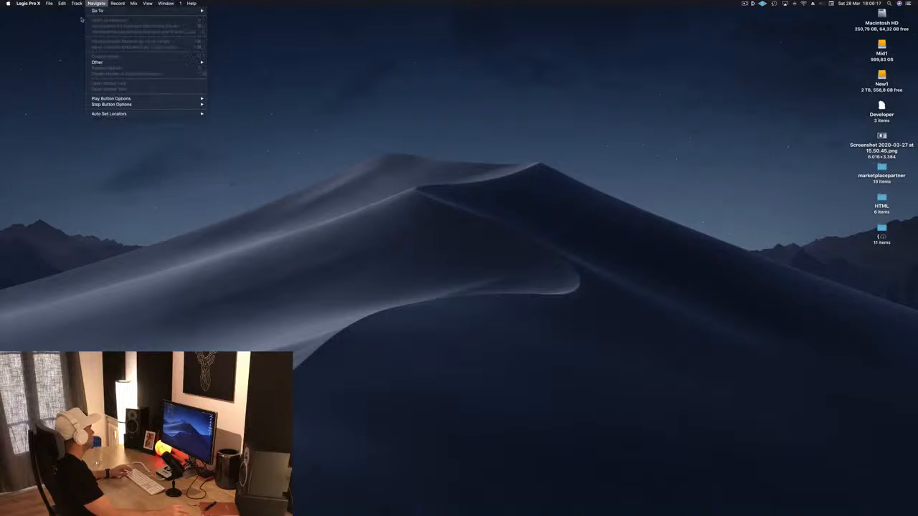
{"action": "left_click", "coordinate": [347, 45]}
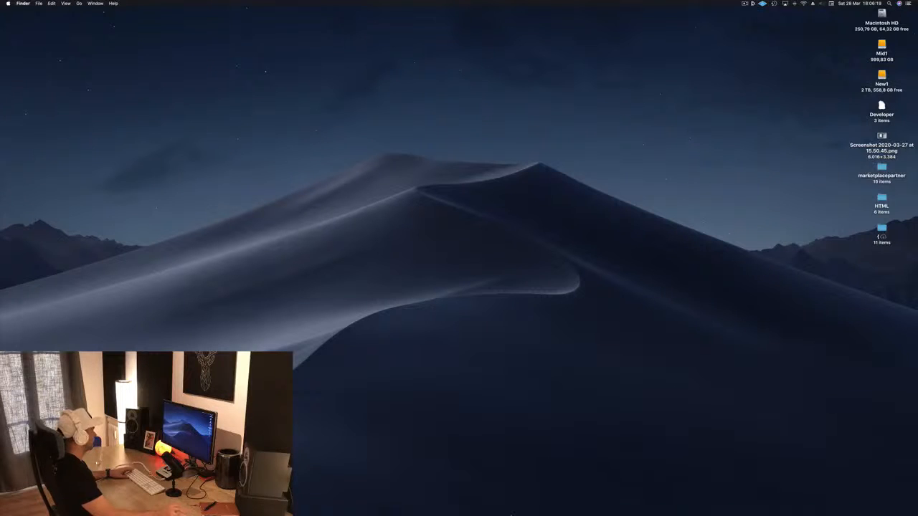
{"action": "mouse_move", "coordinate": [492, 510]}
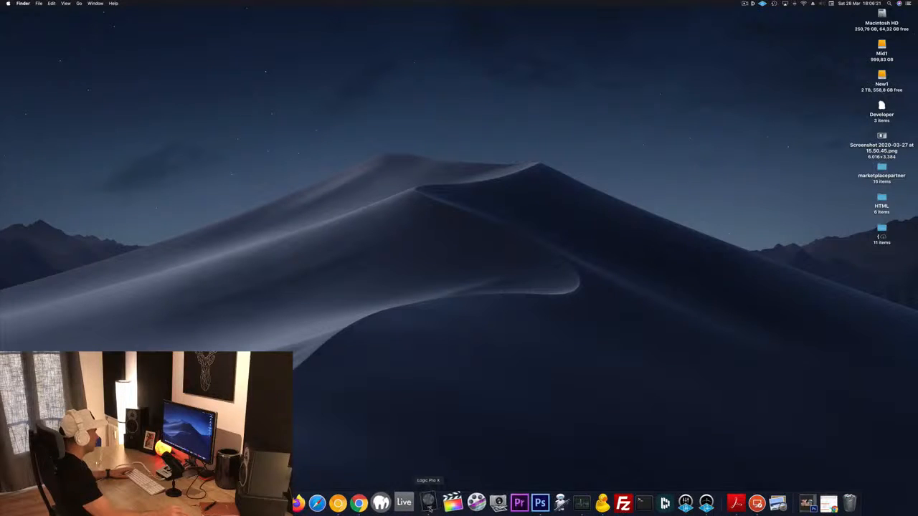
{"action": "left_click", "coordinate": [50, 4]}
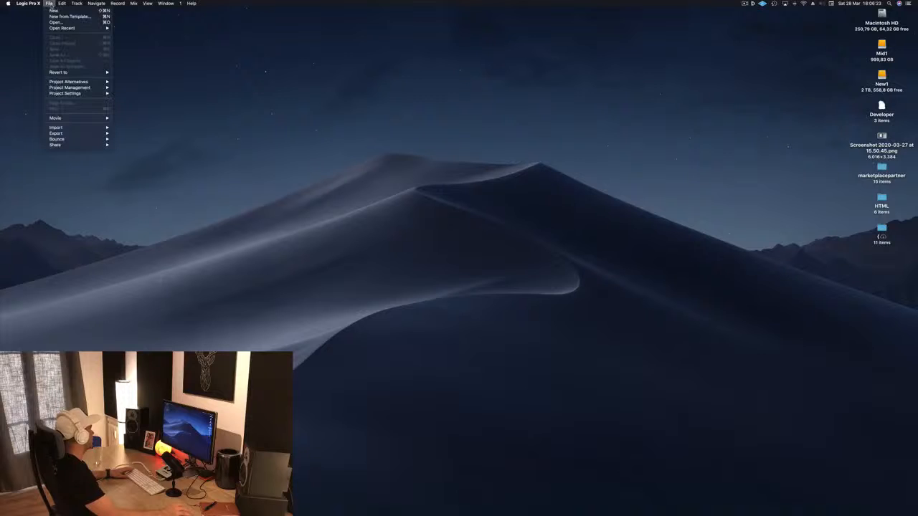
{"action": "mouse_move", "coordinate": [60, 30]}
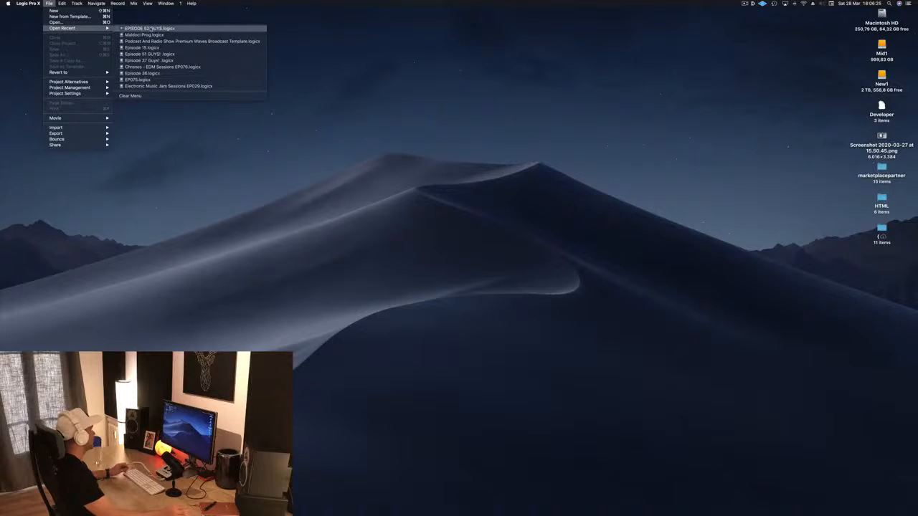
{"action": "left_click", "coordinate": [151, 28]}
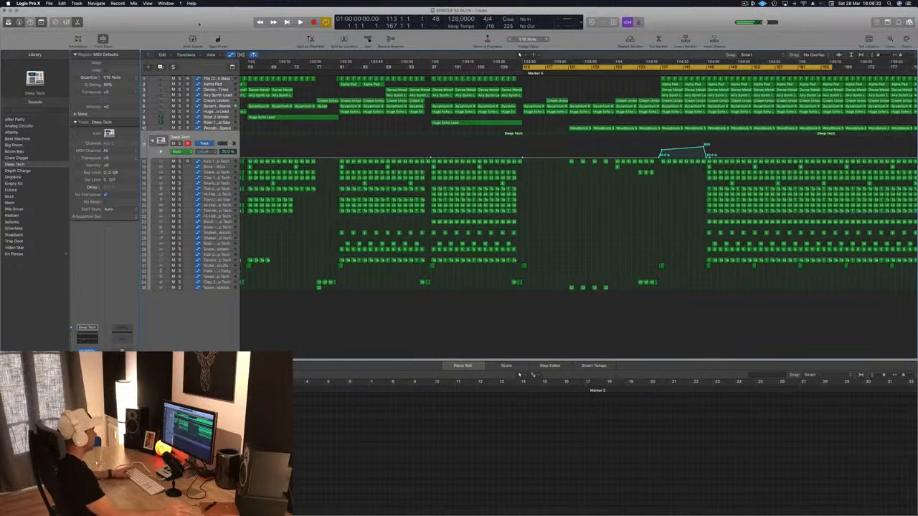
Play the arrangement from bar 113 and listen to the sparse break with its kick, clap and woodblock parts
{"action": "key", "text": "space"}
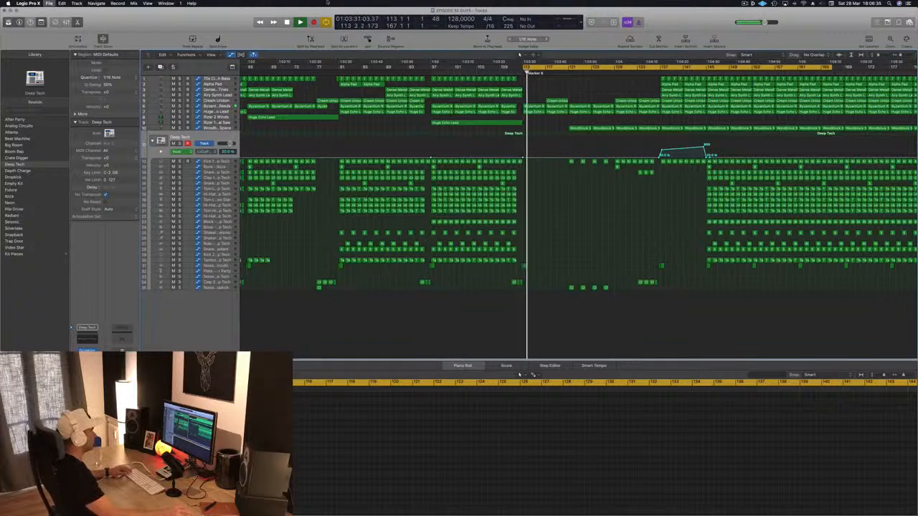
{"action": "scroll", "coordinate": [555, 206], "scroll_direction": "down", "scroll_amount": 4}
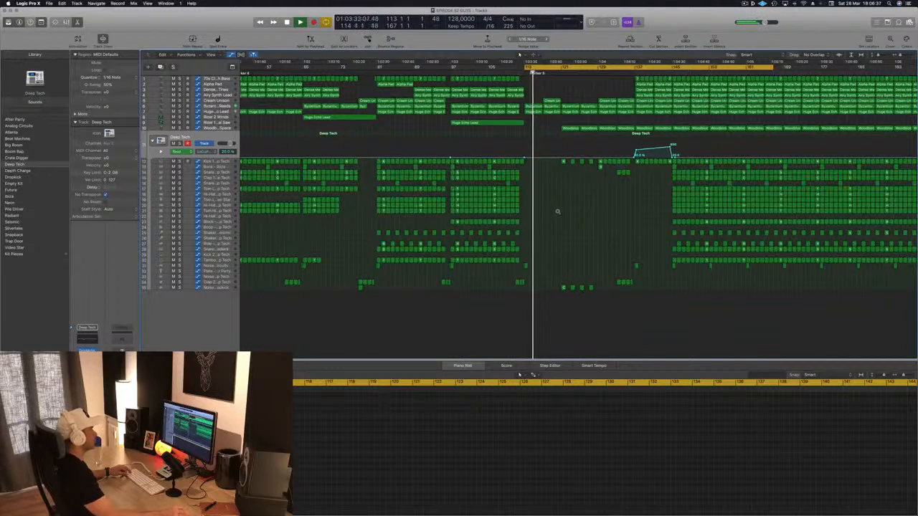
{"action": "scroll", "coordinate": [557, 211], "scroll_direction": "down", "scroll_amount": 2}
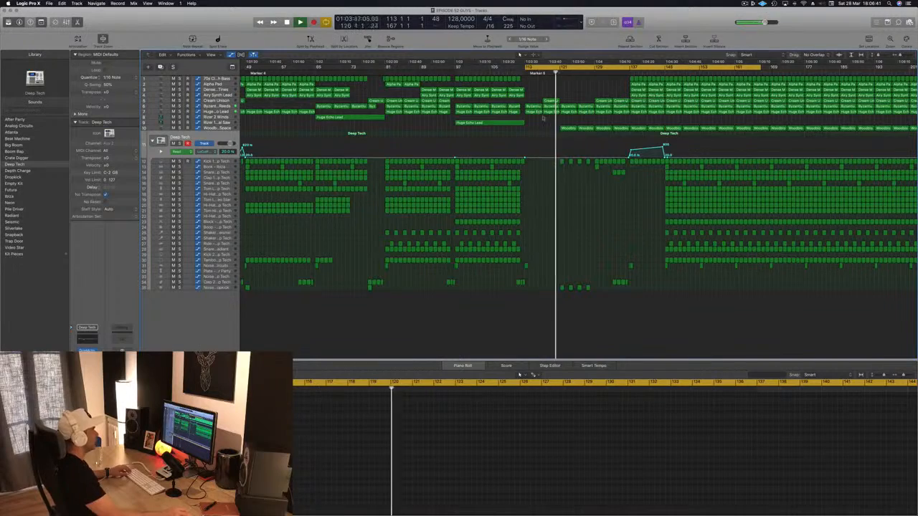
{"action": "scroll", "coordinate": [557, 197], "scroll_direction": "up", "scroll_amount": 4}
{"action": "scroll", "coordinate": [527, 209], "scroll_direction": "down", "scroll_amount": 2}
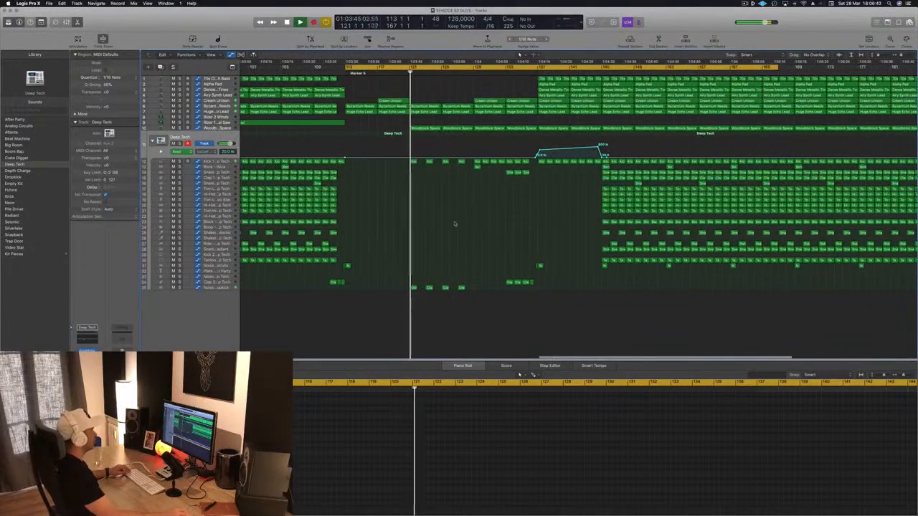
{"action": "scroll", "coordinate": [453, 222], "scroll_direction": "up", "scroll_amount": 1}
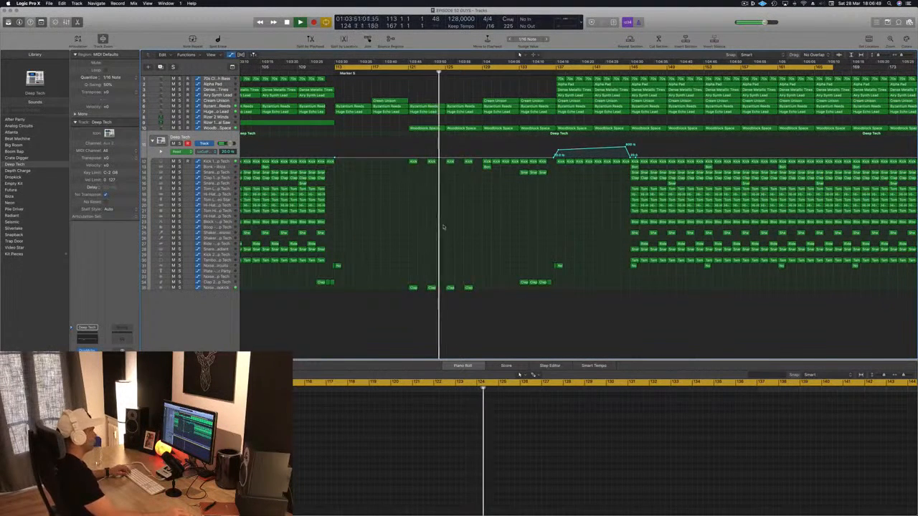
{"action": "scroll", "coordinate": [434, 231], "scroll_direction": "down", "scroll_amount": 1}
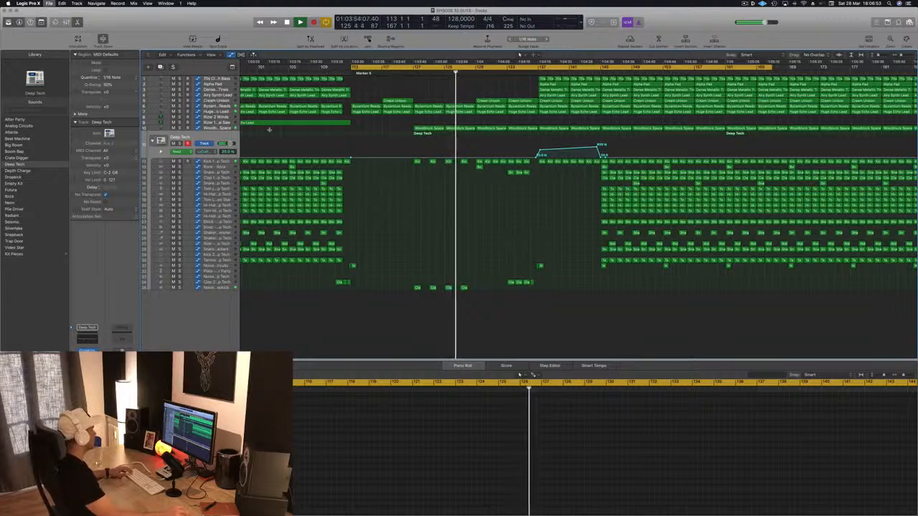
Add a Channel EQ to the Woodblock Space track and set its low-cut filter to about 290 Hz
{"action": "left_click", "coordinate": [220, 129]}
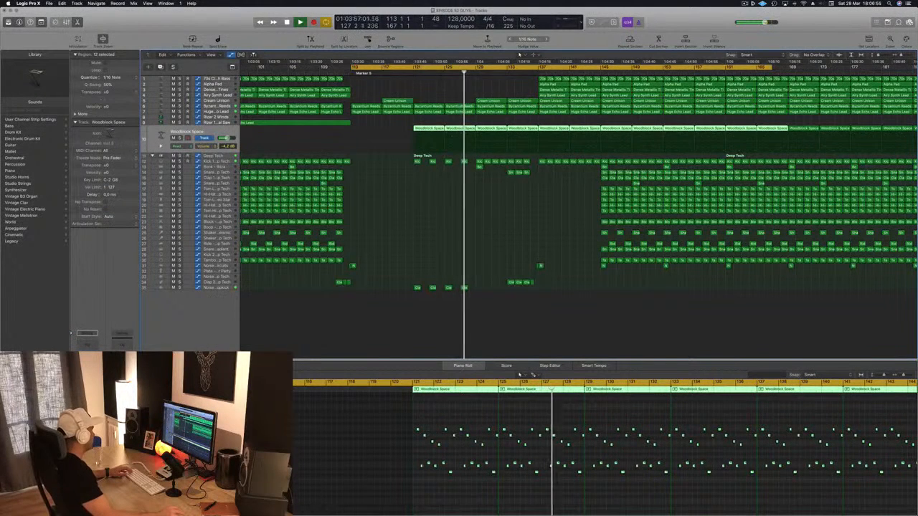
{"action": "left_click", "coordinate": [88, 346]}
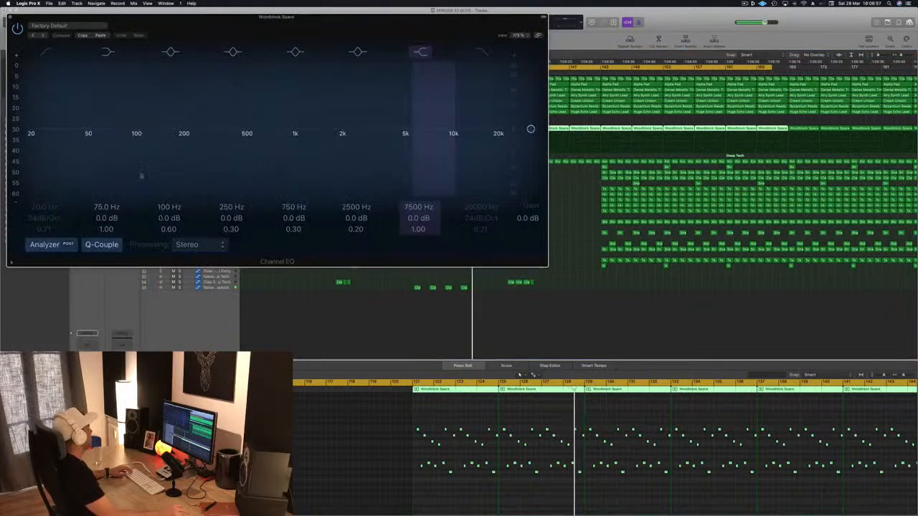
{"action": "left_click", "coordinate": [47, 52]}
{"action": "left_click_drag", "start_coordinate": [65, 137], "coordinate": [173, 137]}
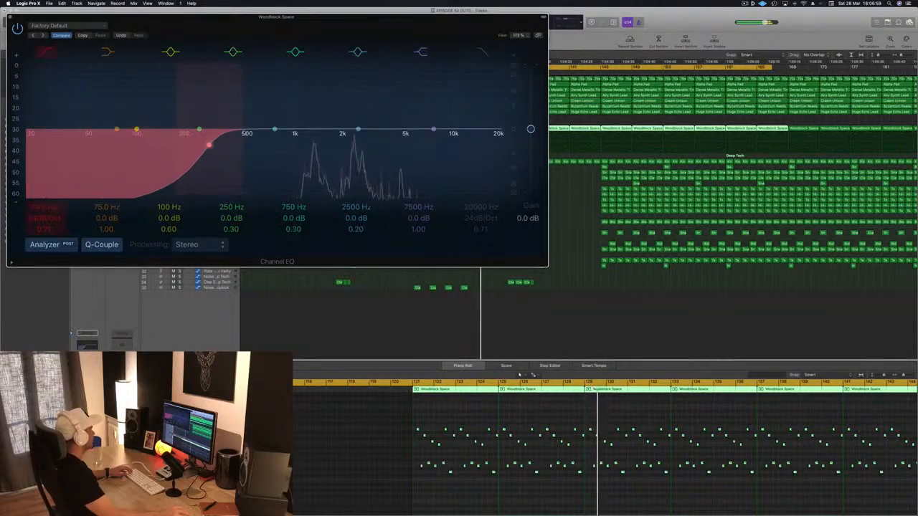
{"action": "key", "text": "super+w"}
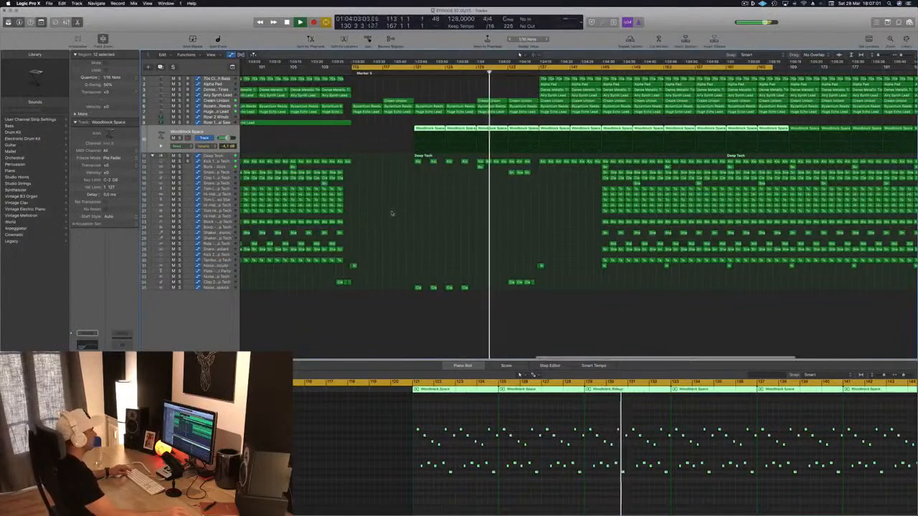
Delete the Alpha Pad, Dense Metallic Tines and Airy Synth Lead regions between bars 137 and 145
{"action": "scroll", "coordinate": [442, 211], "scroll_direction": "left", "scroll_amount": 3}
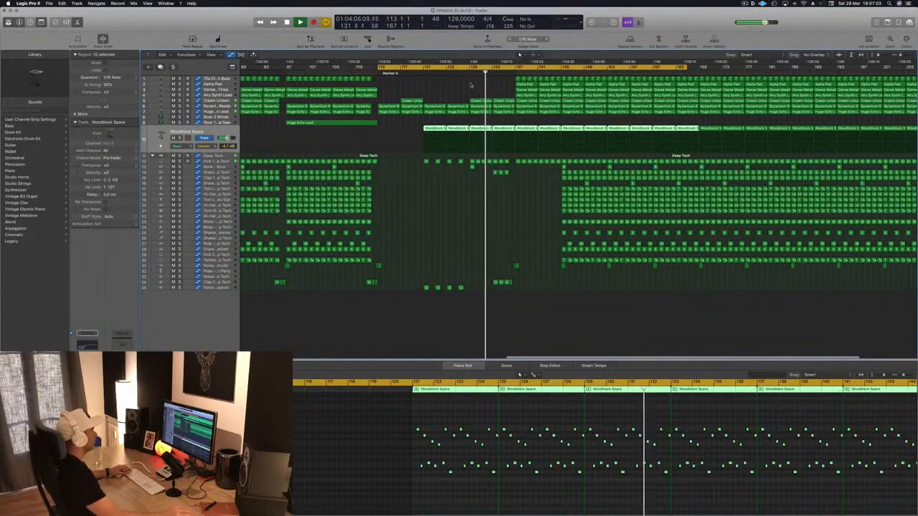
{"action": "scroll", "coordinate": [471, 85], "scroll_direction": "left", "scroll_amount": 2}
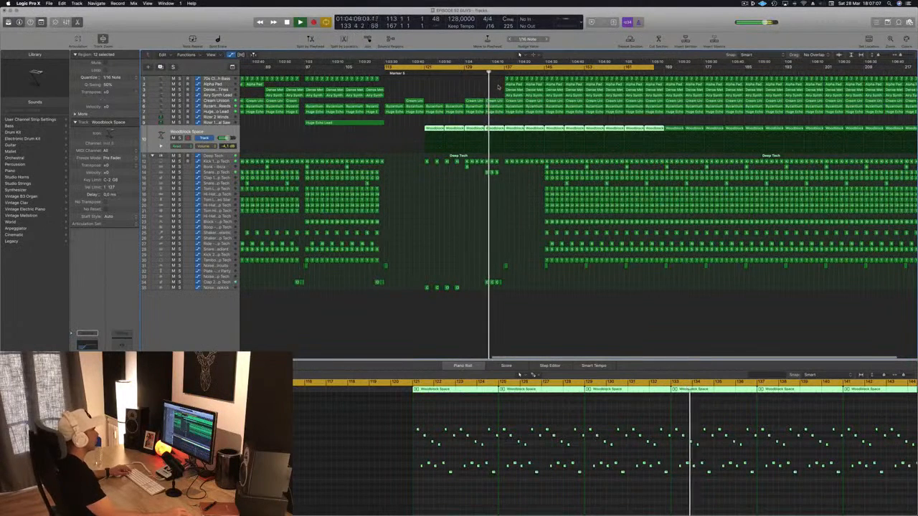
{"action": "left_click", "coordinate": [511, 84]}
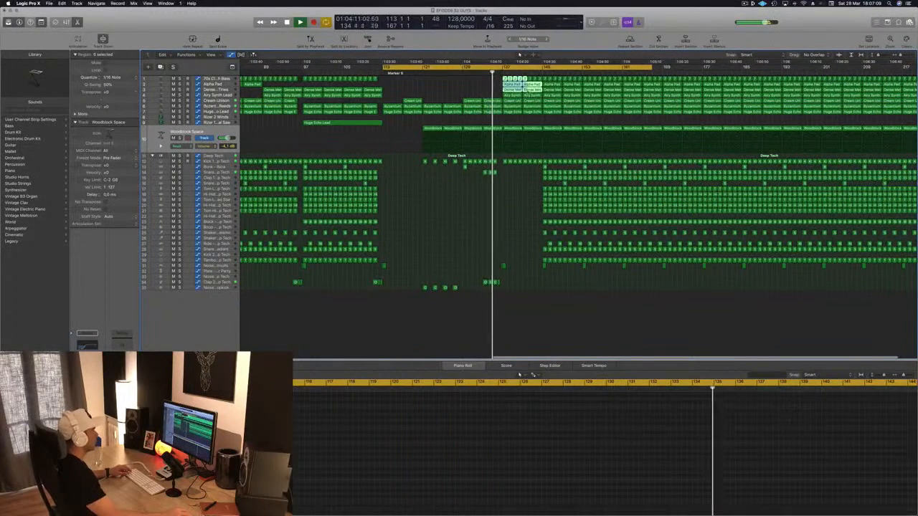
{"action": "left_click", "coordinate": [471, 91]}
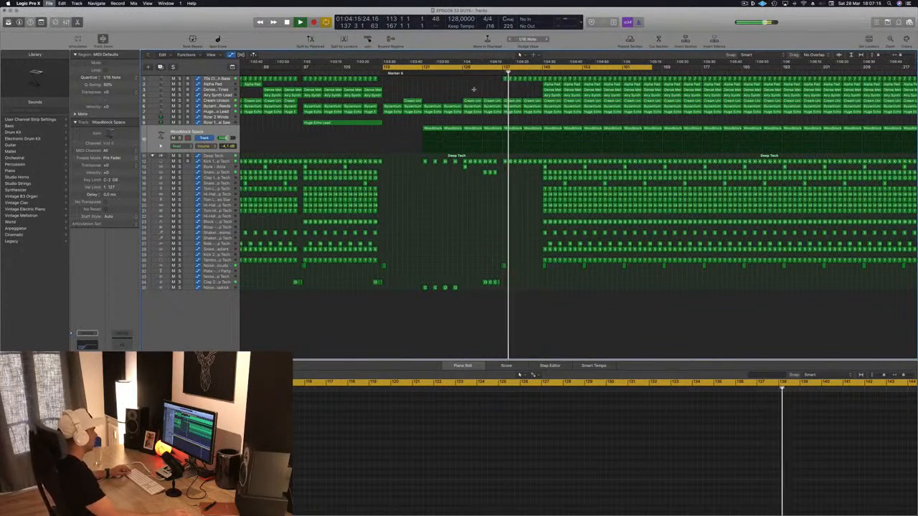
Raise the 70s Classic Synth Bass cutoff automation where the bass re-enters and align the point to bar 137
{"action": "left_click", "coordinate": [220, 80]}
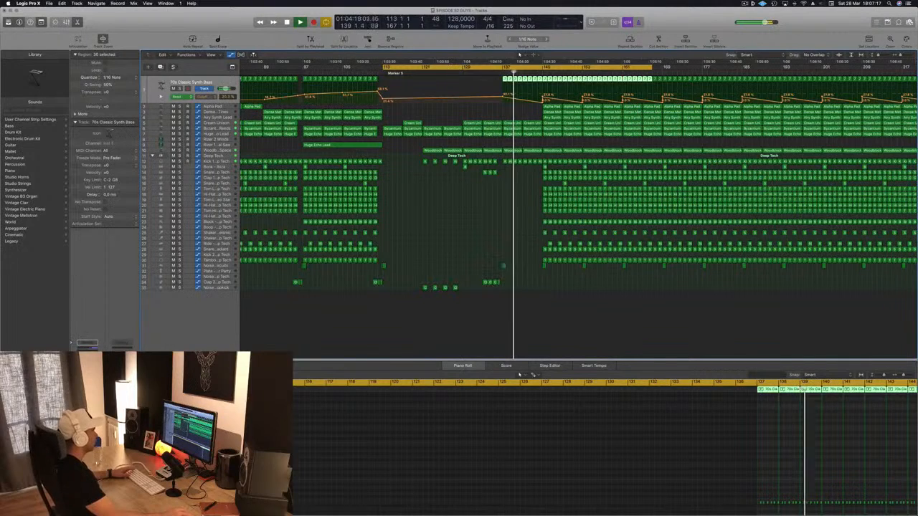
{"action": "left_click", "coordinate": [507, 84]}
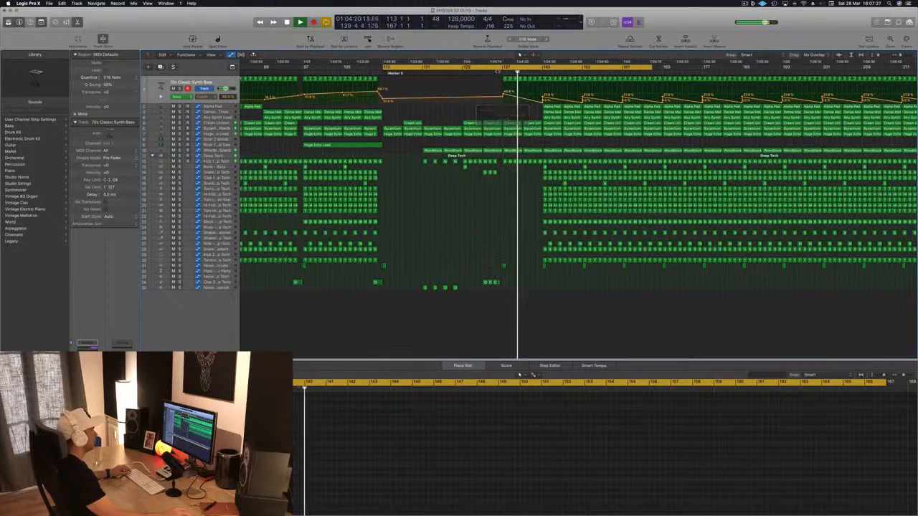
{"action": "key", "text": "super+Right"}
{"action": "key", "text": "super+Right"}
{"action": "key", "text": "super+Right"}
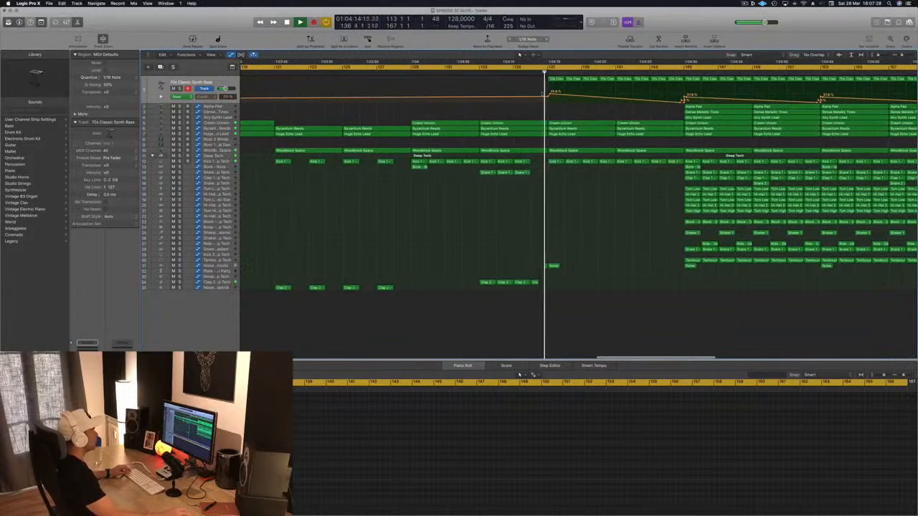
{"action": "left_click_drag", "start_coordinate": [550, 94], "coordinate": [547, 94]}
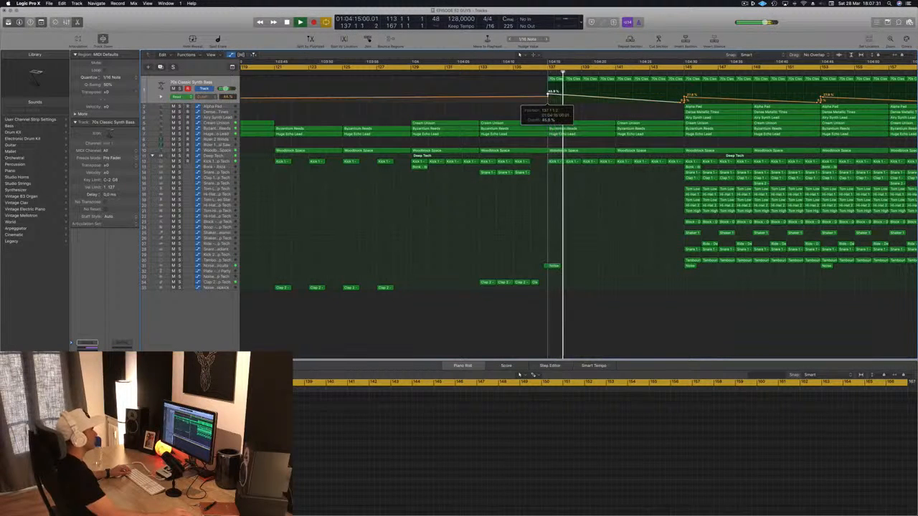
Add a higher bass cutoff automation point at bar 141 and raise the cutoff point just before bar 145
{"action": "left_click", "coordinate": [615, 91]}
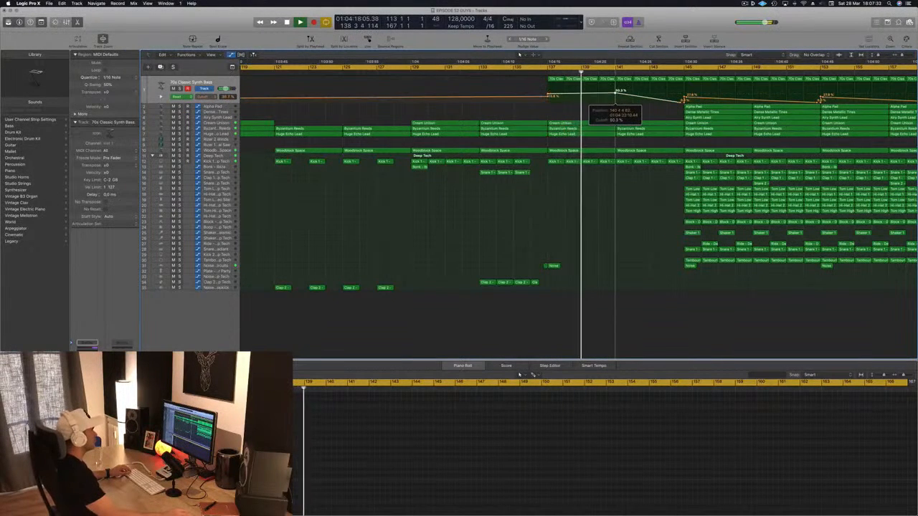
{"action": "left_click_drag", "start_coordinate": [615, 93], "coordinate": [615, 91]}
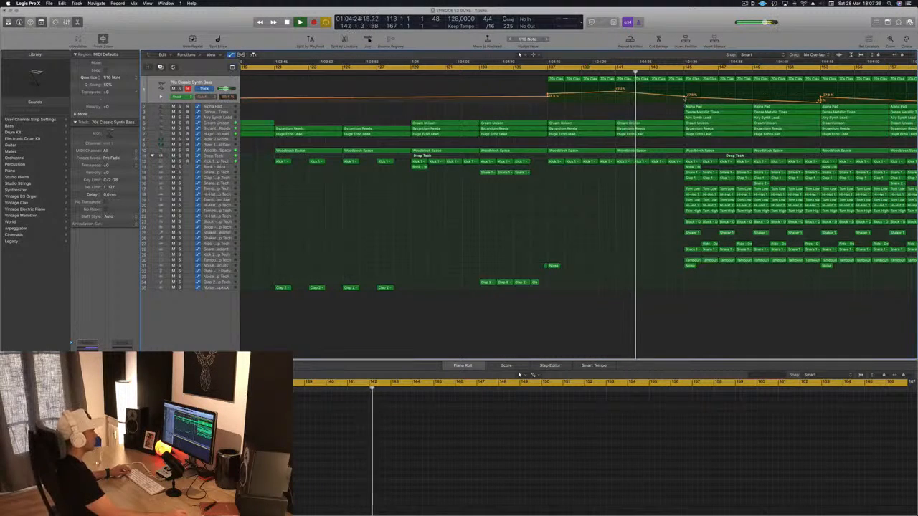
{"action": "left_click_drag", "start_coordinate": [684, 98], "coordinate": [684, 94]}
{"action": "scroll", "coordinate": [649, 101], "scroll_direction": "down", "scroll_amount": 1}
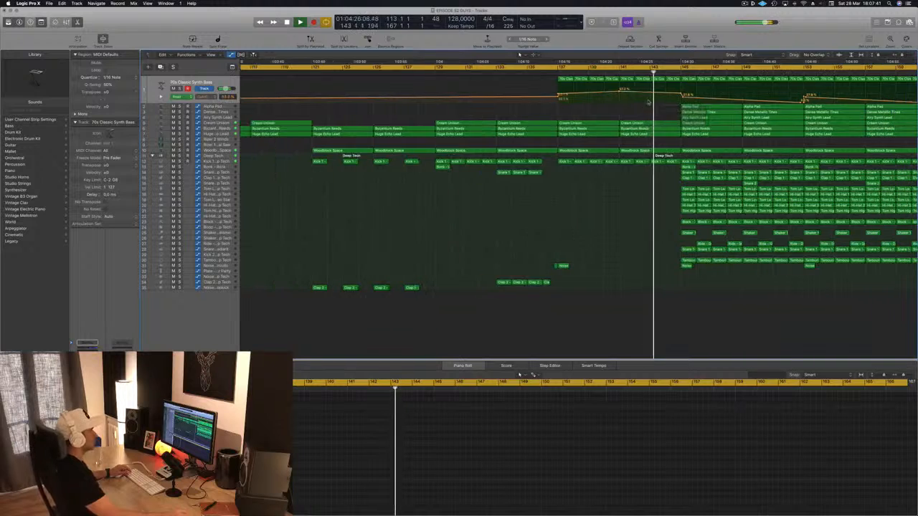
{"action": "scroll", "coordinate": [648, 102], "scroll_direction": "down", "scroll_amount": 1}
{"action": "scroll", "coordinate": [653, 109], "scroll_direction": "up", "scroll_amount": 3}
{"action": "left_click", "coordinate": [672, 79]}
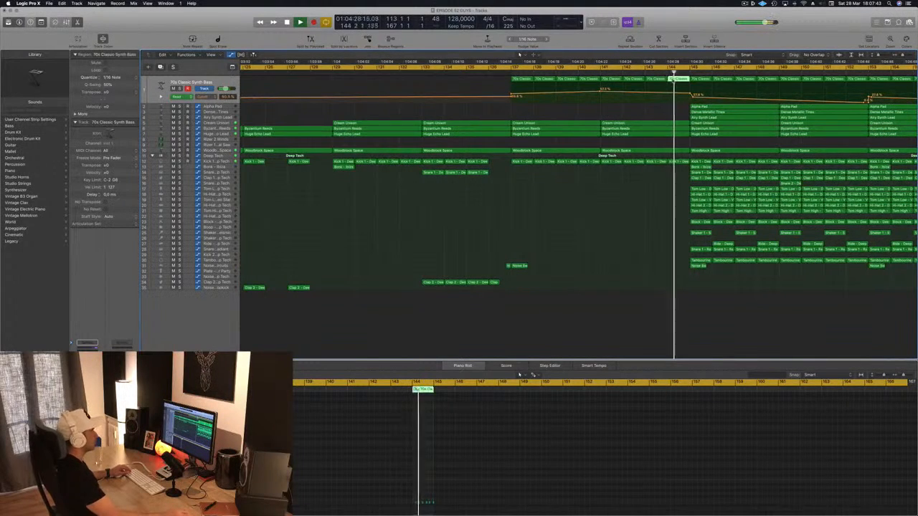
{"action": "scroll", "coordinate": [673, 80], "scroll_direction": "down", "scroll_amount": 3}
{"action": "scroll", "coordinate": [672, 80], "scroll_direction": "left", "scroll_amount": 2}
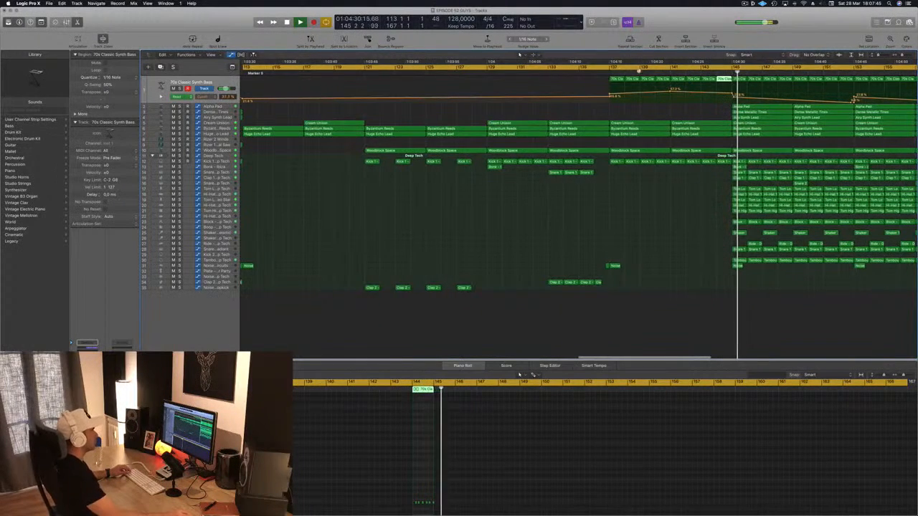
Copy the 16-bar Huge Echo Lead regions on both Rizer tracks to bar 129 so they lead up to the drop
{"action": "left_click", "coordinate": [602, 70]}
{"action": "scroll", "coordinate": [603, 198], "scroll_direction": "down", "scroll_amount": 5}
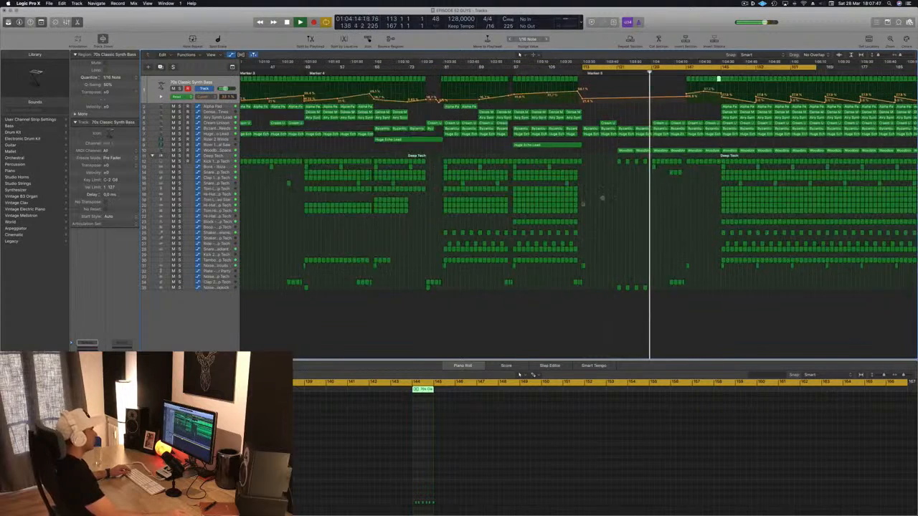
{"action": "scroll", "coordinate": [602, 198], "scroll_direction": "down", "scroll_amount": 3}
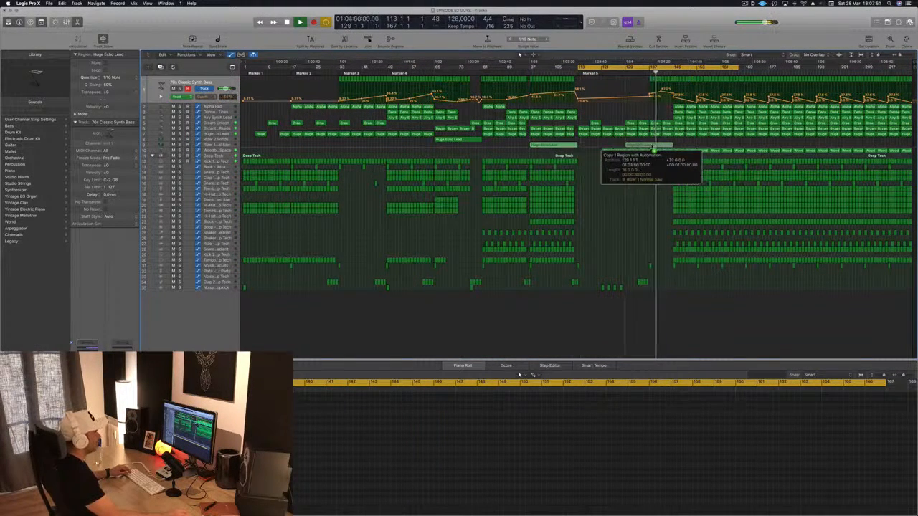
{"action": "left_click_drag", "start_coordinate": [654, 150], "coordinate": [653, 150]}
{"action": "left_click_drag", "start_coordinate": [445, 139], "coordinate": [634, 142]}
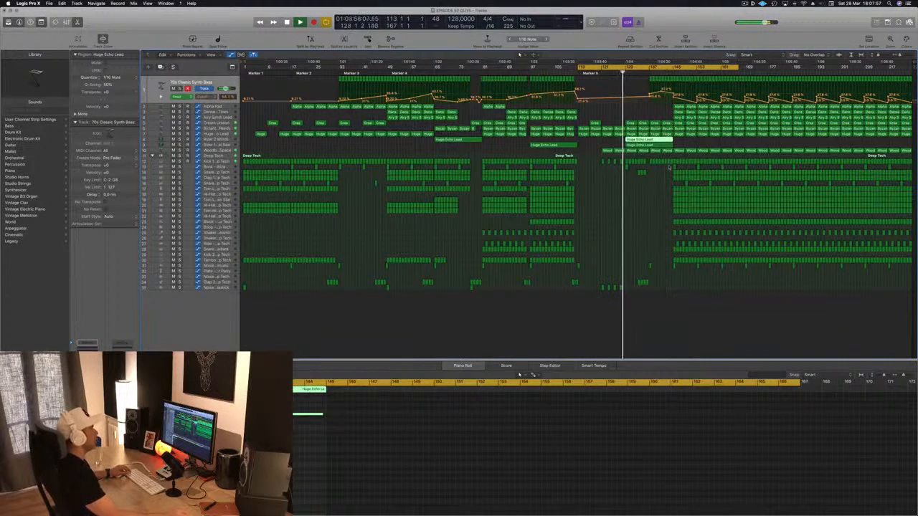
Select every region from bar 145 to the end and move them all about one beat later, leaving a gap before the drop
{"action": "scroll", "coordinate": [669, 167], "scroll_direction": "up", "scroll_amount": 6}
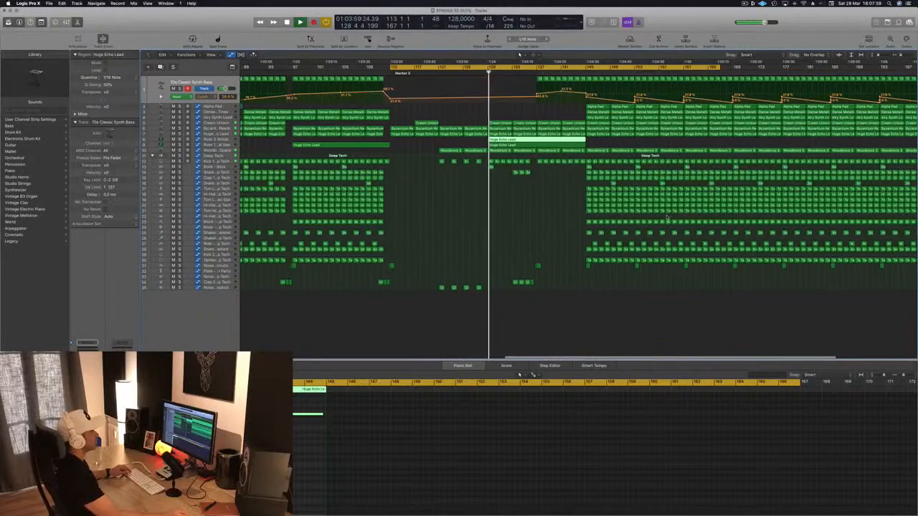
{"action": "scroll", "coordinate": [667, 217], "scroll_direction": "down", "scroll_amount": 4}
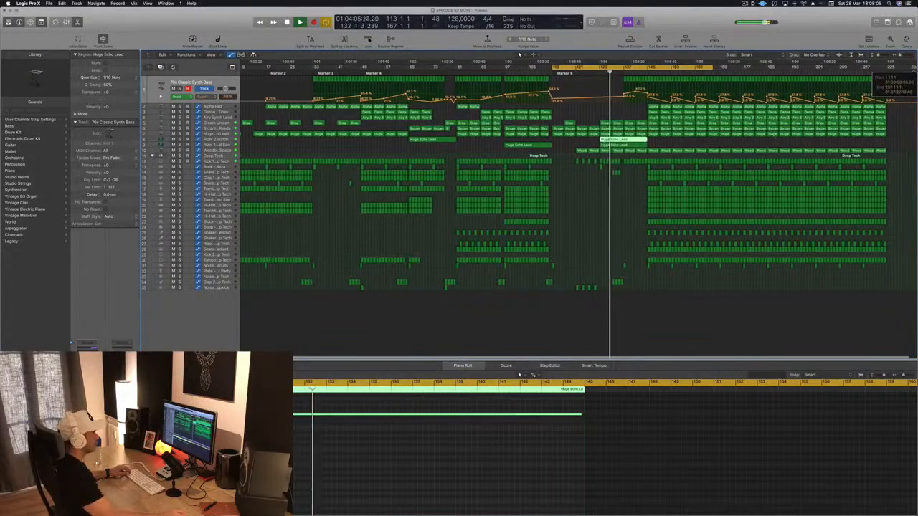
{"action": "left_click_drag", "start_coordinate": [648, 273], "coordinate": [871, 86]}
{"action": "key", "text": "super+Right"}
{"action": "key", "text": "super+Right"}
{"action": "key", "text": "super+Right"}
{"action": "key", "text": "super+Right"}
{"action": "key", "text": "super+Right"}
{"action": "key", "text": "super+Right"}
{"action": "key", "text": "super+Right"}
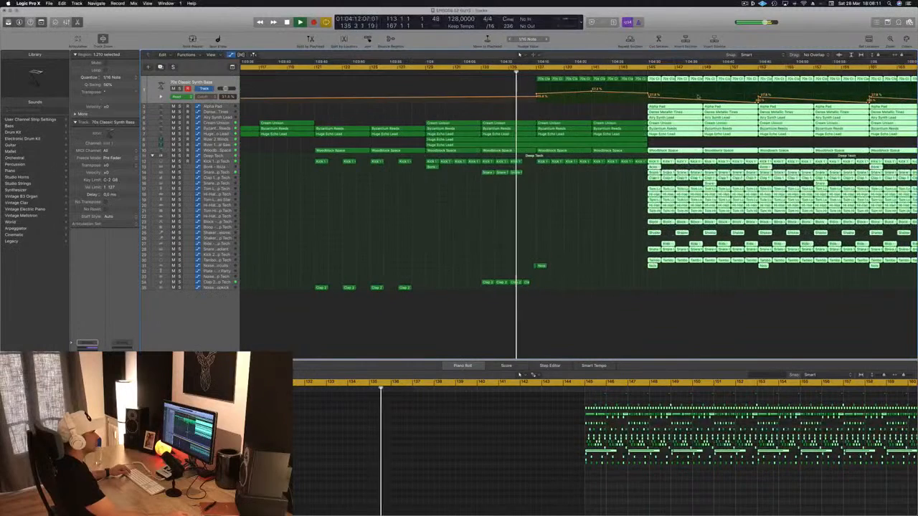
{"action": "key", "text": "super+Right"}
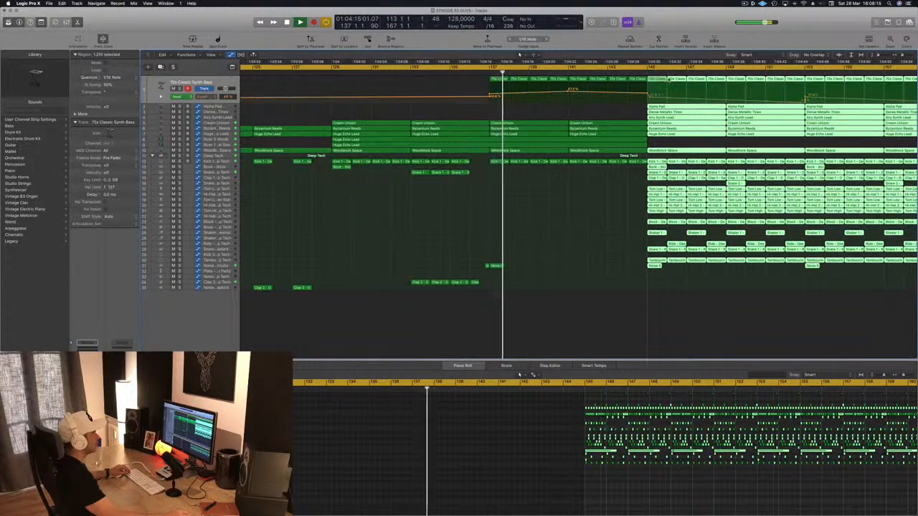
{"action": "left_click_drag", "start_coordinate": [668, 79], "coordinate": [663, 83]}
{"action": "left_click", "coordinate": [583, 231]}
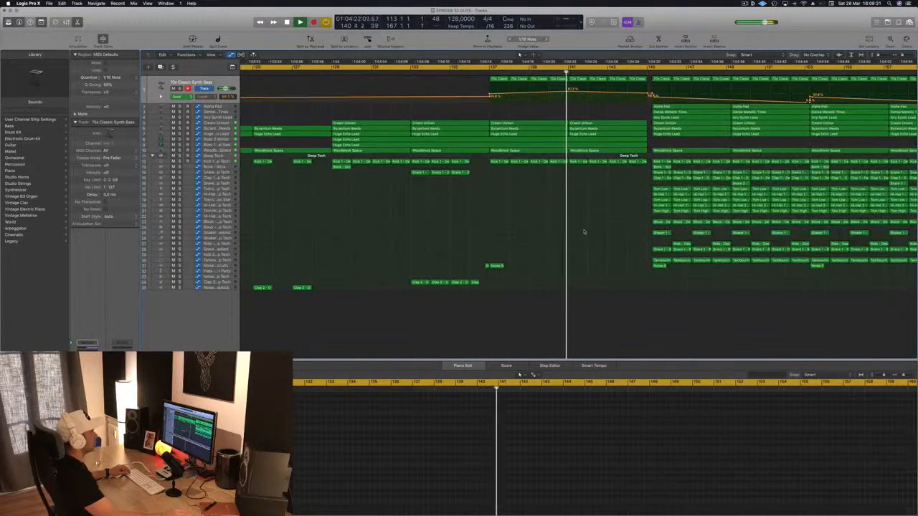
Raise the 70s Classic Synth Bass cutoff automation point at bar 145 so the filter keeps opening up to the drop
{"action": "scroll", "coordinate": [551, 228], "scroll_direction": "down", "scroll_amount": 6}
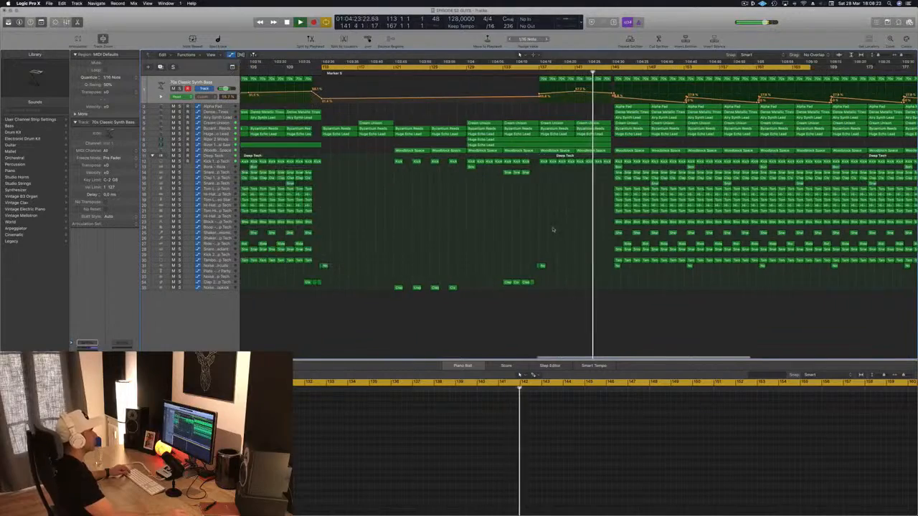
{"action": "scroll", "coordinate": [555, 227], "scroll_direction": "down", "scroll_amount": 3}
{"action": "scroll", "coordinate": [557, 221], "scroll_direction": "down", "scroll_amount": 6}
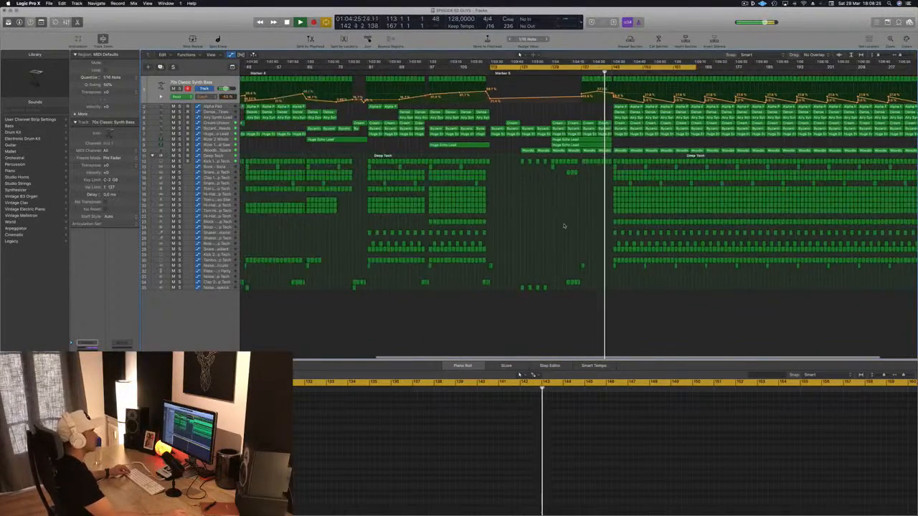
{"action": "scroll", "coordinate": [564, 225], "scroll_direction": "up", "scroll_amount": 6}
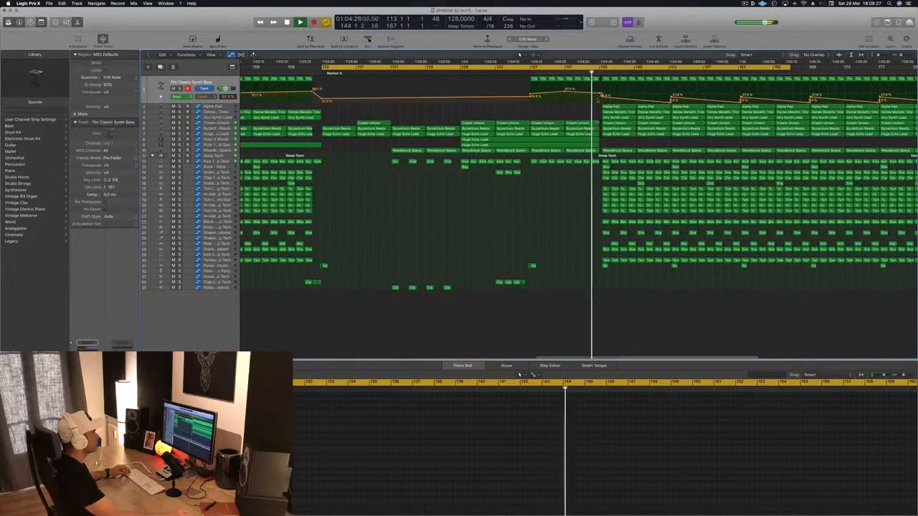
{"action": "left_click_drag", "start_coordinate": [603, 95], "coordinate": [602, 85]}
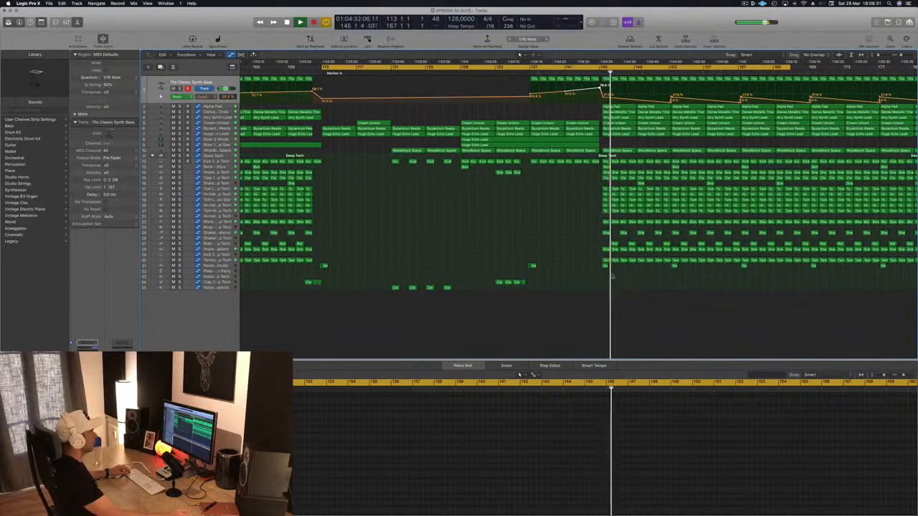
Reselect all the drop regions and shift them further, so the drop starts about half a bar after bar 145
{"action": "left_click_drag", "start_coordinate": [605, 275], "coordinate": [916, 105]}
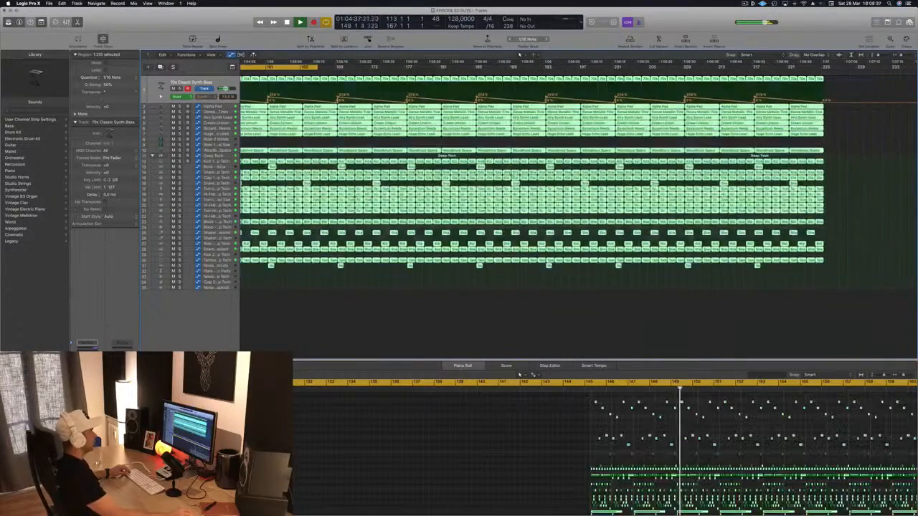
{"action": "scroll", "coordinate": [513, 174], "scroll_direction": "left", "scroll_amount": 10}
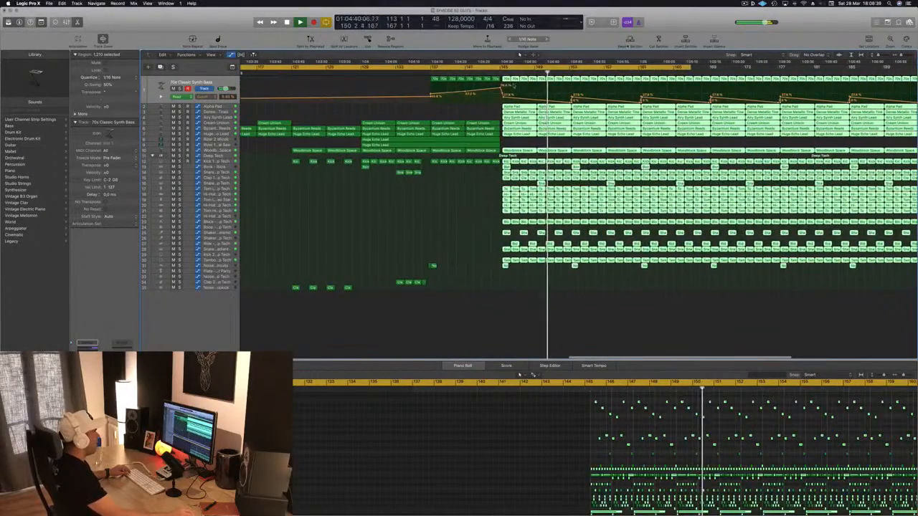
{"action": "scroll", "coordinate": [511, 86], "scroll_direction": "up", "scroll_amount": 3}
{"action": "left_click", "coordinate": [491, 74]}
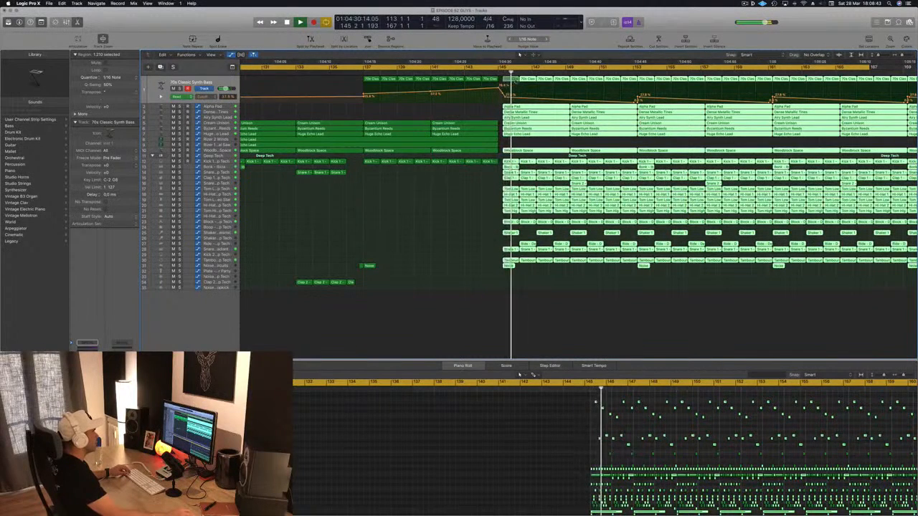
{"action": "left_click_drag", "start_coordinate": [507, 81], "coordinate": [506, 81]}
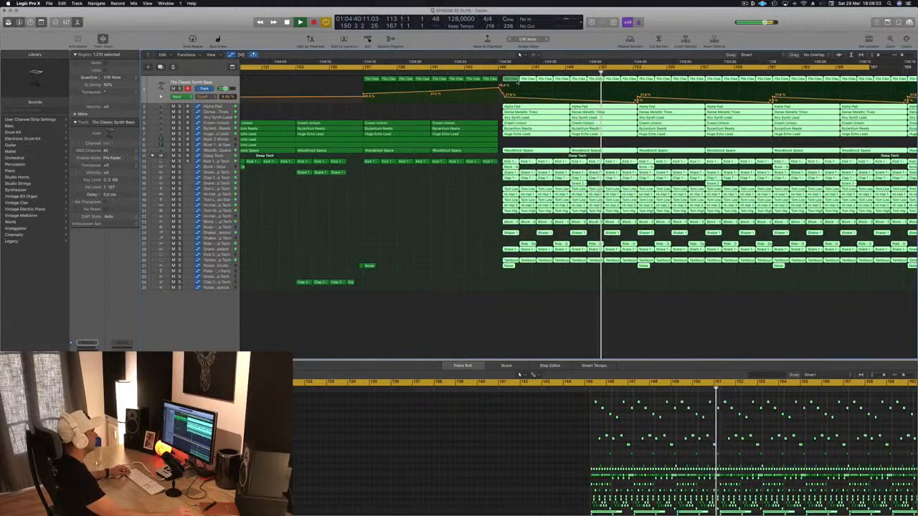
{"action": "mouse_move", "coordinate": [506, 81]}
{"action": "left_mouse_down"}
{"action": "mouse_move", "coordinate": [520, 82]}
{"action": "mouse_move", "coordinate": [510, 84]}
{"action": "left_mouse_up"}
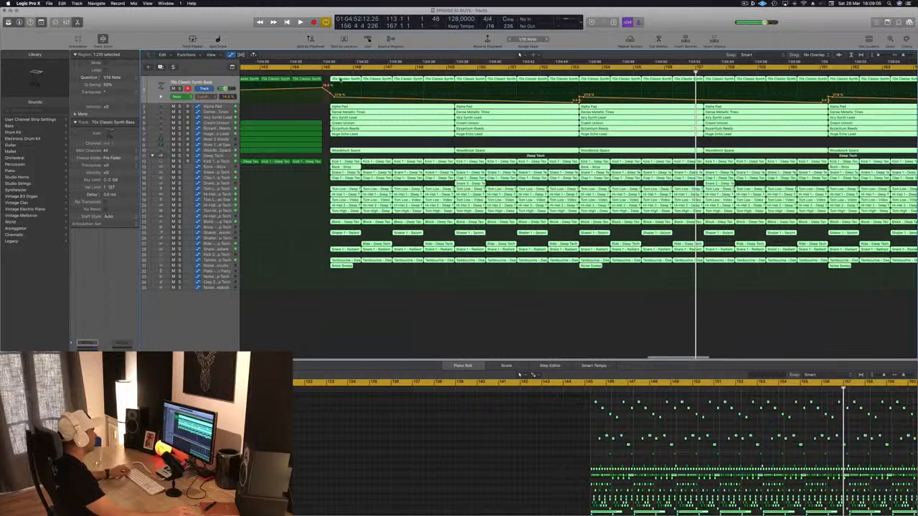
{"action": "mouse_move", "coordinate": [354, 79]}
{"action": "left_mouse_down"}
{"action": "mouse_move", "coordinate": [383, 81]}
{"action": "mouse_move", "coordinate": [332, 81]}
{"action": "mouse_move", "coordinate": [350, 81]}
{"action": "left_mouse_up"}
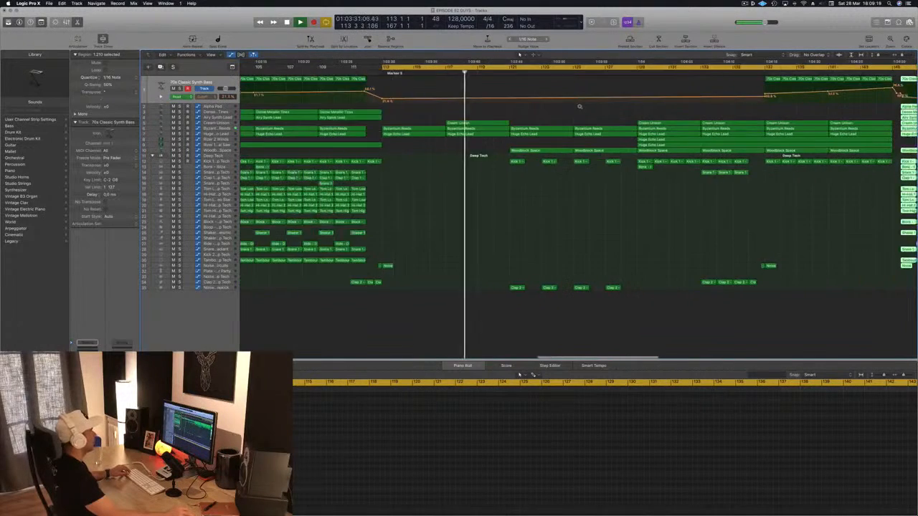
Play the build-up from about bar 128 and examine the Woodblock Space track's Alchemy synth settings
{"action": "left_click", "coordinate": [673, 69]}
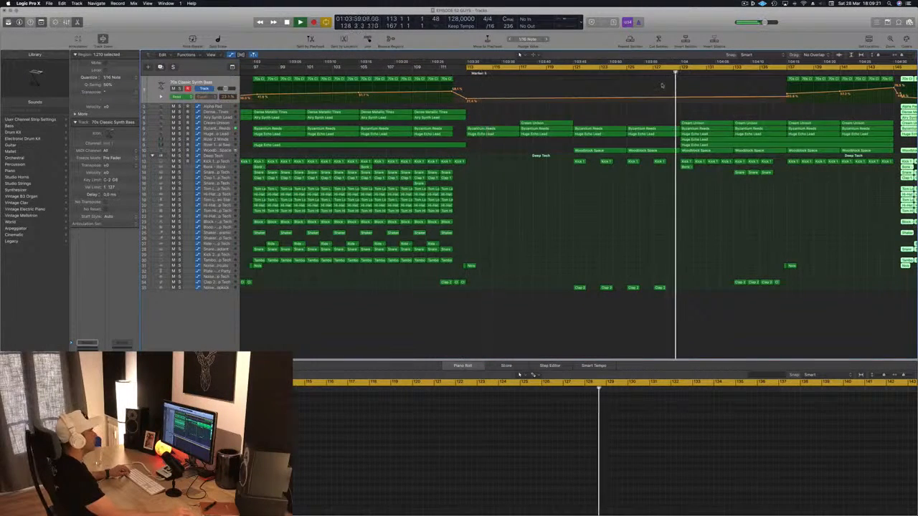
{"action": "scroll", "coordinate": [496, 231], "scroll_direction": "down", "scroll_amount": 5}
{"action": "left_click", "coordinate": [516, 230]}
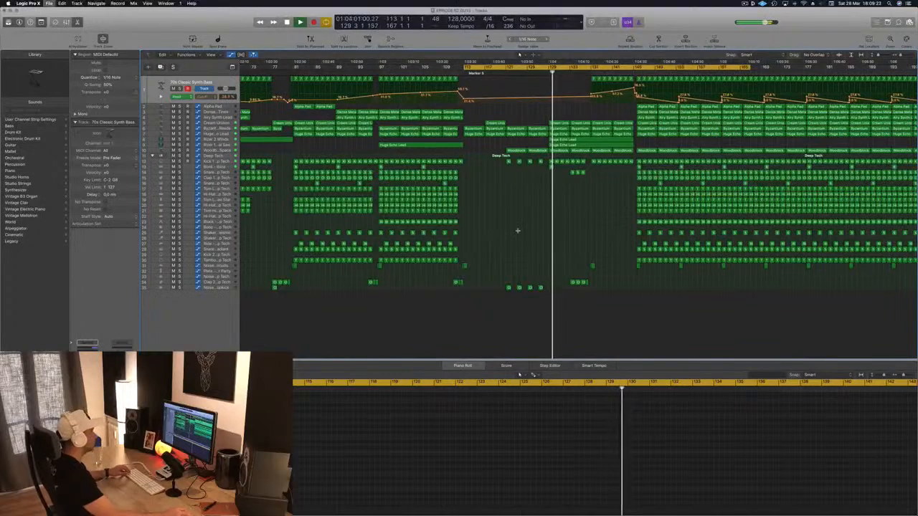
{"action": "scroll", "coordinate": [516, 230], "scroll_direction": "down", "scroll_amount": 5}
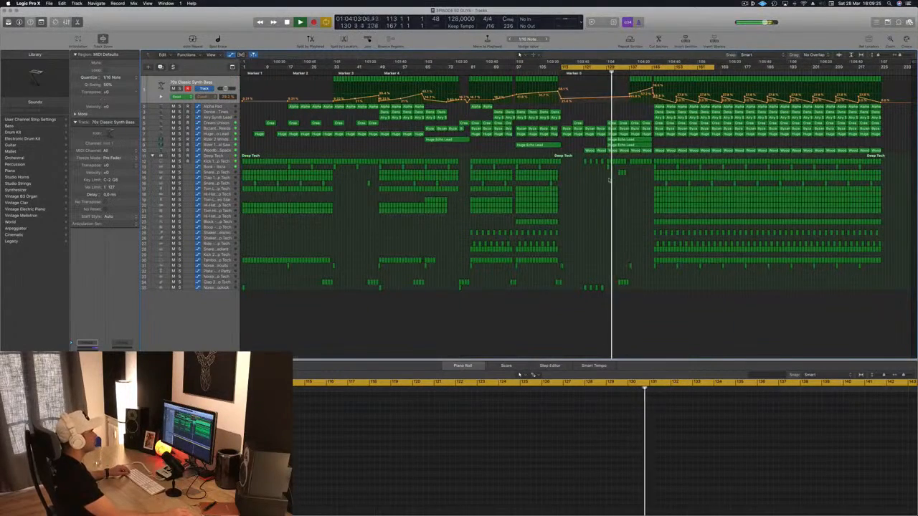
{"action": "scroll", "coordinate": [608, 175], "scroll_direction": "up", "scroll_amount": 3}
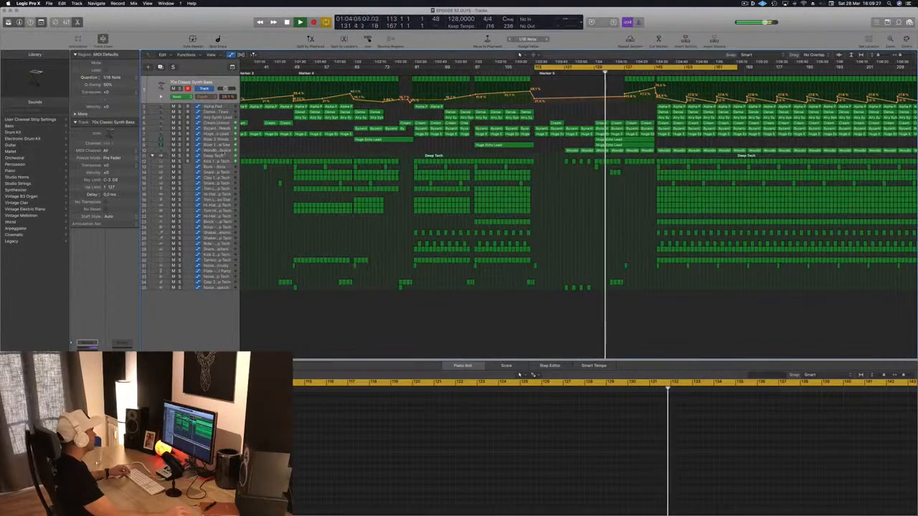
{"action": "left_click", "coordinate": [223, 152]}
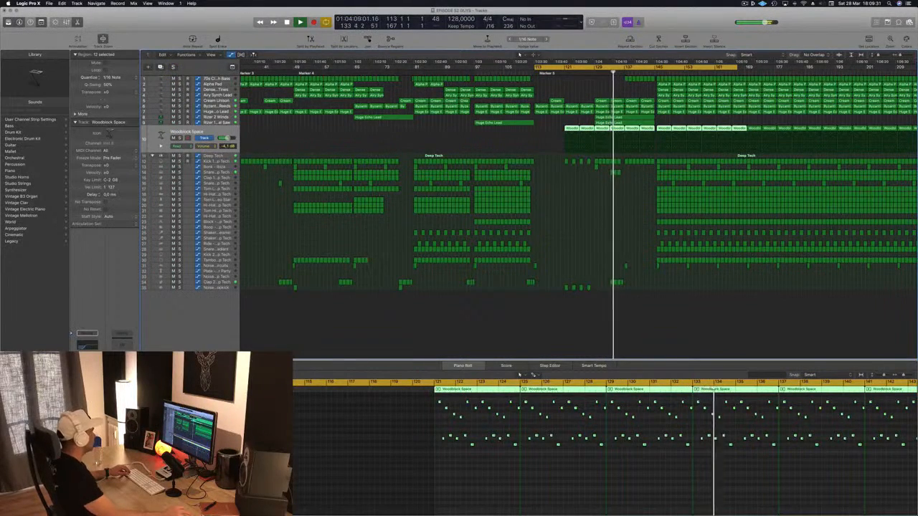
{"action": "key", "text": "v"}
{"action": "left_click_drag", "start_coordinate": [233, 30], "coordinate": [470, 107]}
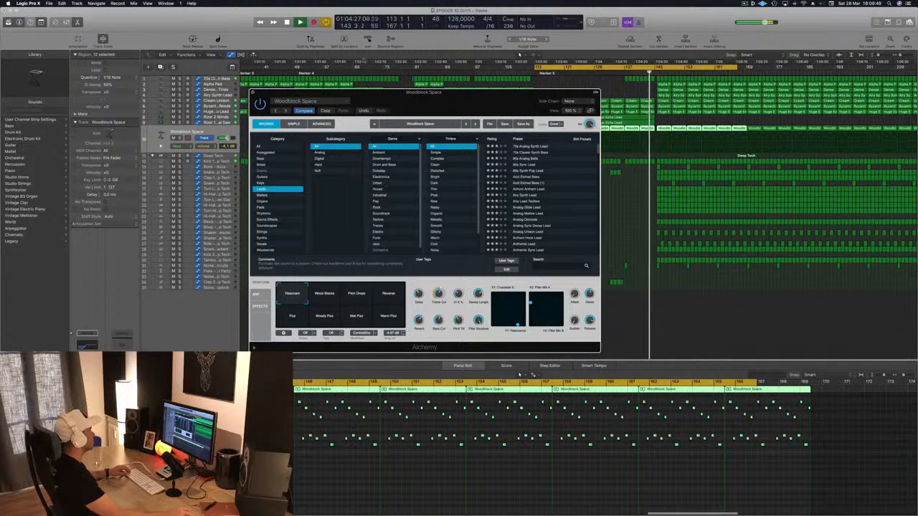
{"action": "key", "text": "super+w"}
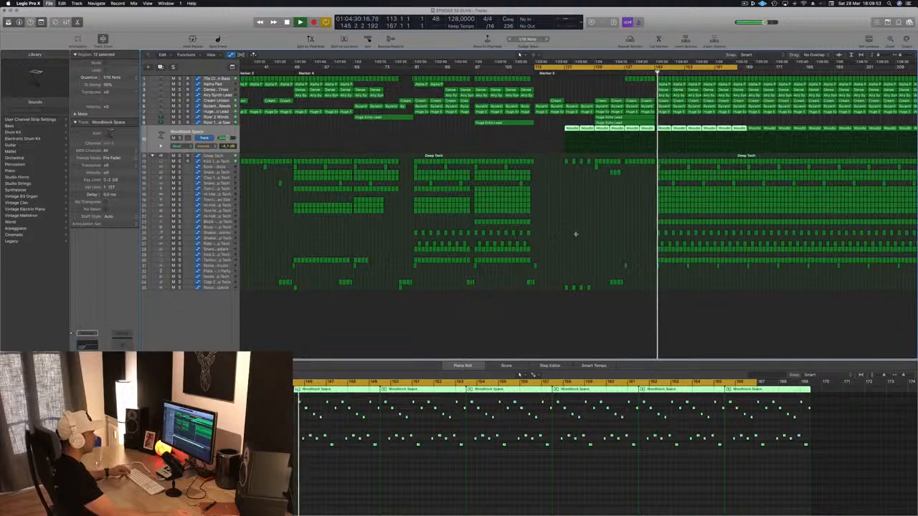
{"action": "scroll", "coordinate": [589, 232], "scroll_direction": "up", "scroll_amount": 10}
{"action": "scroll", "coordinate": [589, 233], "scroll_direction": "down", "scroll_amount": 2}
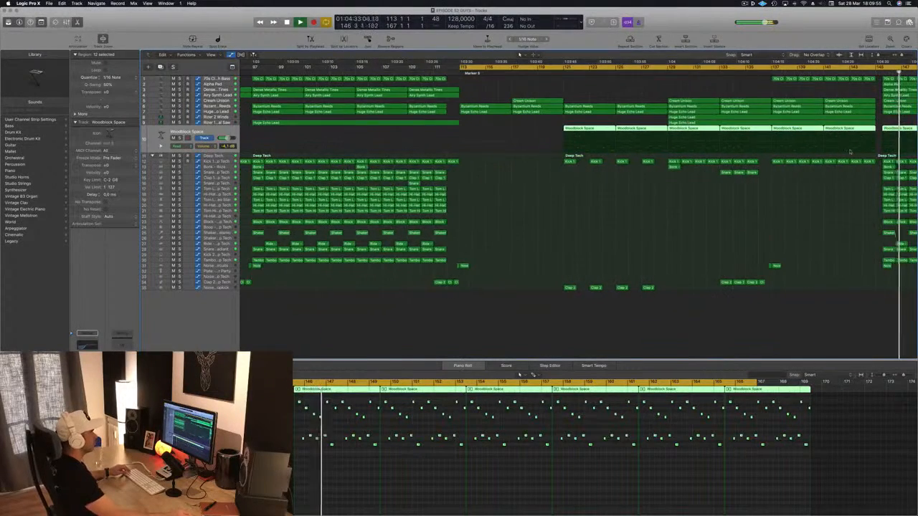
{"action": "scroll", "coordinate": [850, 152], "scroll_direction": "right", "scroll_amount": 5}
{"action": "scroll", "coordinate": [850, 152], "scroll_direction": "right", "scroll_amount": 5}
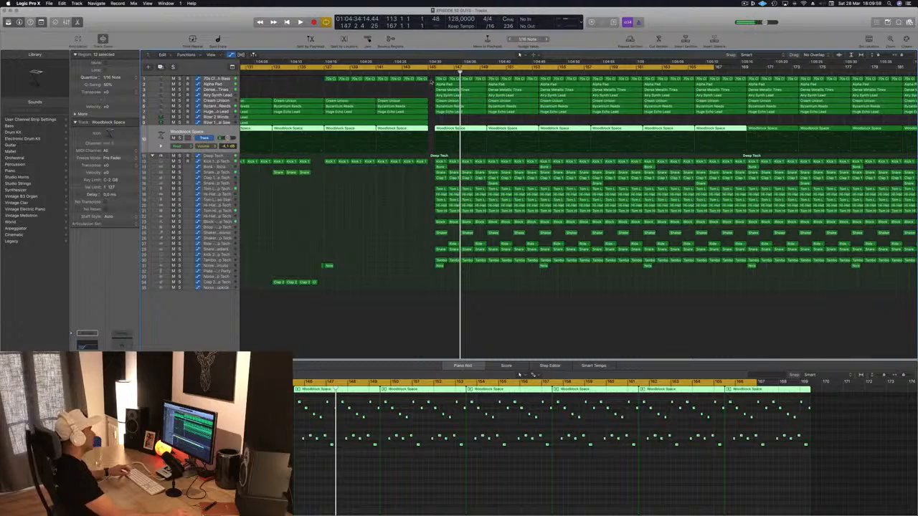
{"action": "left_click_drag", "start_coordinate": [431, 77], "coordinate": [916, 283]}
{"action": "scroll", "coordinate": [702, 312], "scroll_direction": "down", "scroll_amount": 4}
{"action": "scroll", "coordinate": [702, 313], "scroll_direction": "down", "scroll_amount": 4}
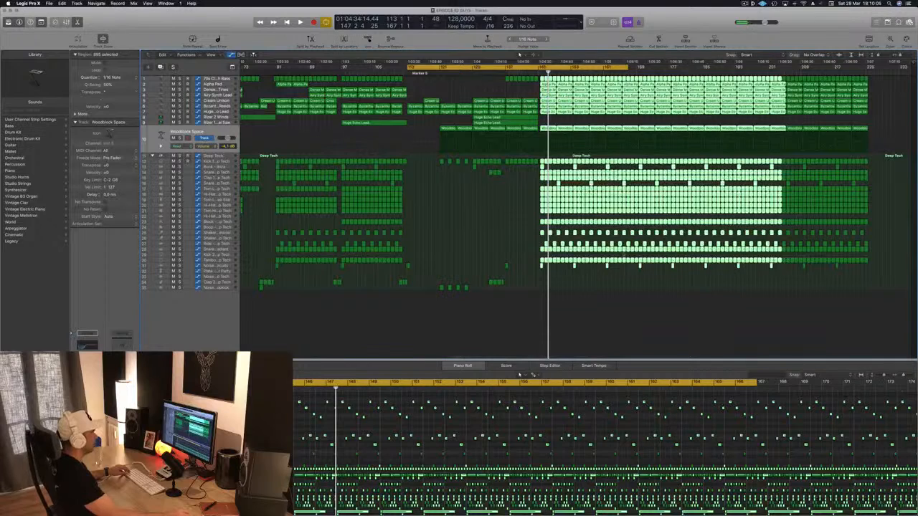
{"action": "left_click", "coordinate": [571, 308]}
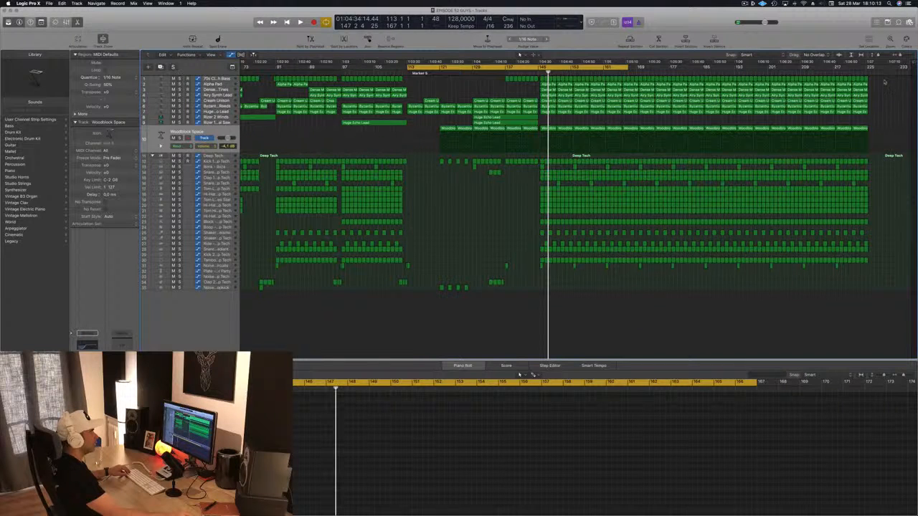
Delete the regions on all tracks from bar 185 to the end of the arrangement
{"action": "left_click_drag", "start_coordinate": [884, 82], "coordinate": [708, 323]}
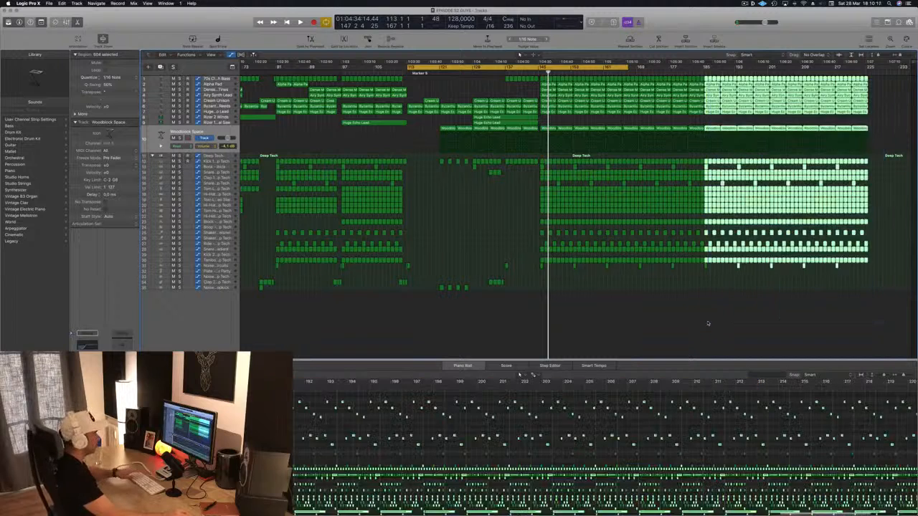
{"action": "key", "text": "Delete"}
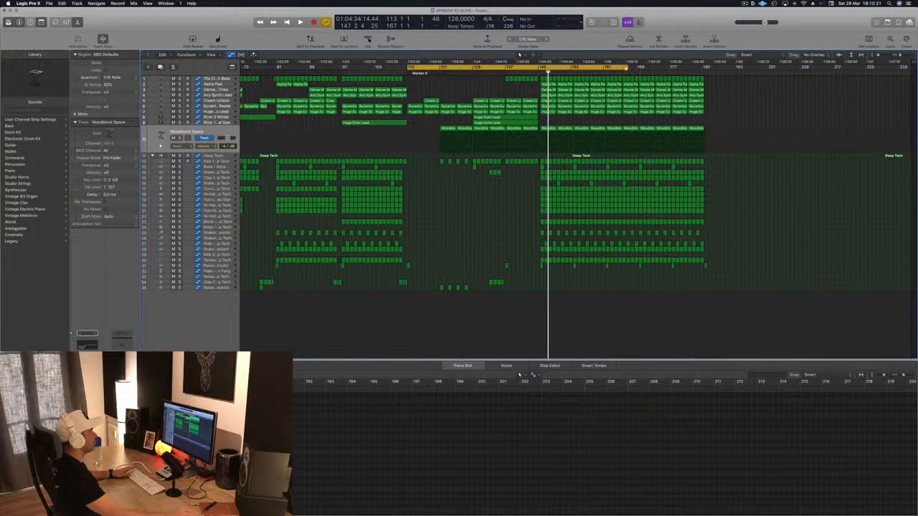
Select all the drop regions up to bar 185 and shift them together so the drop starts at bar 146
{"action": "key", "text": "space"}
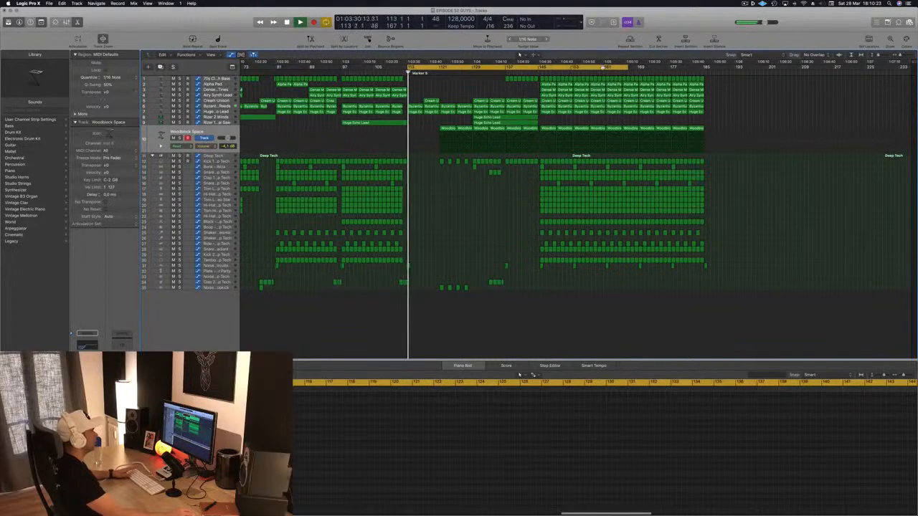
{"action": "left_click_drag", "start_coordinate": [728, 76], "coordinate": [543, 282]}
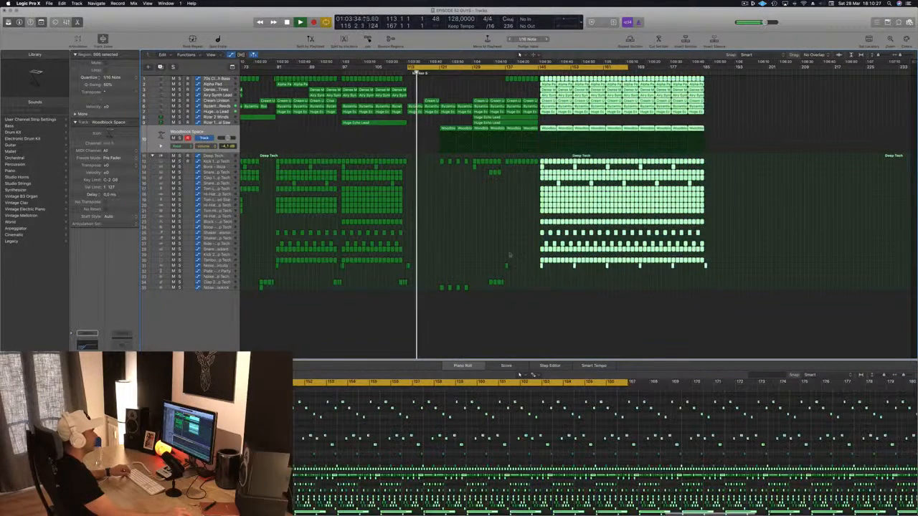
{"action": "key", "text": "super+Right"}
{"action": "key", "text": "super+Right"}
{"action": "key", "text": "super+Right"}
{"action": "key", "text": "super+Right"}
{"action": "key", "text": "super+Right"}
{"action": "key", "text": "super+Right"}
{"action": "key", "text": "super+Right"}
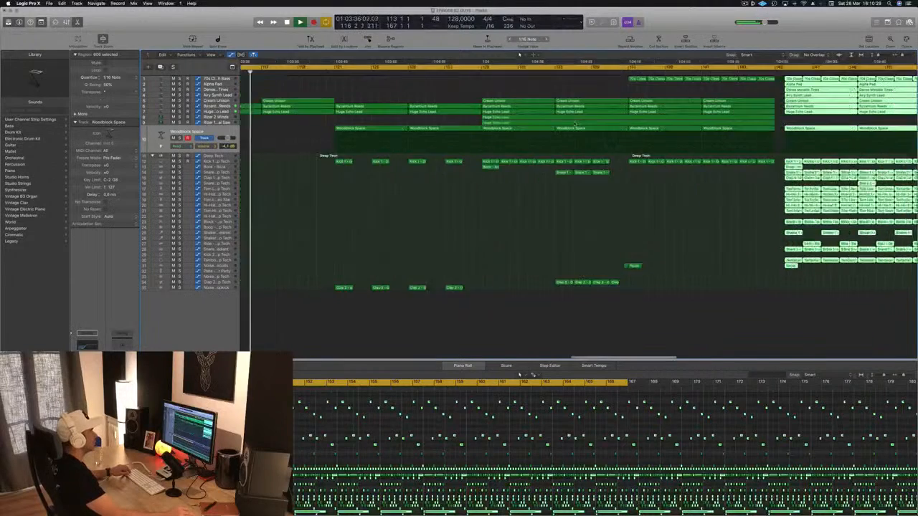
{"action": "scroll", "coordinate": [800, 110], "scroll_direction": "right", "scroll_amount": 10}
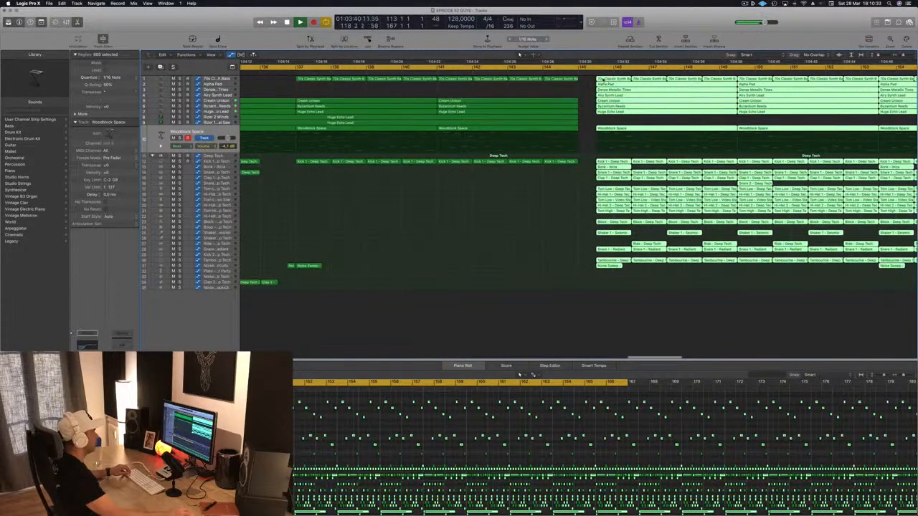
{"action": "mouse_move", "coordinate": [626, 83]}
{"action": "left_mouse_down"}
{"action": "mouse_move", "coordinate": [664, 83]}
{"action": "mouse_move", "coordinate": [605, 82]}
{"action": "mouse_move", "coordinate": [617, 84]}
{"action": "left_mouse_up"}
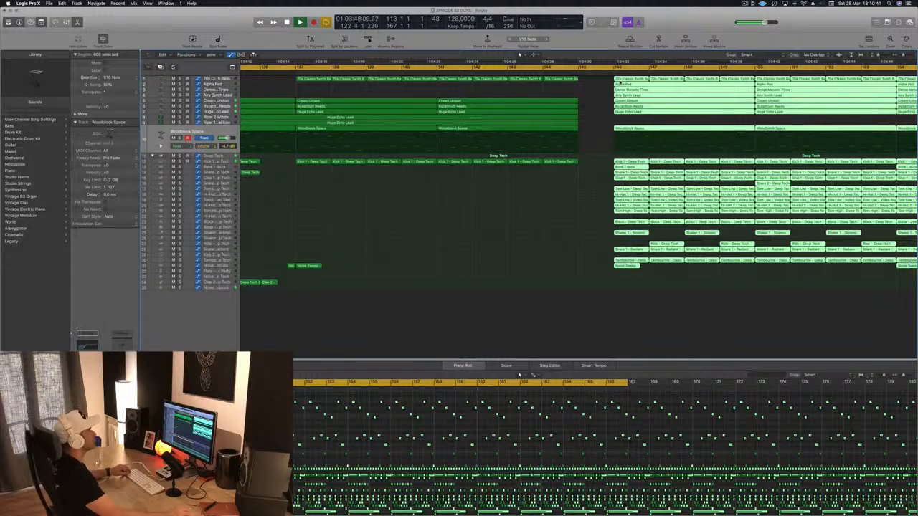
Undo the last shift of the drop regions and the deletion of the regions after bar 185
{"action": "scroll", "coordinate": [620, 83], "scroll_direction": "down", "scroll_amount": 3}
{"action": "scroll", "coordinate": [620, 83], "scroll_direction": "up", "scroll_amount": 1}
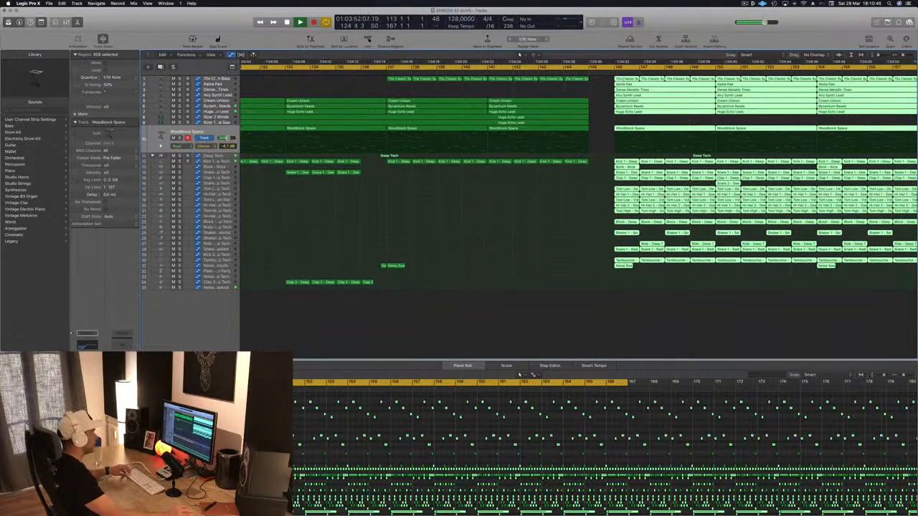
{"action": "key", "text": "alt+Left"}
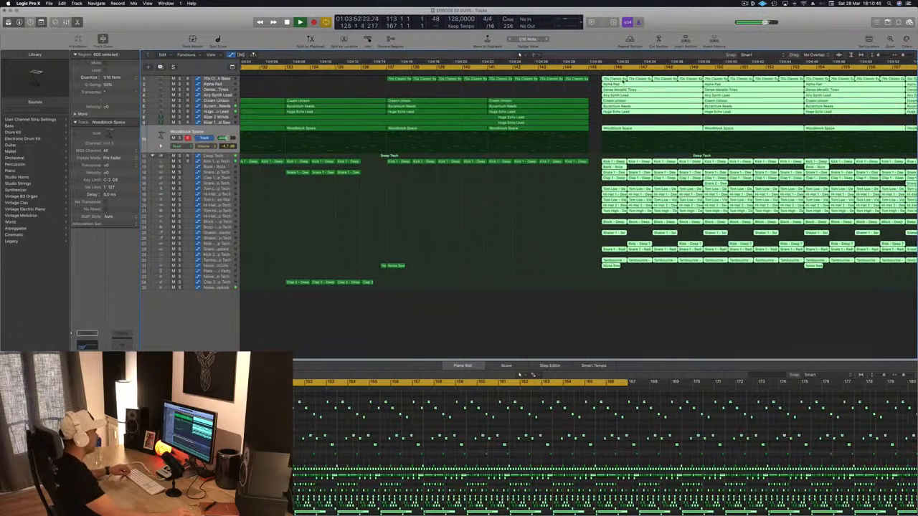
{"action": "left_click", "coordinate": [618, 79]}
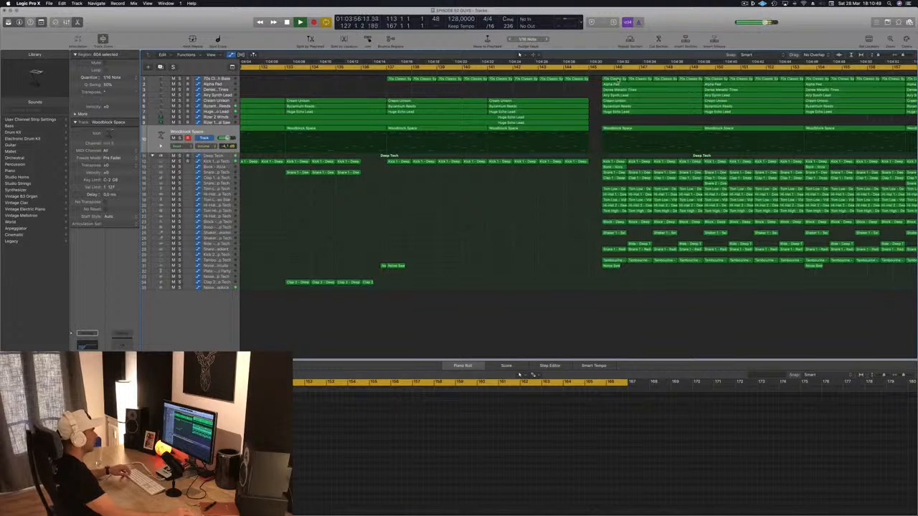
{"action": "key", "text": "super+Left"}
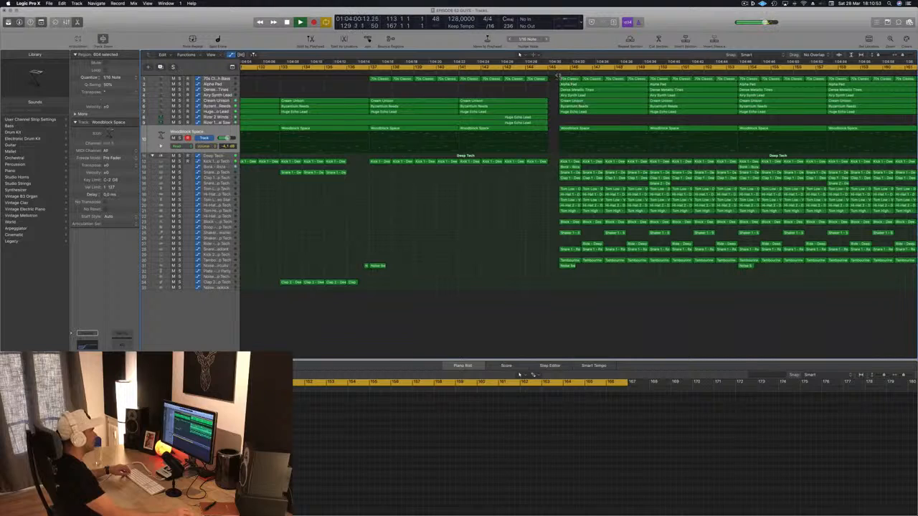
Select the regions on all tracks from the start of the drop to the end of the arrangement
{"action": "left_click_drag", "start_coordinate": [782, 188], "coordinate": [916, 309]}
{"action": "scroll", "coordinate": [512, 267], "scroll_direction": "down", "scroll_amount": 2}
{"action": "scroll", "coordinate": [513, 267], "scroll_direction": "left", "scroll_amount": 10}
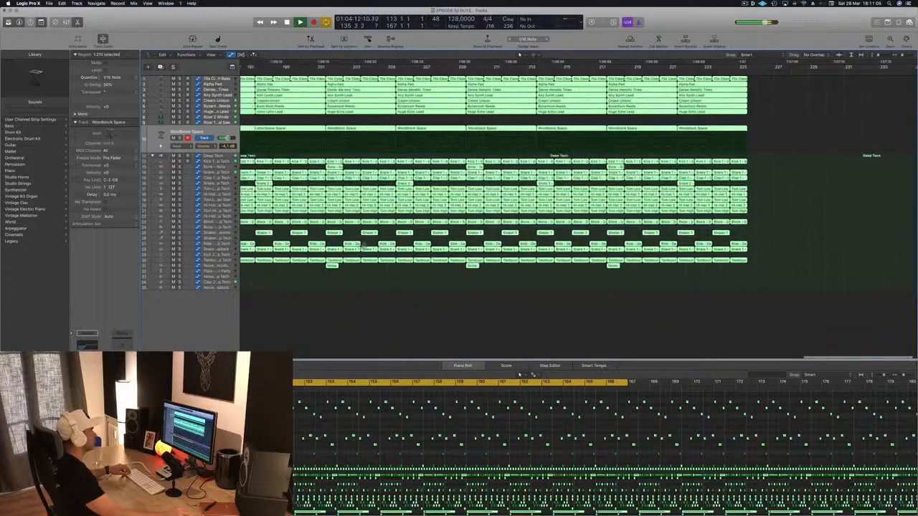
{"action": "scroll", "coordinate": [513, 267], "scroll_direction": "left", "scroll_amount": 8}
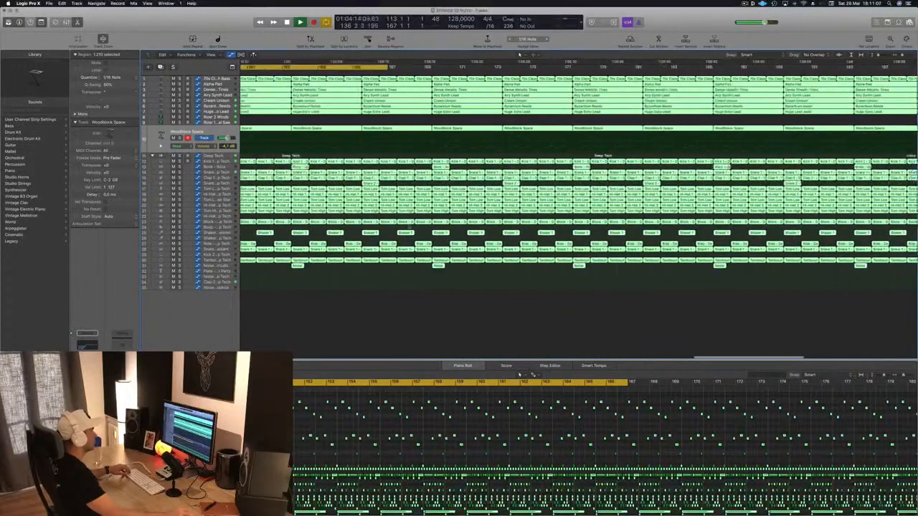
{"action": "scroll", "coordinate": [376, 189], "scroll_direction": "left", "scroll_amount": 5}
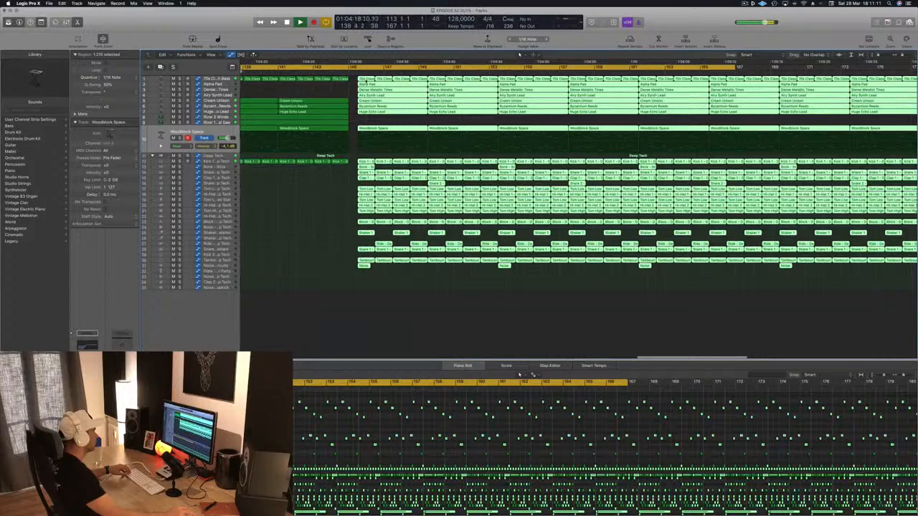
Try to move the selected regions earlier, to about bar 145, and undo the misplaced moves
{"action": "left_click_drag", "start_coordinate": [377, 81], "coordinate": [351, 81]}
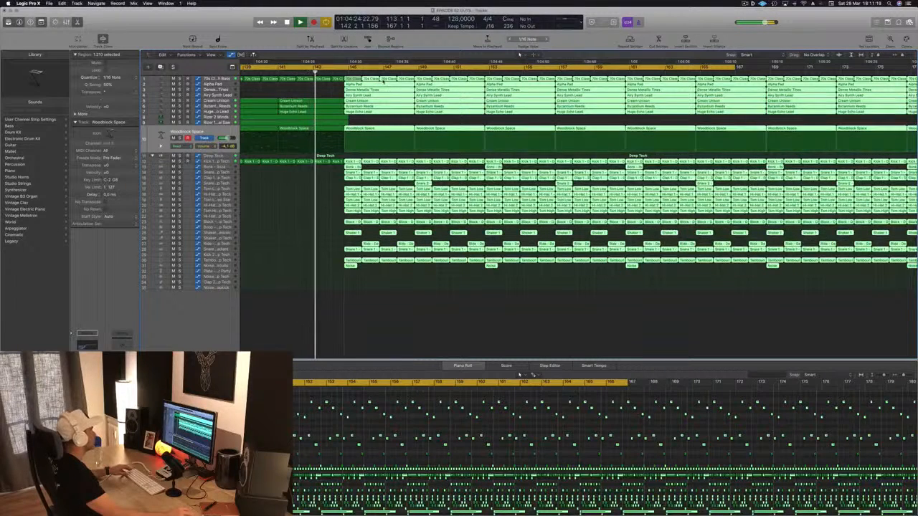
{"action": "left_click_drag", "start_coordinate": [383, 81], "coordinate": [328, 245]}
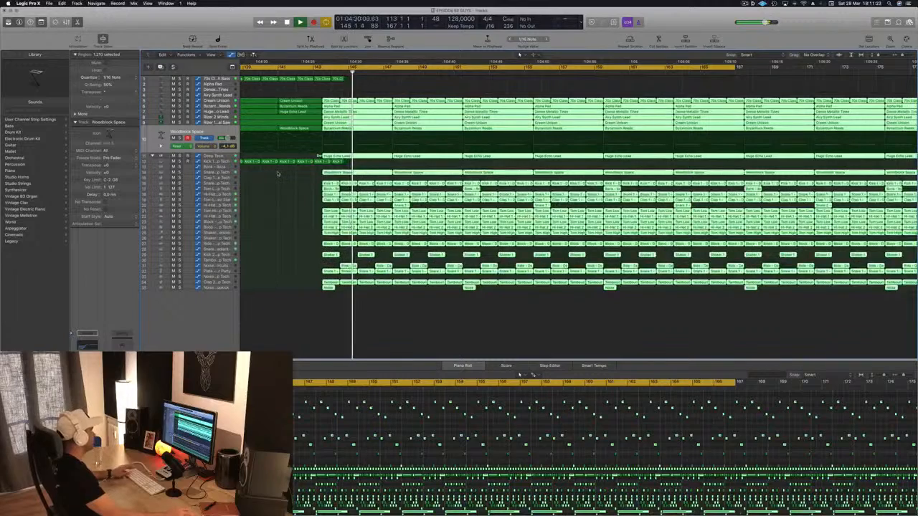
{"action": "key", "text": "space"}
{"action": "key", "text": "super+z"}
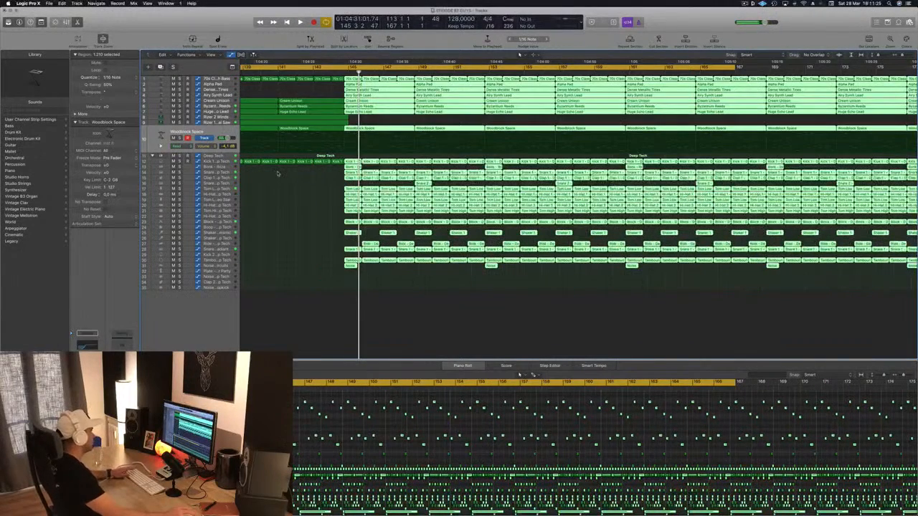
{"action": "key", "text": "semicolon"}
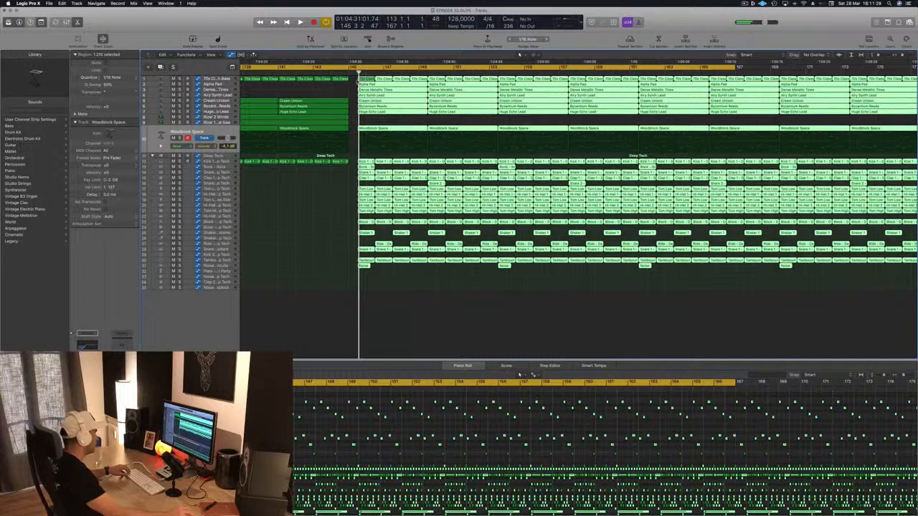
{"action": "left_click_drag", "start_coordinate": [336, 105], "coordinate": [317, 245]}
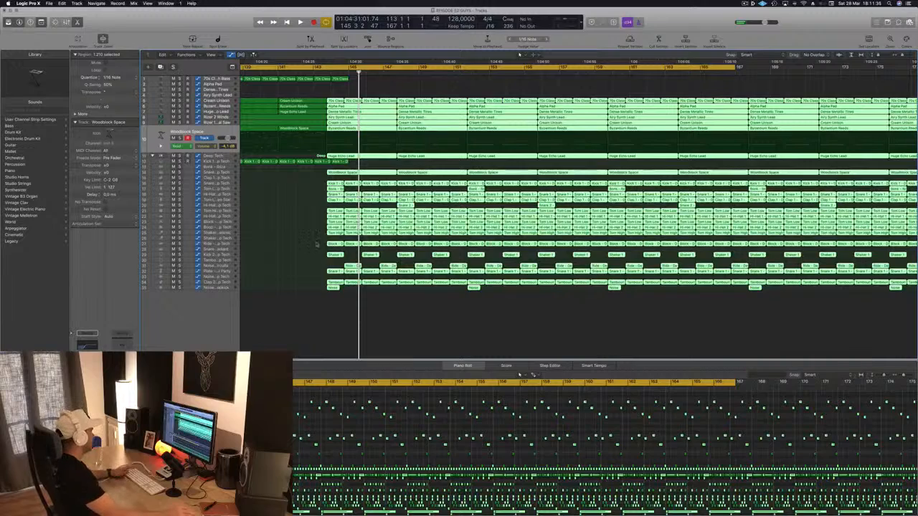
{"action": "key", "text": "super+z"}
Shift the selected regions on all tracks together so the drop starts exactly at bar 146, keeping each region on its own track
{"action": "key", "text": "super+Right"}
{"action": "key", "text": "super+Right"}
{"action": "key", "text": "super+Right"}
{"action": "key", "text": "super+Right"}
{"action": "key", "text": "super+Right"}
{"action": "key", "text": "super+Right"}
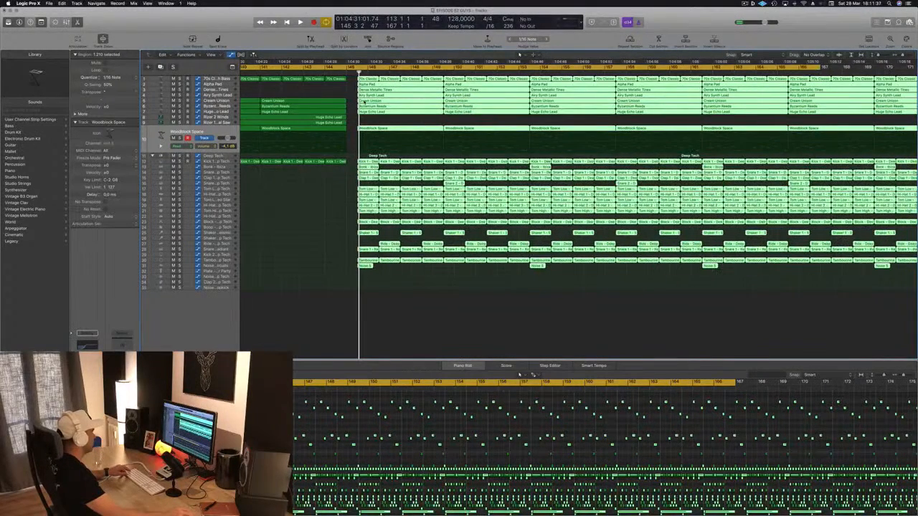
{"action": "key", "text": "super+Left"}
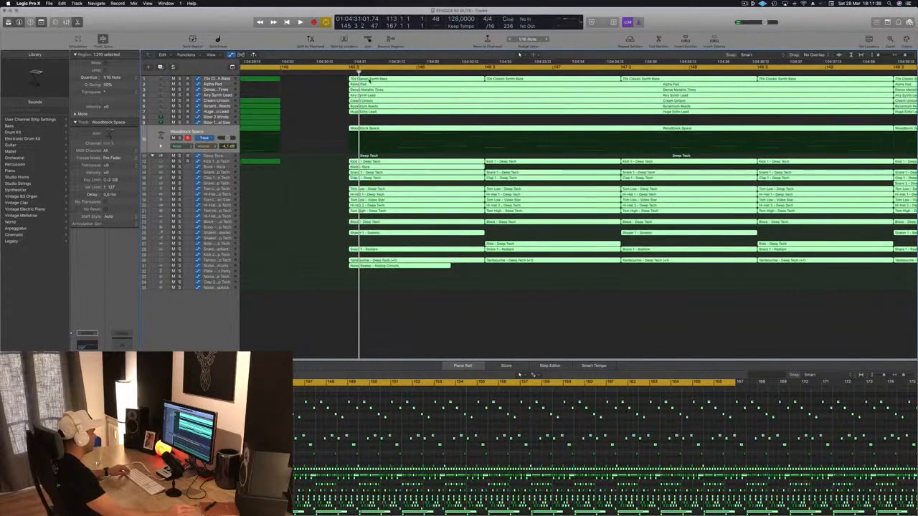
{"action": "mouse_move", "coordinate": [445, 83]}
{"action": "left_mouse_down"}
{"action": "mouse_move", "coordinate": [563, 85]}
{"action": "mouse_move", "coordinate": [435, 82]}
{"action": "left_mouse_up"}
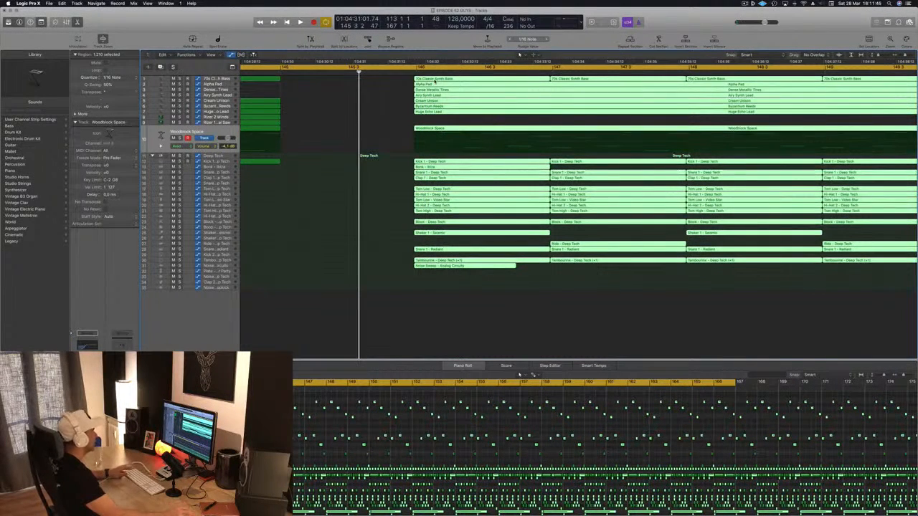
{"action": "key", "text": "super+Right"}
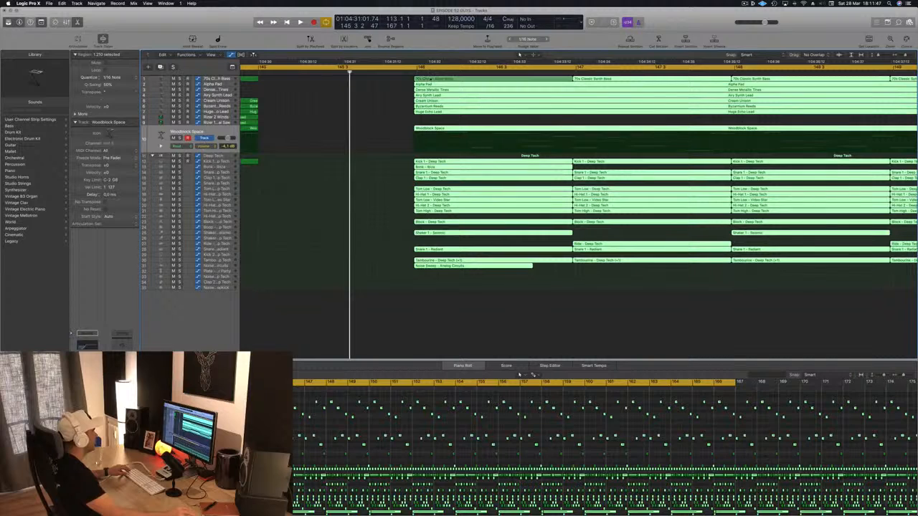
{"action": "left_click_drag", "start_coordinate": [429, 79], "coordinate": [436, 80]}
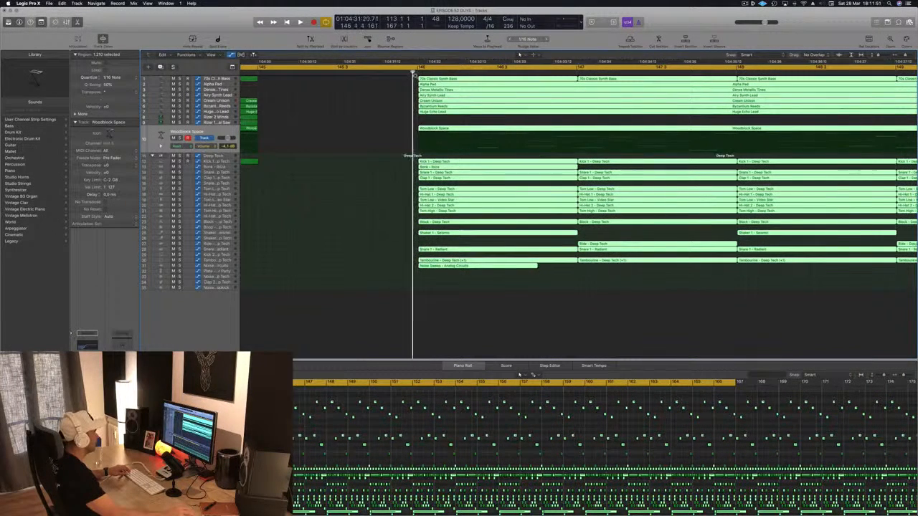
{"action": "key", "text": "super+Right"}
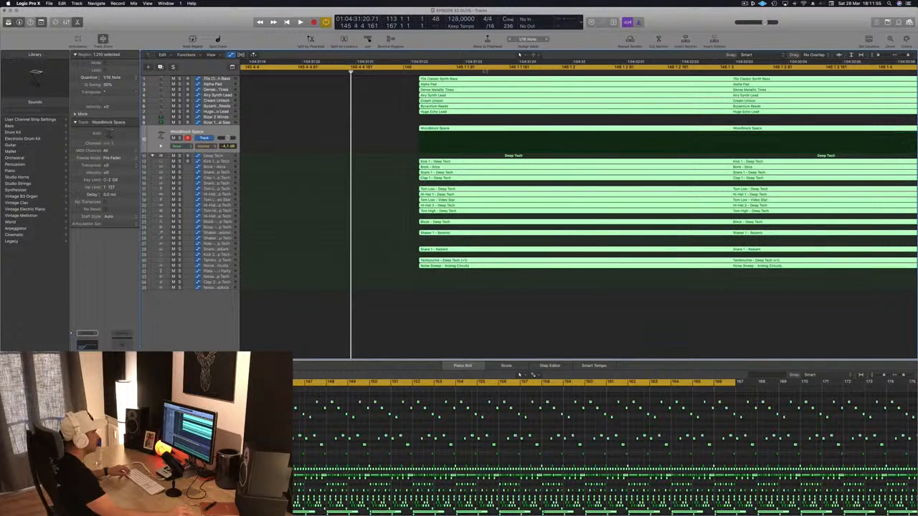
{"action": "left_click_drag", "start_coordinate": [454, 80], "coordinate": [434, 79]}
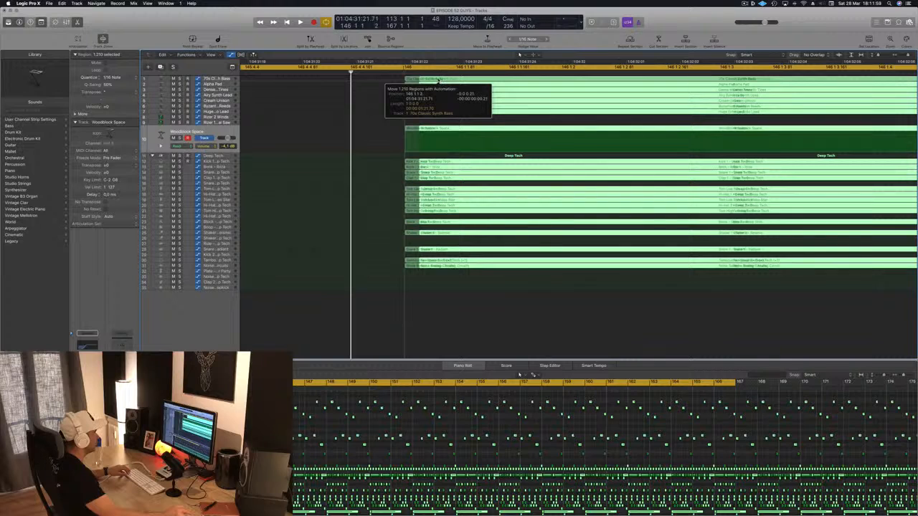
{"action": "left_click_drag", "start_coordinate": [437, 81], "coordinate": [437, 80]}
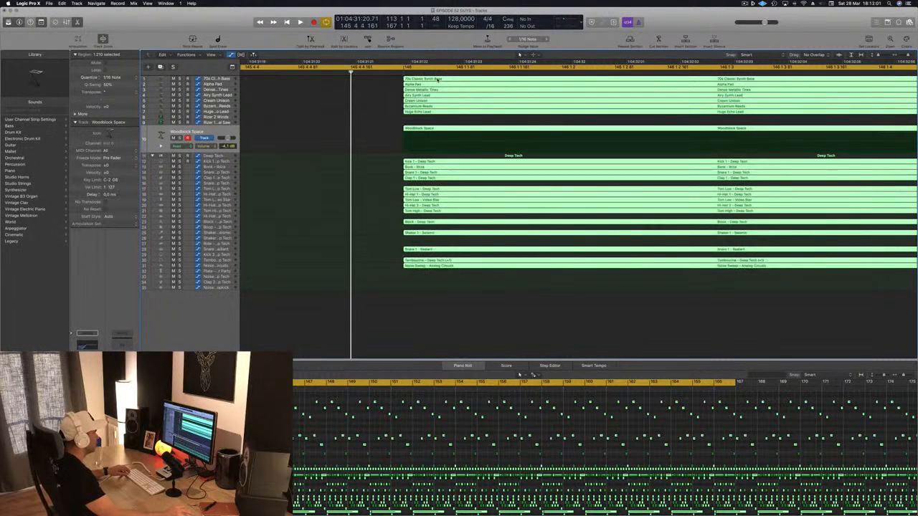
Play the end of the build-up from about bar 143 and check the gap leading into the drop at bar 146
{"action": "key", "text": "super+Left"}
{"action": "key", "text": "super+Left"}
{"action": "key", "text": "super+Left"}
{"action": "key", "text": "super+Left"}
{"action": "key", "text": "super+Left"}
{"action": "key", "text": "super+Left"}
{"action": "scroll", "coordinate": [437, 80], "scroll_direction": "down", "scroll_amount": 3}
{"action": "key", "text": "space"}
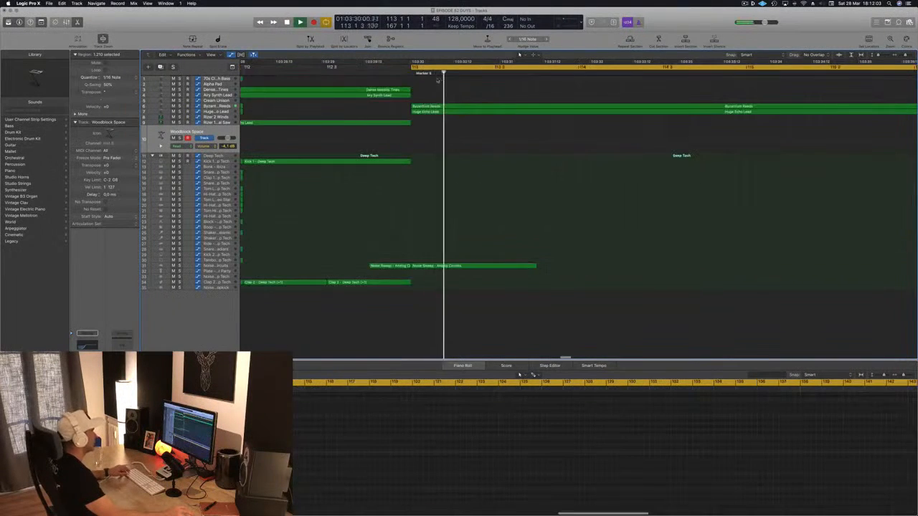
{"action": "scroll", "coordinate": [454, 81], "scroll_direction": "down", "scroll_amount": 5}
{"action": "scroll", "coordinate": [455, 82], "scroll_direction": "down", "scroll_amount": 5}
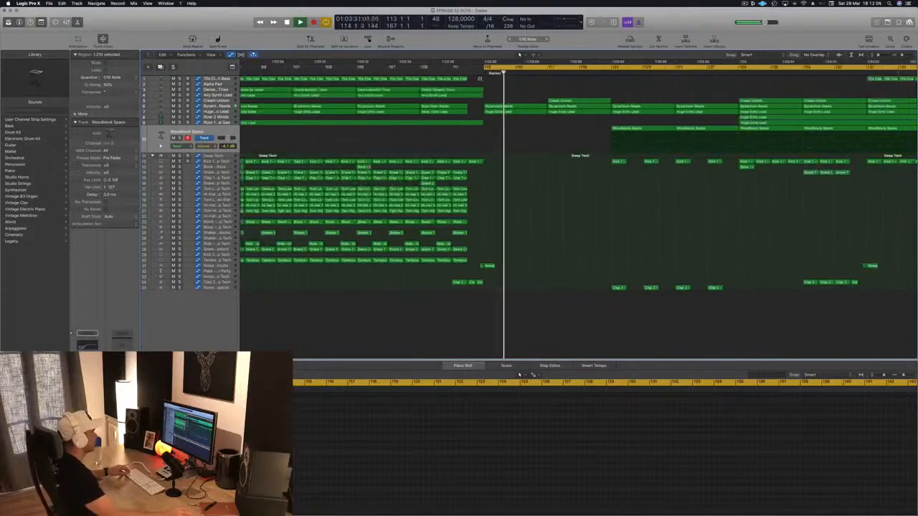
{"action": "scroll", "coordinate": [455, 82], "scroll_direction": "right", "scroll_amount": 5}
{"action": "left_click", "coordinate": [615, 74]}
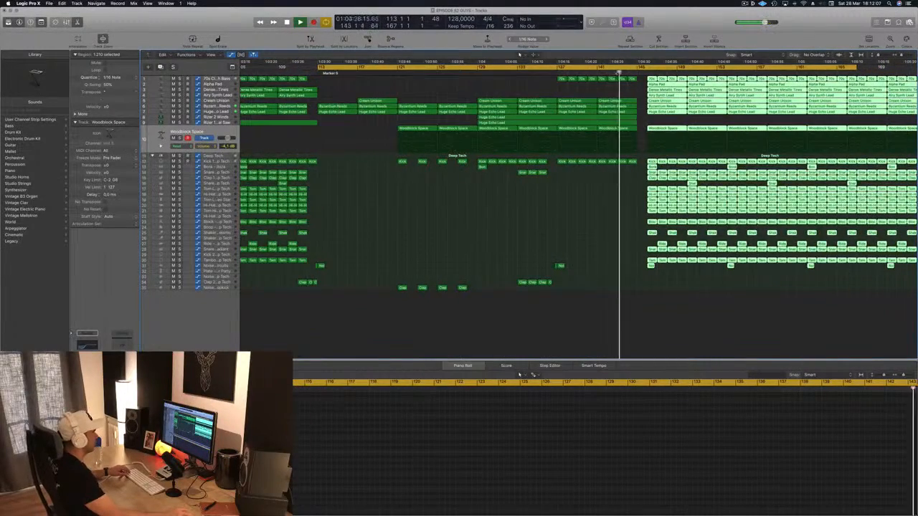
{"action": "scroll", "coordinate": [645, 80], "scroll_direction": "up", "scroll_amount": 5}
{"action": "scroll", "coordinate": [638, 82], "scroll_direction": "down", "scroll_amount": 5}
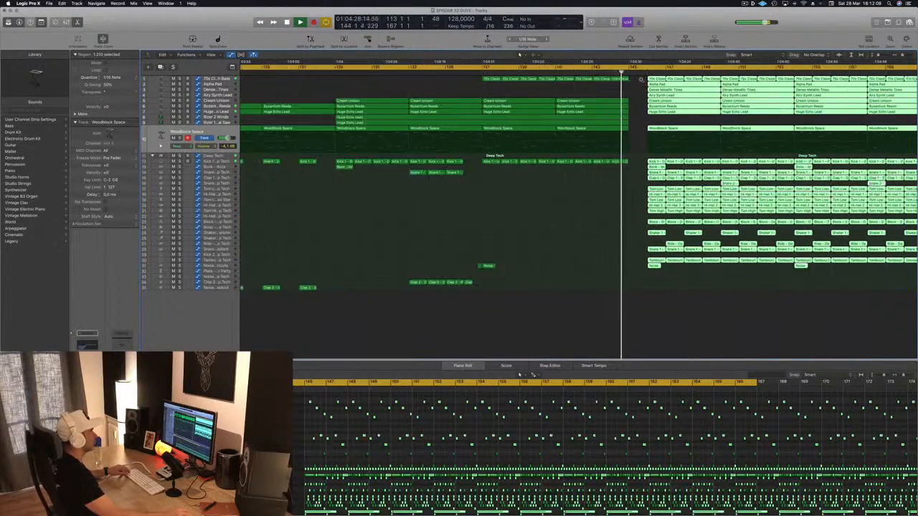
{"action": "scroll", "coordinate": [617, 90], "scroll_direction": "down", "scroll_amount": 4}
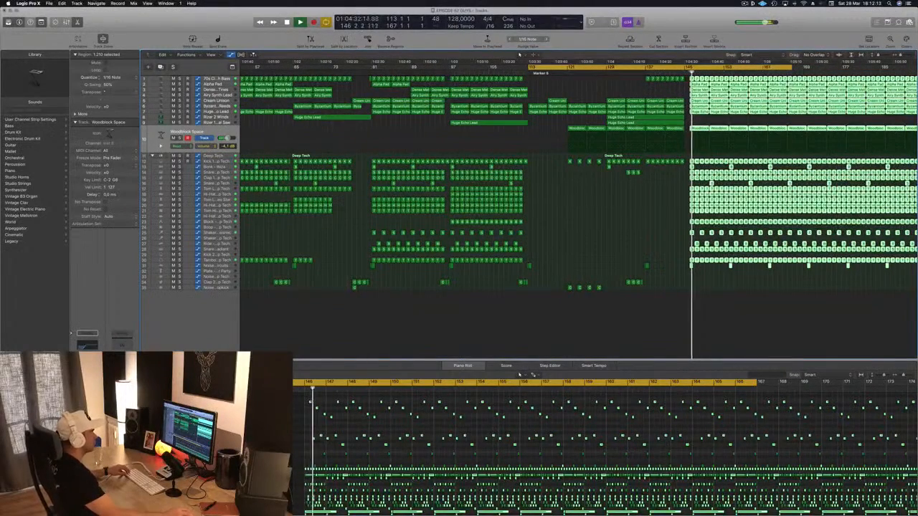
Play the build-up from about bar 128 and examine the arrangement leading up to the drop
{"action": "left_click", "coordinate": [602, 73]}
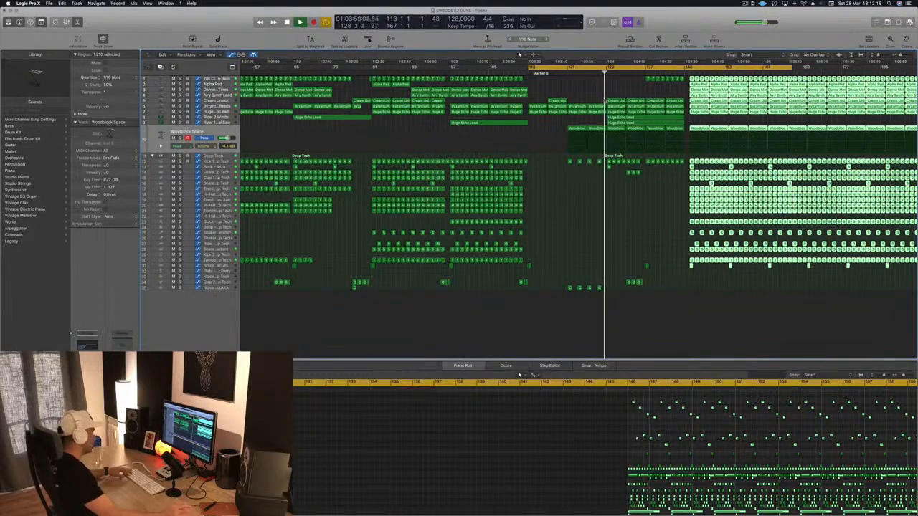
{"action": "scroll", "coordinate": [690, 157], "scroll_direction": "up", "scroll_amount": 4}
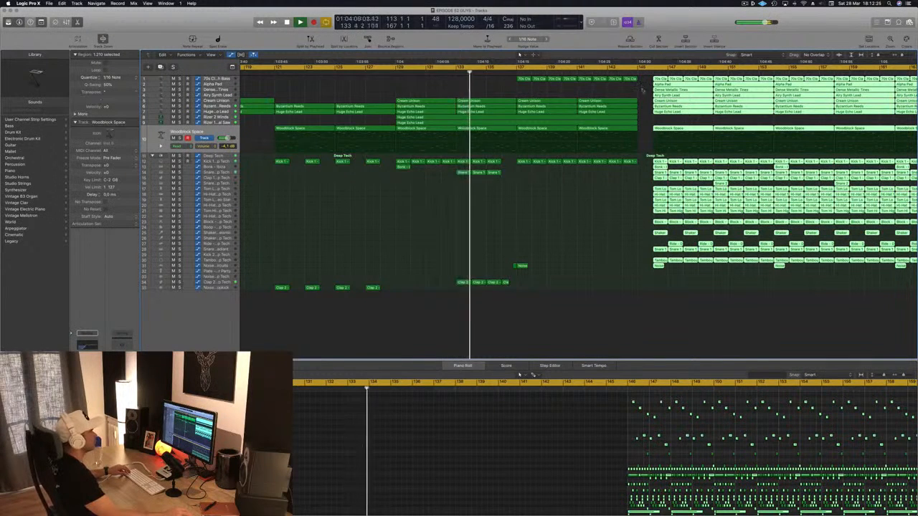
{"action": "scroll", "coordinate": [651, 89], "scroll_direction": "up", "scroll_amount": 10}
{"action": "scroll", "coordinate": [651, 88], "scroll_direction": "down", "scroll_amount": 8}
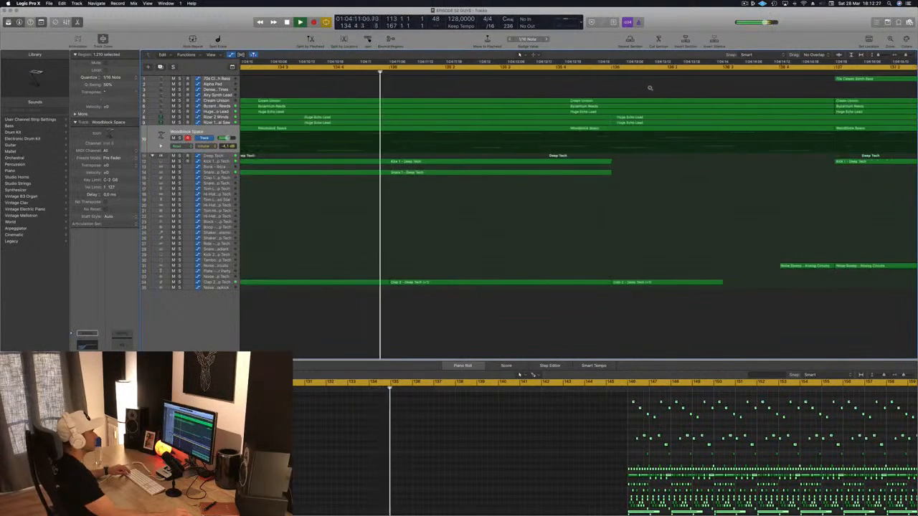
{"action": "scroll", "coordinate": [650, 88], "scroll_direction": "down", "scroll_amount": 6}
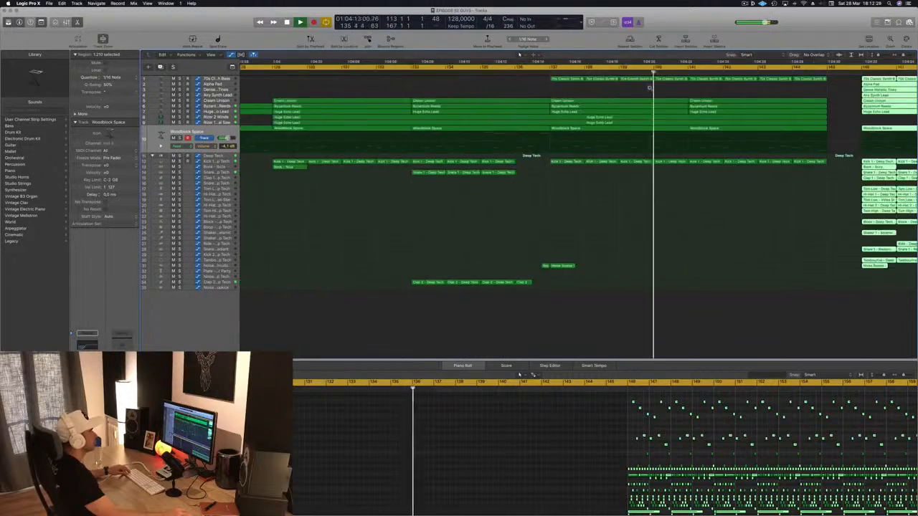
{"action": "scroll", "coordinate": [702, 183], "scroll_direction": "down", "scroll_amount": 8}
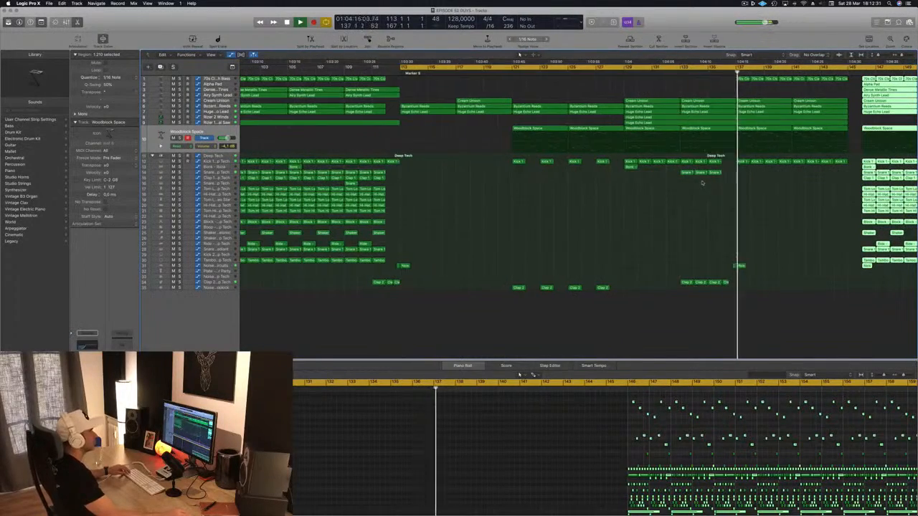
Move the cycle range so it begins at bar 146 and play the drop from there
{"action": "scroll", "coordinate": [702, 182], "scroll_direction": "down", "scroll_amount": 4}
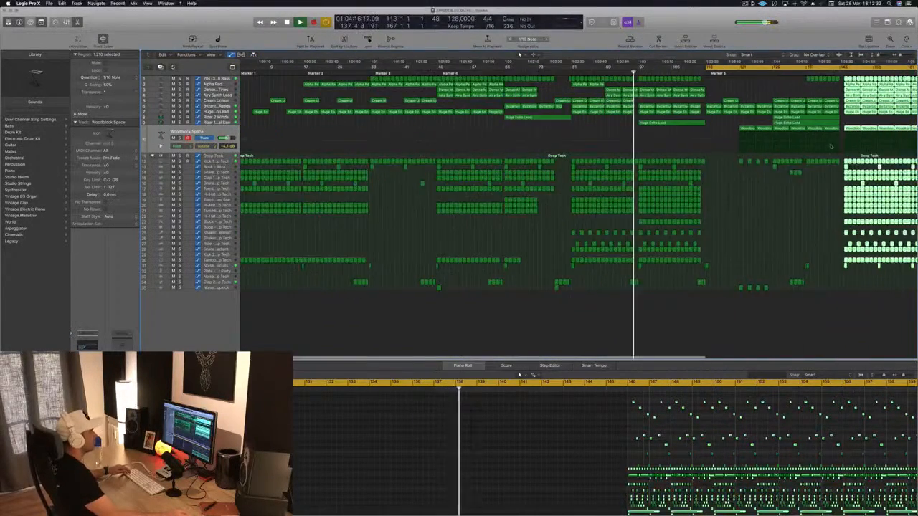
{"action": "key", "text": "Return"}
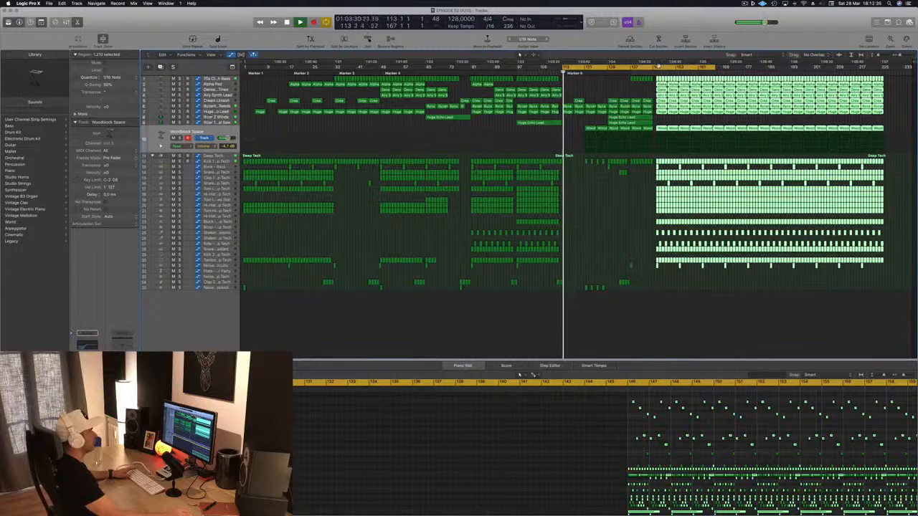
{"action": "left_click_drag", "start_coordinate": [659, 67], "coordinate": [748, 67]}
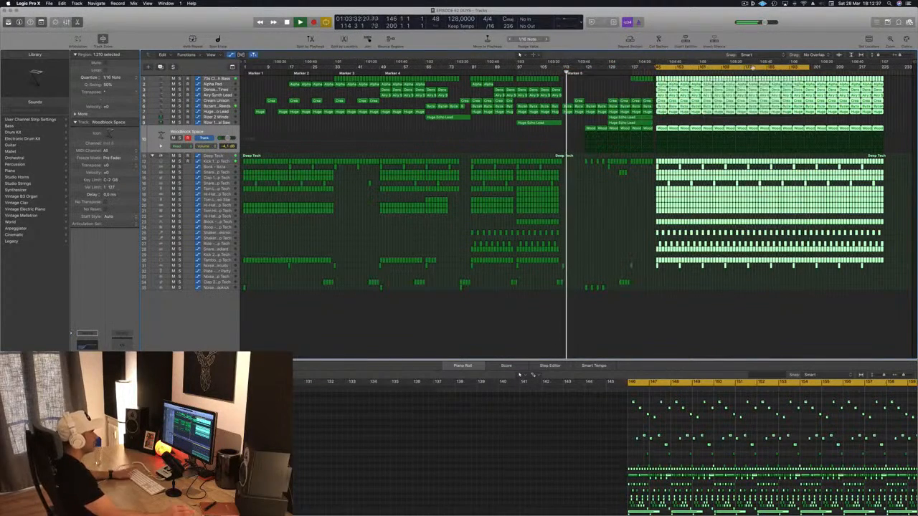
{"action": "key", "text": "space"}
{"action": "key", "text": "super+Right"}
{"action": "key", "text": "super+Right"}
{"action": "key", "text": "super+Right"}
{"action": "key", "text": "super+Right"}
{"action": "key", "text": "super+Right"}
{"action": "key", "text": "super+Right"}
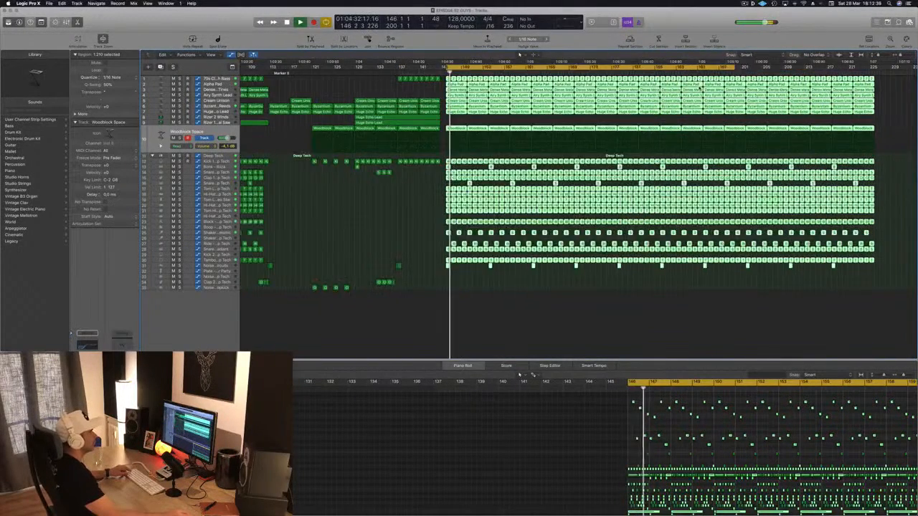
Examine the regions across all tracks around bar 146 while the drop plays
{"action": "key", "text": "super+Right"}
{"action": "key", "text": "super+Right"}
{"action": "key", "text": "super+Right"}
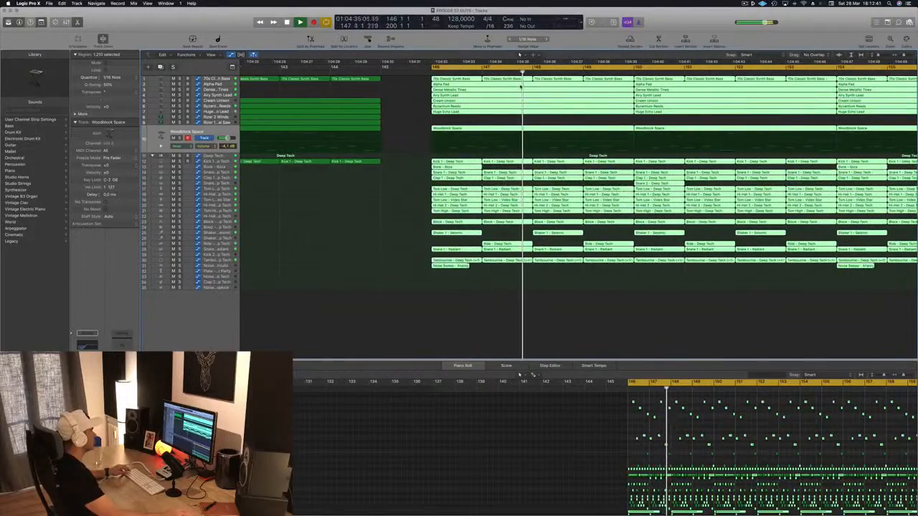
{"action": "key", "text": "super+Left"}
{"action": "key", "text": "super+Left"}
{"action": "key", "text": "super+Left"}
{"action": "key", "text": "super+Left"}
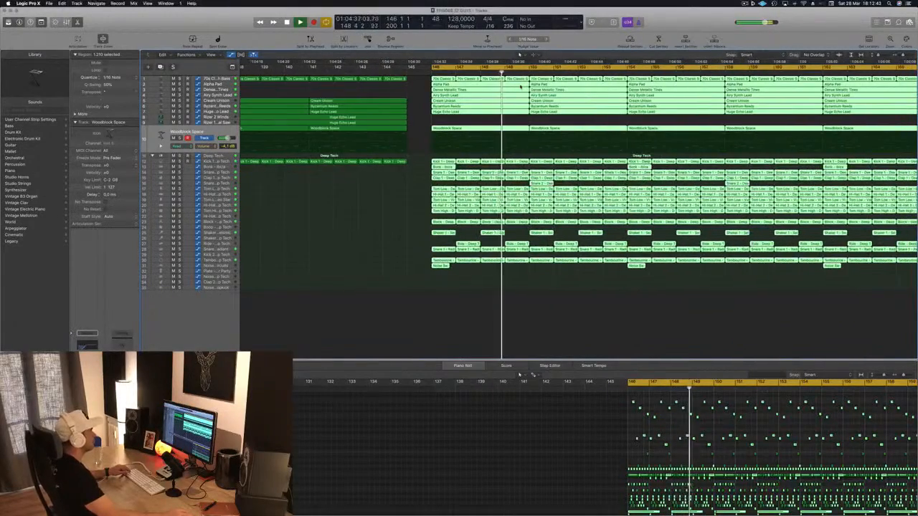
{"action": "key", "text": "super+Left"}
{"action": "key", "text": "super+Left"}
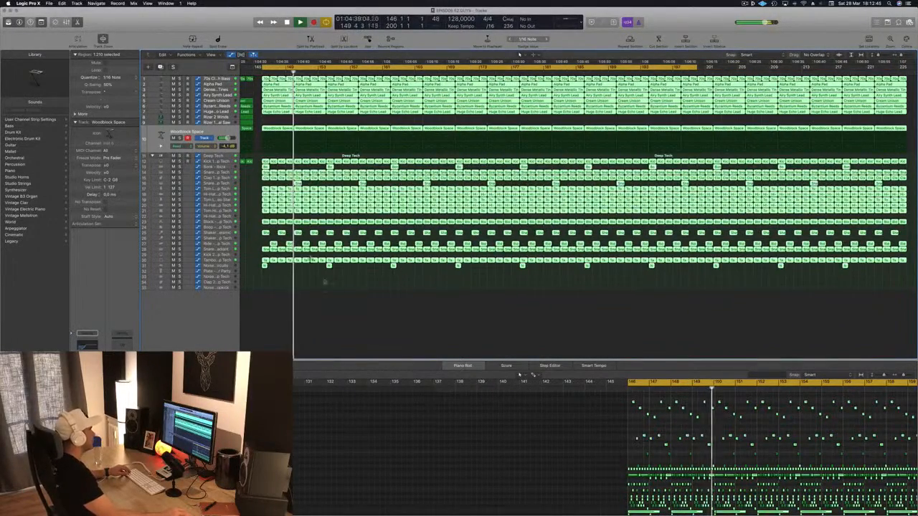
Deselect the drop's regions and delete the Woodblock Space regions from bar 162 onward
{"action": "left_click", "coordinate": [325, 292]}
{"action": "key", "text": "super+Left"}
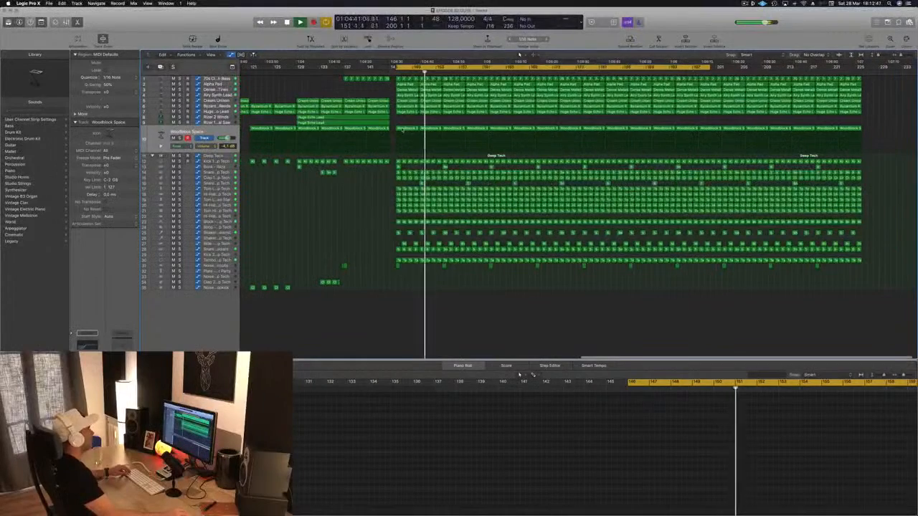
{"action": "left_click_drag", "start_coordinate": [887, 126], "coordinate": [504, 133]}
{"action": "key", "text": "Delete"}
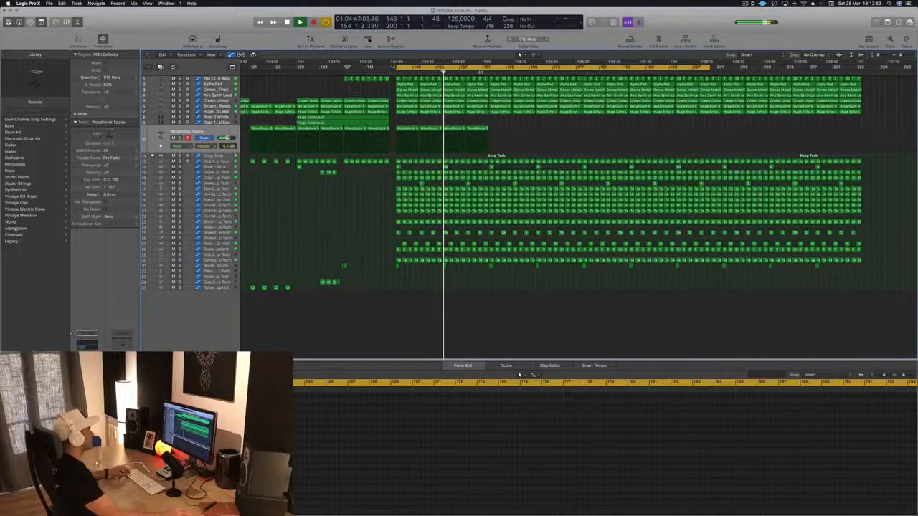
Replay the drop from bar 146 and compare its layout with the earlier sections of the arrangement
{"action": "key", "text": "super+Right"}
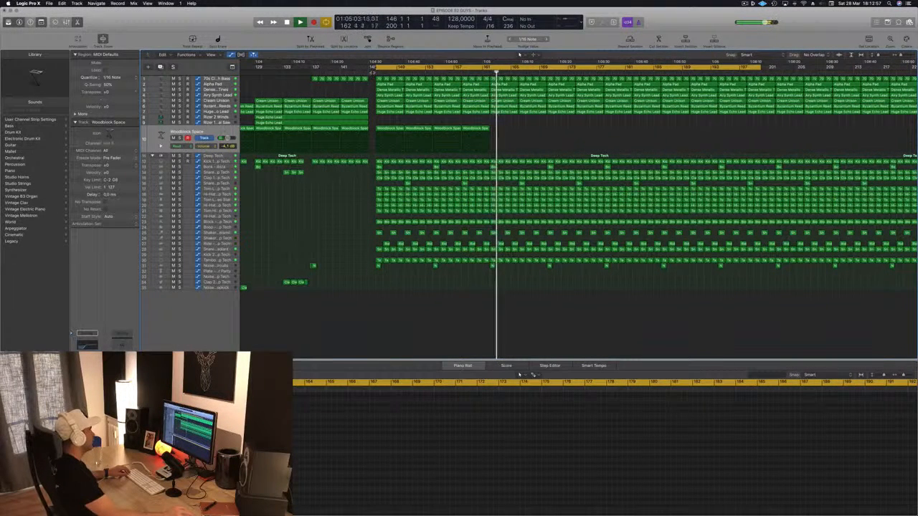
{"action": "left_click", "coordinate": [372, 72]}
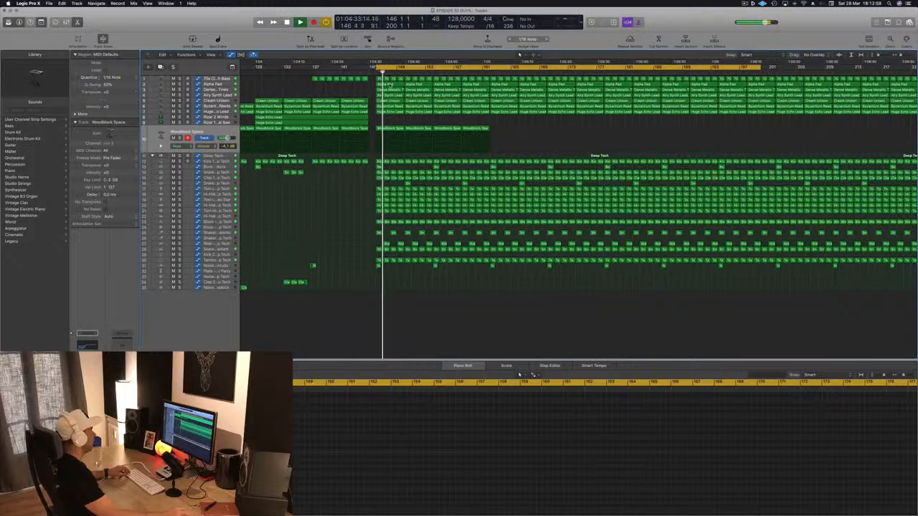
{"action": "key", "text": "super+Left"}
{"action": "key", "text": "super+Left"}
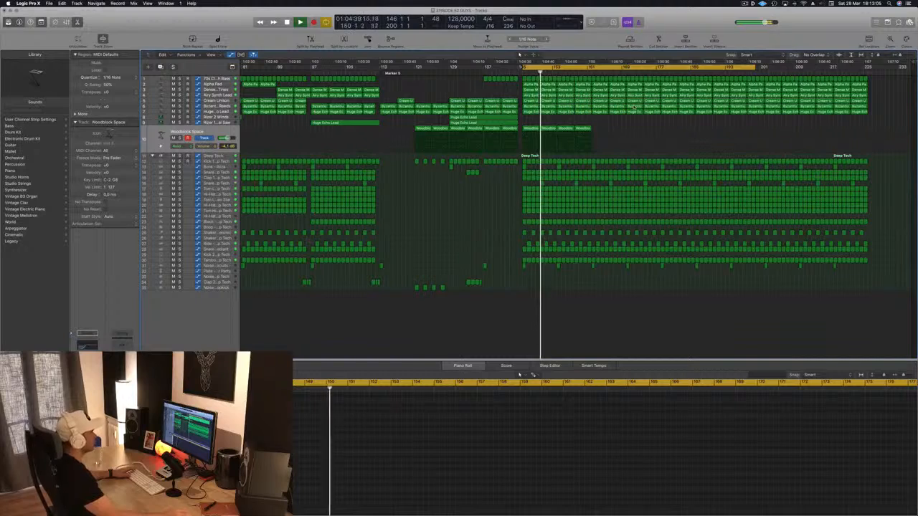
{"action": "scroll", "coordinate": [470, 194], "scroll_direction": "left", "scroll_amount": 2}
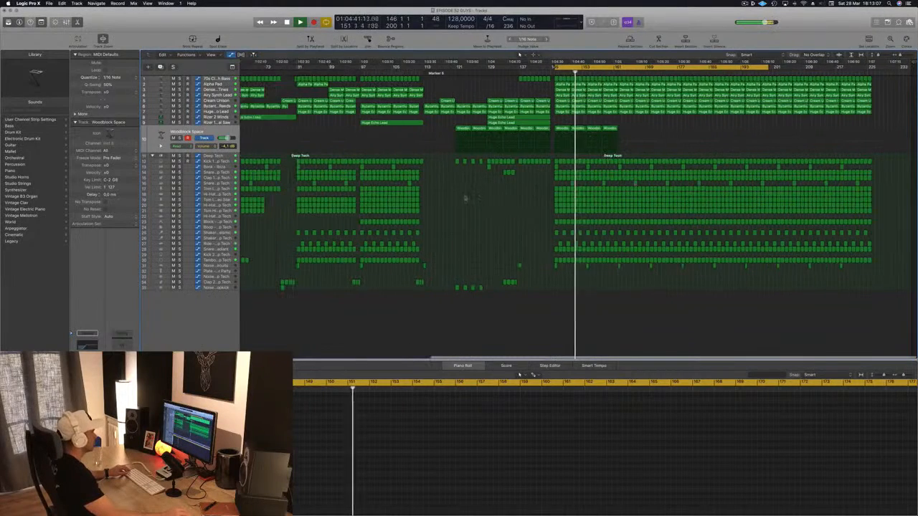
{"action": "scroll", "coordinate": [502, 204], "scroll_direction": "right", "scroll_amount": 3}
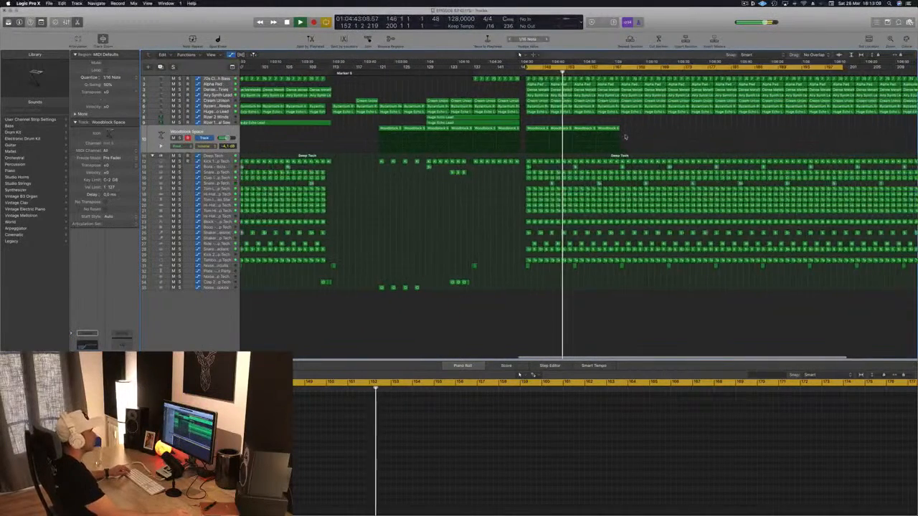
{"action": "key", "text": "super+Left"}
{"action": "key", "text": "super+Left"}
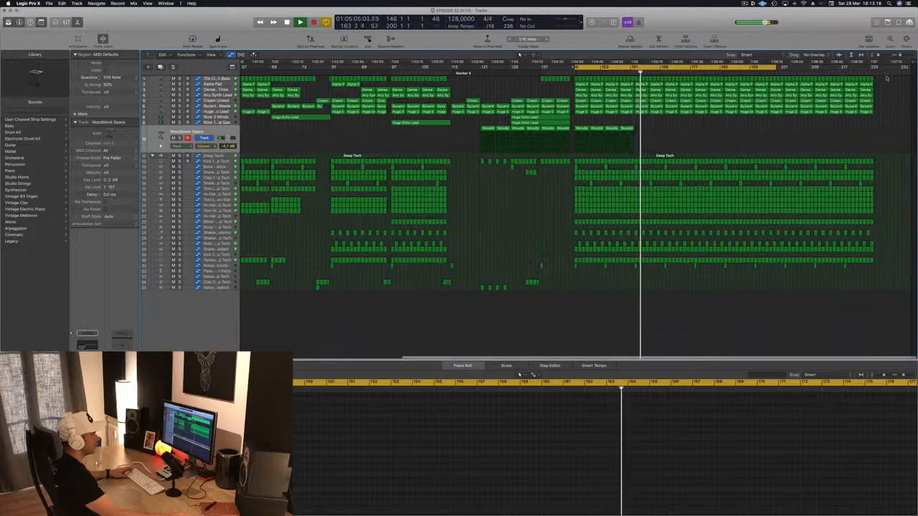
Shorten the drop by deleting the instrument and drum regions after bar 210, including the bass regions
{"action": "left_click_drag", "start_coordinate": [886, 81], "coordinate": [816, 273]}
{"action": "key", "text": "Delete"}
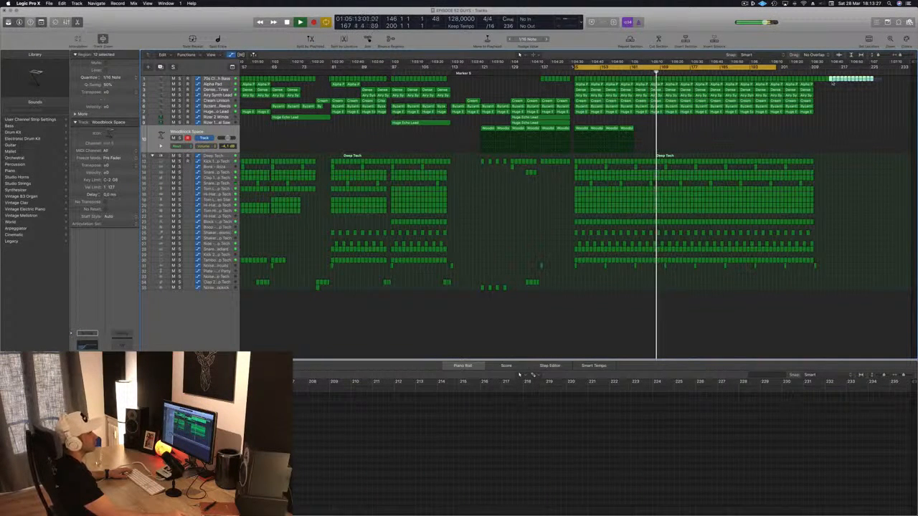
{"action": "left_click_drag", "start_coordinate": [816, 84], "coordinate": [816, 84]}
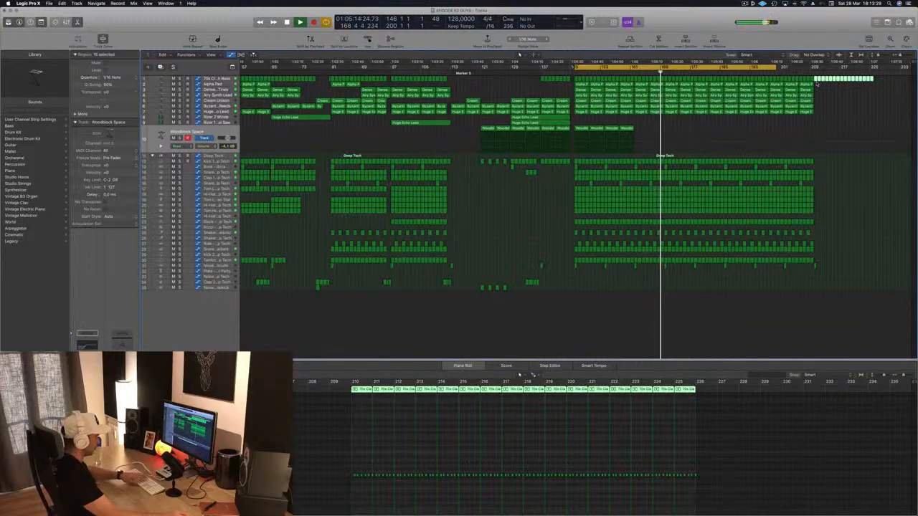
{"action": "key", "text": "Delete"}
Review the overall arrangement, set the cycle range to bars 162–178 and play it
{"action": "scroll", "coordinate": [564, 121], "scroll_direction": "left", "scroll_amount": 4}
{"action": "scroll", "coordinate": [568, 117], "scroll_direction": "left", "scroll_amount": 5}
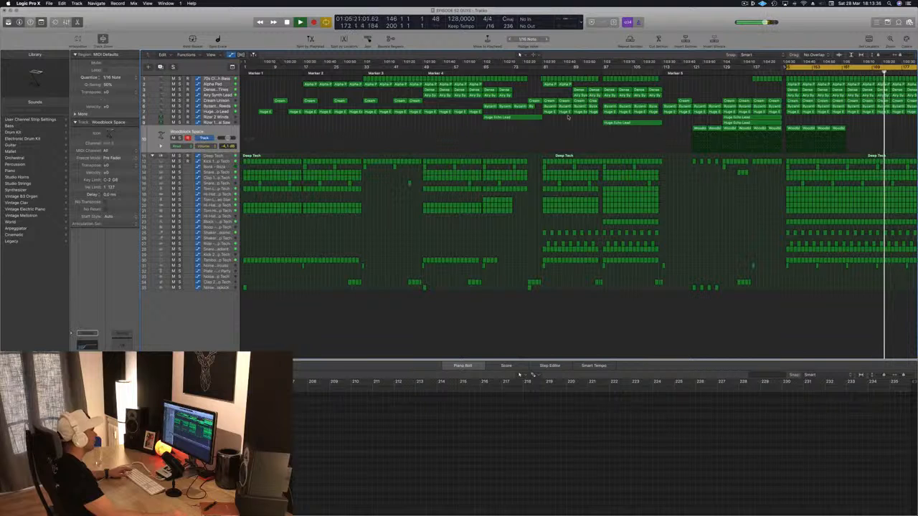
{"action": "scroll", "coordinate": [568, 116], "scroll_direction": "right", "scroll_amount": 5}
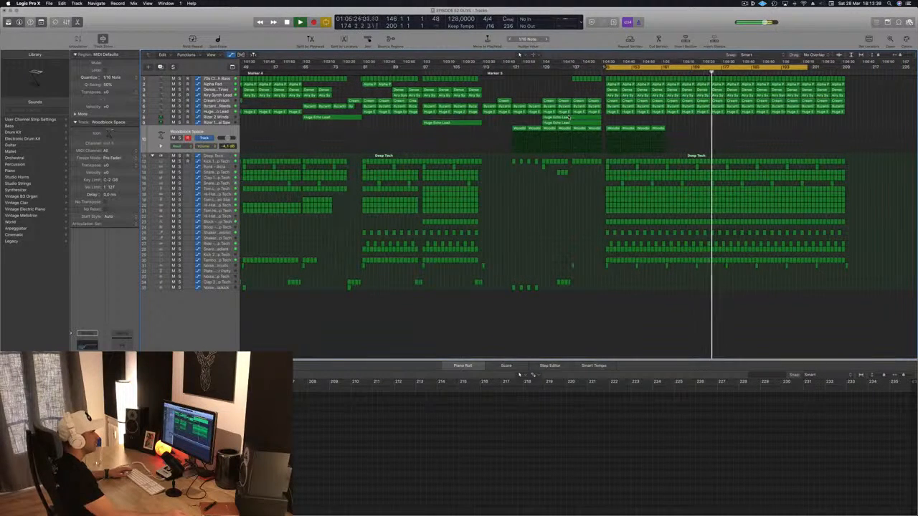
{"action": "scroll", "coordinate": [567, 117], "scroll_direction": "left", "scroll_amount": 5}
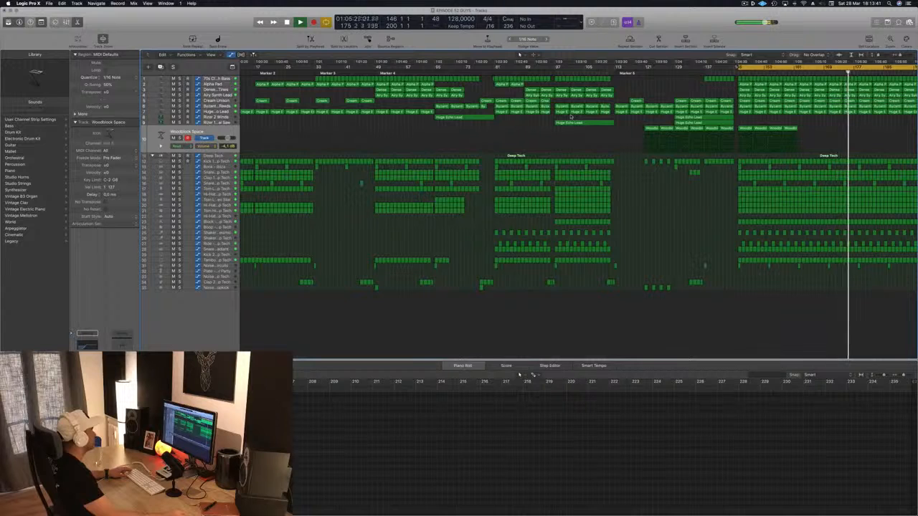
{"action": "scroll", "coordinate": [571, 115], "scroll_direction": "right", "scroll_amount": 3}
{"action": "scroll", "coordinate": [570, 116], "scroll_direction": "right", "scroll_amount": 3}
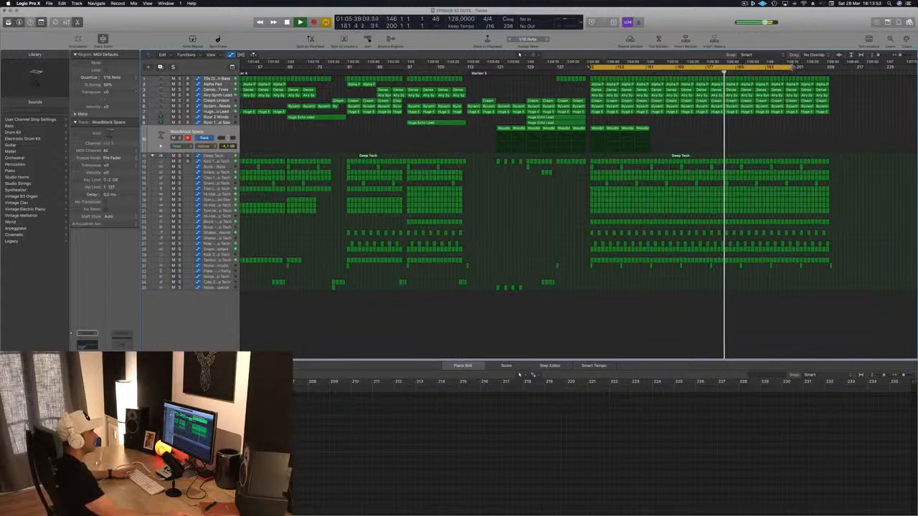
{"action": "left_click_drag", "start_coordinate": [794, 67], "coordinate": [686, 69]}
{"action": "key", "text": "space"}
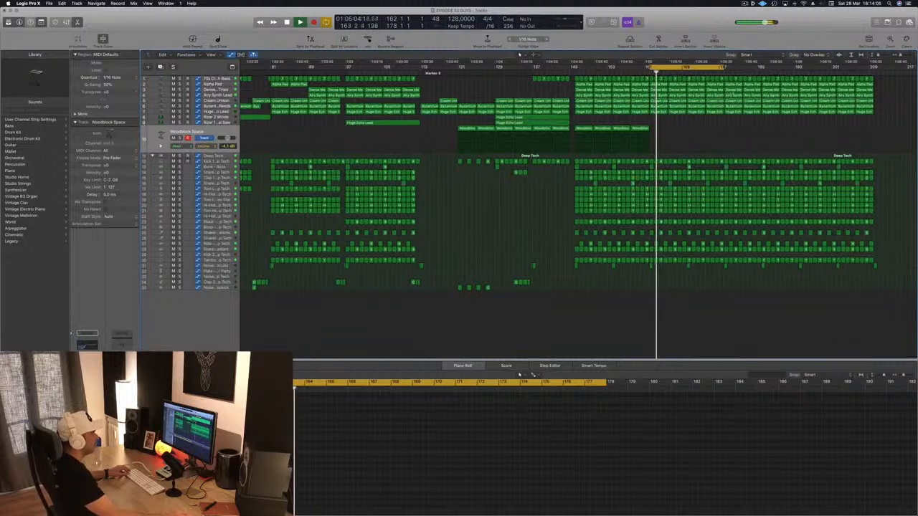
Move the cycle range to bars 178–194 and start playback from bar 178
{"action": "left_click_drag", "start_coordinate": [694, 68], "coordinate": [770, 68]}
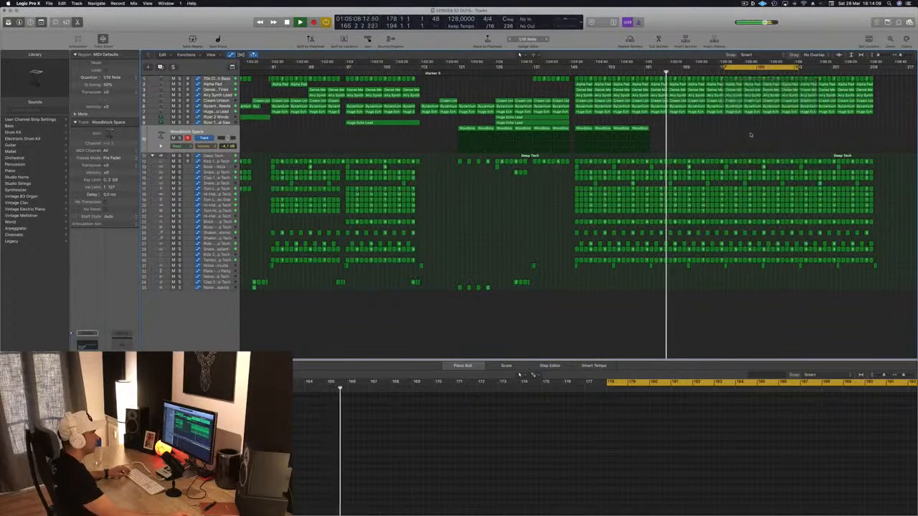
{"action": "key", "text": "space"}
{"action": "key", "text": "space"}
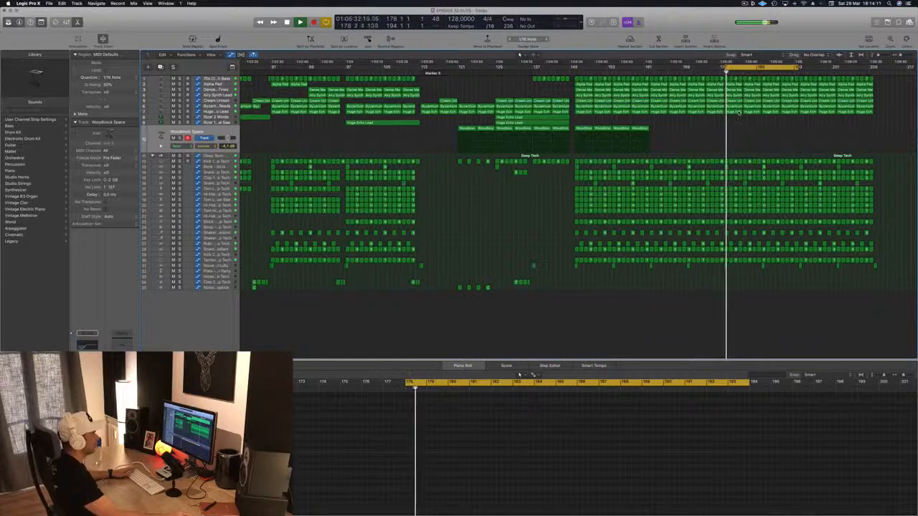
Delete the Huge Echo Lead and Byzantium Reeds regions between bars 178 and 190
{"action": "left_click", "coordinate": [735, 112]}
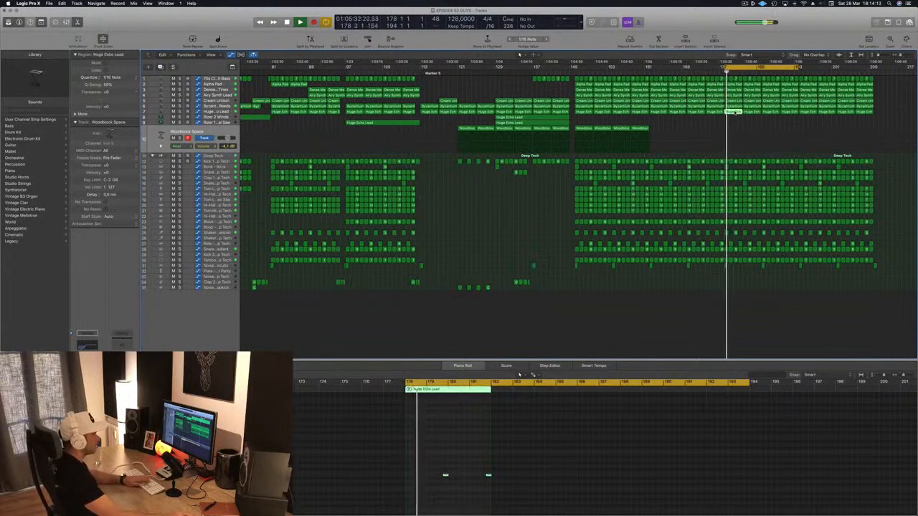
{"action": "key", "text": "Delete"}
{"action": "left_click", "coordinate": [751, 112]}
{"action": "key", "text": "Delete"}
{"action": "left_click", "coordinate": [770, 111]}
{"action": "key", "text": "Delete"}
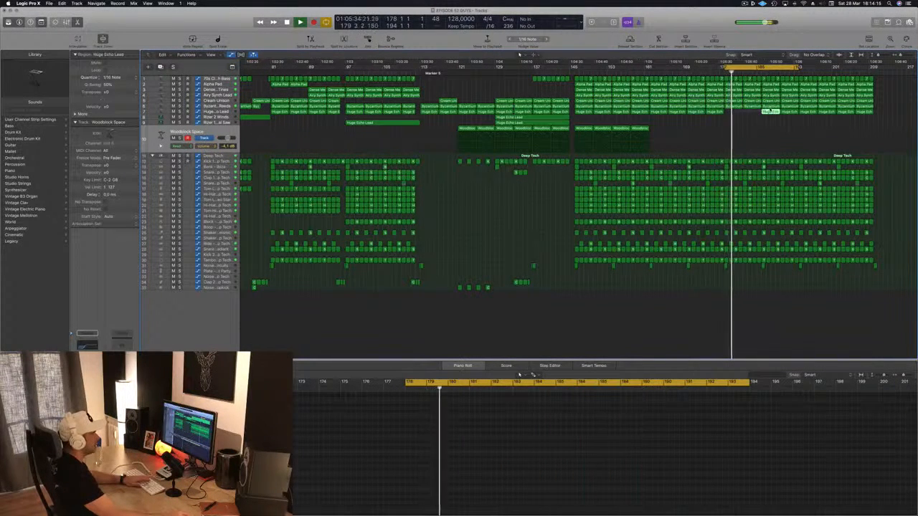
{"action": "key", "text": "Delete"}
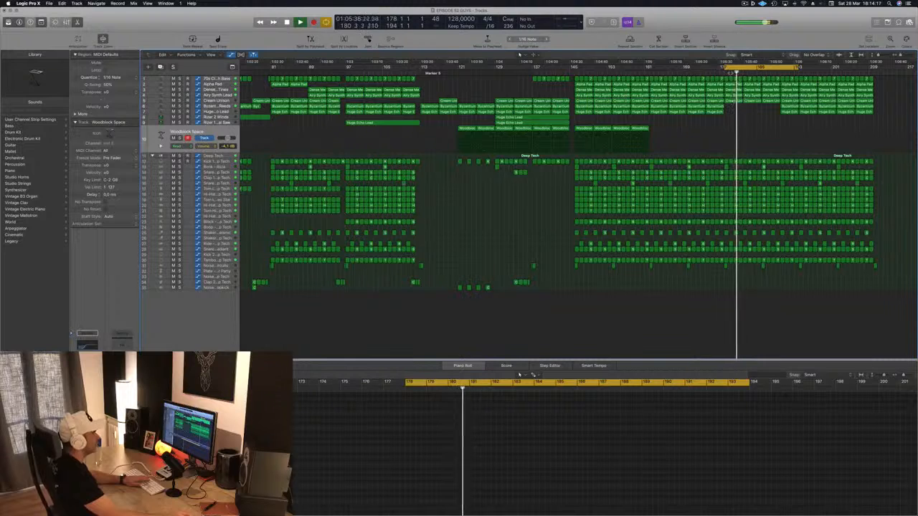
Select the Cream Unison regions from bar 178 and listen to them soloed and within the full mix
{"action": "left_click", "coordinate": [734, 101]}
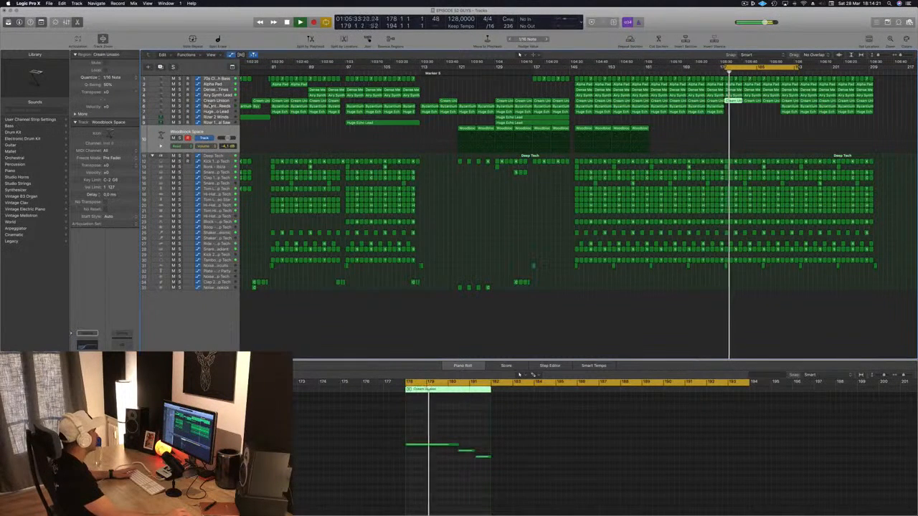
{"action": "left_click", "coordinate": [219, 101]}
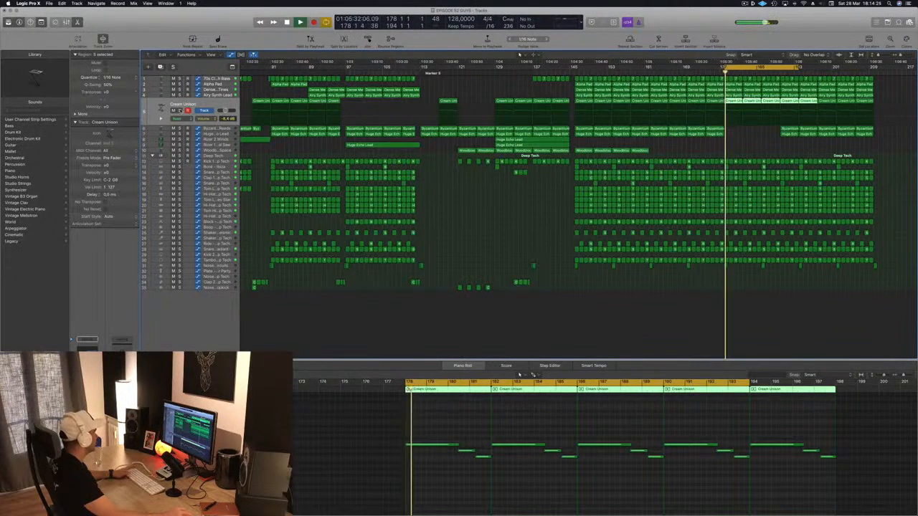
{"action": "key", "text": "s"}
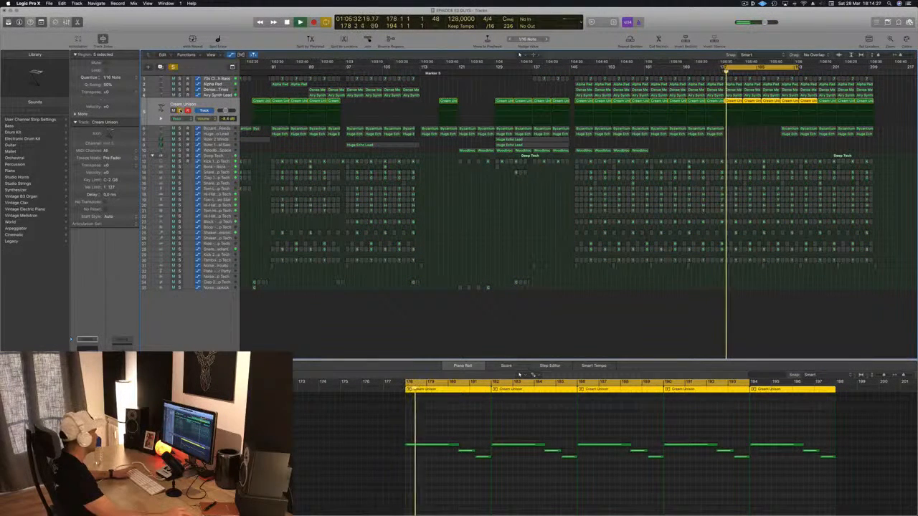
{"action": "key", "text": "s"}
{"action": "key", "text": "space"}
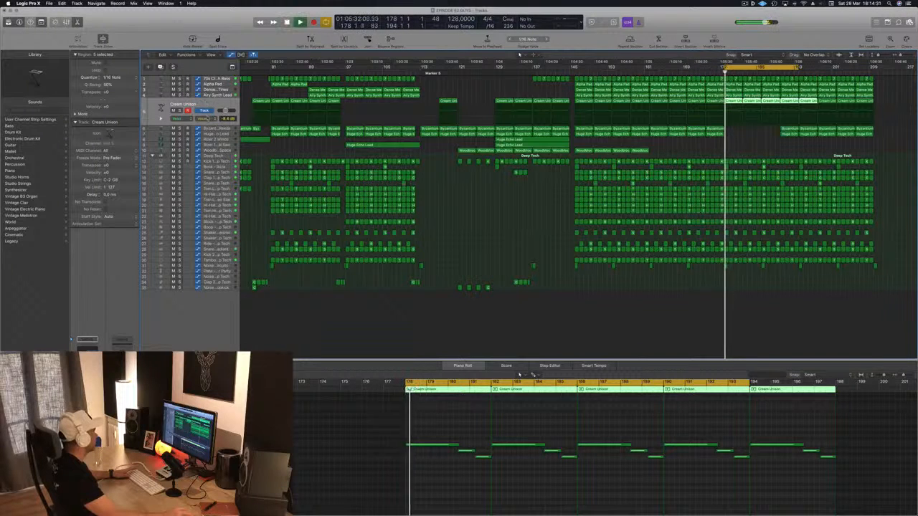
{"action": "left_click", "coordinate": [207, 119]}
{"action": "left_click", "coordinate": [210, 94]}
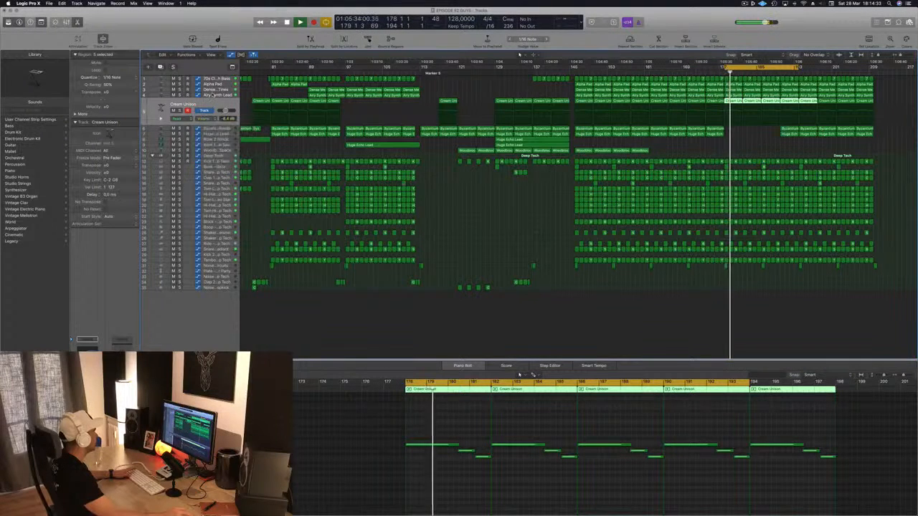
{"action": "key", "text": "space"}
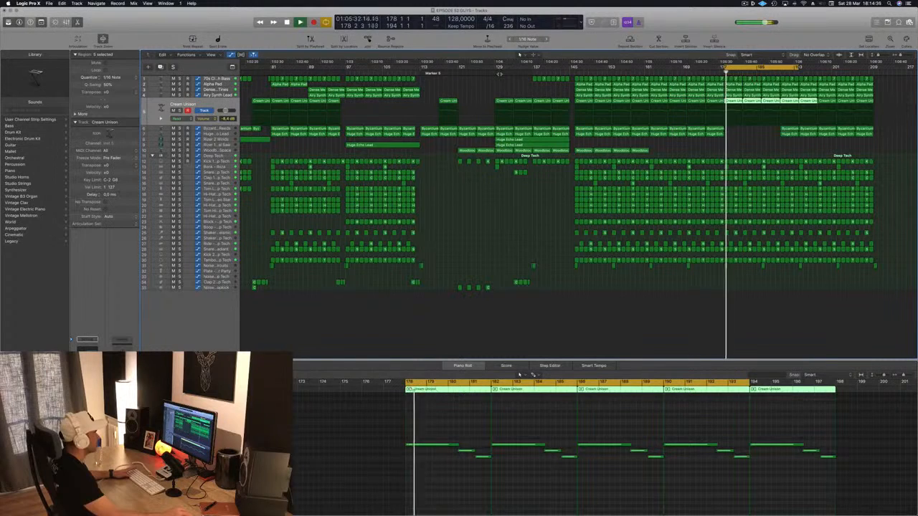
Play from bar 130 and open the Cream Unison track's Alchemy instrument, moving its window clear of the arrangement
{"action": "left_click", "coordinate": [498, 72]}
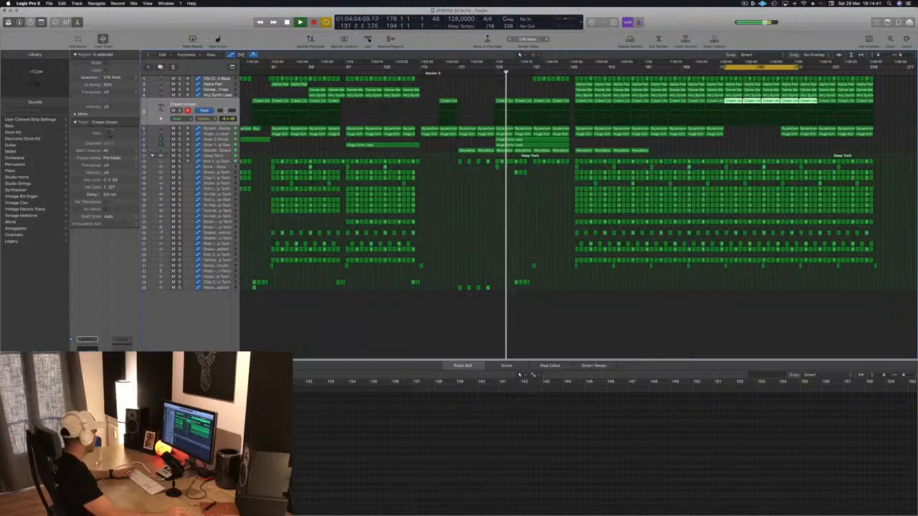
{"action": "double_click", "coordinate": [161, 107]}
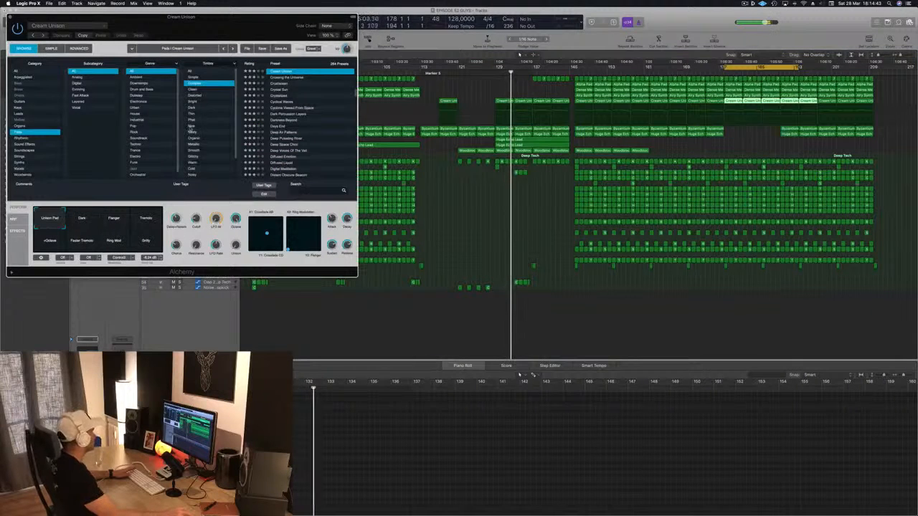
{"action": "left_click_drag", "start_coordinate": [245, 27], "coordinate": [603, 167]}
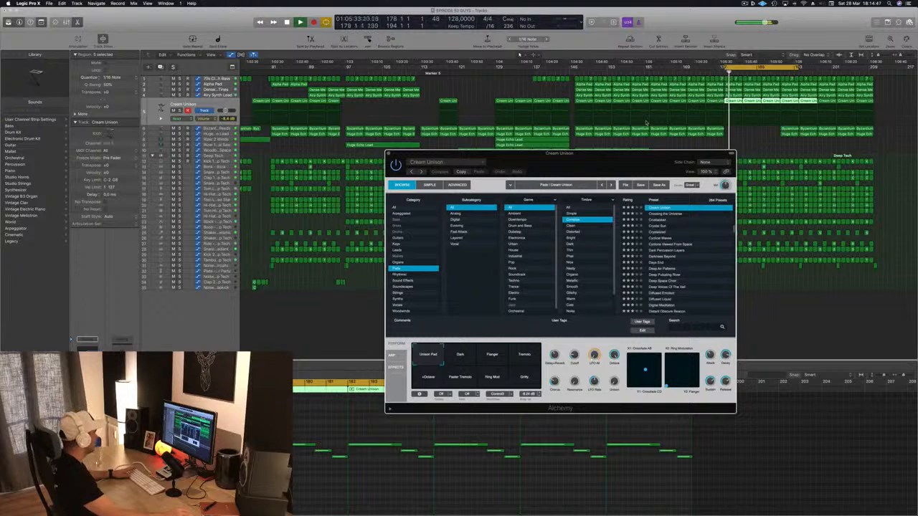
{"action": "left_click", "coordinate": [345, 502]}
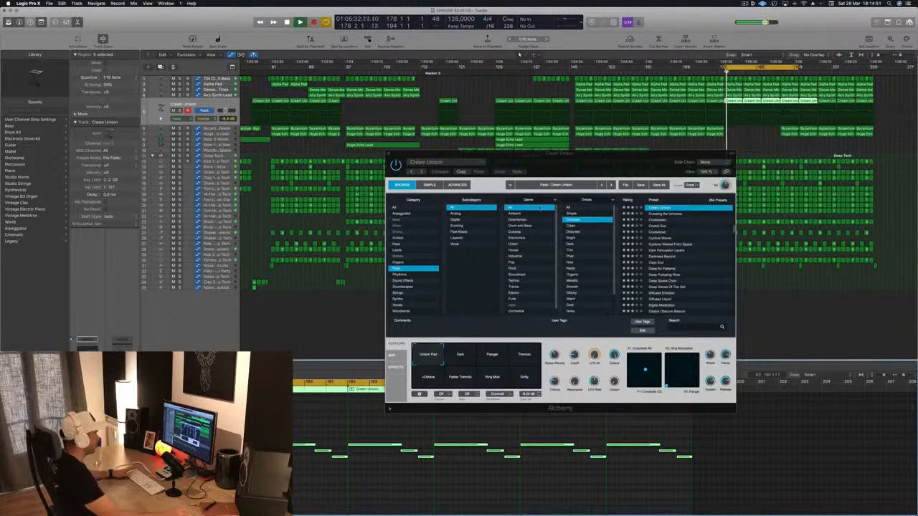
{"action": "left_click_drag", "start_coordinate": [612, 164], "coordinate": [559, 174]}
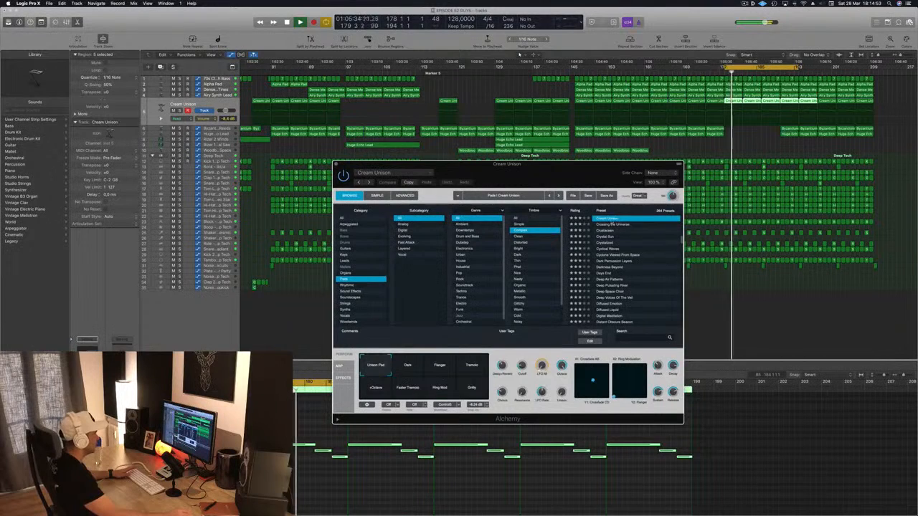
Reload the Cream Unison preset in Alchemy, listen to it from bar 178 and close the instrument
{"action": "left_click", "coordinate": [609, 224]}
{"action": "left_click", "coordinate": [609, 220]}
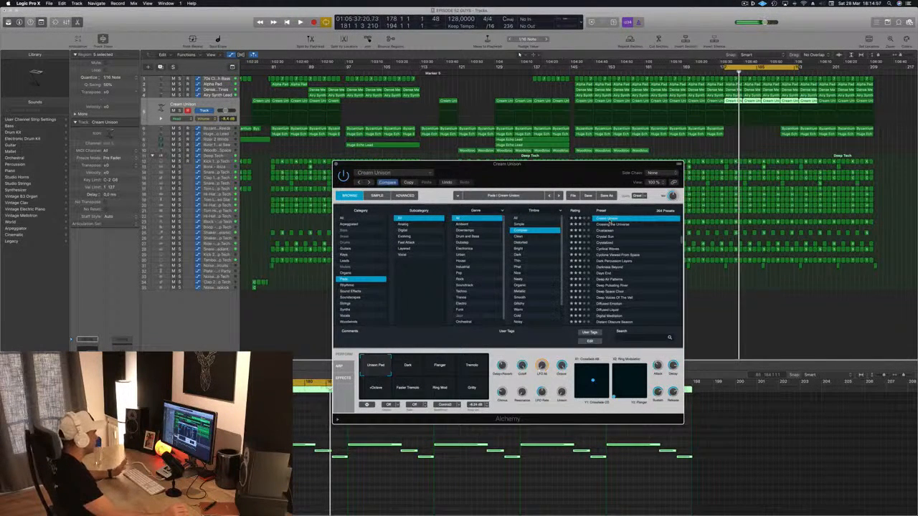
{"action": "key", "text": "space"}
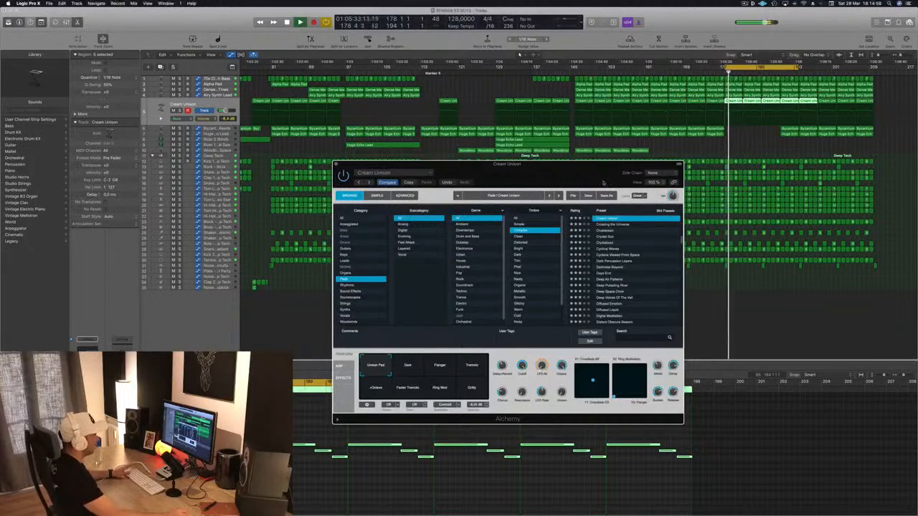
{"action": "left_click_drag", "start_coordinate": [603, 182], "coordinate": [582, 186]}
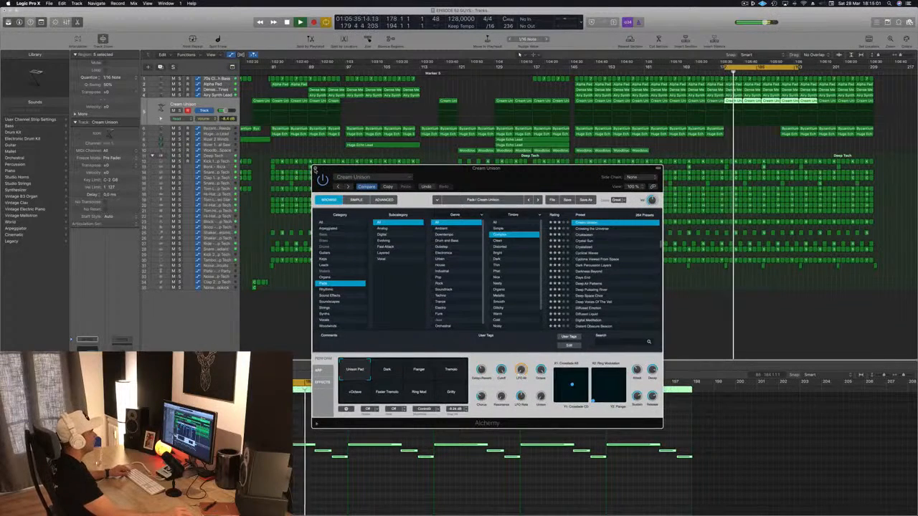
{"action": "left_click", "coordinate": [315, 169]}
Delete the remaining Byzantium Reeds and Huge Echo Lead regions from bar 190, and the Cream Unison regions from bar 194
{"action": "key", "text": "super+Left"}
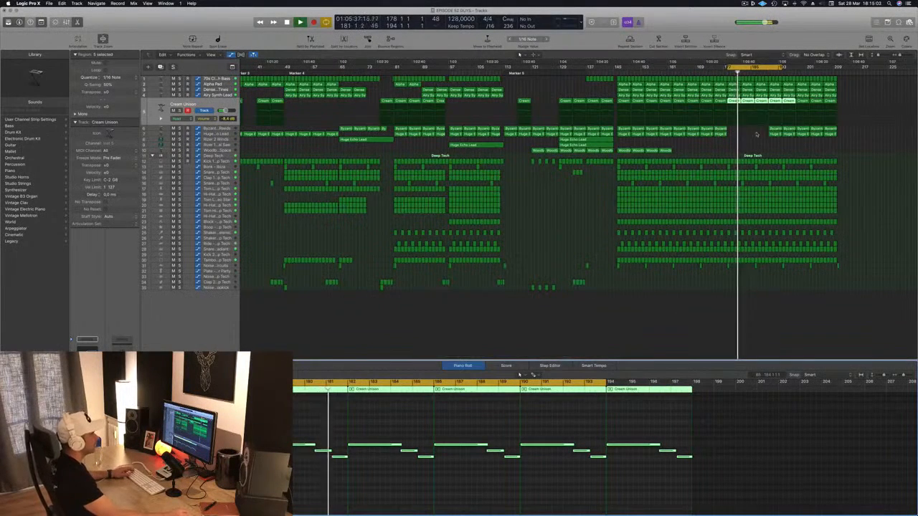
{"action": "left_click_drag", "start_coordinate": [756, 135], "coordinate": [847, 132]}
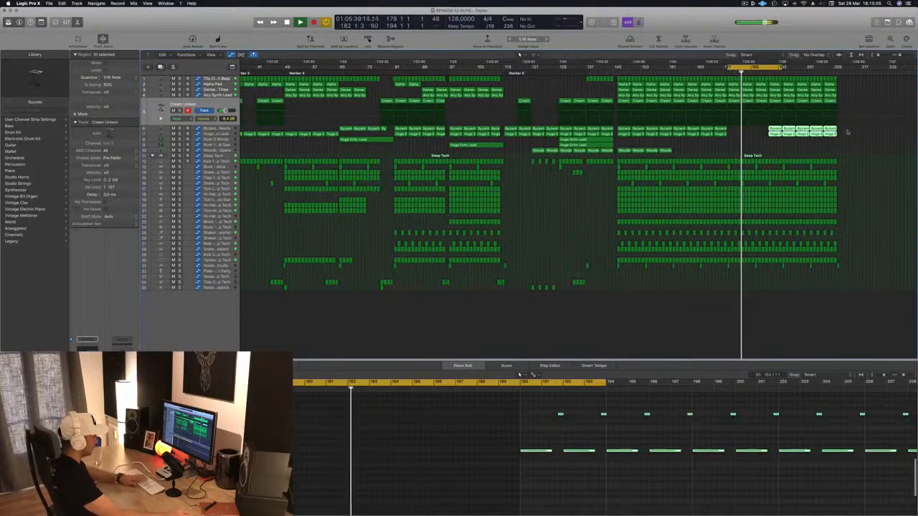
{"action": "key", "text": "Delete"}
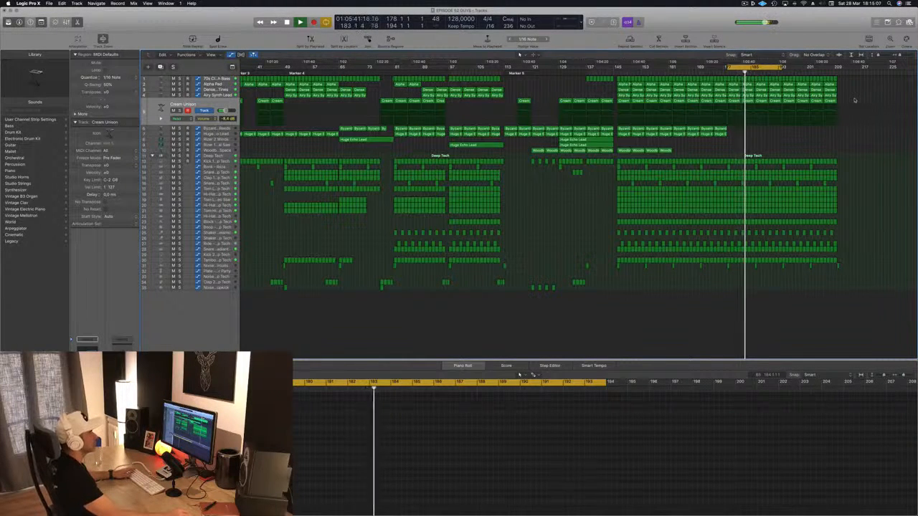
{"action": "left_click_drag", "start_coordinate": [854, 100], "coordinate": [787, 104]}
{"action": "key", "text": "Delete"}
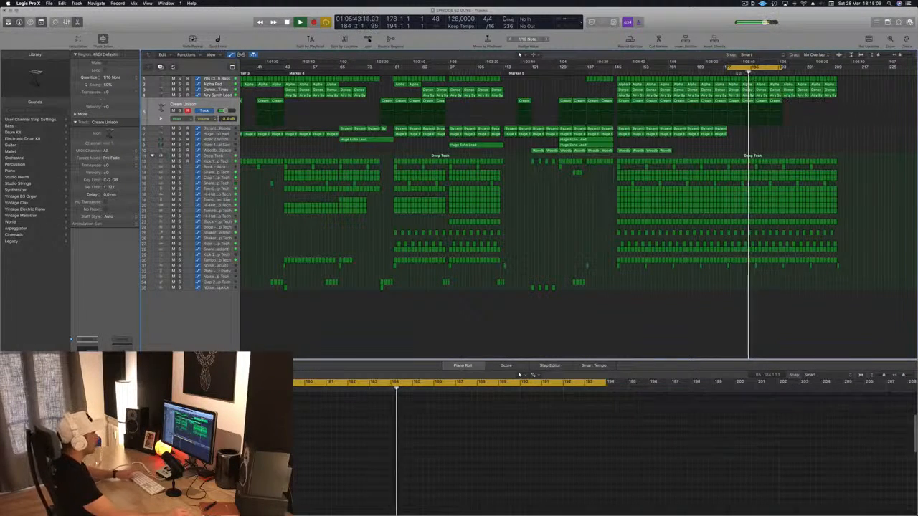
Delete the Cream Unison regions between bars 146 and 178
{"action": "left_click", "coordinate": [616, 70]}
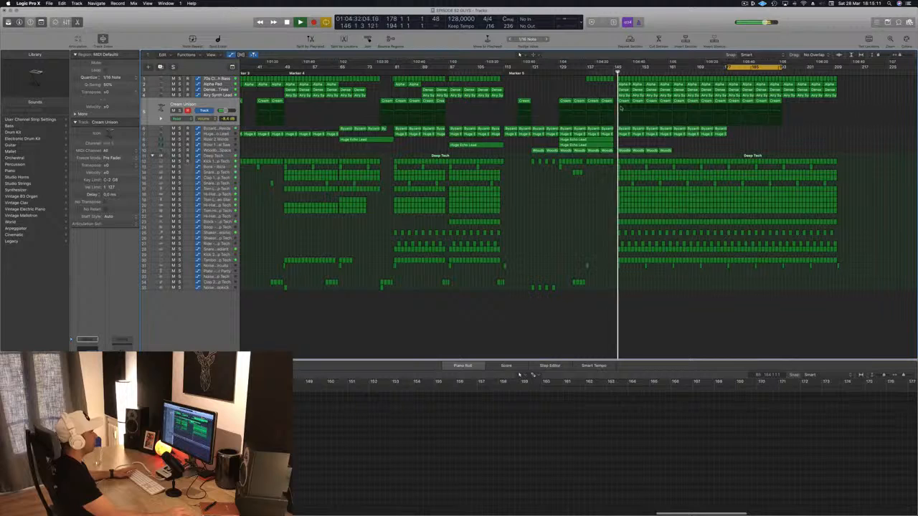
{"action": "left_click", "coordinate": [624, 102]}
{"action": "key", "text": "Delete"}
{"action": "left_click", "coordinate": [638, 102]}
{"action": "key", "text": "Delete"}
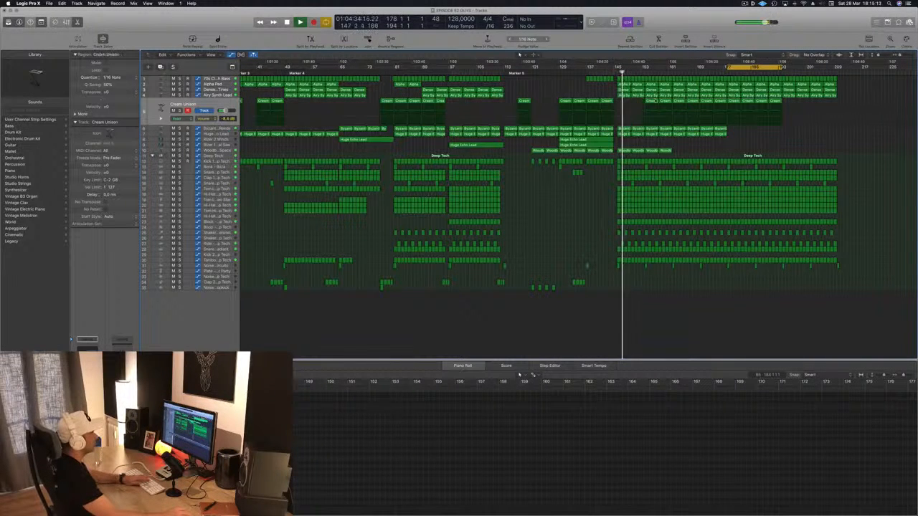
{"action": "left_click", "coordinate": [651, 101]}
{"action": "key", "text": "Delete"}
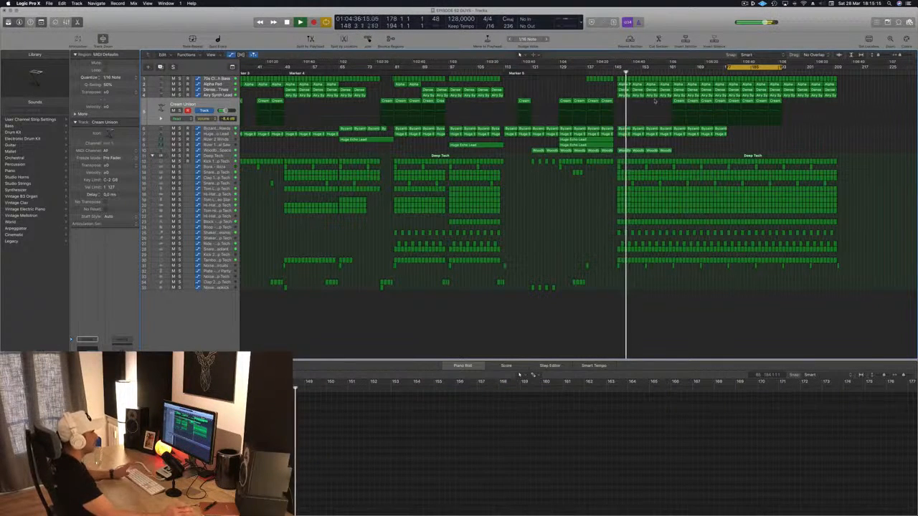
{"action": "key", "text": "space"}
{"action": "key", "text": "space"}
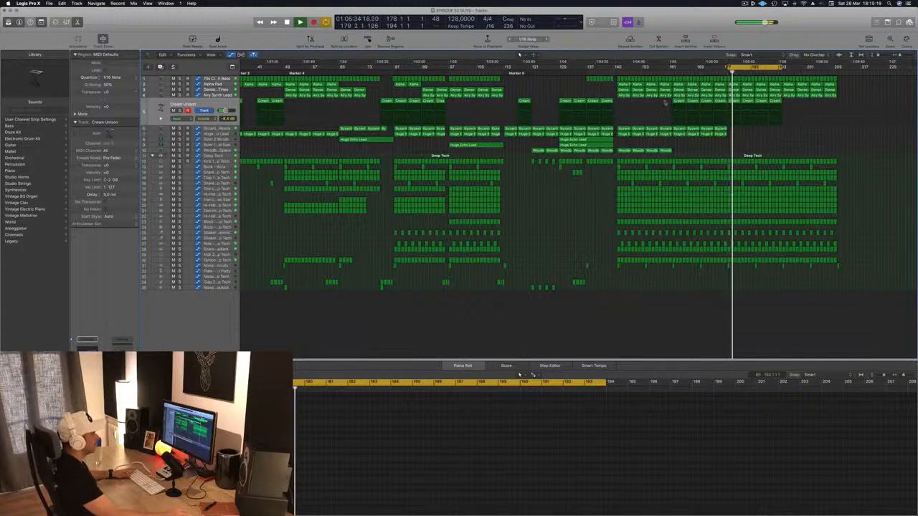
{"action": "key", "text": "Delete"}
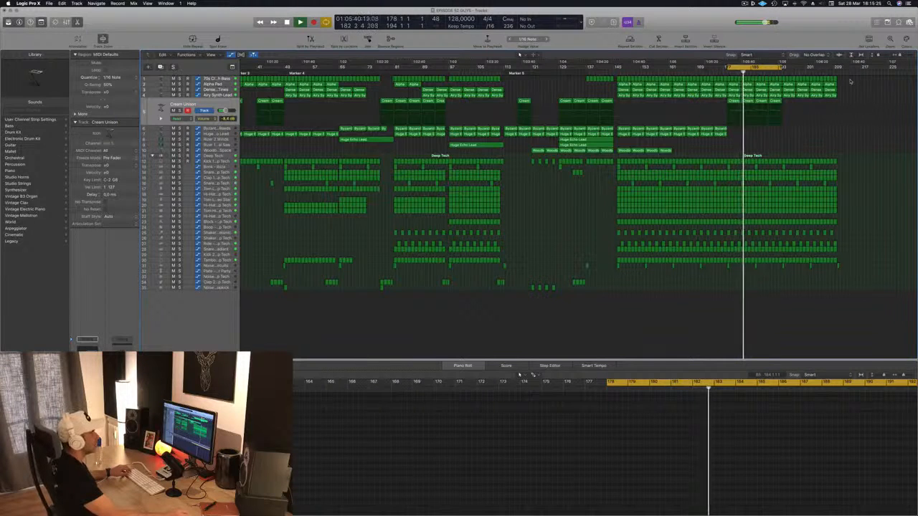
Delete the Alpha Pad and Dense Metallic Tines regions from bar 186, and the Airy Synth Lead and bass regions from bar 194
{"action": "left_click", "coordinate": [761, 96]}
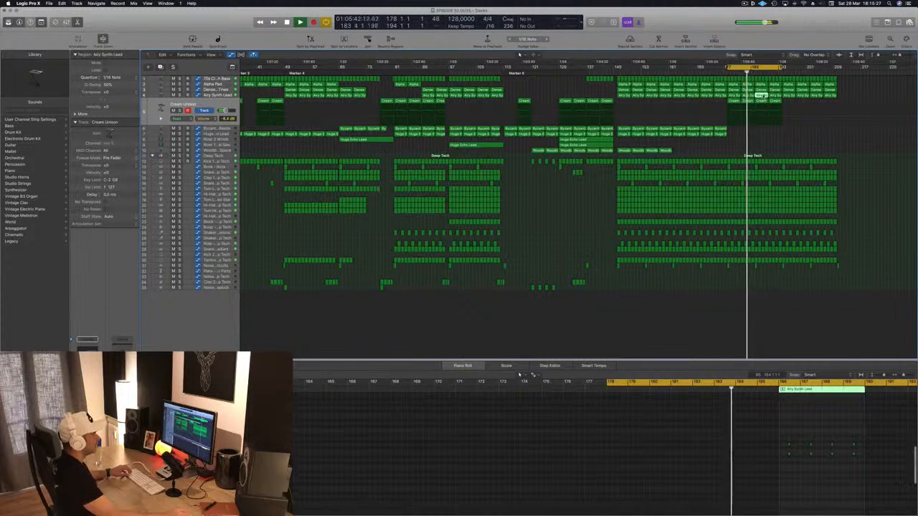
{"action": "left_click", "coordinate": [763, 85]}
{"action": "key", "text": "Delete"}
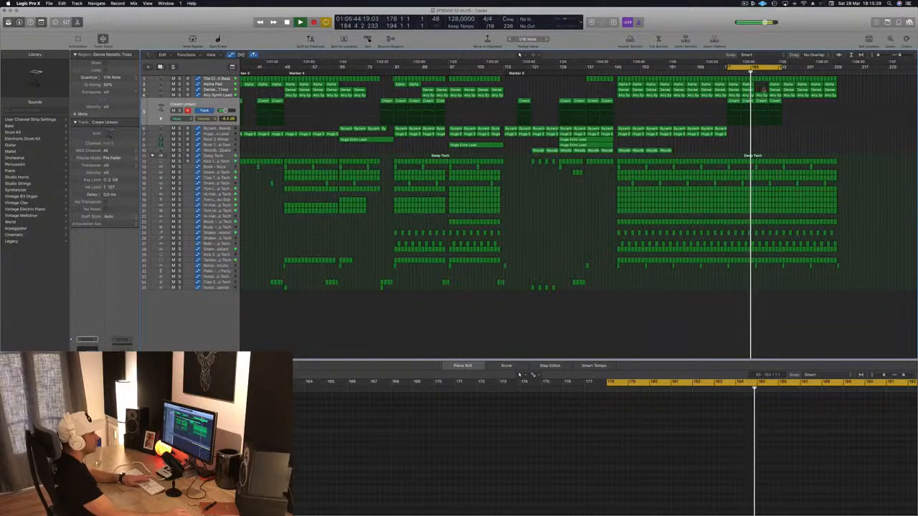
{"action": "left_click_drag", "start_coordinate": [764, 85], "coordinate": [775, 90]}
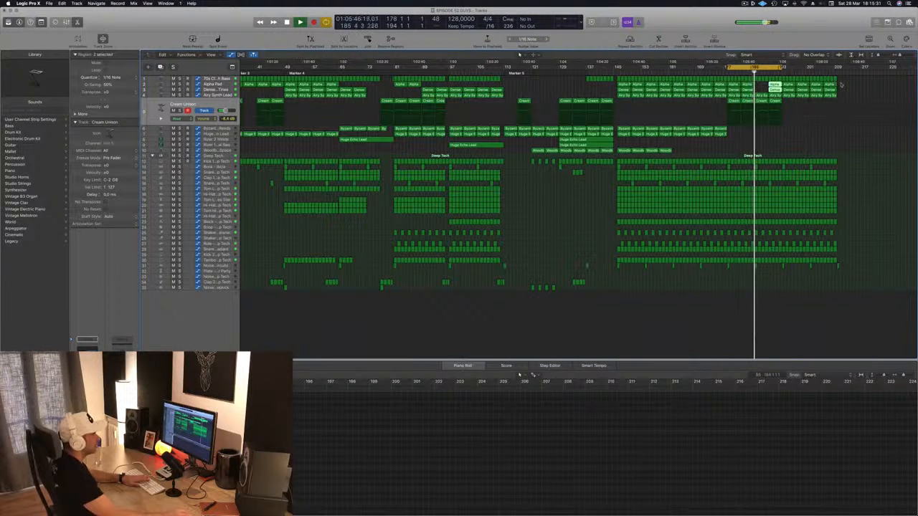
{"action": "left_click_drag", "start_coordinate": [844, 86], "coordinate": [780, 102]}
{"action": "key", "text": "Delete"}
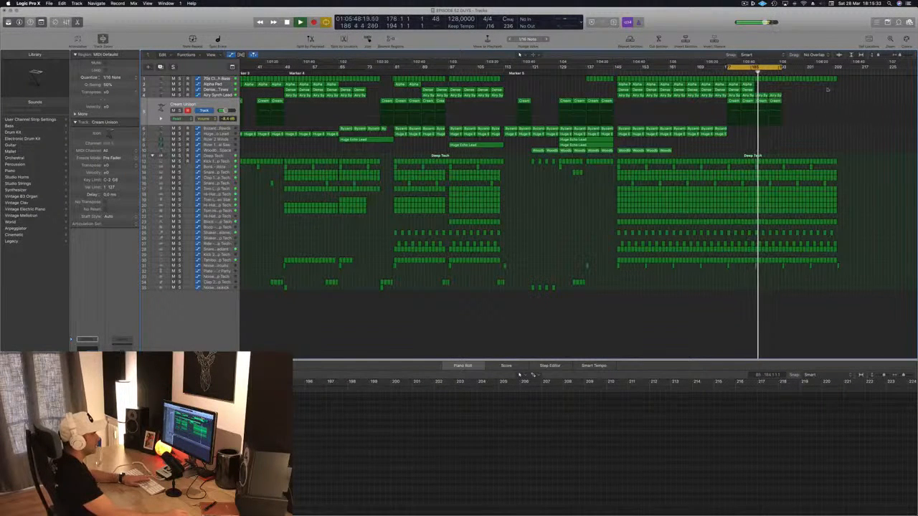
{"action": "left_click_drag", "start_coordinate": [846, 81], "coordinate": [792, 84]}
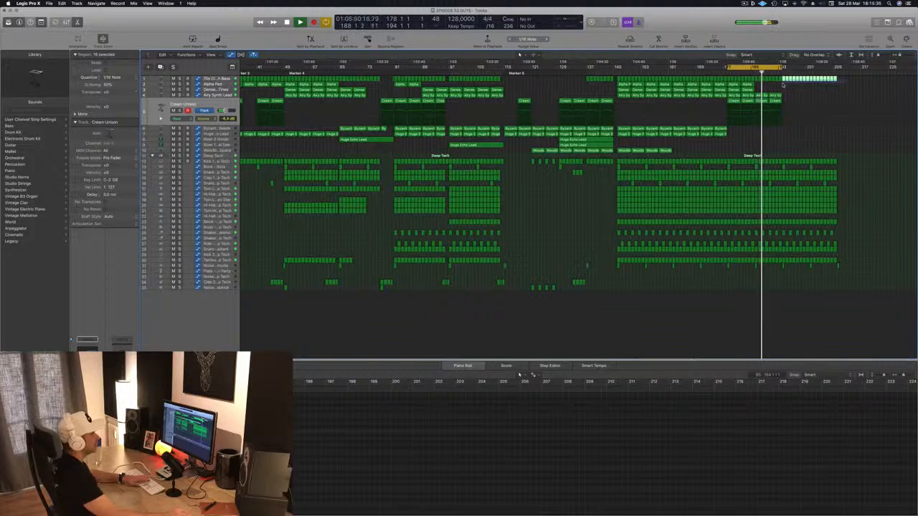
{"action": "key", "text": "Delete"}
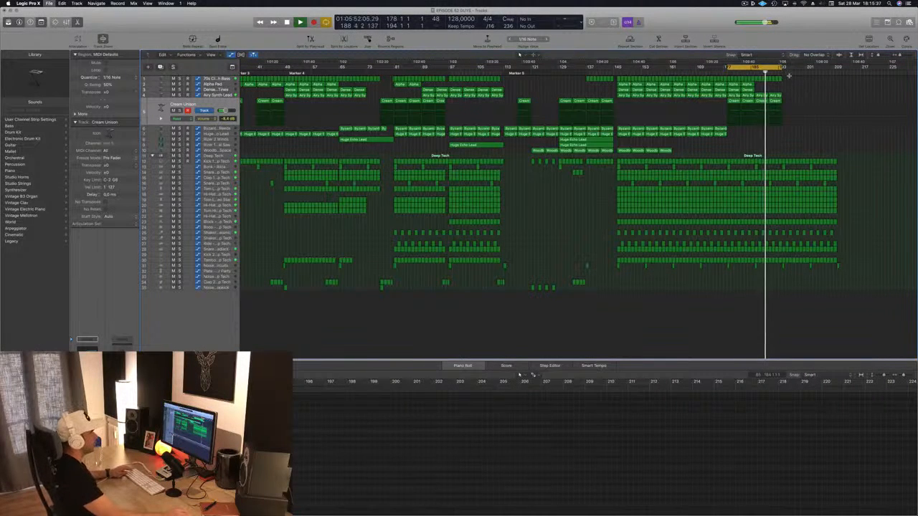
Extend the cycle range to run from bar 20 to bar 211
{"action": "left_click_drag", "start_coordinate": [783, 68], "coordinate": [840, 74]}
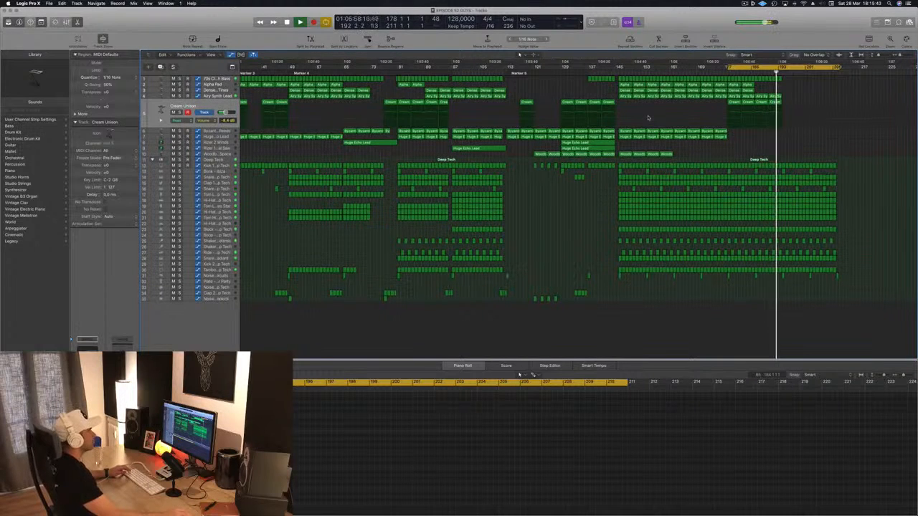
{"action": "left_click", "coordinate": [745, 3]}
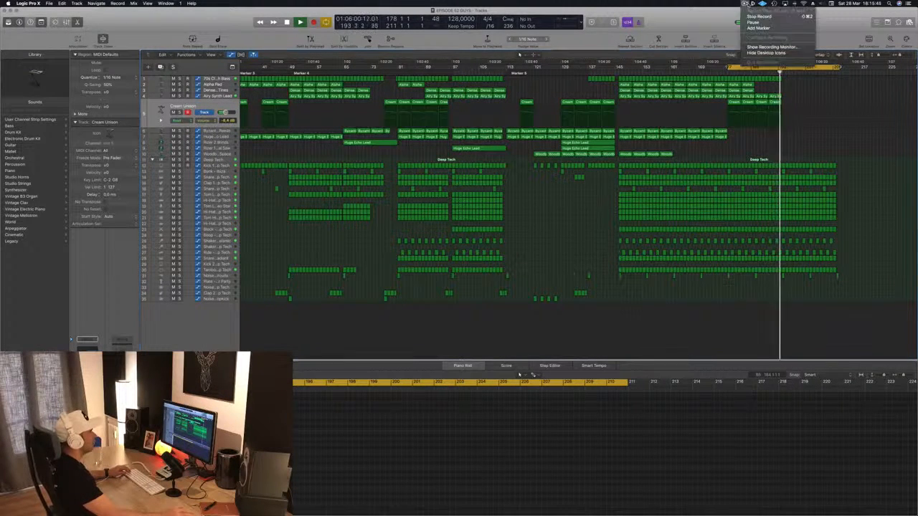
{"action": "left_click", "coordinate": [732, 13]}
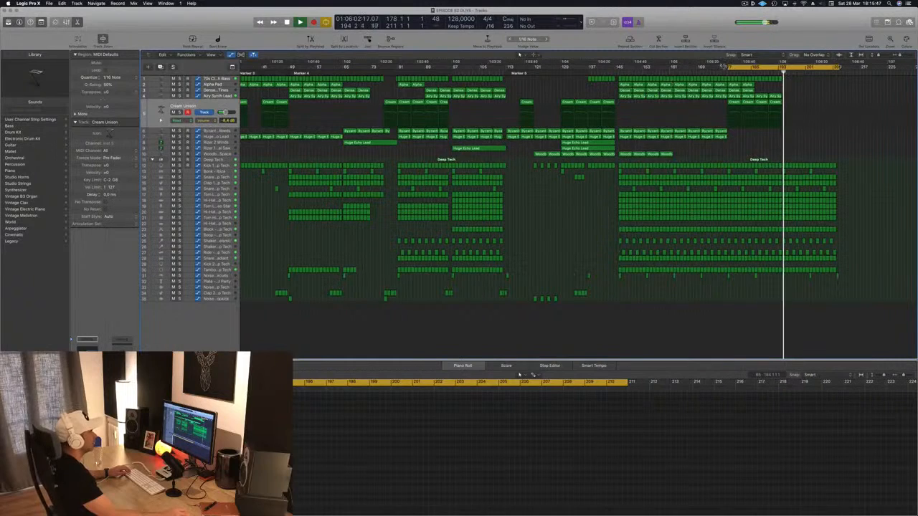
{"action": "left_click_drag", "start_coordinate": [727, 67], "coordinate": [198, 99]}
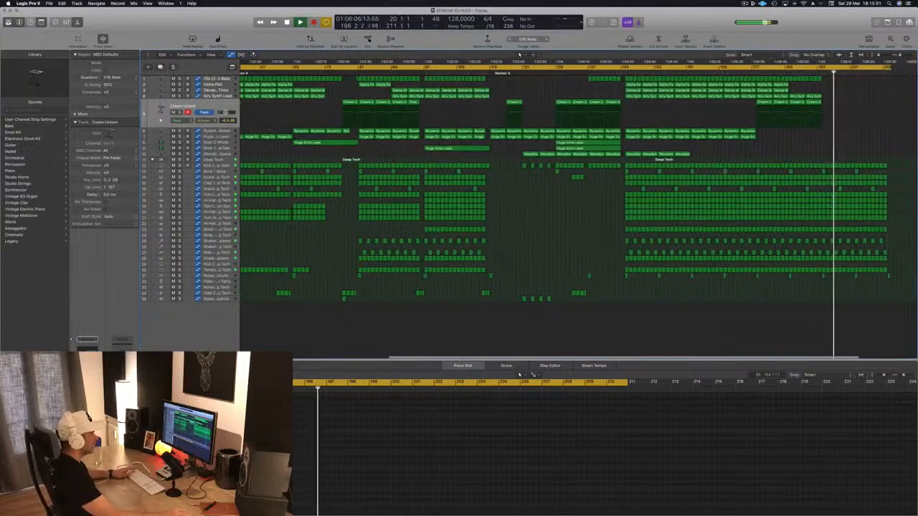
Delete the Tom Low – Video Star regions from bar 193 to bar 210
{"action": "left_click", "coordinate": [224, 200]}
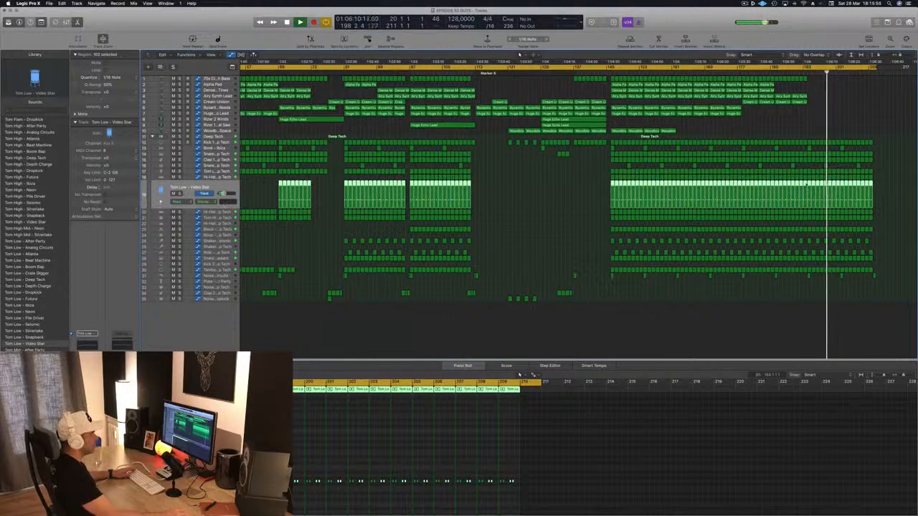
{"action": "left_click_drag", "start_coordinate": [895, 185], "coordinate": [803, 186]}
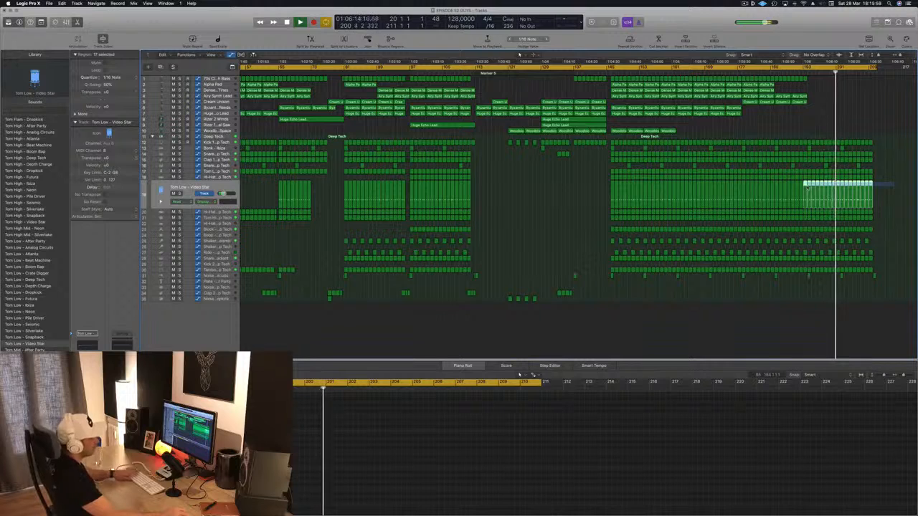
{"action": "key", "text": "Delete"}
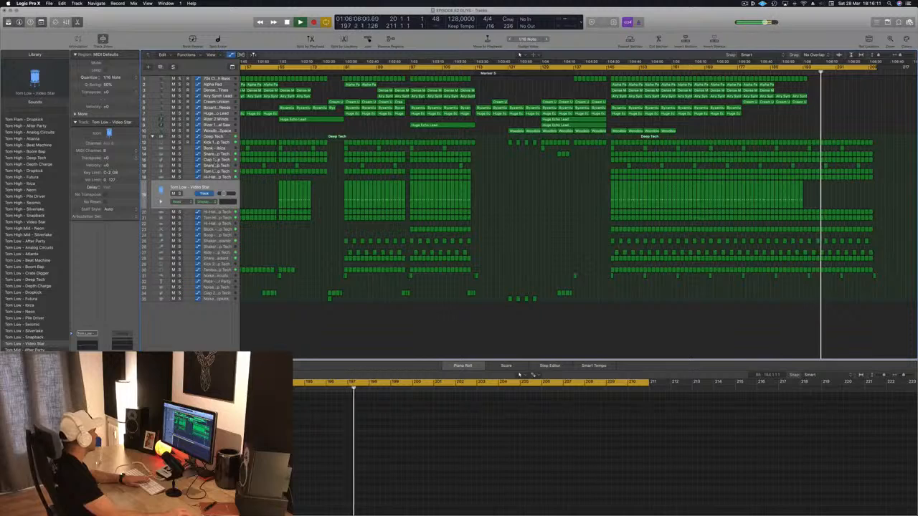
Solo the Tom Low – Deep Tech track to check its sound, unsolo it, and delete its regions from bar 193 to bar 210
{"action": "left_click", "coordinate": [219, 149]}
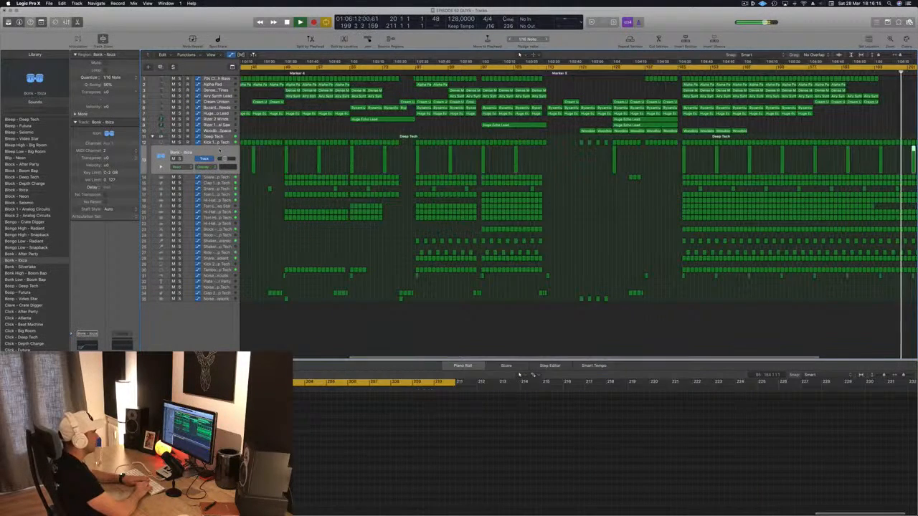
{"action": "key", "text": "Down"}
{"action": "key", "text": "Down"}
{"action": "key", "text": "Down"}
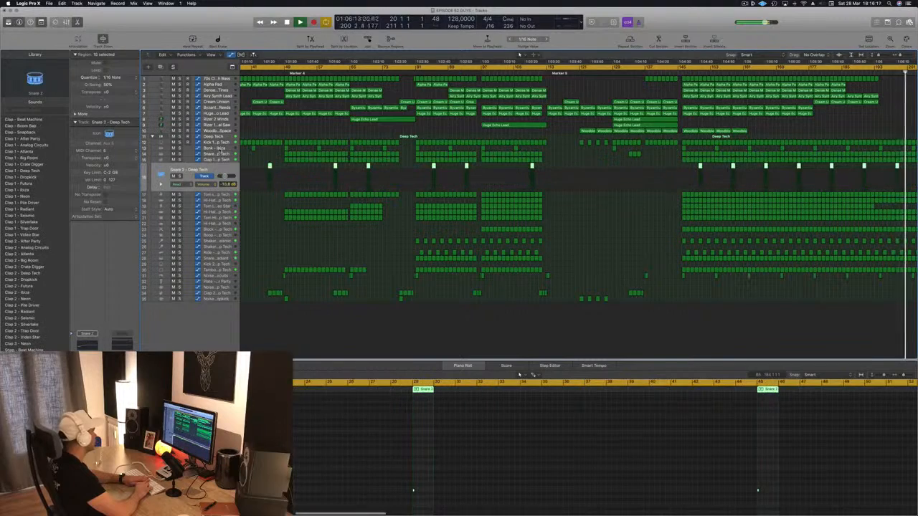
{"action": "key", "text": "Down"}
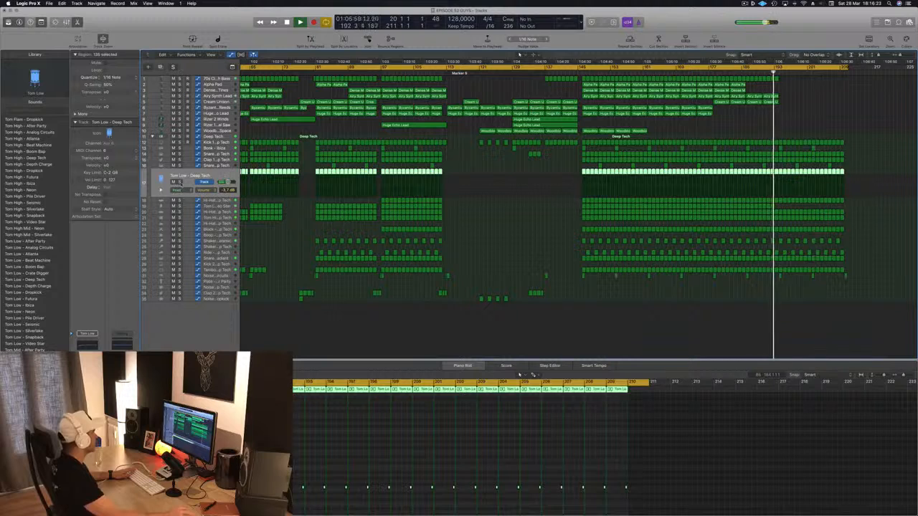
{"action": "key", "text": "s"}
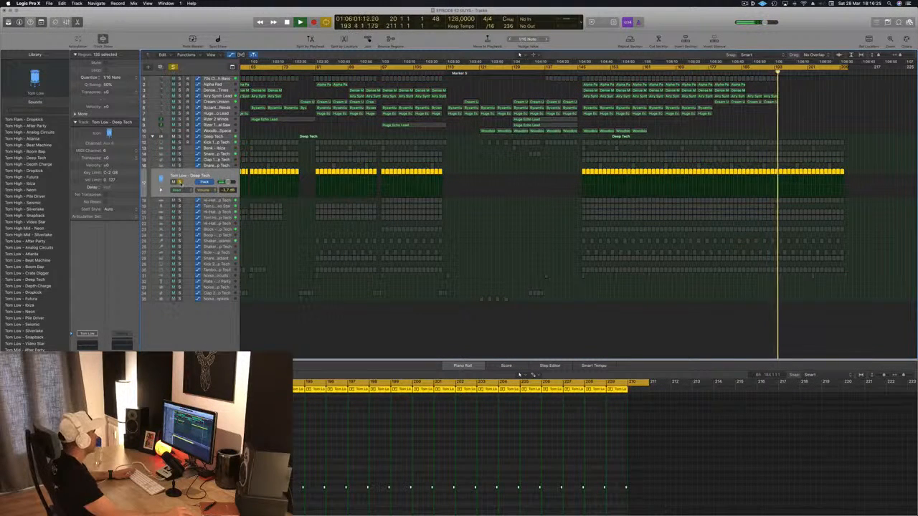
{"action": "key", "text": "s"}
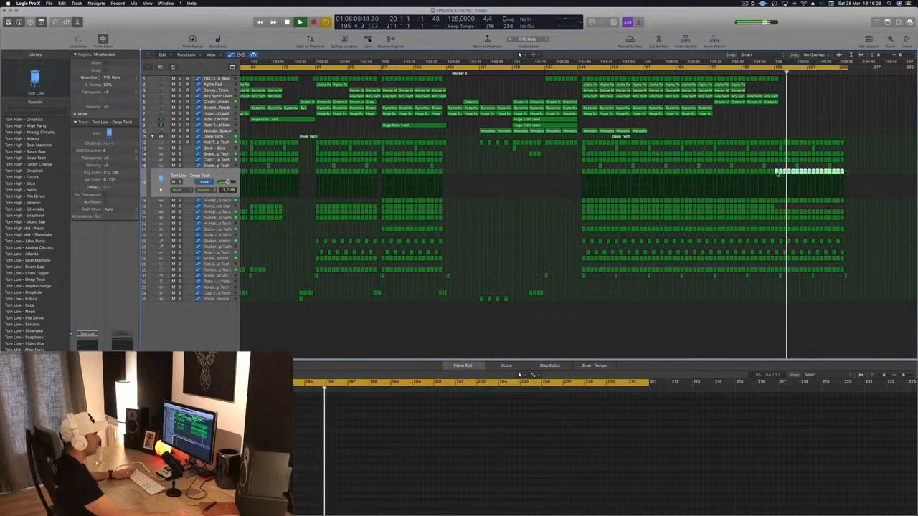
{"action": "key", "text": "Delete"}
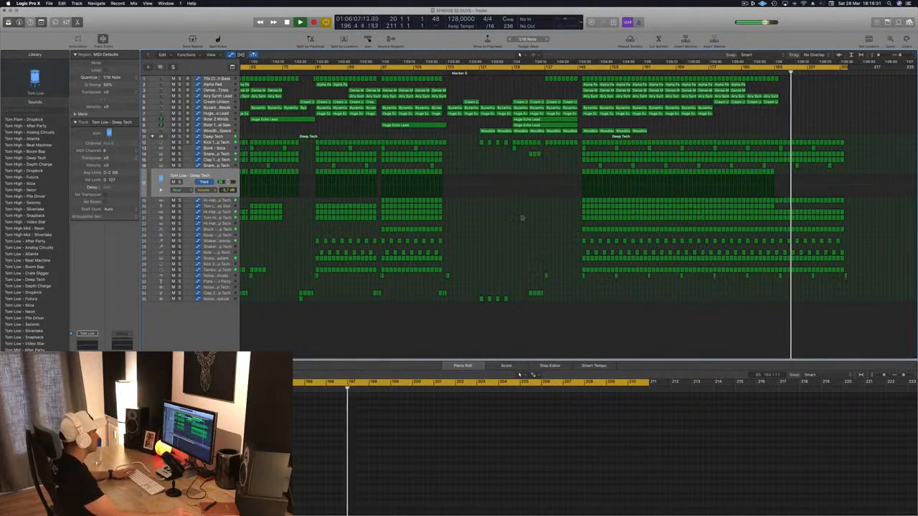
Delete the Tom High – Deep Tech regions from bar 202 to bar 210 and the Snare 2 – Deep Tech region at bar 206
{"action": "left_click", "coordinate": [223, 208]}
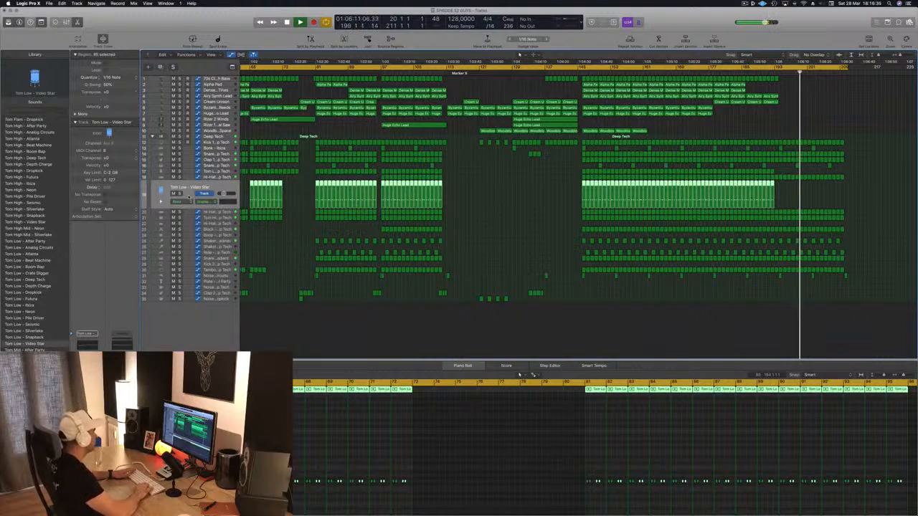
{"action": "left_click", "coordinate": [185, 203]}
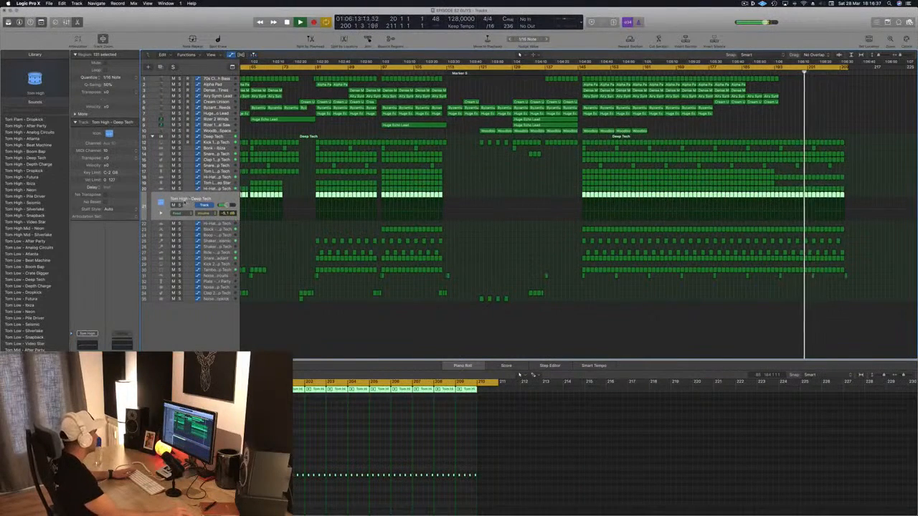
{"action": "left_click", "coordinate": [179, 205]}
{"action": "key", "text": "s"}
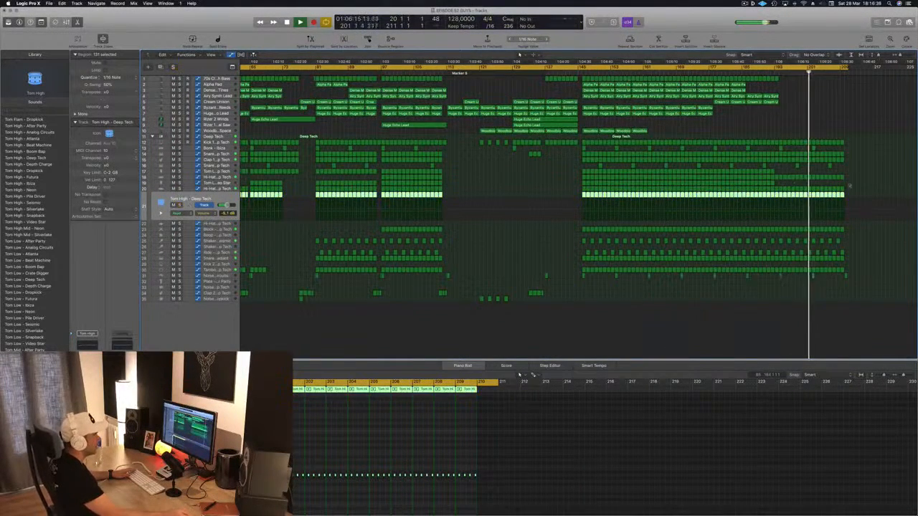
{"action": "left_click_drag", "start_coordinate": [860, 194], "coordinate": [814, 199]}
{"action": "key", "text": "Delete"}
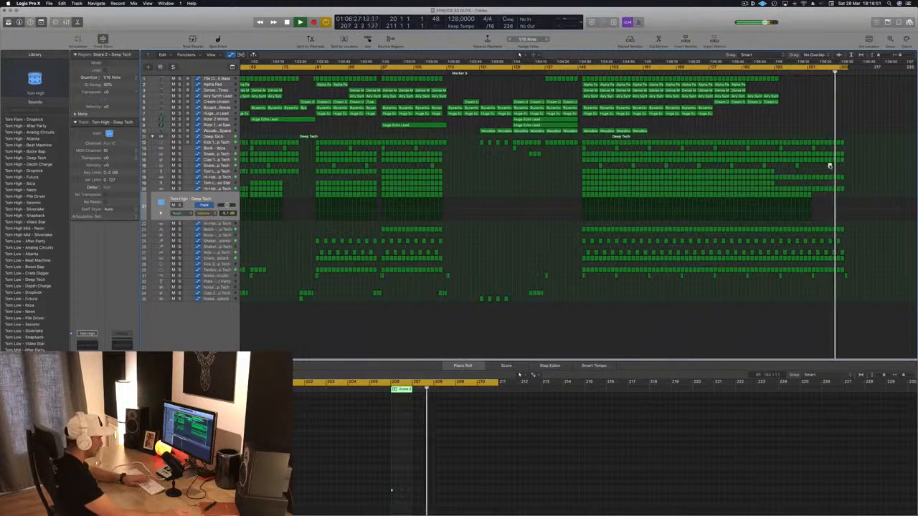
{"action": "key", "text": "Delete"}
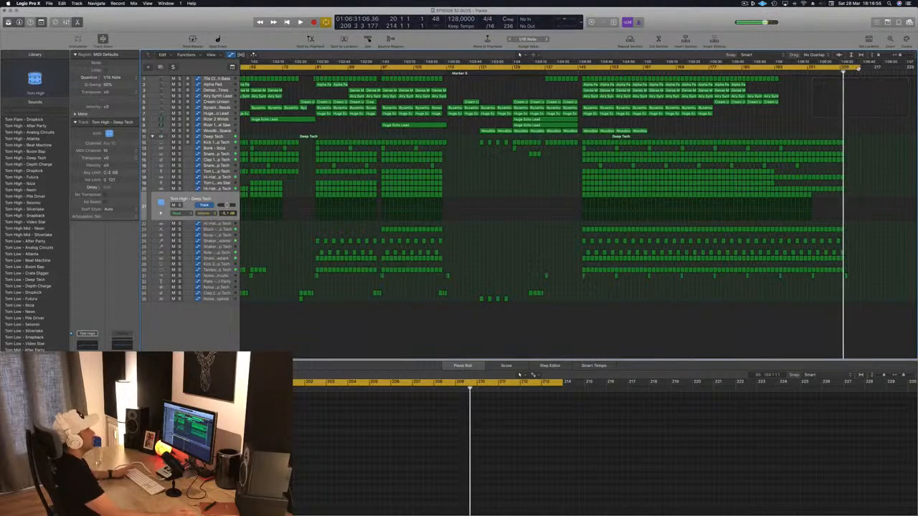
Extend the start of the cycle range back to bar 1 and play the arrangement from the beginning
{"action": "key", "text": "super+Left"}
{"action": "key", "text": "super+Left"}
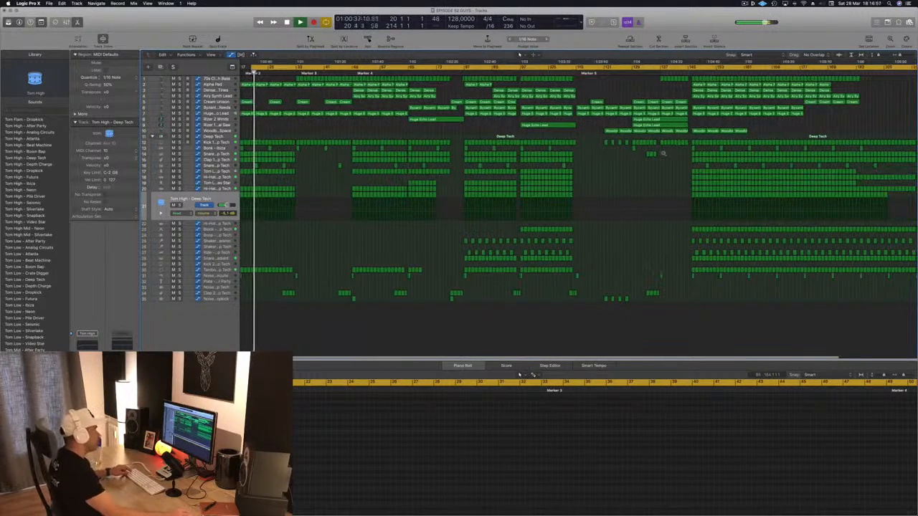
{"action": "key", "text": "super+Left"}
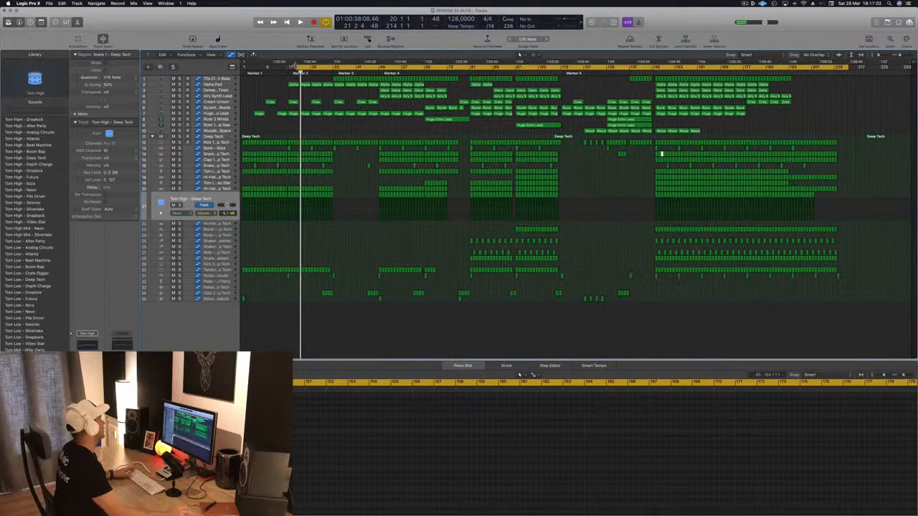
{"action": "left_click_drag", "start_coordinate": [294, 66], "coordinate": [241, 68]}
{"action": "key", "text": "space"}
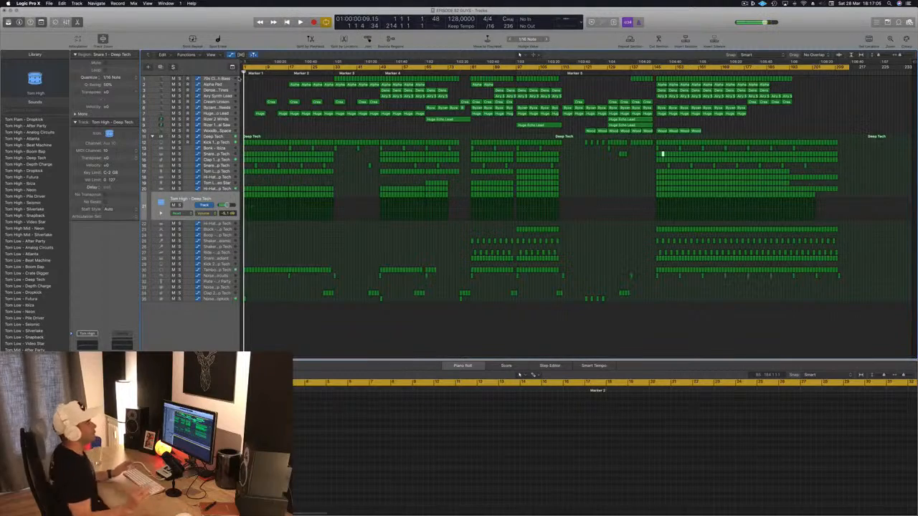